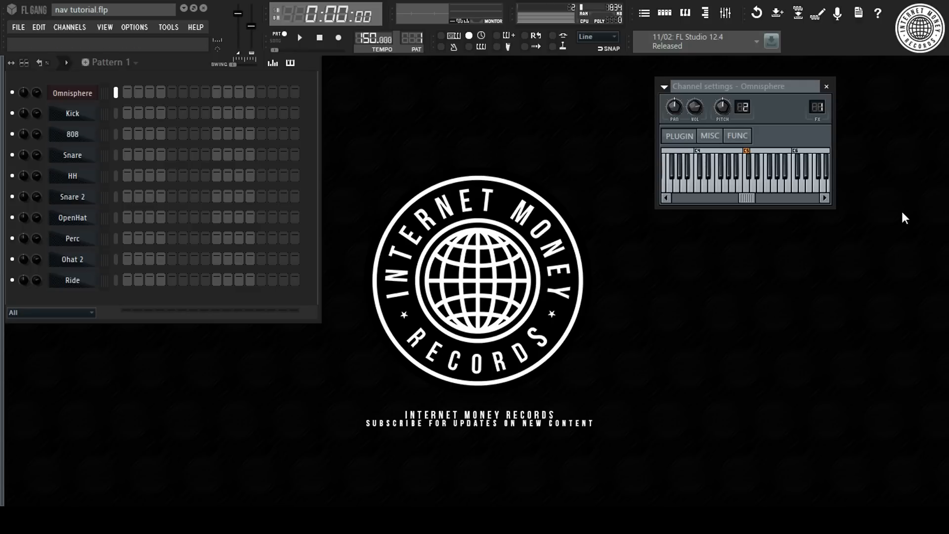
# Open the Omnisphere channel's instrument, view layer B of the BellPad - Mira Vibrasines 2 patch, and open the full patch browser.
pyautogui.click(72, 94)
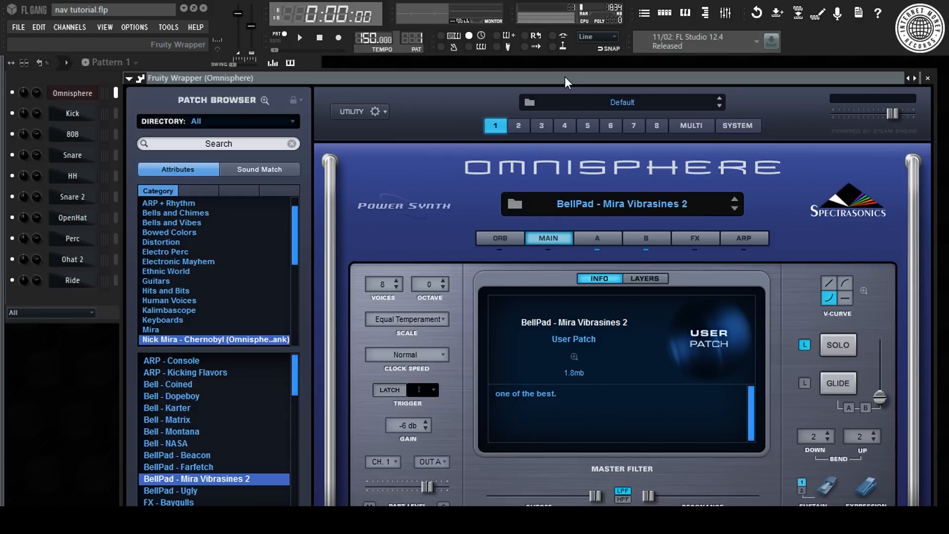
pyautogui.click(593, 242)
pyautogui.click(634, 238)
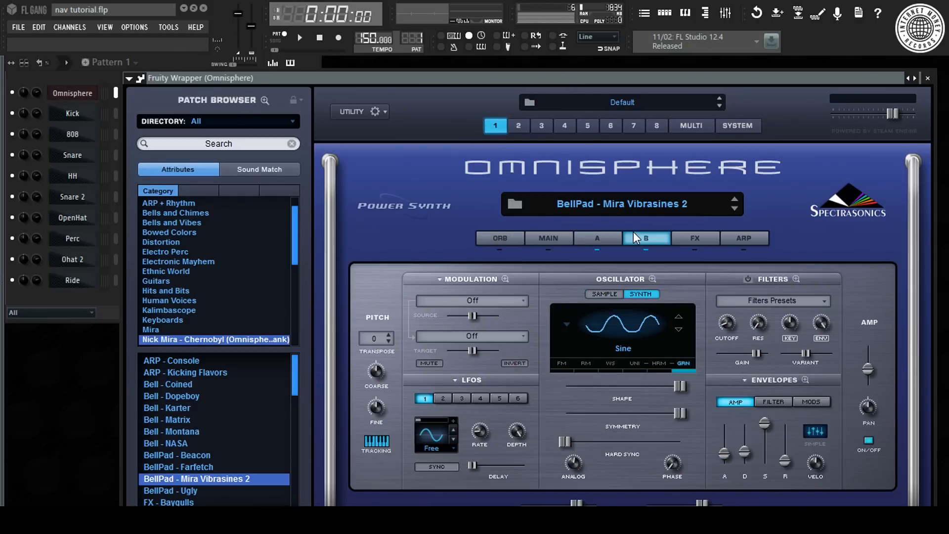
pyautogui.click(632, 212)
pyautogui.scroll(5, 698, 357)
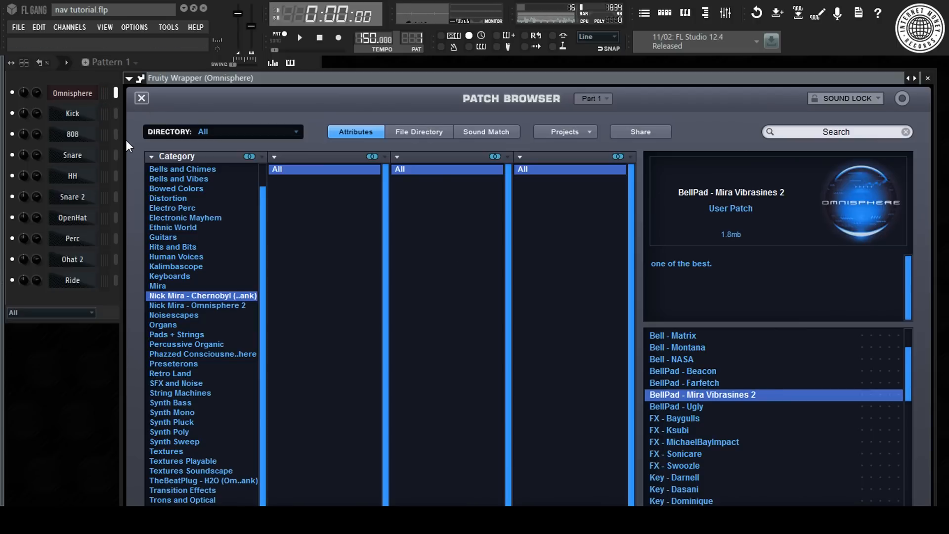
# Open the Omnisphere channel's piano roll and place a chord of F4, G#4, C5 and G5 at the start of bar 1.
pyautogui.click(82, 76)
pyautogui.rightClick(86, 97)
pyautogui.click(127, 95)
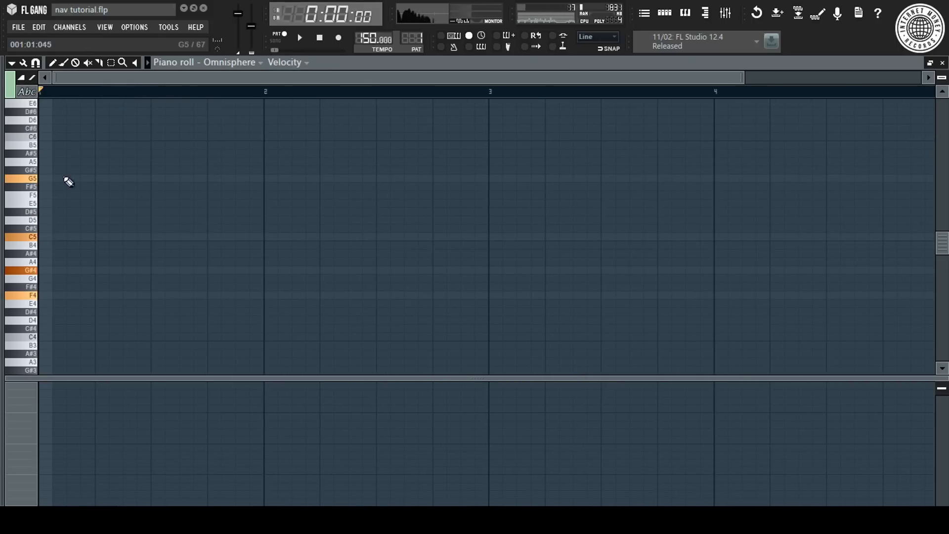
pyautogui.click(46, 178)
pyautogui.click(45, 237)
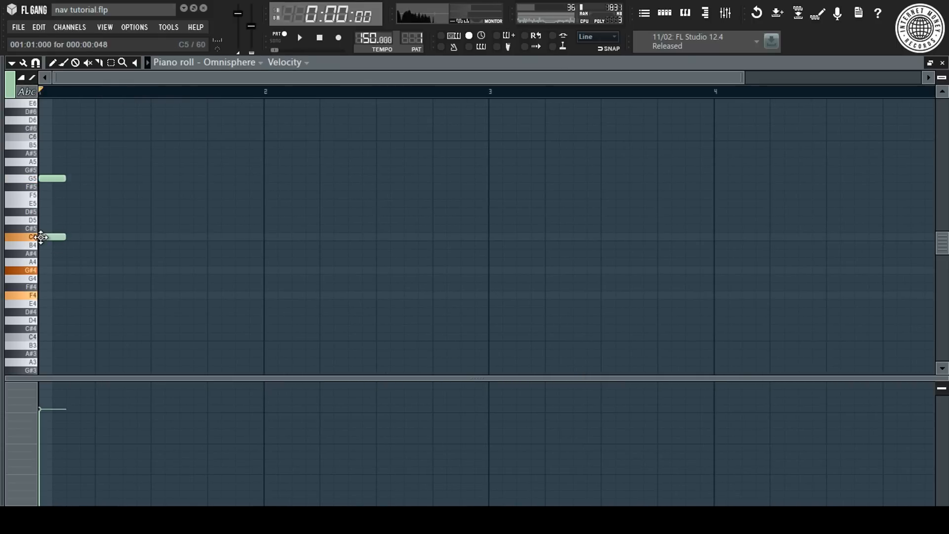
pyautogui.click(44, 270)
pyautogui.click(46, 295)
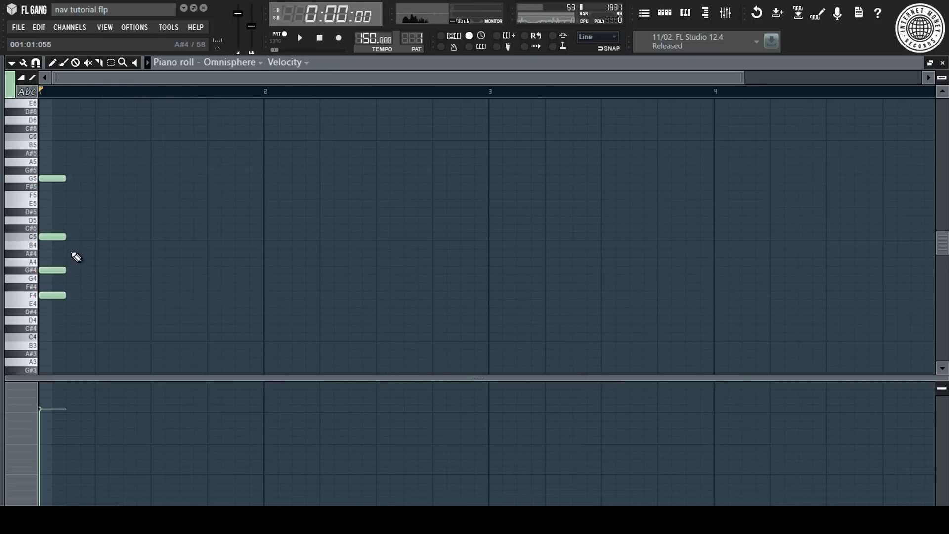
# Add a G#5 note on beat 3 of bar 1 and lengthen the four opening chord notes to two beats.
pyautogui.click(153, 170)
pyautogui.press('space')
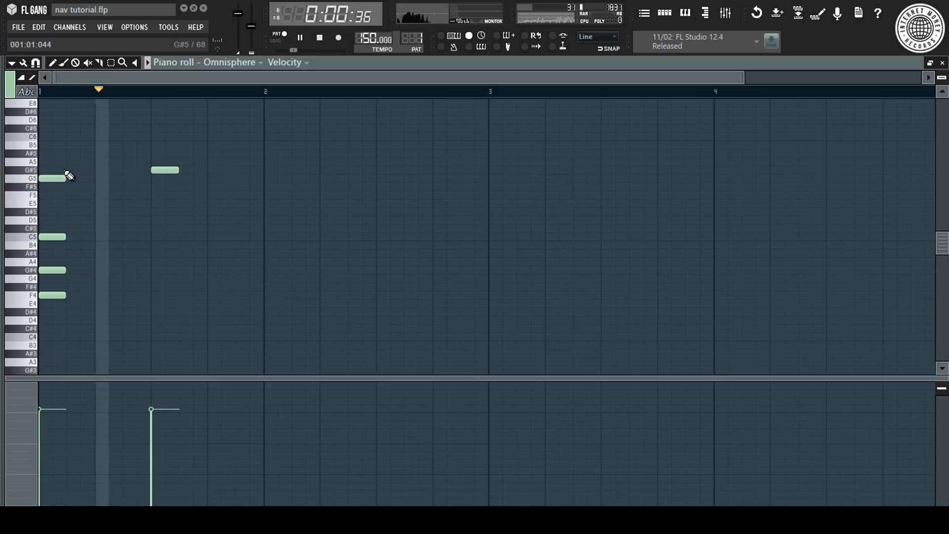
pyautogui.moveTo(69, 173); pyautogui.dragTo(147, 287)
pyautogui.press('space')
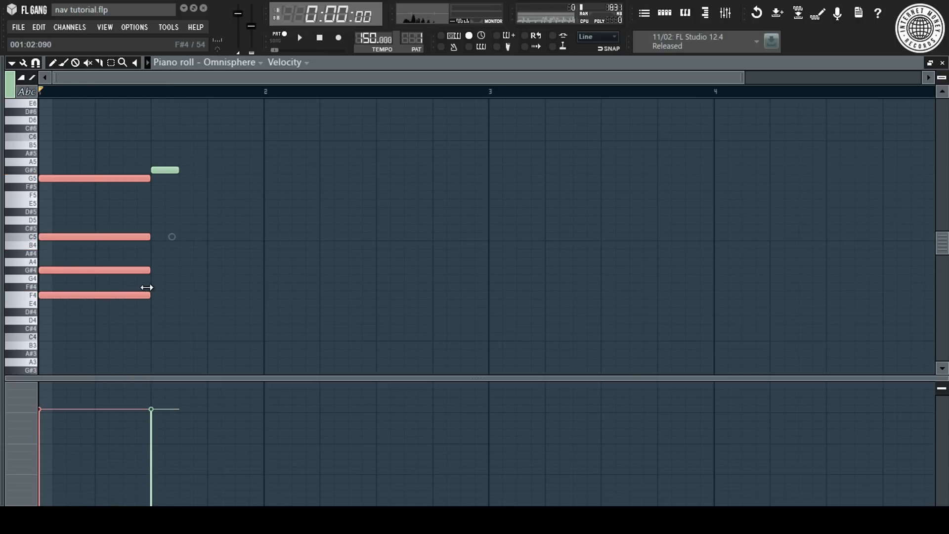
# Extend the C5, G#4, F4 and G#5 notes to the end of bar 1 and play the chord back.
pyautogui.click(186, 240)
pyautogui.moveTo(149, 226); pyautogui.dragTo(263, 295)
pyautogui.press('space')
pyautogui.click(217, 181)
pyautogui.press('space')
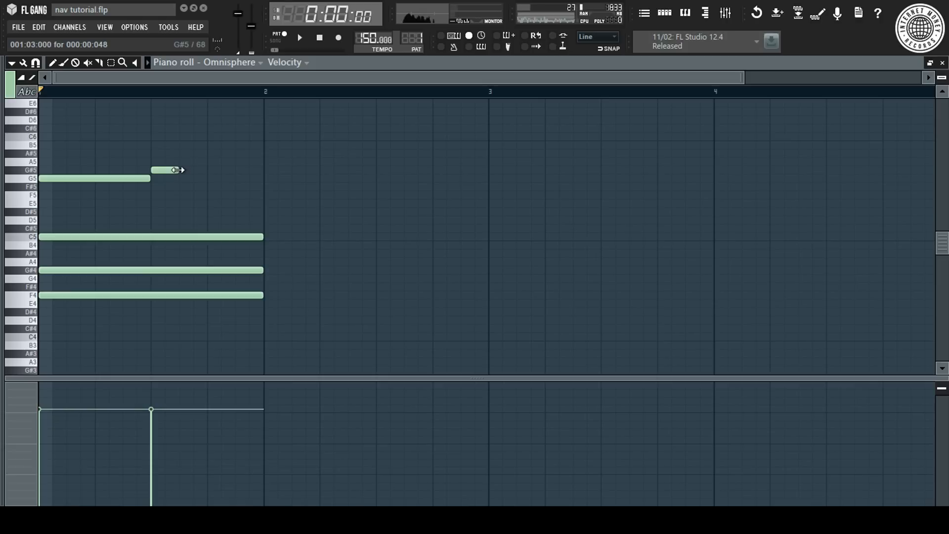
pyautogui.moveTo(178, 170); pyautogui.dragTo(264, 170)
pyautogui.press('space')
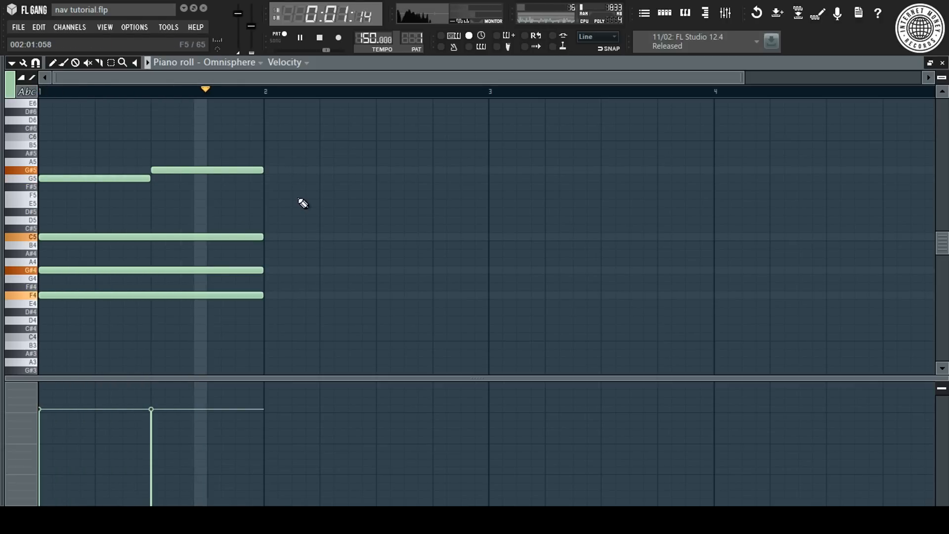
# Add a second chord of D#4, A#4, C#5 and F5 at bar 2 and extend it to the end of bar 3.
pyautogui.press('space')
pyautogui.click(275, 195)
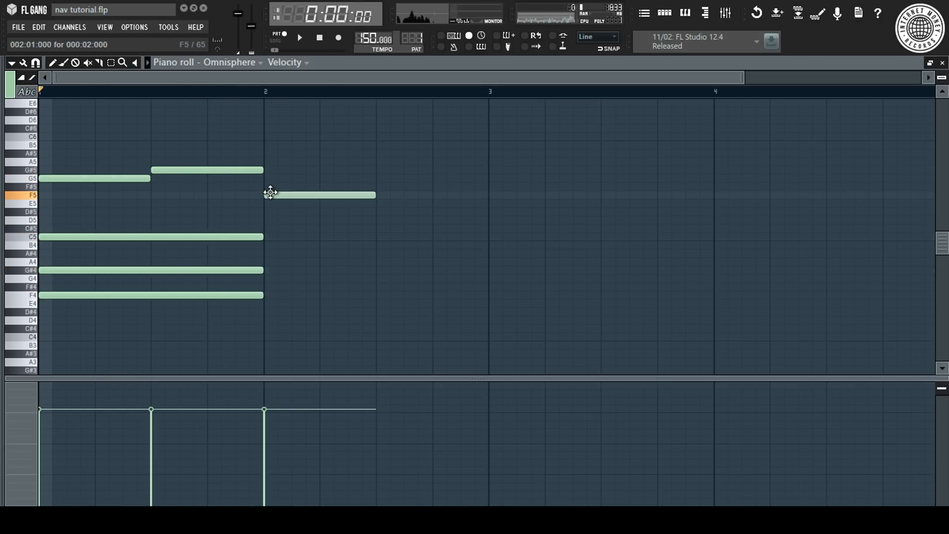
pyautogui.click(270, 228)
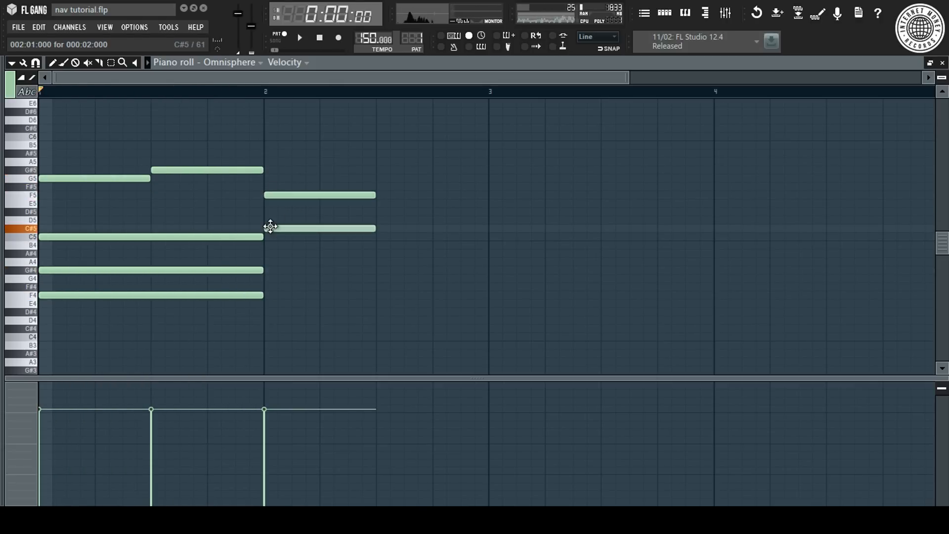
pyautogui.click(269, 254)
pyautogui.click(272, 320)
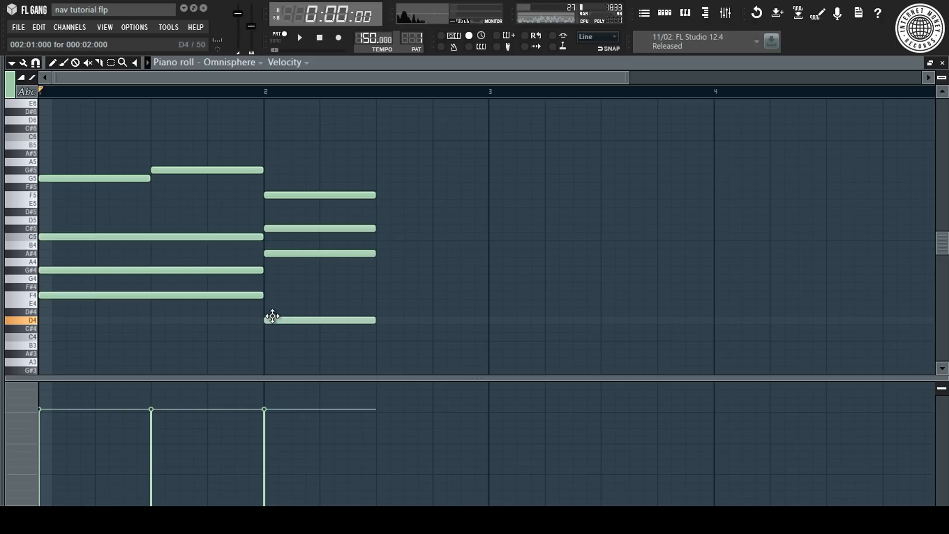
pyautogui.moveTo(273, 316); pyautogui.dragTo(270, 311)
pyautogui.press('space')
pyautogui.moveTo(349, 169); pyautogui.dragTo(714, 311)
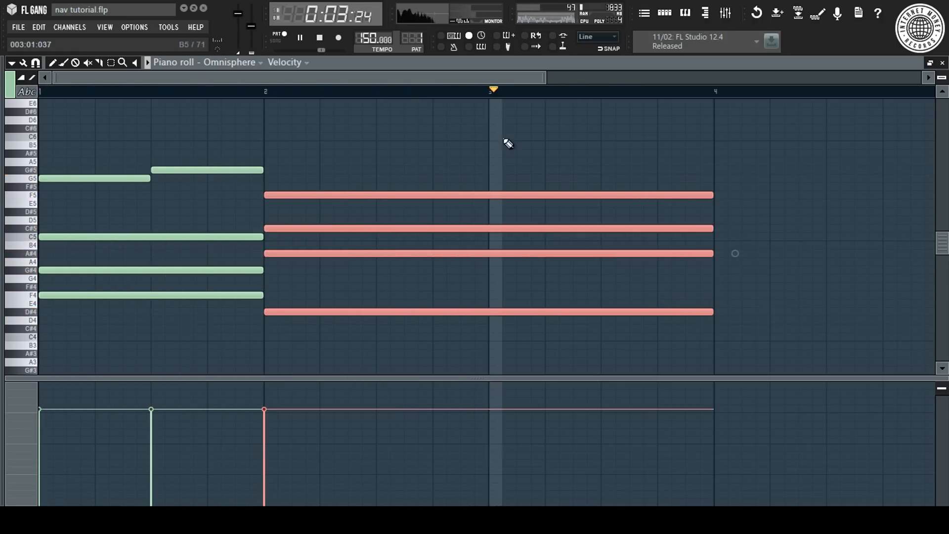
# Delete all four notes of the chord starting at bar 2 and stop playback.
pyautogui.scroll(-3, 491, 92)
pyautogui.click(239, 163)
pyautogui.rightClick(241, 194)
pyautogui.rightClick(241, 228)
pyautogui.rightClick(242, 253)
pyautogui.rightClick(244, 311)
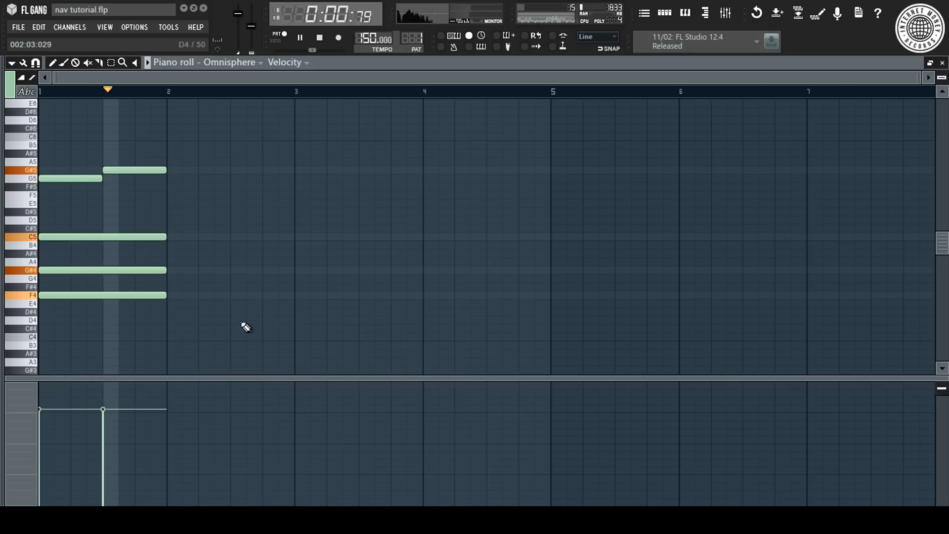
pyautogui.press('space')
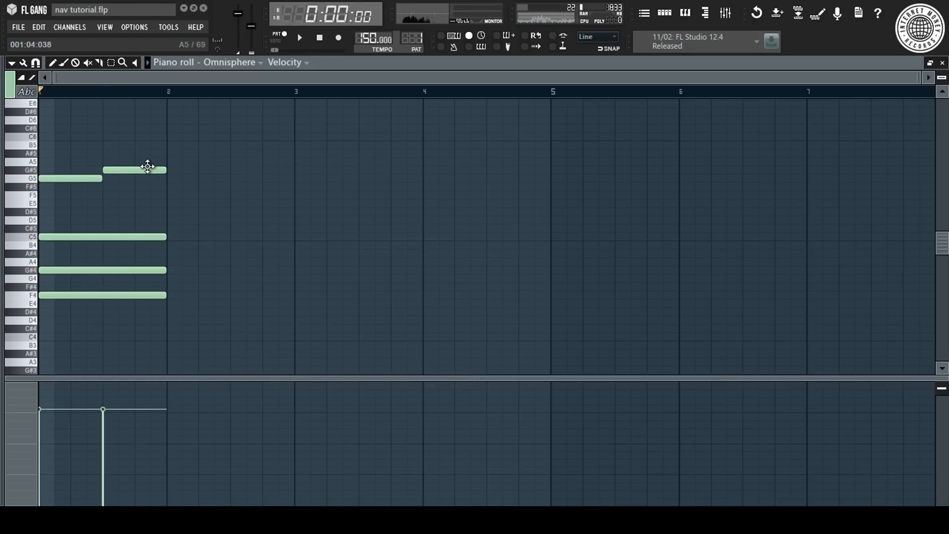
# Move the G#5 note to the start of bar 2 and lengthen the G5 note to fill bar 1.
pyautogui.moveTo(148, 167); pyautogui.dragTo(212, 169)
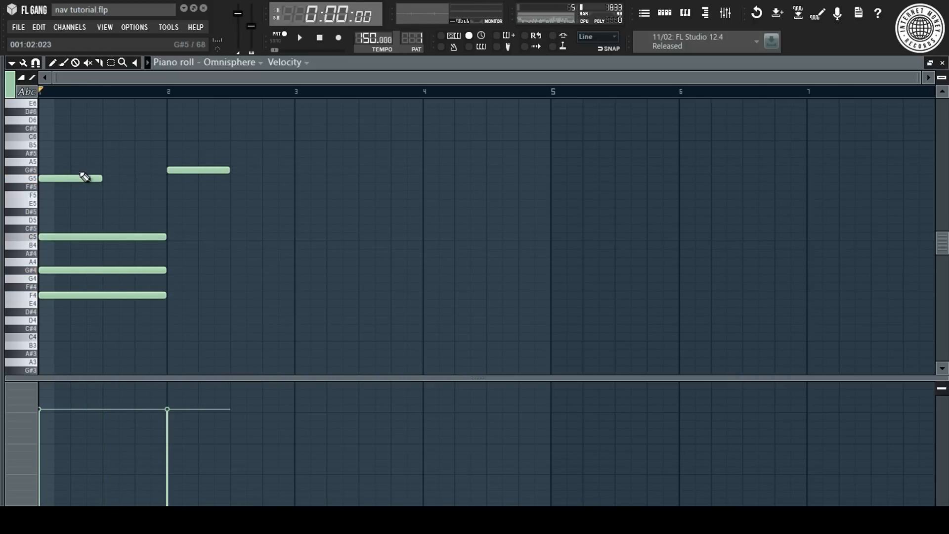
pyautogui.moveTo(80, 168); pyautogui.dragTo(73, 232)
pyautogui.press('space')
pyautogui.moveTo(97, 181); pyautogui.dragTo(165, 186)
# Extend the C5, G#4, F4 and G#5 notes to the end of bar 2 and play the result.
pyautogui.moveTo(163, 234); pyautogui.dragTo(297, 288)
pyautogui.press('space')
pyautogui.click(248, 187)
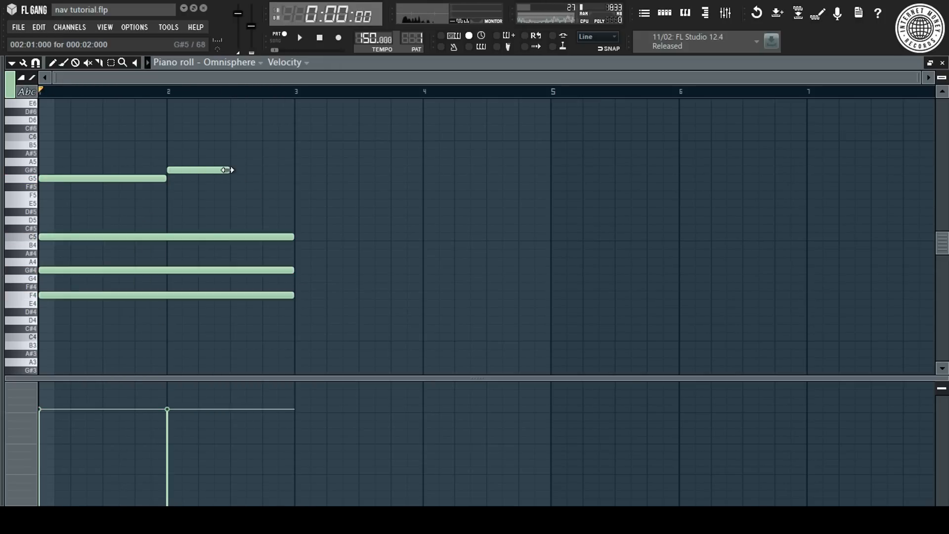
pyautogui.moveTo(229, 169); pyautogui.dragTo(293, 168)
pyautogui.press('space')
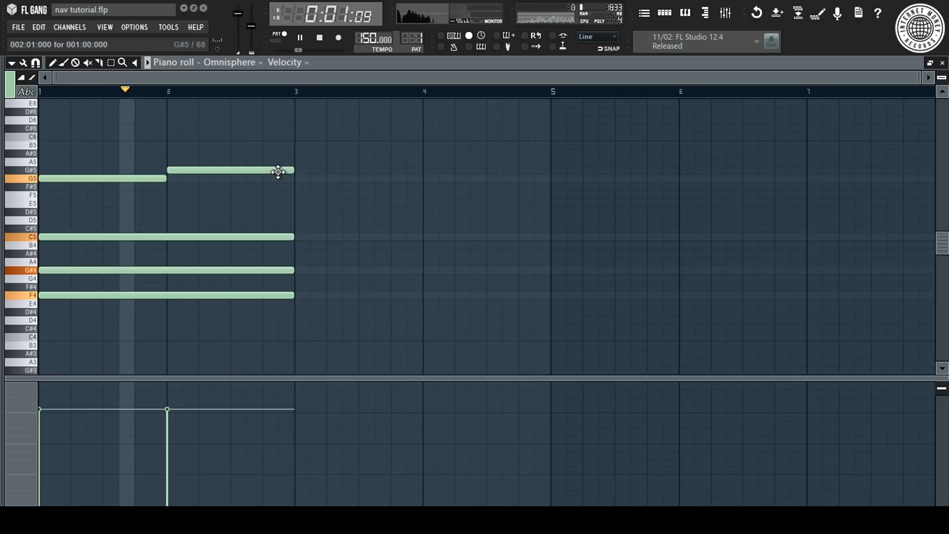
# Duplicate the two-bar phrase into bars 3 and 4 and raise the copied G5 melody note in bar 3 to C6.
pyautogui.hotkey('ctrl', 'b')
pyautogui.keyDown('ctrl'); pyautogui.click(319, 192); pyautogui.keyUp('ctrl')
pyautogui.moveTo(331, 177); pyautogui.dragTo(330, 131)
pyautogui.press('space')
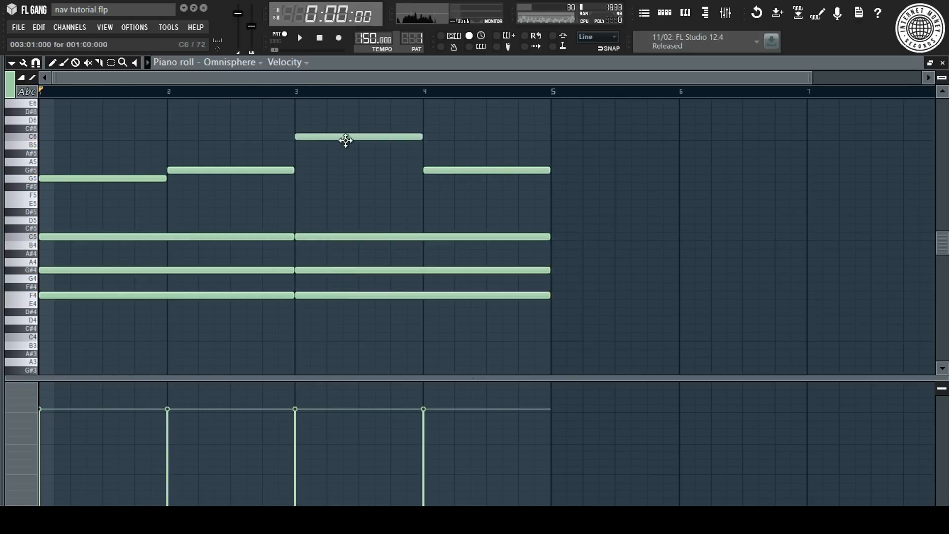
# Lower the G#5 note in bar 4 to D#5 and raise the C5 note across bars 3 and 4 to F5.
pyautogui.moveTo(443, 173); pyautogui.dragTo(453, 215)
pyautogui.click(453, 193)
pyautogui.moveTo(352, 238); pyautogui.dragTo(354, 187)
pyautogui.press('space')
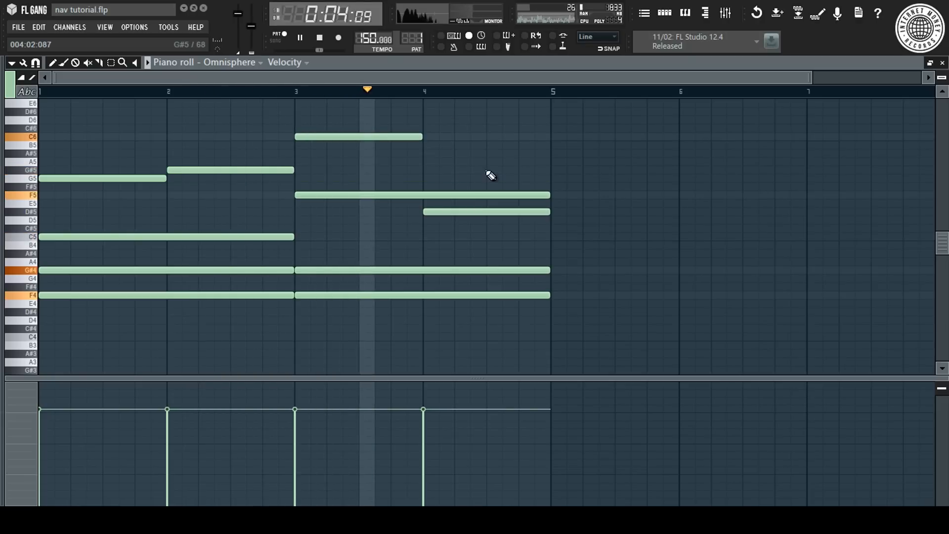
# Duplicate the four-bar phrase into bars 5 to 8 and lower the F4 note in bars 7 and 8 to D#4.
pyautogui.hotkey('ctrl', 'b')
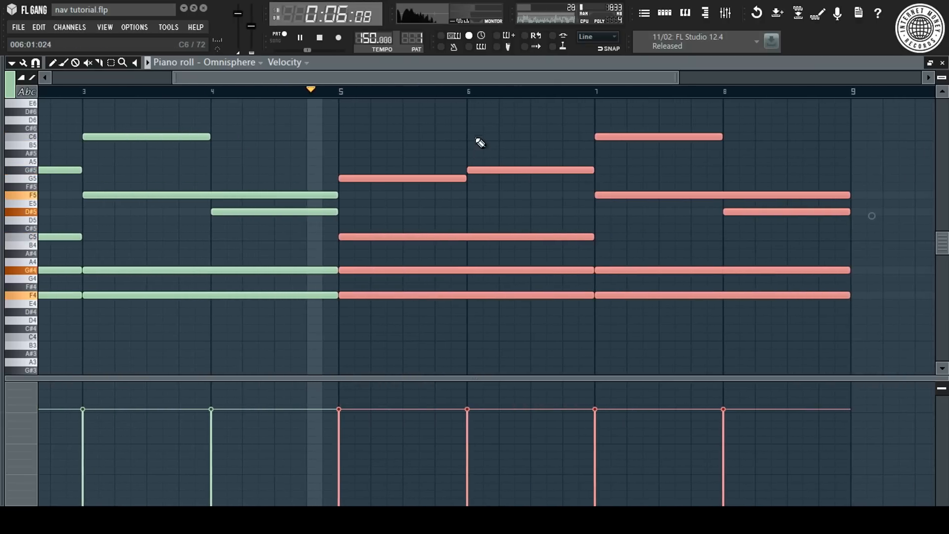
pyautogui.hotkey('ctrl', 'd')
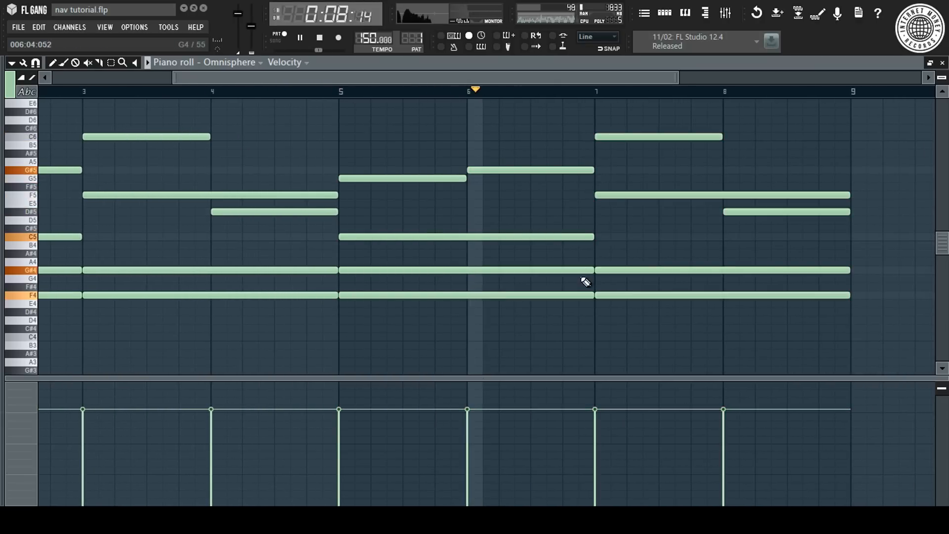
pyautogui.moveTo(615, 295)
pyautogui.mouseDown()
pyautogui.moveTo(619, 333)
pyautogui.moveTo(618, 312)
pyautogui.mouseUp()
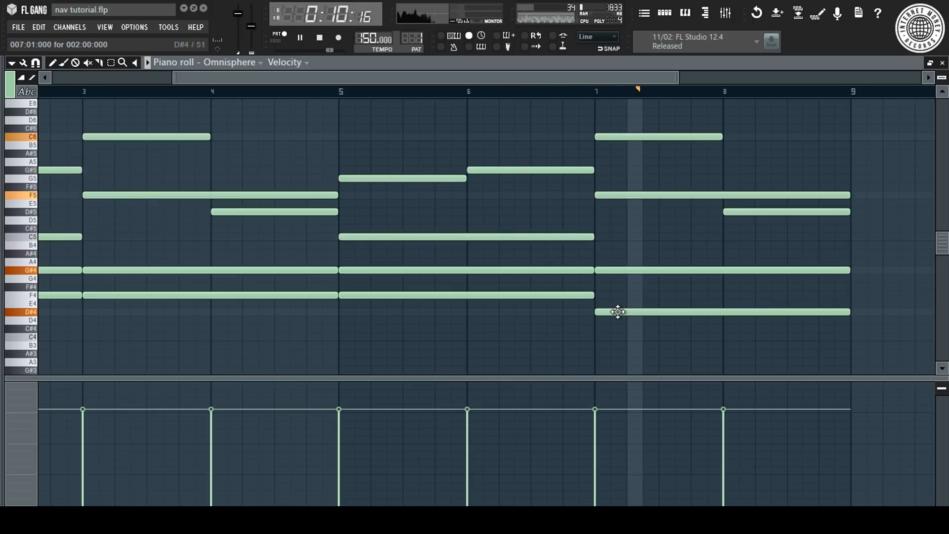
pyautogui.scroll(-2, 651, 99)
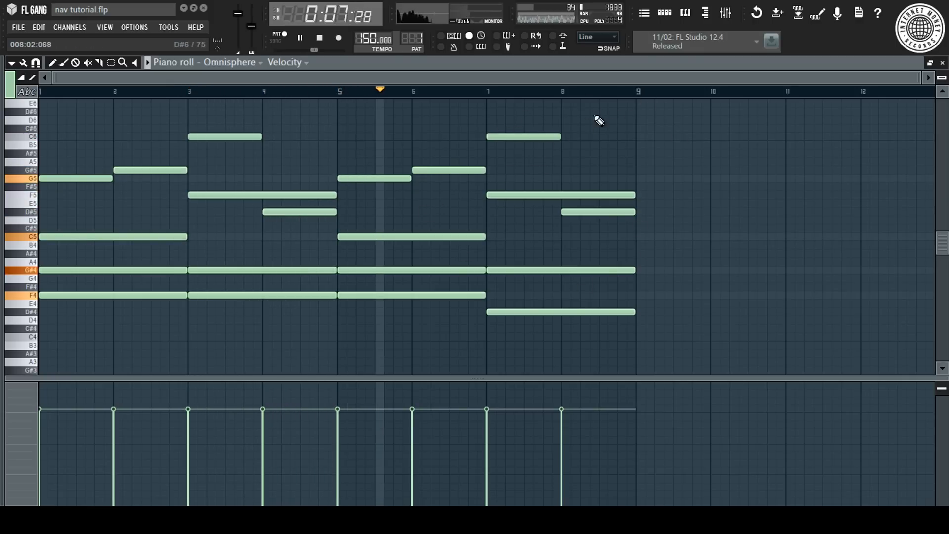
# Raise the D#5 note in bar 8 to C6, stop playback, and set the playback position to the start of bar 8.
pyautogui.moveTo(605, 208); pyautogui.dragTo(608, 247)
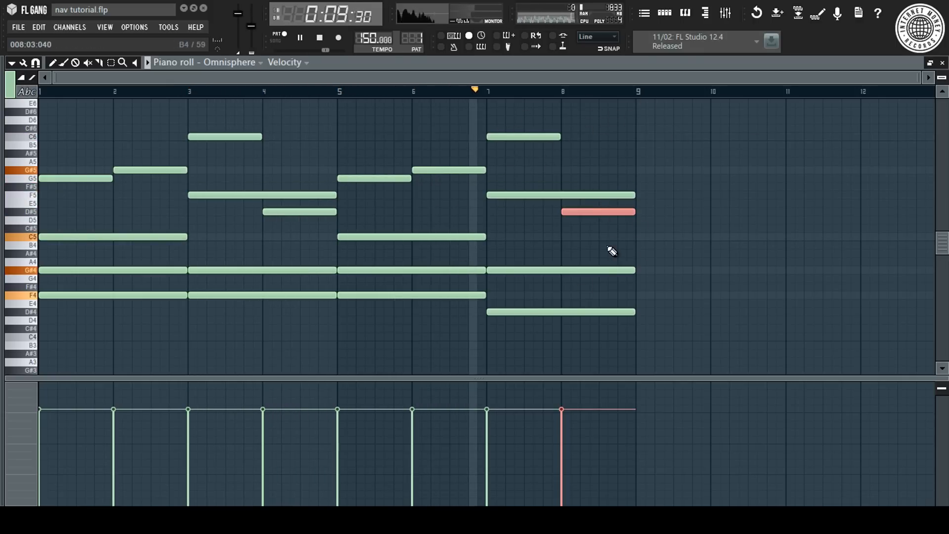
pyautogui.hotkey('shift', 'Down')
pyautogui.hotkey('shift', 'Down')
pyautogui.hotkey('shift', 'Down')
pyautogui.hotkey('ctrl', 'Up')
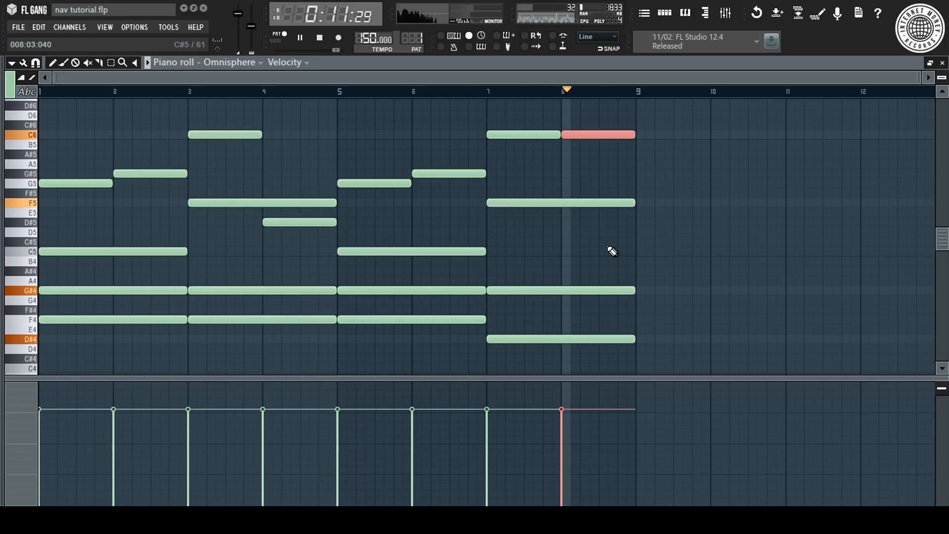
pyautogui.click(576, 111)
pyautogui.press('space')
pyautogui.click(569, 92)
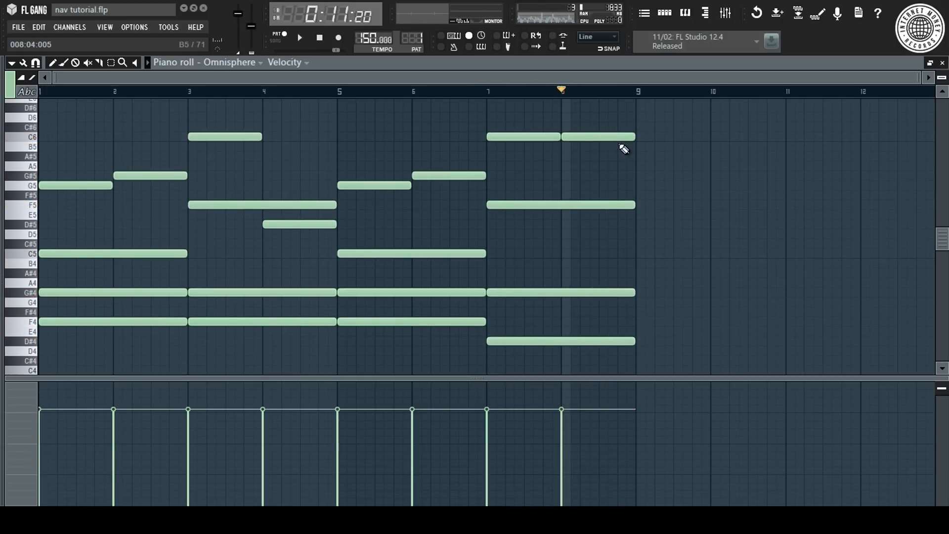
# Raise the C6 note in bar 8 to D#6, playing the bar to check the pitch.
pyautogui.keyDown('ctrl'); pyautogui.click(620, 137); pyautogui.keyUp('ctrl')
pyautogui.press('space')
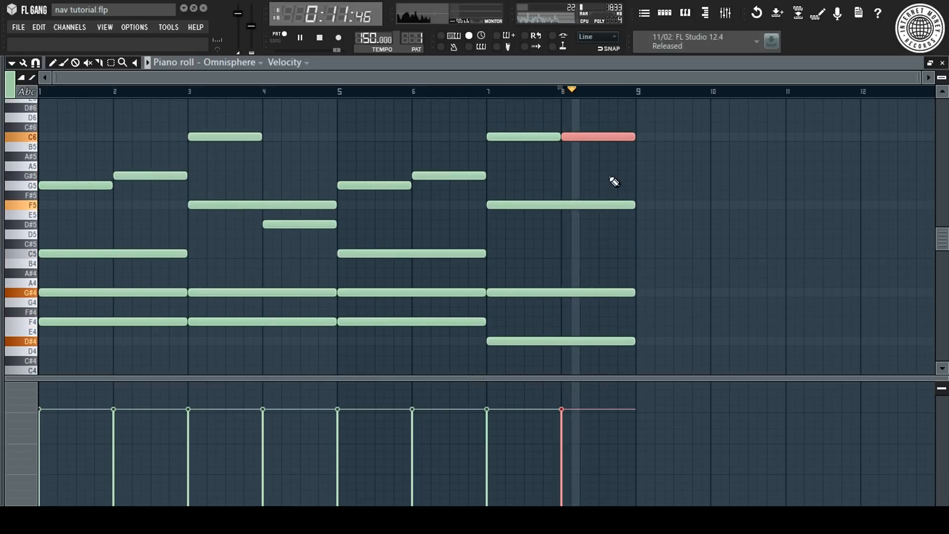
pyautogui.press('space')
pyautogui.hotkey('shift', 'Up')
pyautogui.hotkey('shift', 'Up')
pyautogui.press('space')
pyautogui.press('space')
pyautogui.hotkey('shift', 'Up')
pyautogui.press('space')
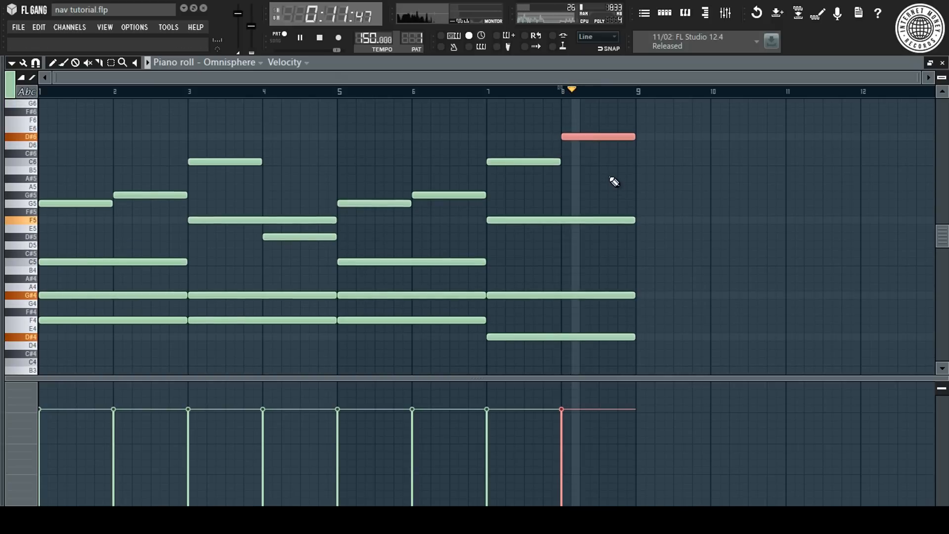
pyautogui.press('space')
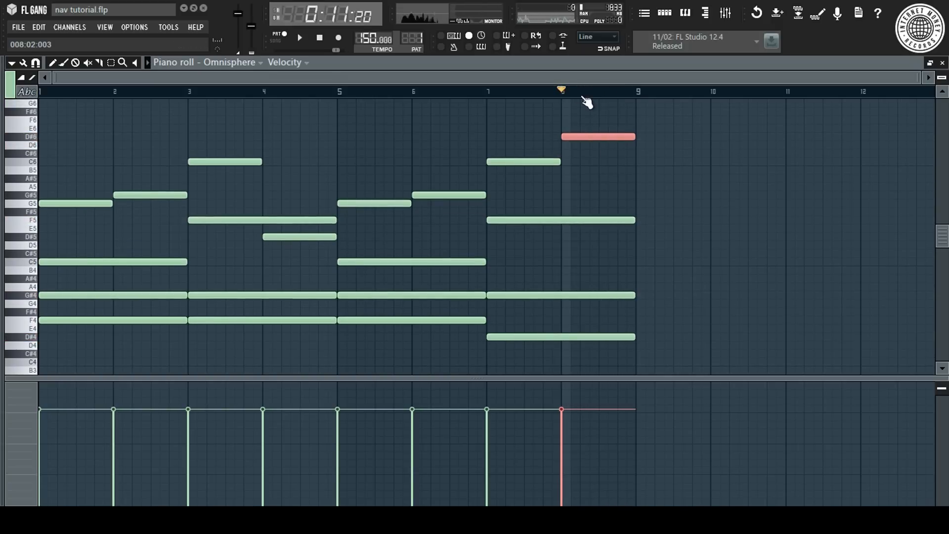
# Play the full eight-bar melody from the beginning and close the piano roll.
pyautogui.moveTo(579, 93); pyautogui.dragTo(4, 136)
pyautogui.press('space')
pyautogui.press('F7')
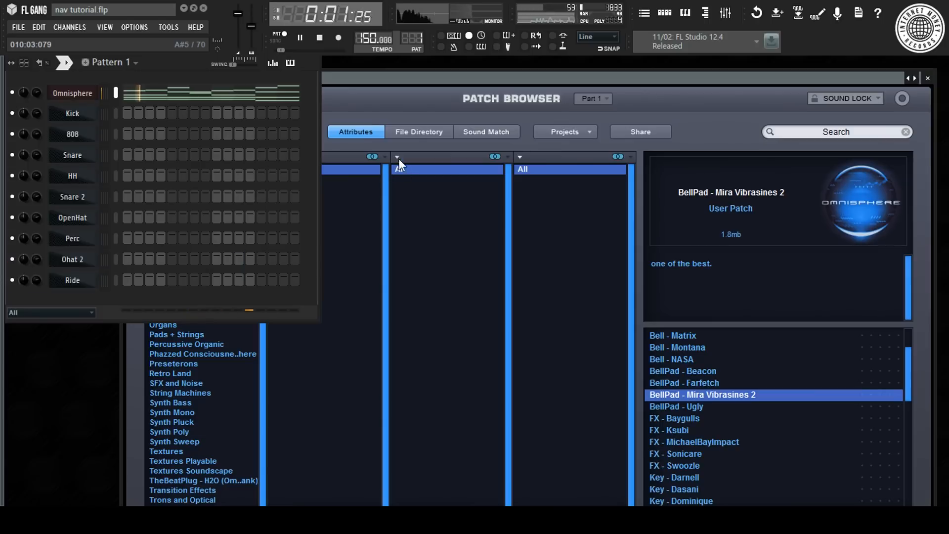
# Open the mixer, stop playback, and open the Edison effect on the Master track.
pyautogui.click(727, 14)
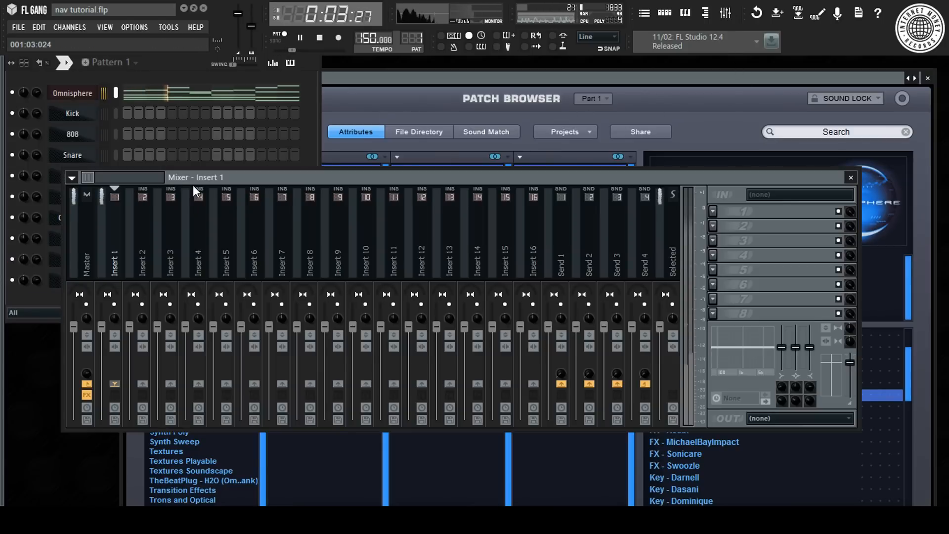
pyautogui.press('space')
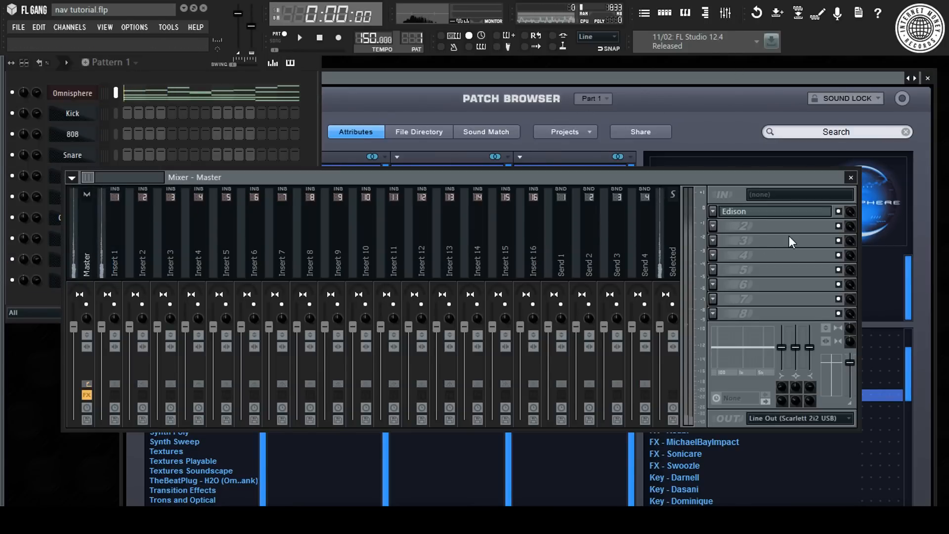
pyautogui.click(801, 212)
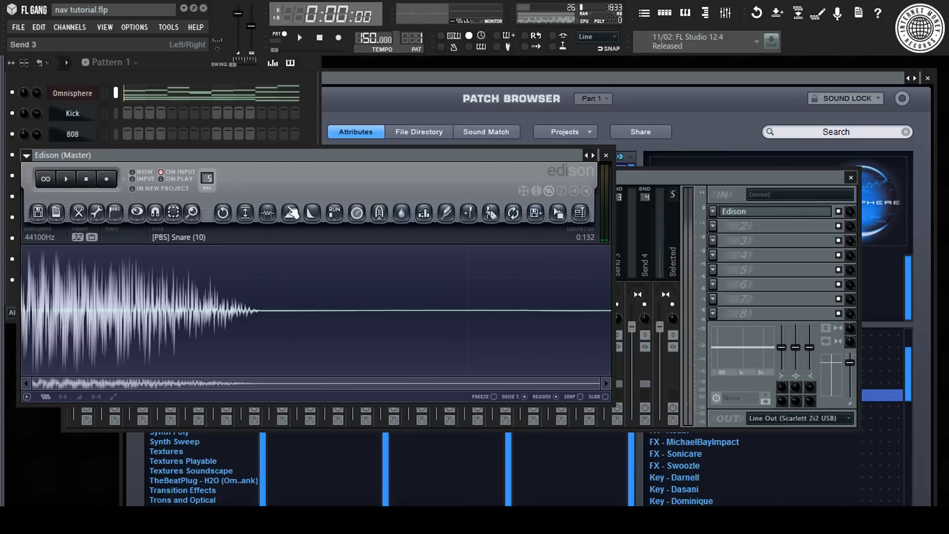
# Clear the old snare sample by starting a new Edison project, and arm Edison for recording.
pyautogui.click(38, 212)
pyautogui.click(66, 230)
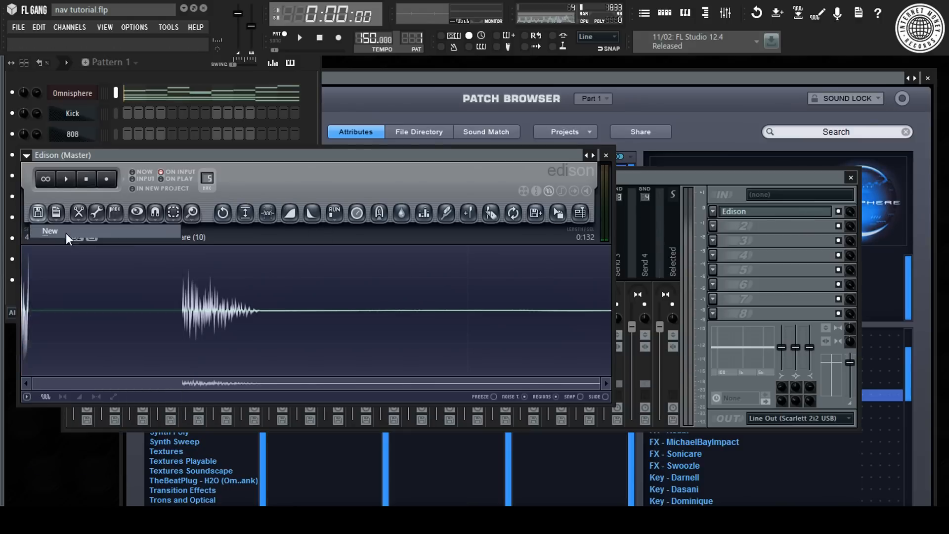
pyautogui.click(111, 183)
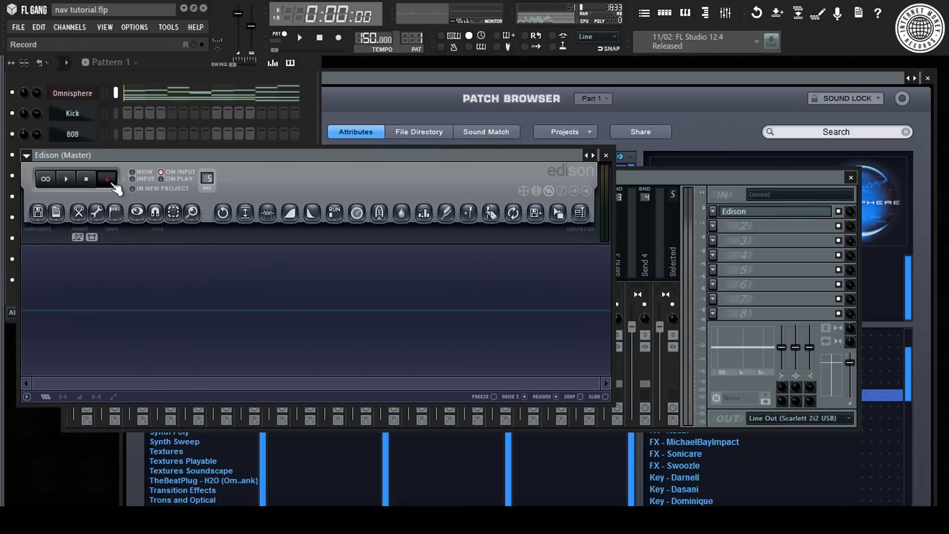
# Record the full eight-bar Omnisphere melody into Edison while the pattern plays, and stop the recording and playback.
pyautogui.click(312, 83)
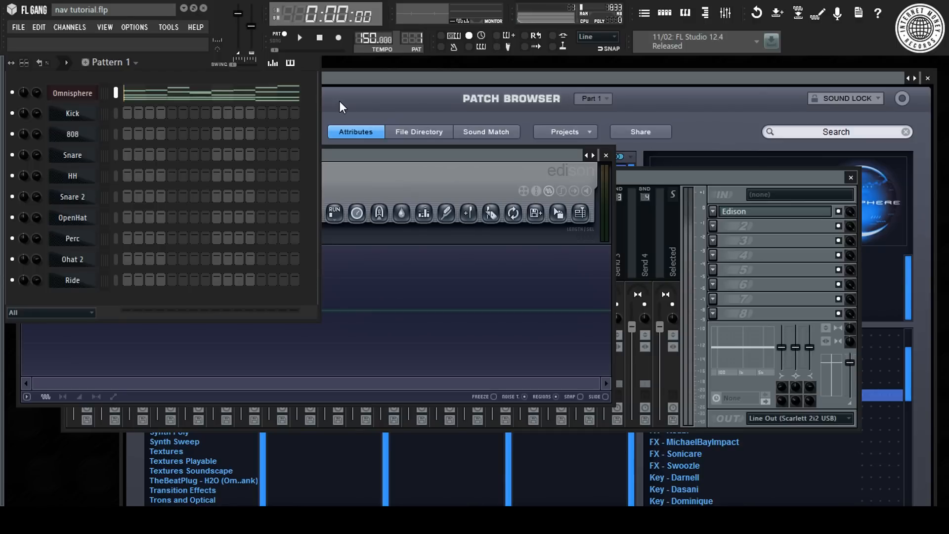
pyautogui.moveTo(375, 159); pyautogui.dragTo(514, 186)
pyautogui.click(300, 37)
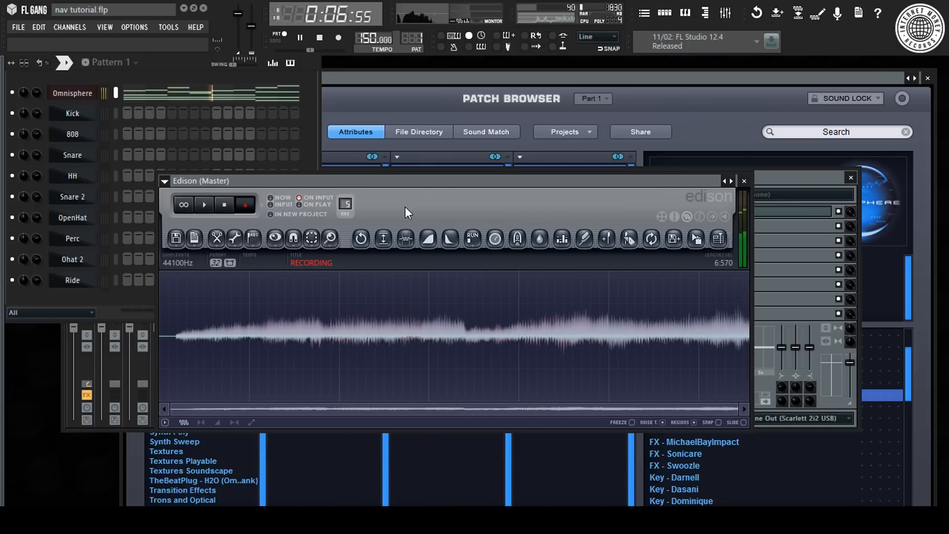
pyautogui.click(230, 207)
pyautogui.press('space')
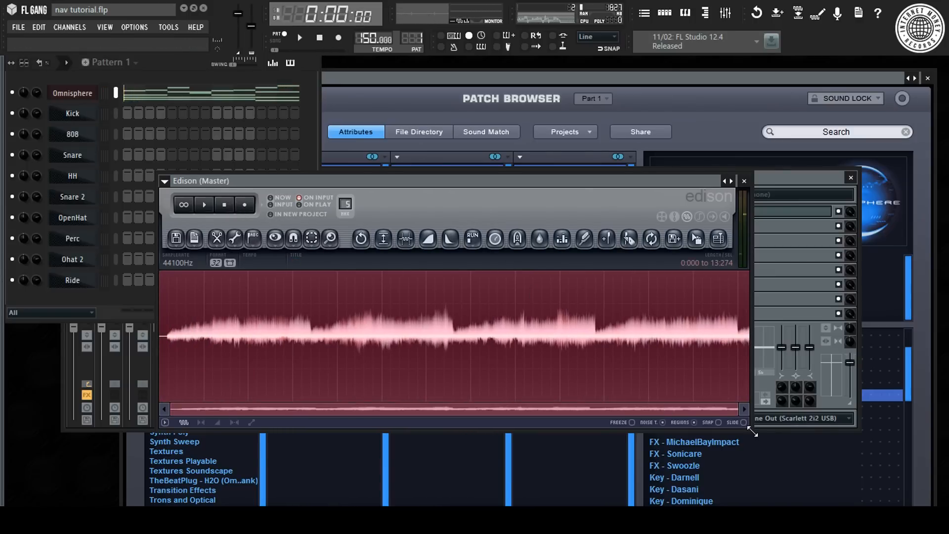
# Trim the leading silence off the recording and accept 150 BPM as its tempo in the sample properties.
pyautogui.moveTo(749, 428); pyautogui.dragTo(851, 477)
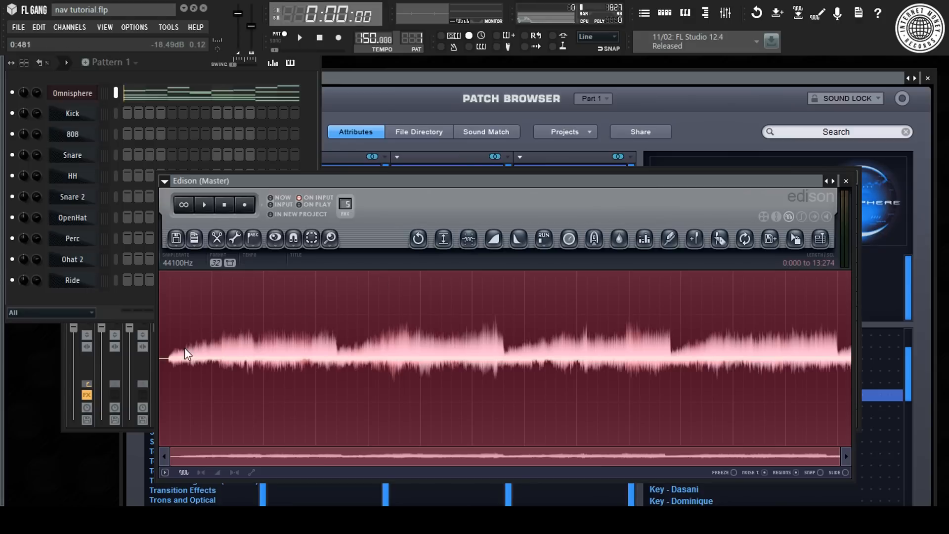
pyautogui.click(469, 241)
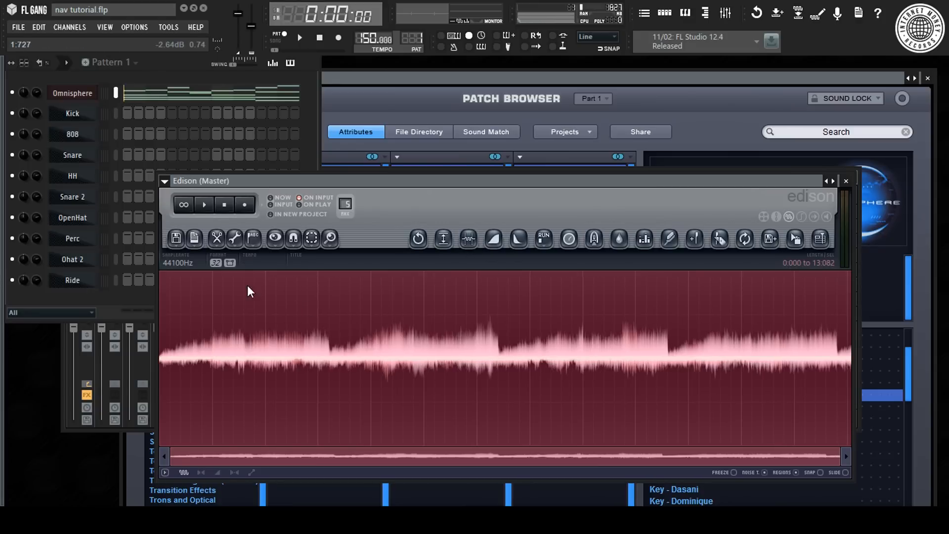
pyautogui.click(194, 239)
pyautogui.click(250, 260)
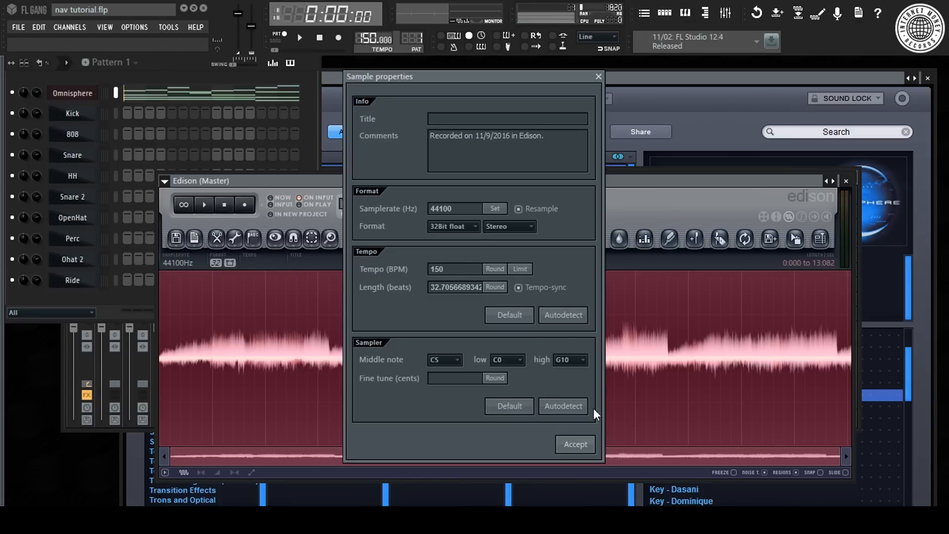
pyautogui.click(575, 444)
# Select the excess tail of the recording from 12.800 to the end and delete it.
pyautogui.scroll(4, 847, 334)
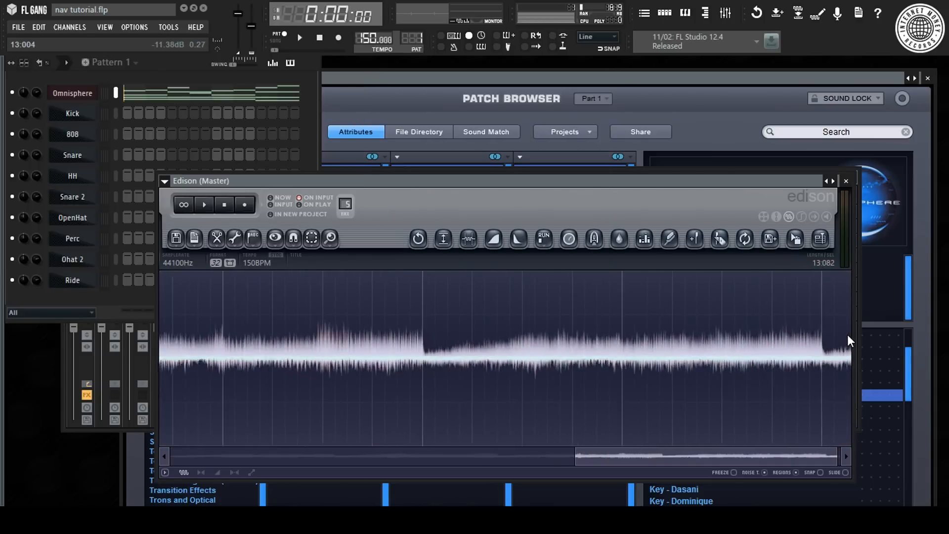
pyautogui.moveTo(754, 346); pyautogui.dragTo(854, 346)
pyautogui.scroll(2, 739, 355)
pyautogui.scroll(8, 737, 355)
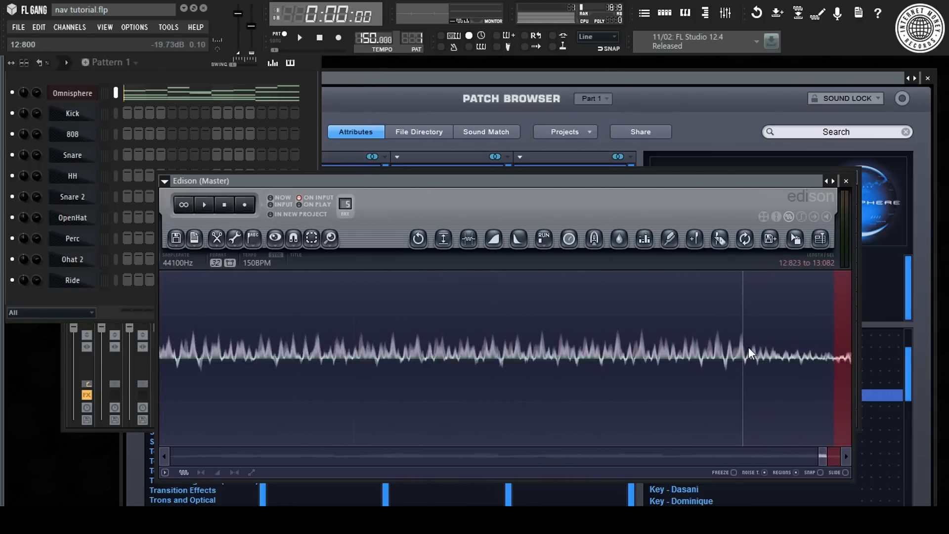
pyautogui.scroll(2, 672, 330)
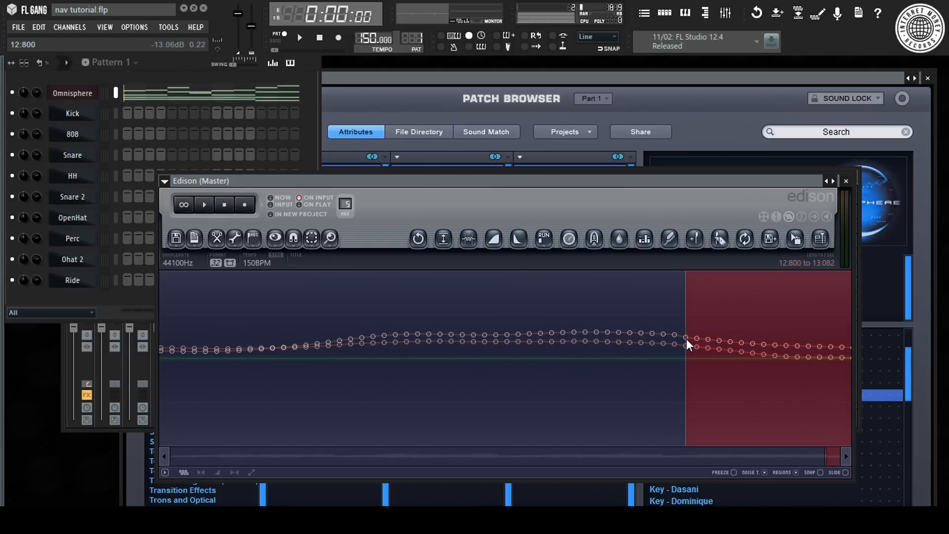
pyautogui.click(686, 340)
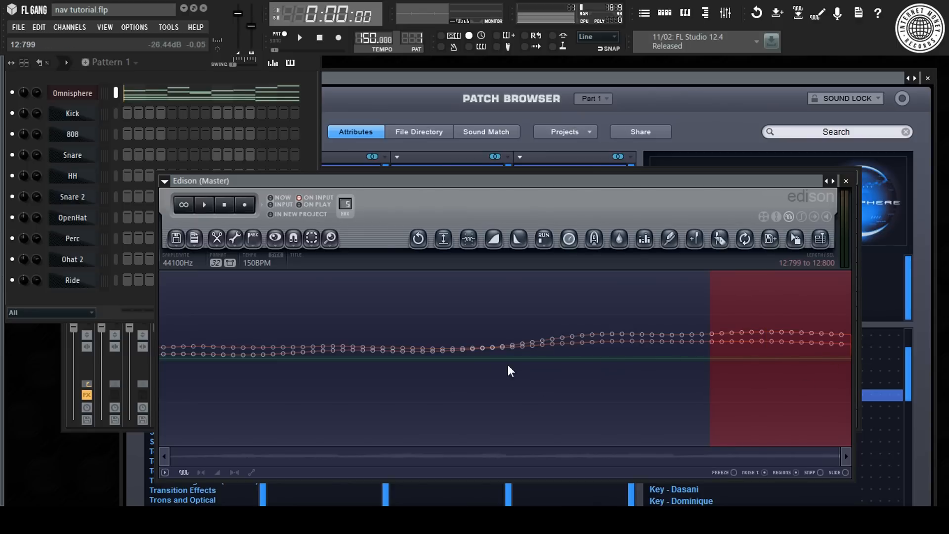
# Fade out the last samples of the recording, from 12.799 to 12.800, for a click-free ending.
pyautogui.hotkey('alt', 'o')
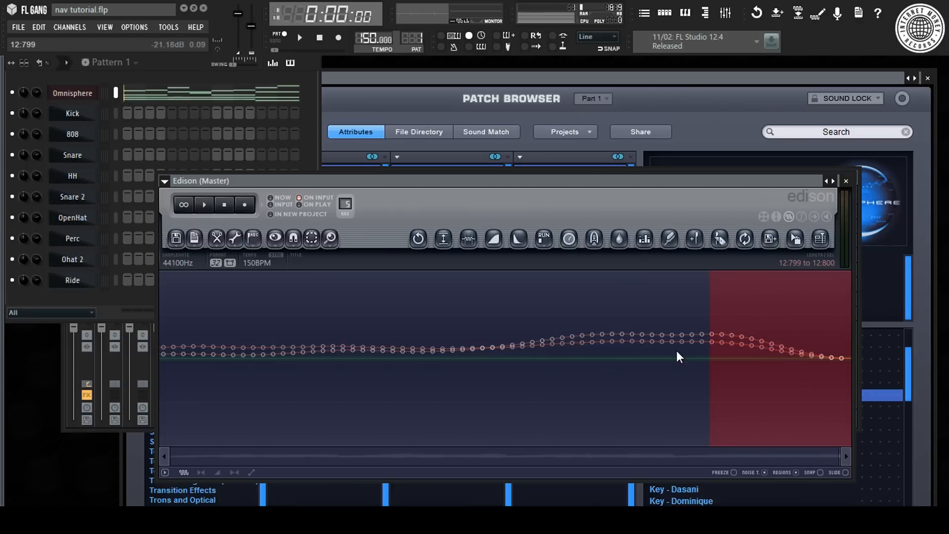
pyautogui.scroll(-10, 712, 395)
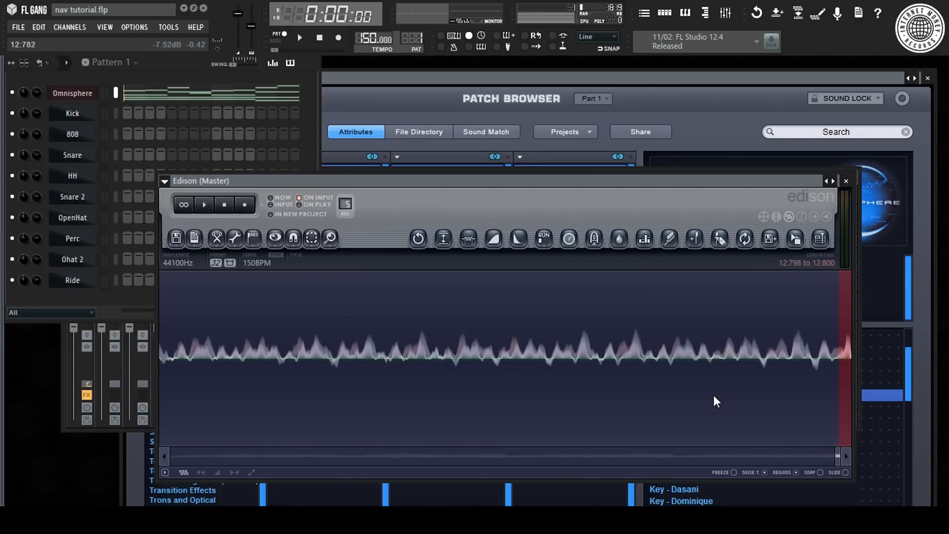
pyautogui.scroll(-3, 715, 396)
pyautogui.moveTo(849, 399); pyautogui.dragTo(1, 401)
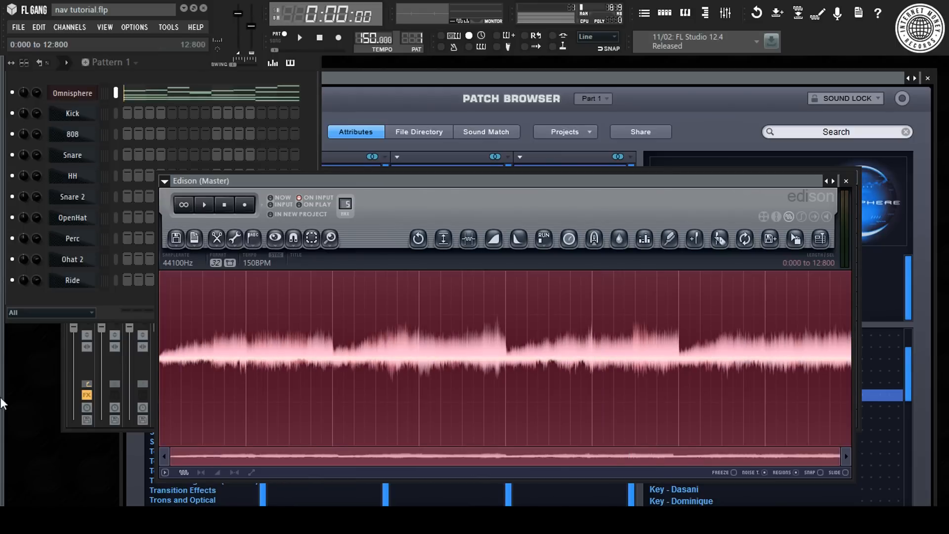
pyautogui.click(798, 356)
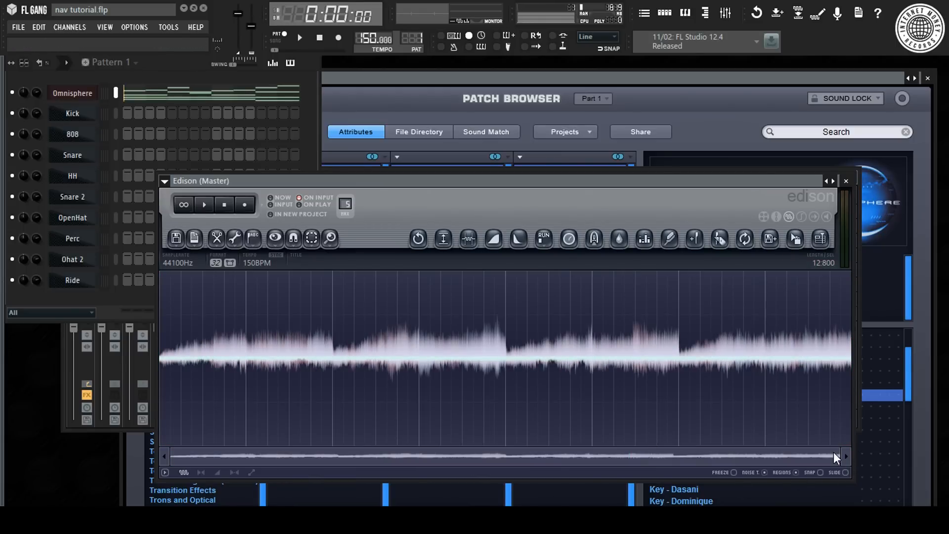
# Examine the very first samples of the recording up close and play back its beginning.
pyautogui.scroll(15, 185, 378)
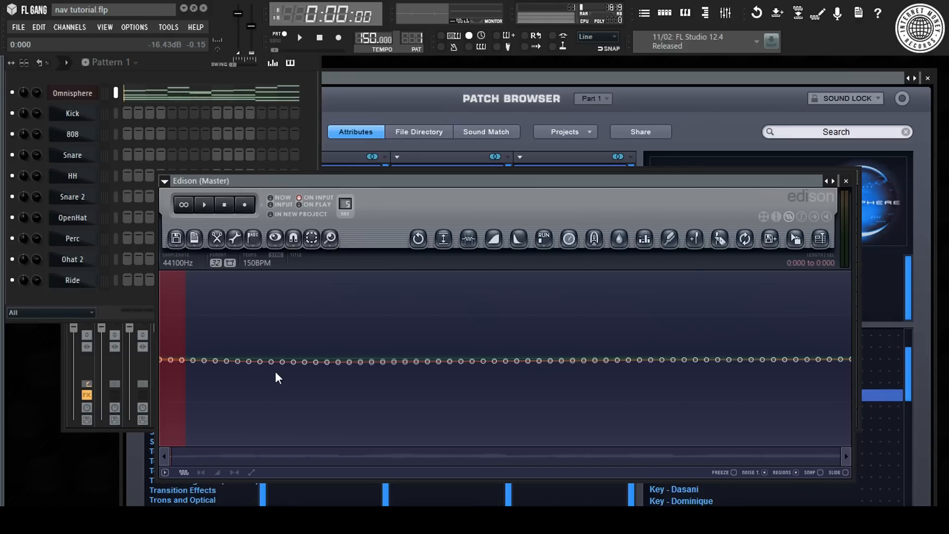
pyautogui.click(378, 360)
pyautogui.press('space')
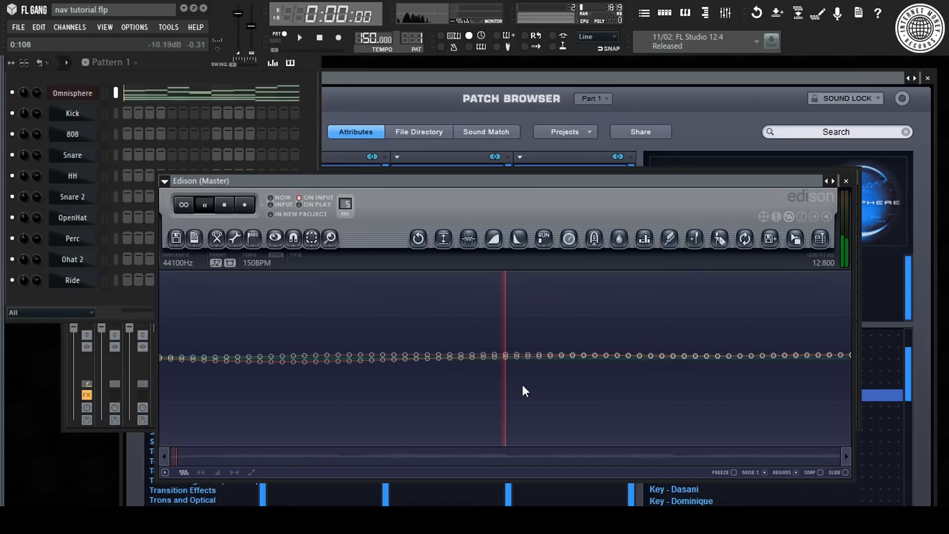
pyautogui.press('space')
# Open the playlist and place the Edison recording as an audio clip on Track 1 at bar 1.
pyautogui.click(645, 15)
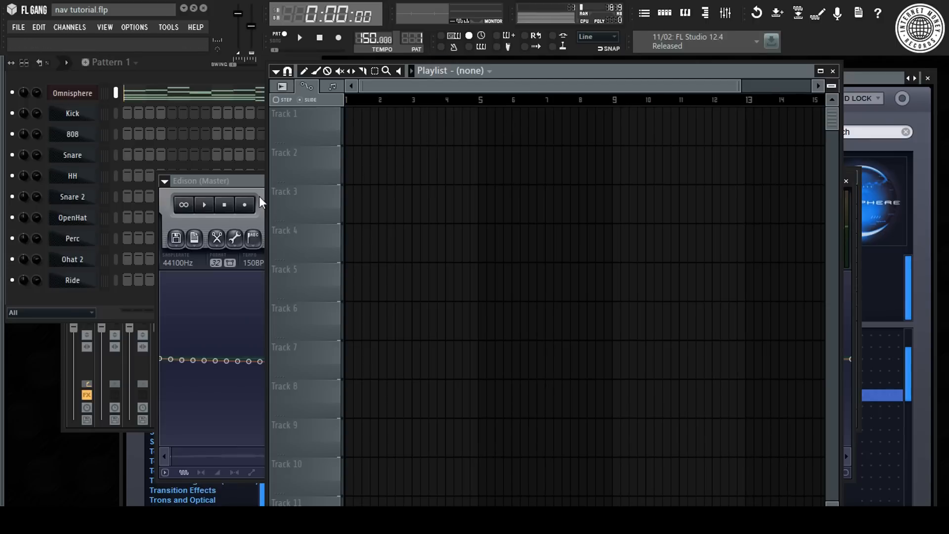
pyautogui.click(254, 188)
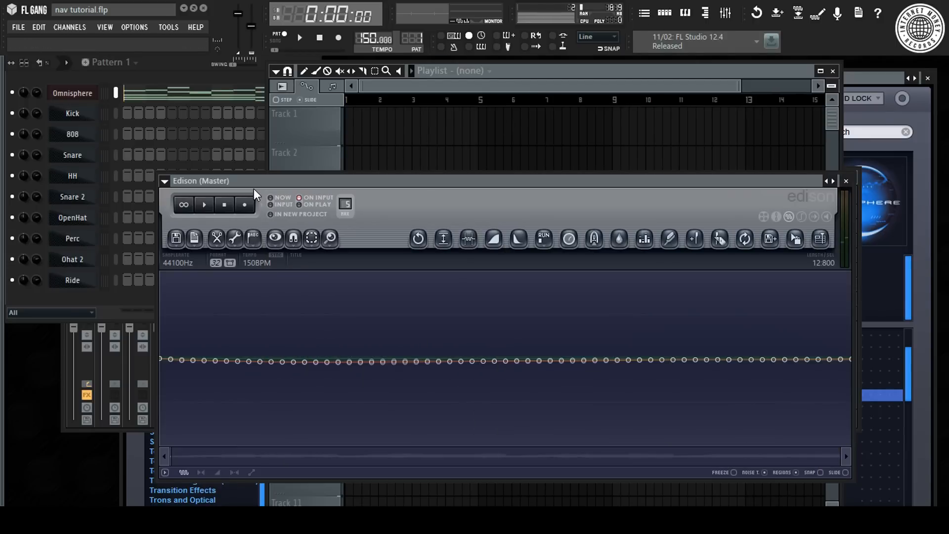
pyautogui.moveTo(508, 152); pyautogui.dragTo(486, 139)
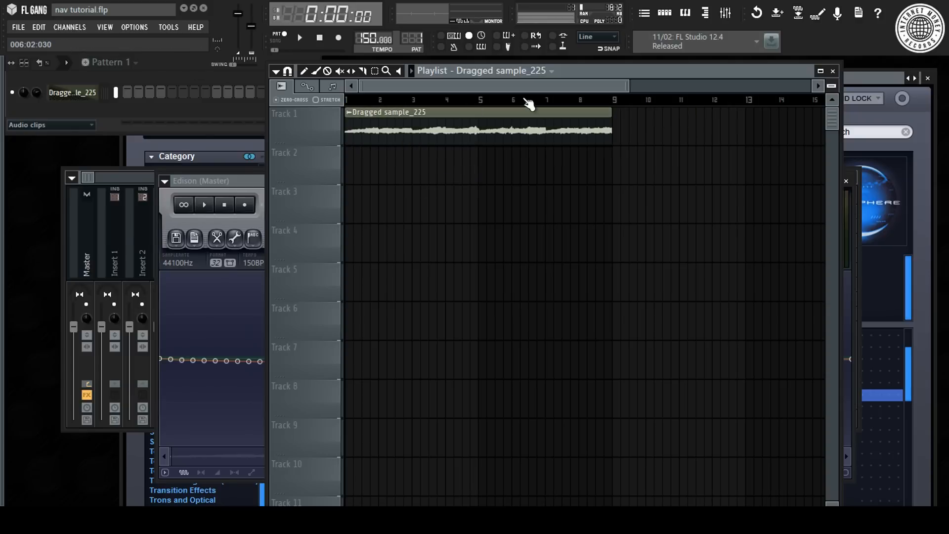
# Display all channels in the channel rack and play the audio clip in song mode.
pyautogui.press('l')
pyautogui.click(49, 125)
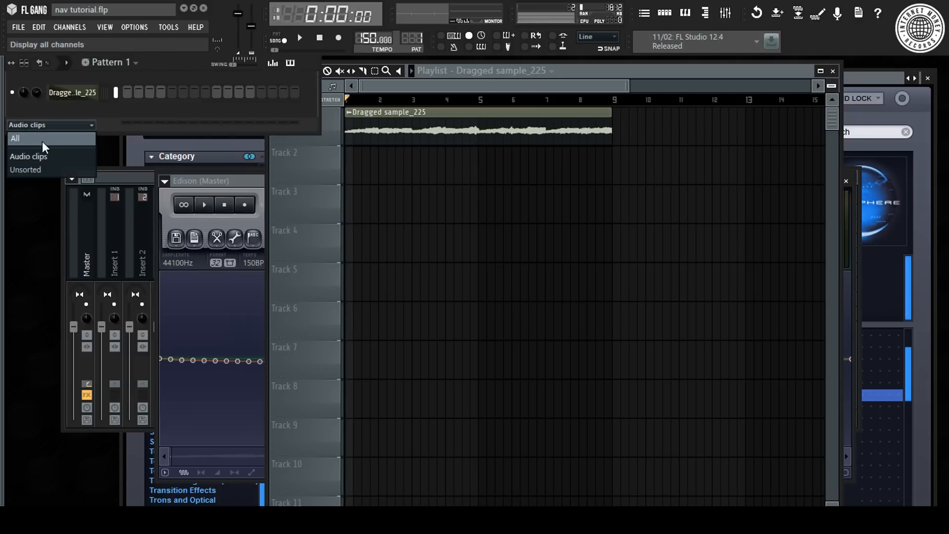
pyautogui.click(42, 141)
pyautogui.press('space')
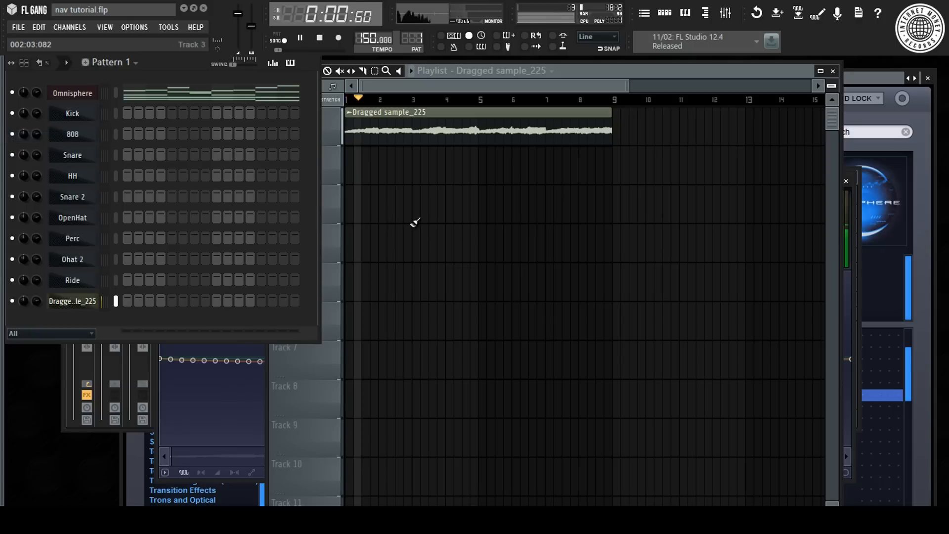
# Place Pattern 1 on Track 2 at bar 1, directly beneath the audio clip, and stop playback.
pyautogui.rightClick(500, 252)
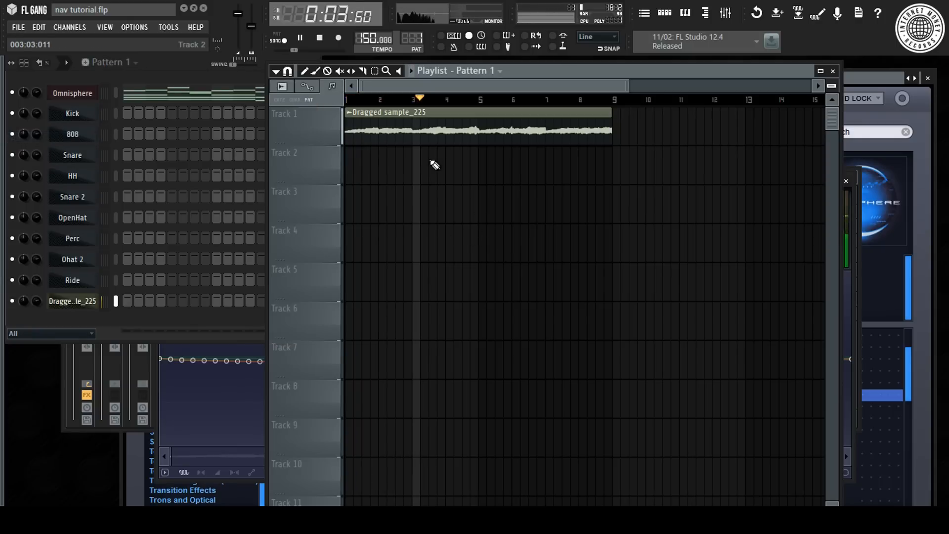
pyautogui.moveTo(435, 148); pyautogui.dragTo(261, 148)
pyautogui.press('space')
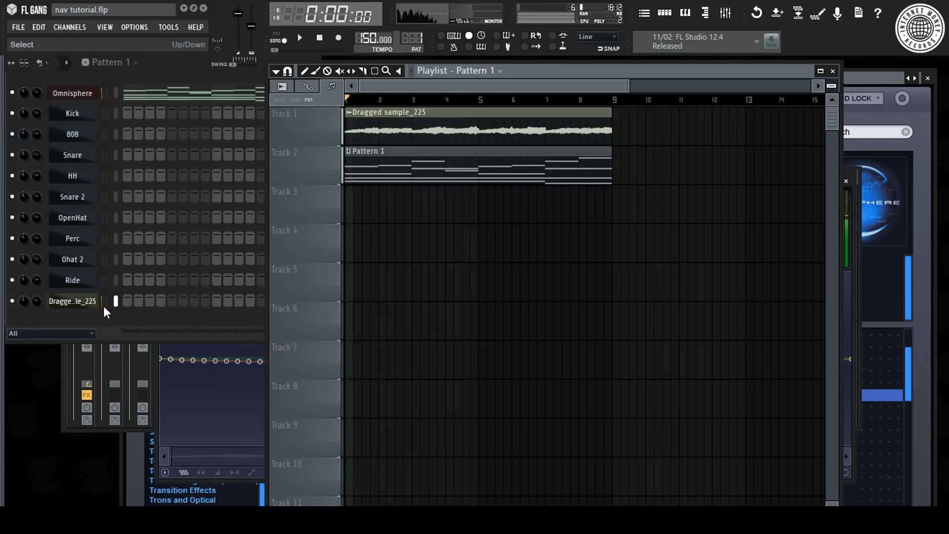
# Move the recorded sample's channel to the top of the channel rack, above Omnisphere.
pyautogui.click(98, 302)
pyautogui.hotkey('alt', 'Up')
pyautogui.hotkey('alt', 'Up')
pyautogui.hotkey('alt', 'Up')
pyautogui.hotkey('alt', 'Up')
pyautogui.hotkey('alt', 'Up')
pyautogui.hotkey('alt', 'Up')
pyautogui.hotkey('alt', 'Up')
pyautogui.hotkey('alt', 'Up')
pyautogui.hotkey('alt', 'Up')
pyautogui.hotkey('alt', 'Up')
pyautogui.hotkey('alt', 'Up')
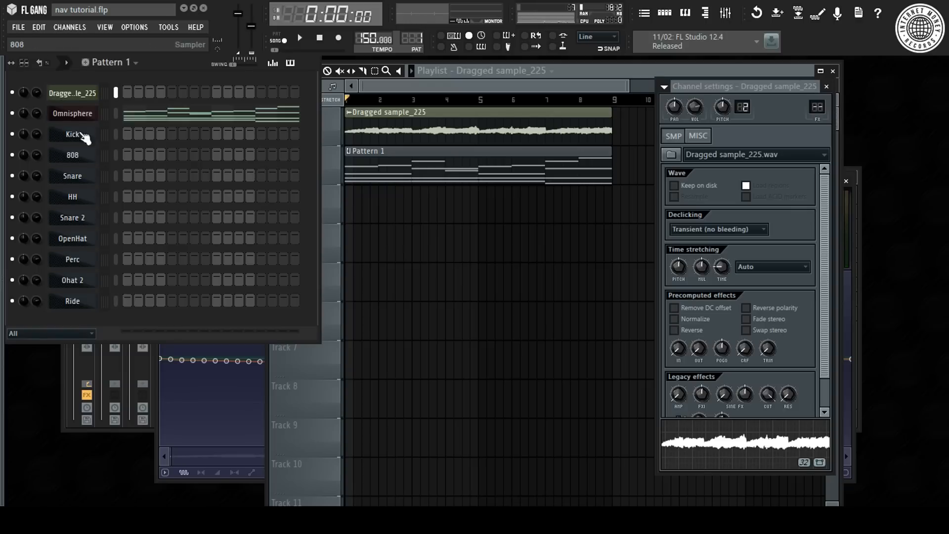
# Open the Omnisphere plugin window and review the options available for its channel.
pyautogui.click(76, 119)
pyautogui.rightClick(97, 117)
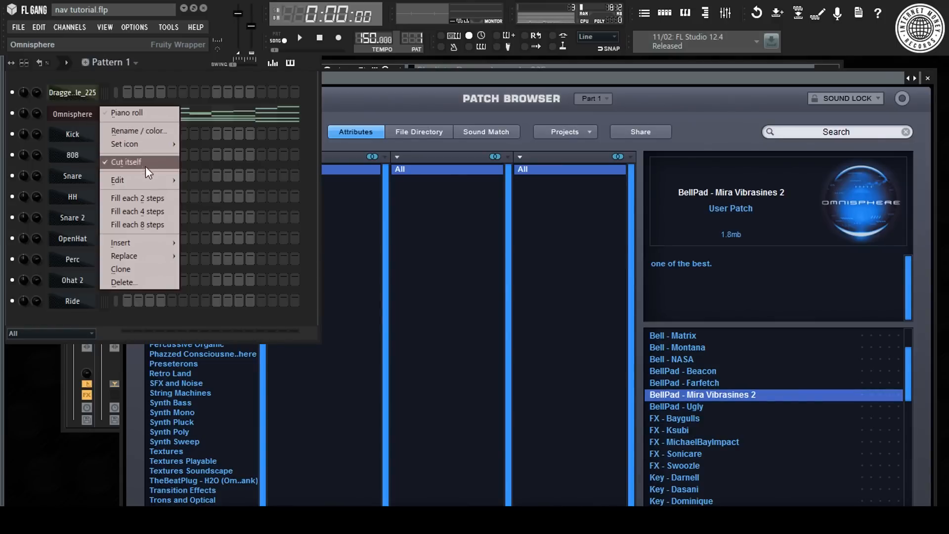
pyautogui.moveTo(149, 182)
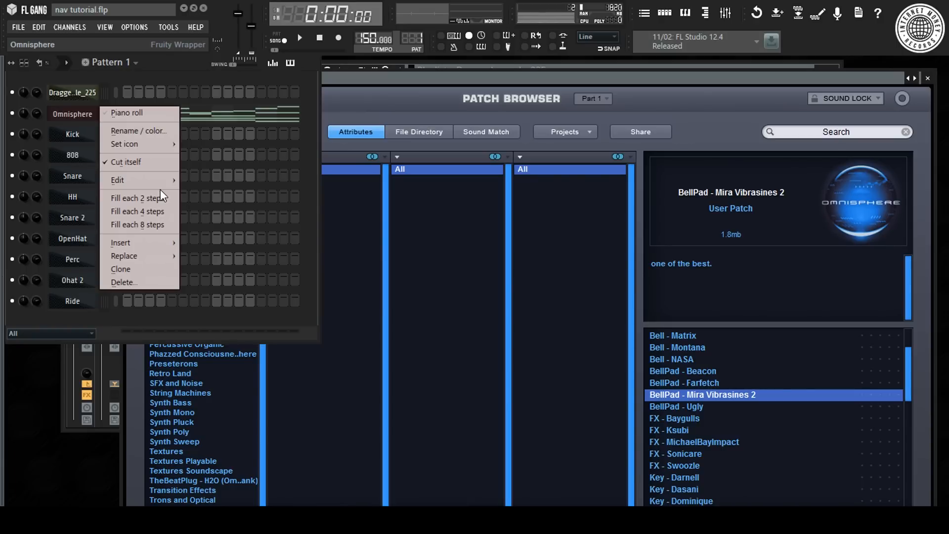
pyautogui.click(311, 98)
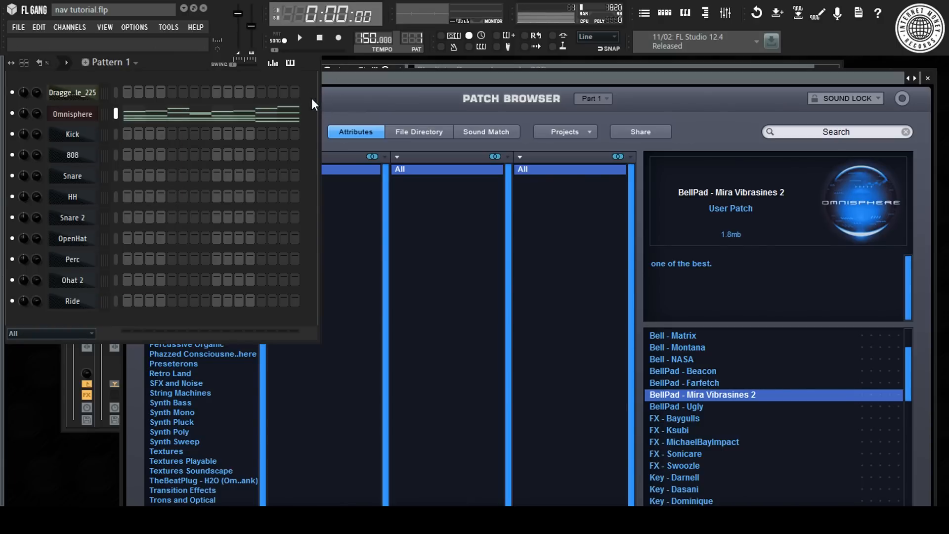
# Load the BellPad - Beacon patch in Omnisphere while the song plays, and stop playback after auditioning it.
pyautogui.press('space')
pyautogui.click(86, 115)
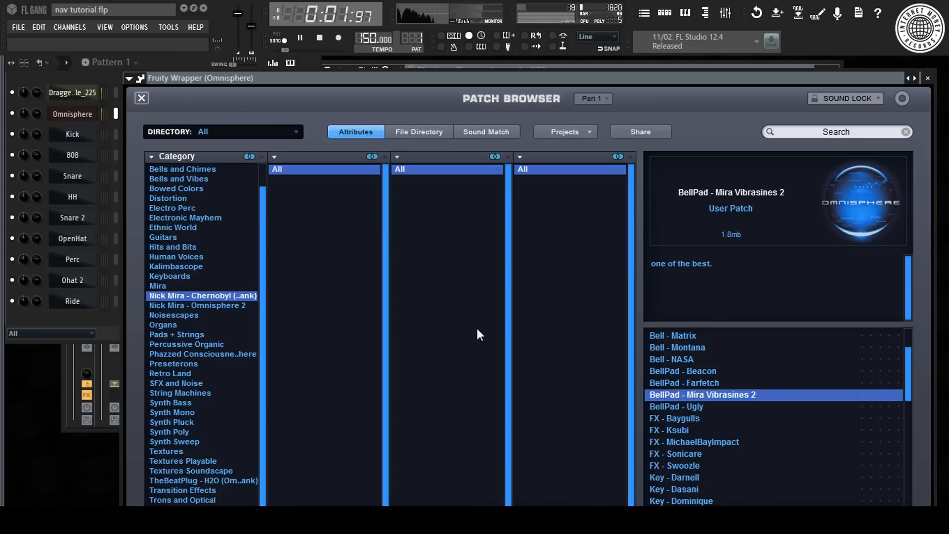
pyautogui.scroll(-3, 758, 404)
pyautogui.scroll(2, 755, 385)
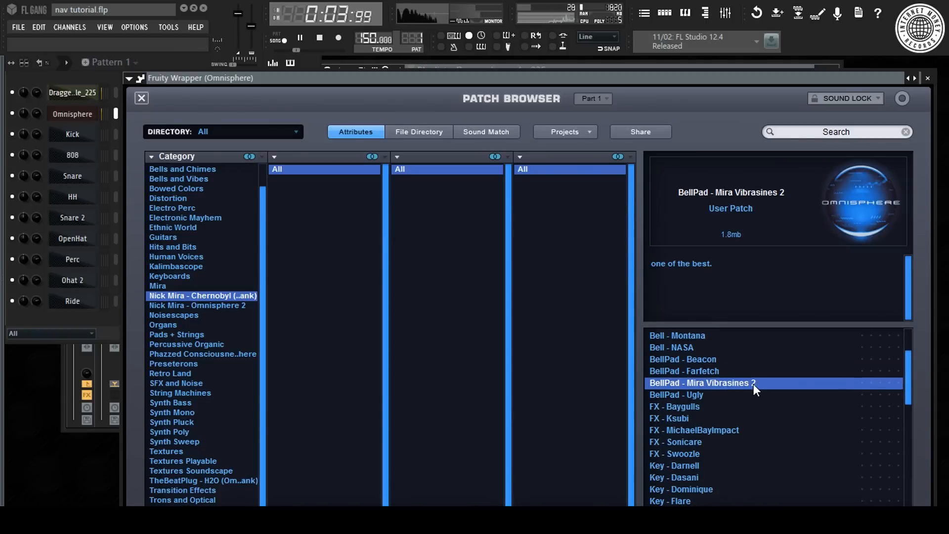
pyautogui.click(700, 359)
pyautogui.click(164, 66)
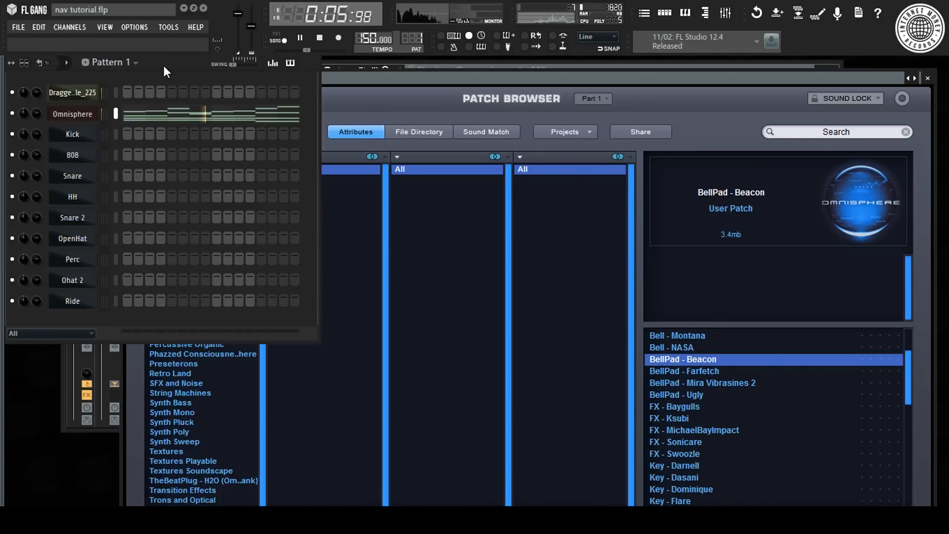
pyautogui.press('space')
pyautogui.click(551, 78)
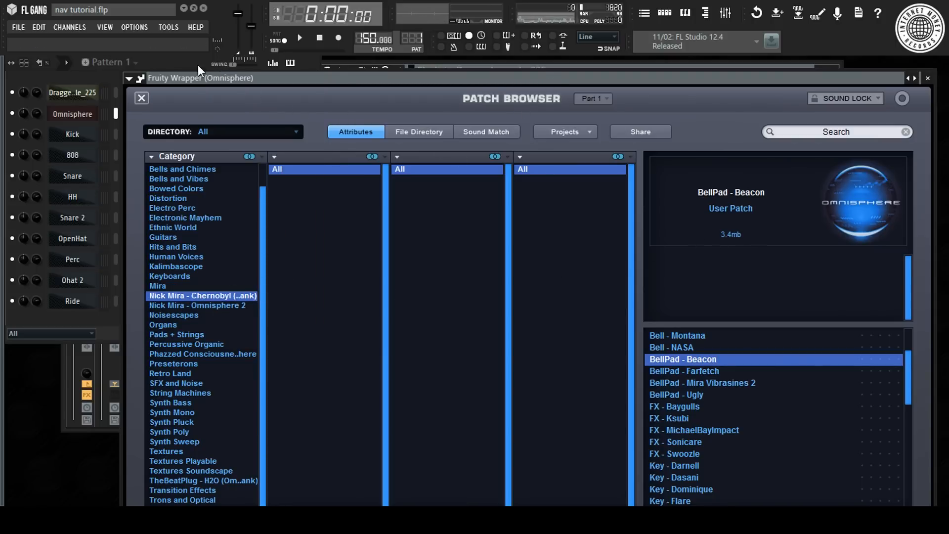
pyautogui.click(168, 67)
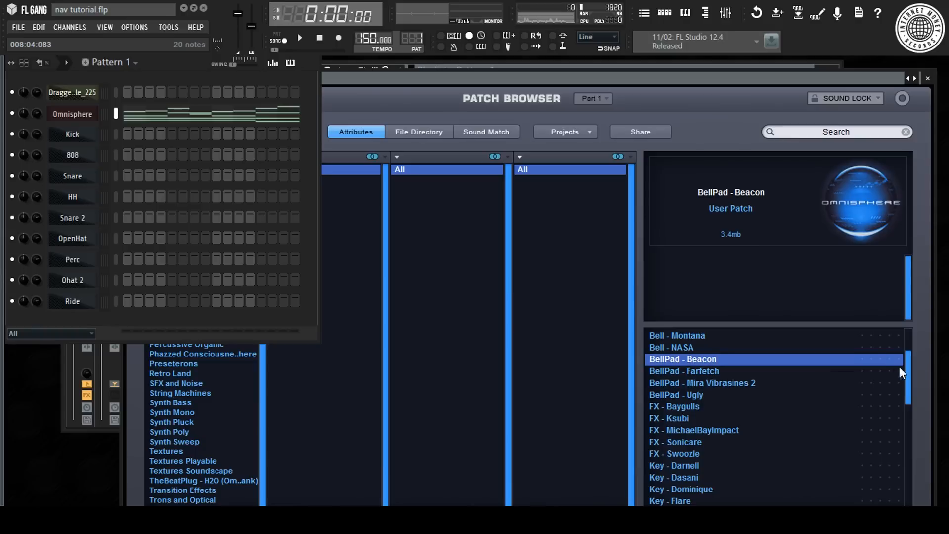
pyautogui.moveTo(913, 375); pyautogui.dragTo(915, 494)
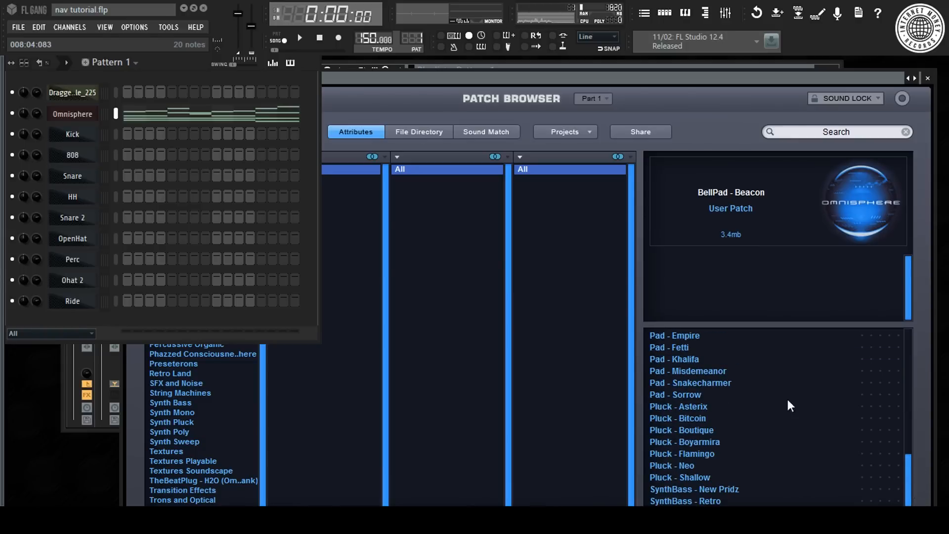
pyautogui.scroll(10, 787, 399)
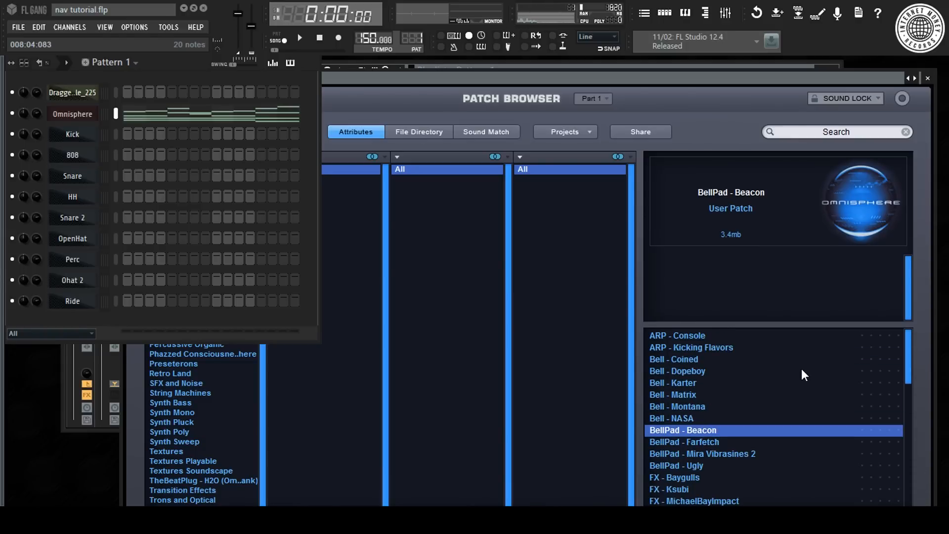
# While the song plays, delete the upper melody notes from the Omnisphere piano roll, keeping only the two-bar chords across bars 1 to 8.
pyautogui.press('space')
pyautogui.rightClick(90, 108)
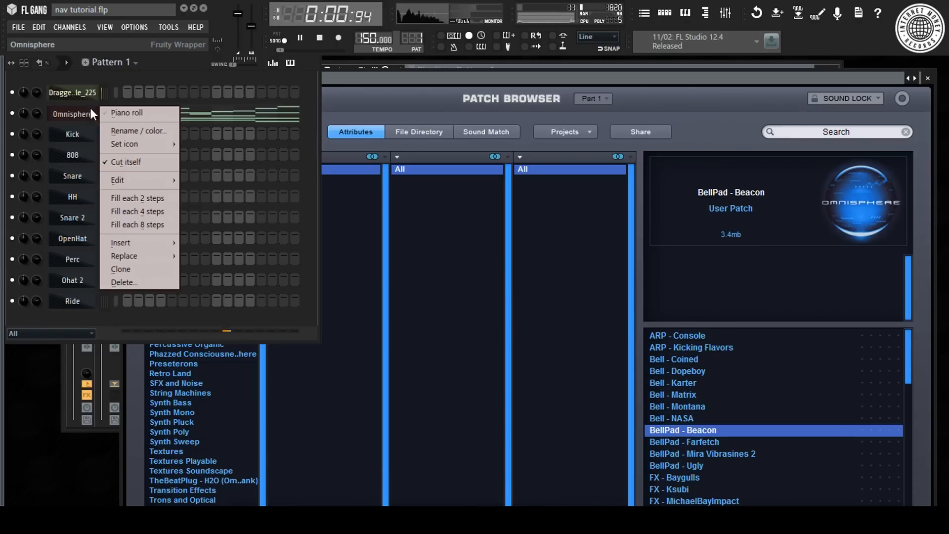
pyautogui.click(119, 112)
pyautogui.scroll(-4, 127, 93)
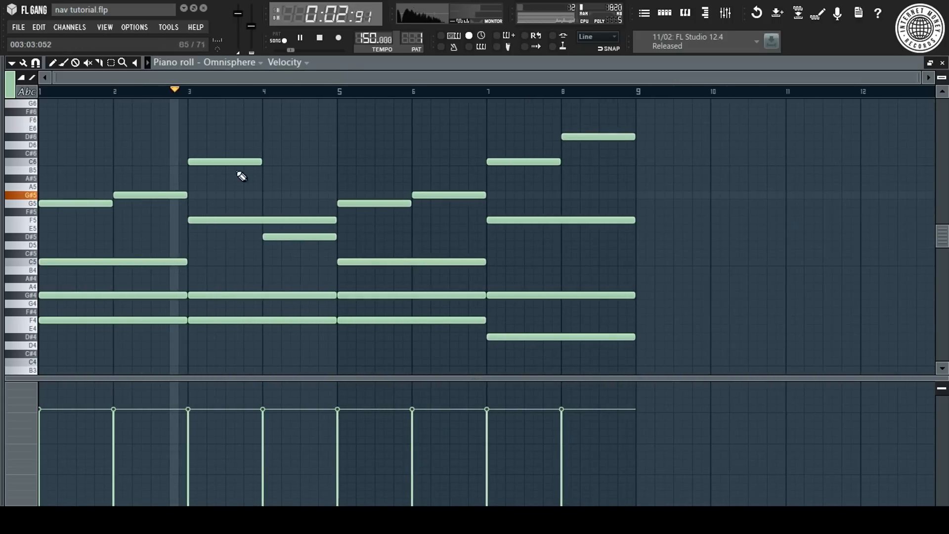
pyautogui.moveTo(241, 142)
pyautogui.mouseDown()
pyautogui.moveTo(67, 188)
pyautogui.moveTo(58, 206)
pyautogui.mouseUp()
pyautogui.rightClick(58, 204)
pyautogui.rightClick(371, 203)
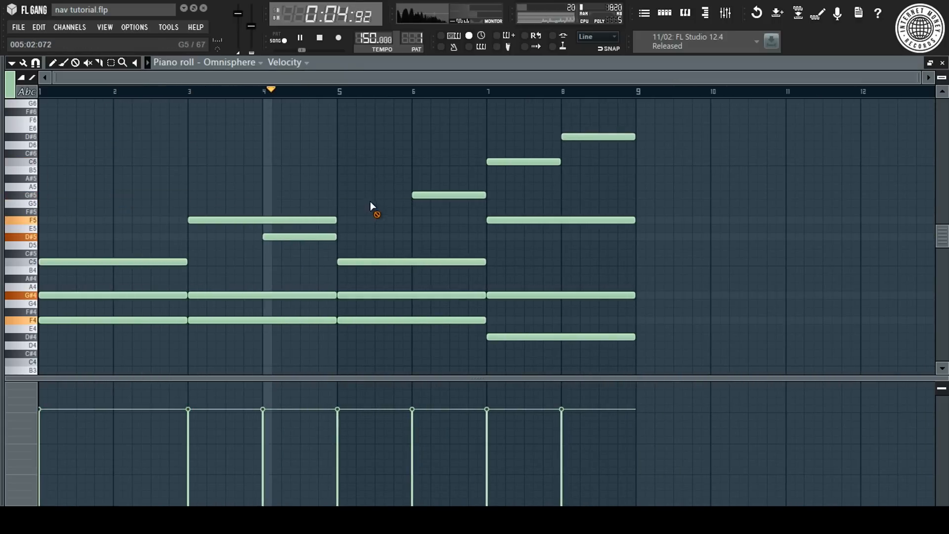
pyautogui.rightClick(524, 161)
pyautogui.rightClick(574, 136)
pyautogui.rightClick(453, 196)
pyautogui.rightClick(328, 237)
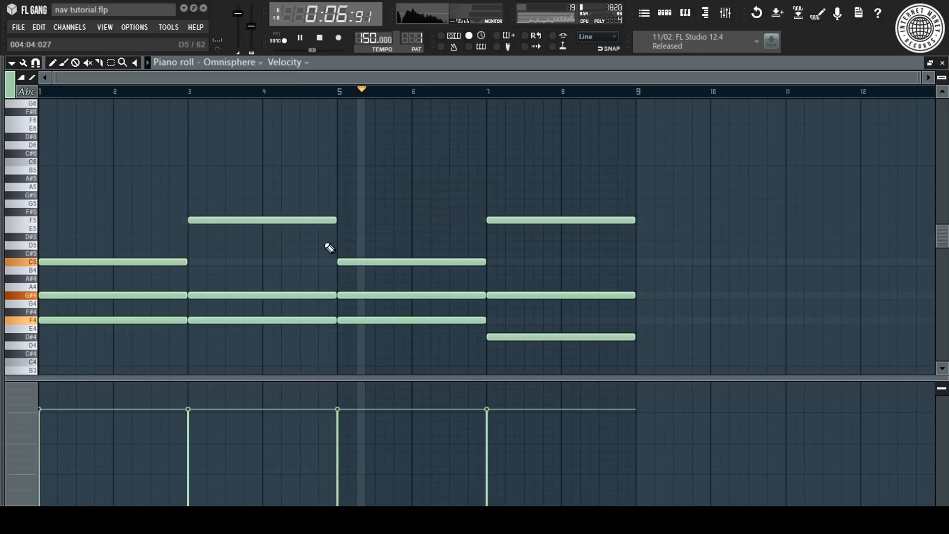
# Close the piano roll and adjust the Omnisphere channel's volume in the channel rack.
pyautogui.press('F7')
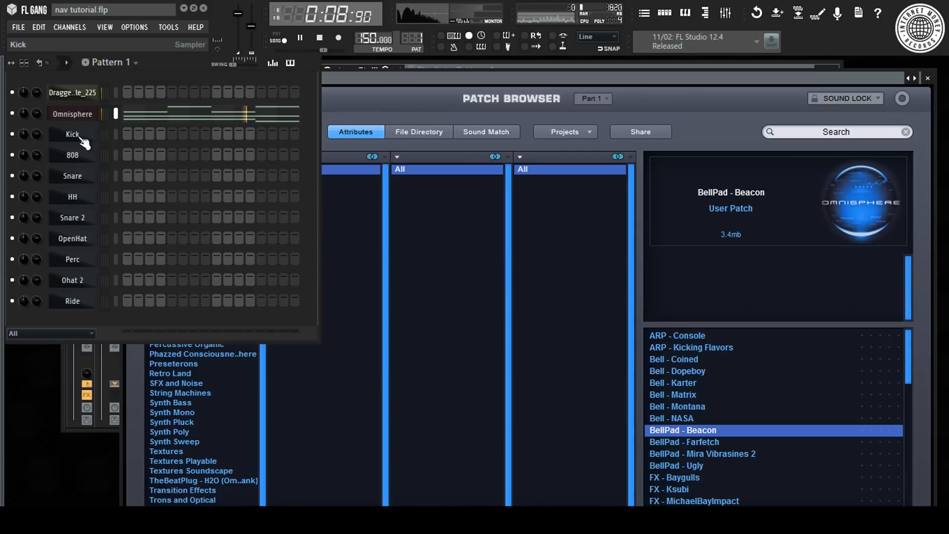
pyautogui.moveTo(37, 114); pyautogui.dragTo(36, 114)
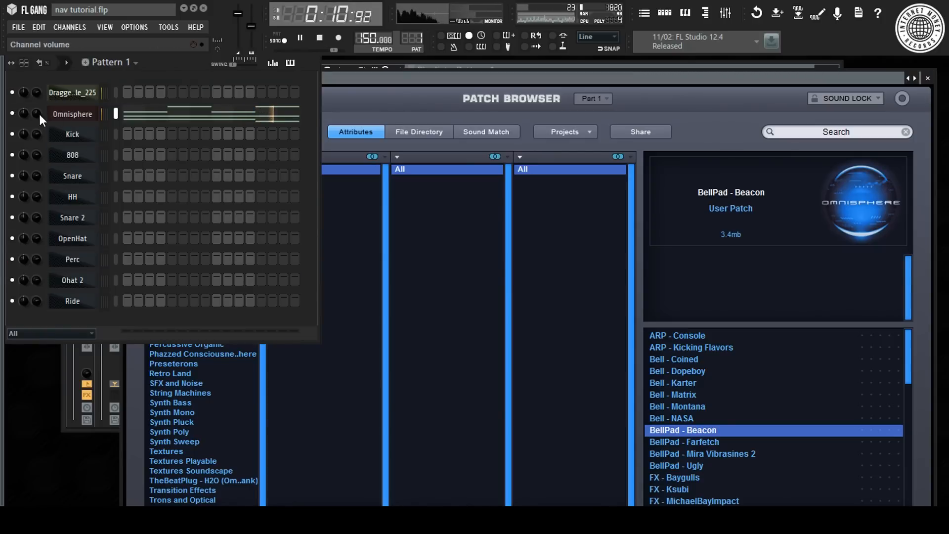
pyautogui.click(69, 114)
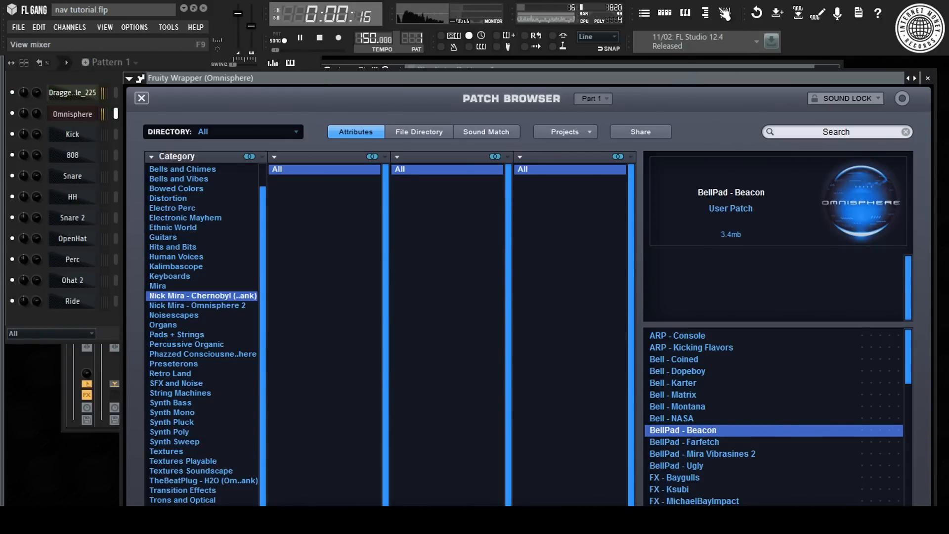
# Open Edison on the mixer's Master track and start a new empty sample in it.
pyautogui.press('F9')
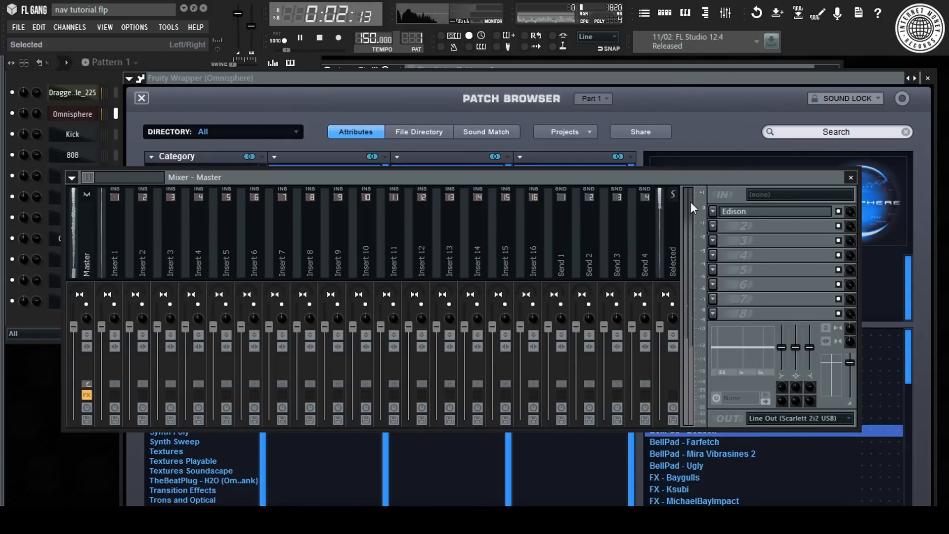
pyautogui.click(777, 212)
pyautogui.click(169, 244)
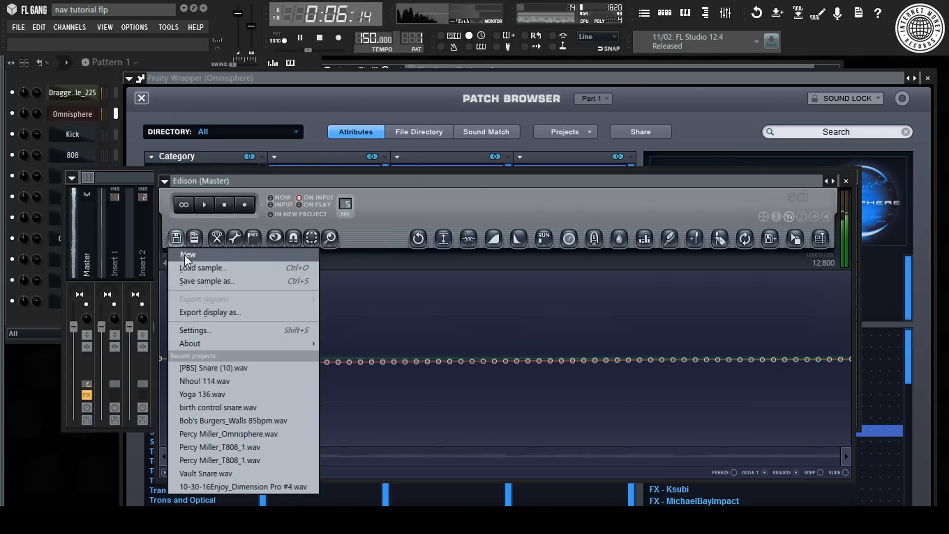
pyautogui.click(185, 254)
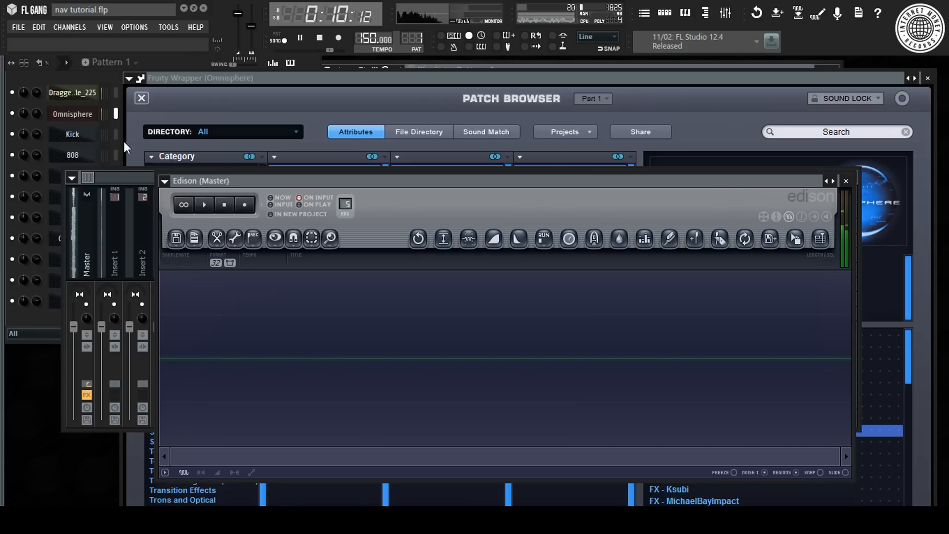
# Stop playback and solo the Omnisphere channel so that only it feeds Edison.
pyautogui.click(63, 75)
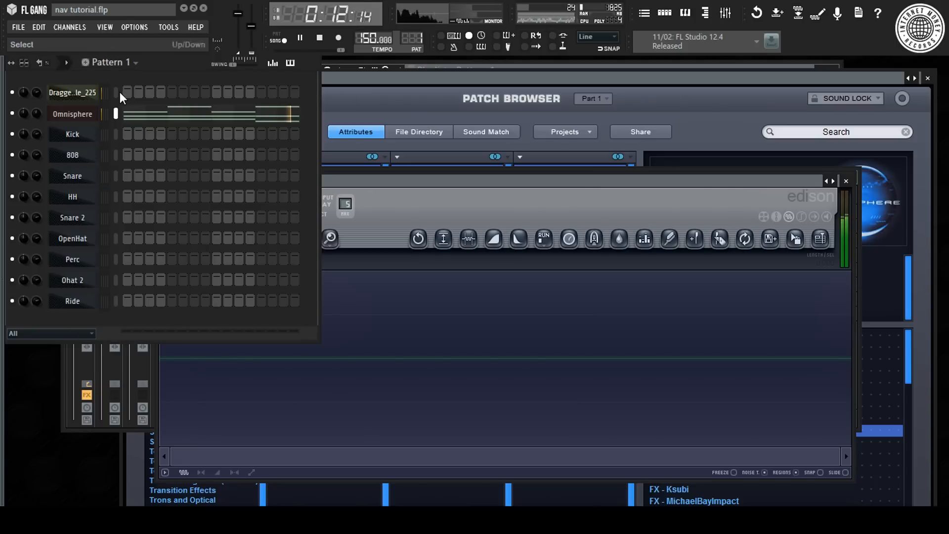
pyautogui.click(319, 38)
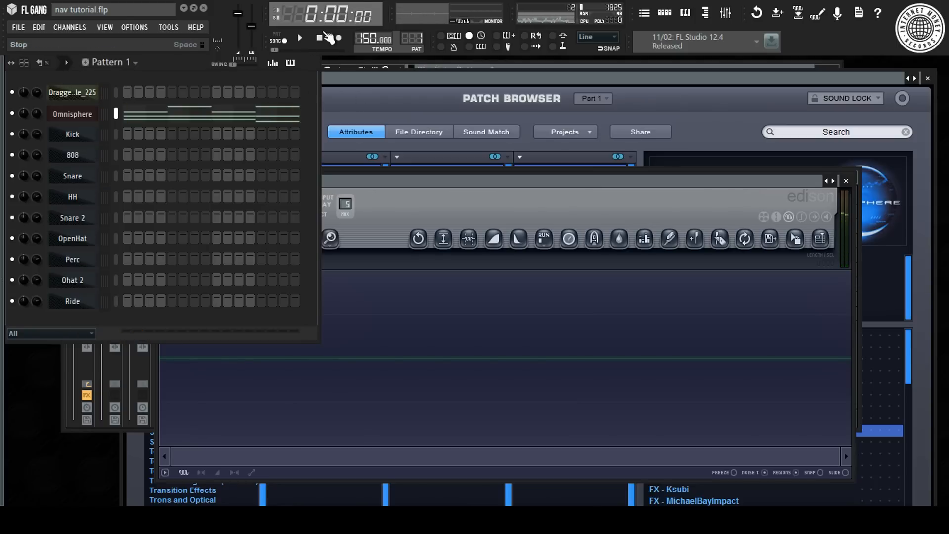
pyautogui.rightClick(14, 114)
pyautogui.click(23, 118)
pyautogui.click(380, 204)
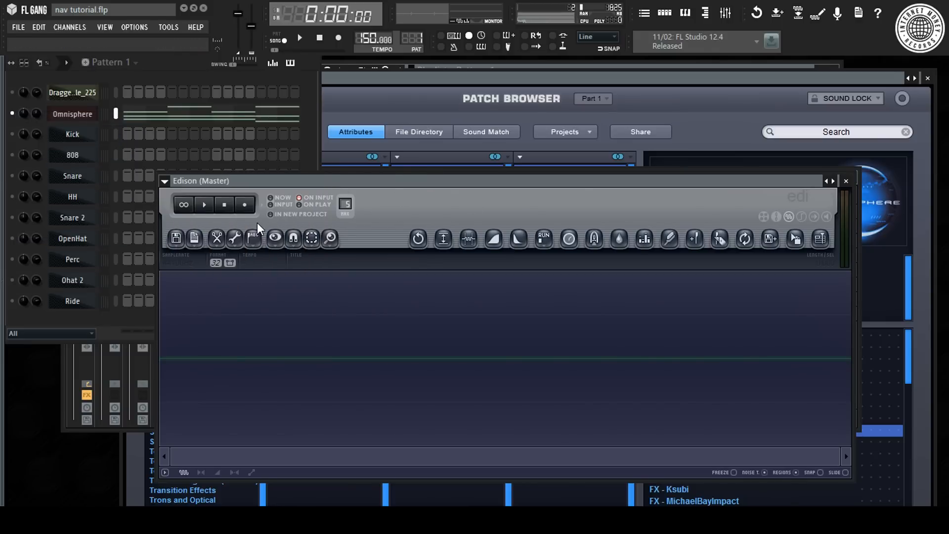
# Record the soloed Omnisphere chords into Edison for one full eight-bar pass and trim the silence from the recording's start.
pyautogui.click(245, 204)
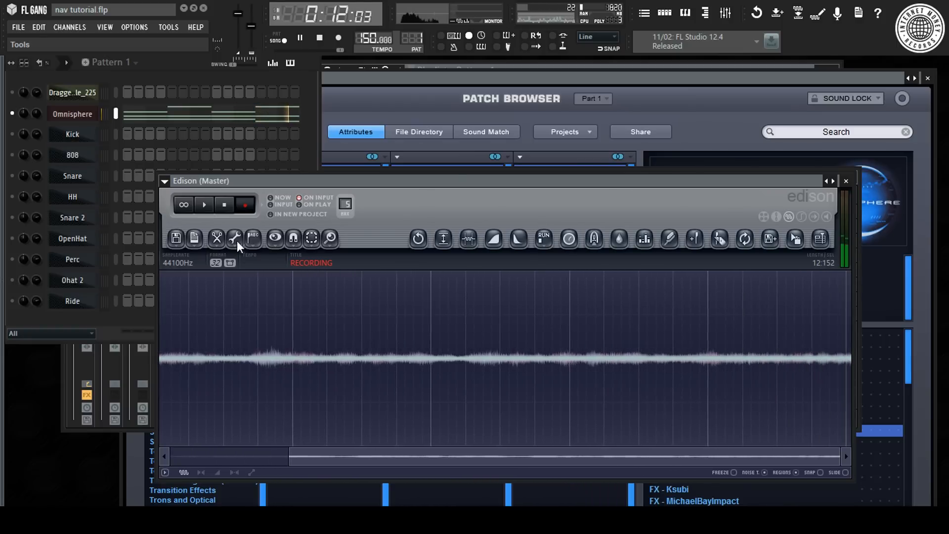
pyautogui.click(223, 204)
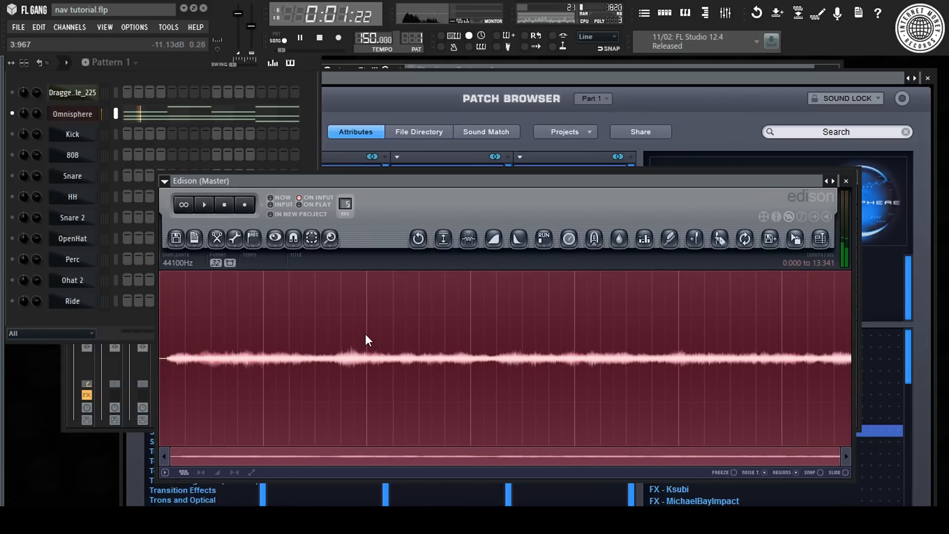
pyautogui.click(326, 42)
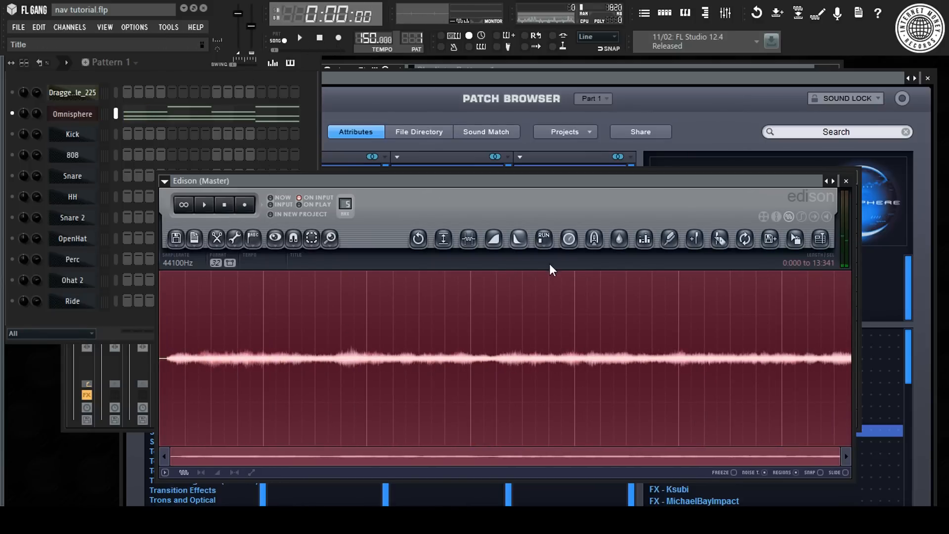
pyautogui.click(476, 240)
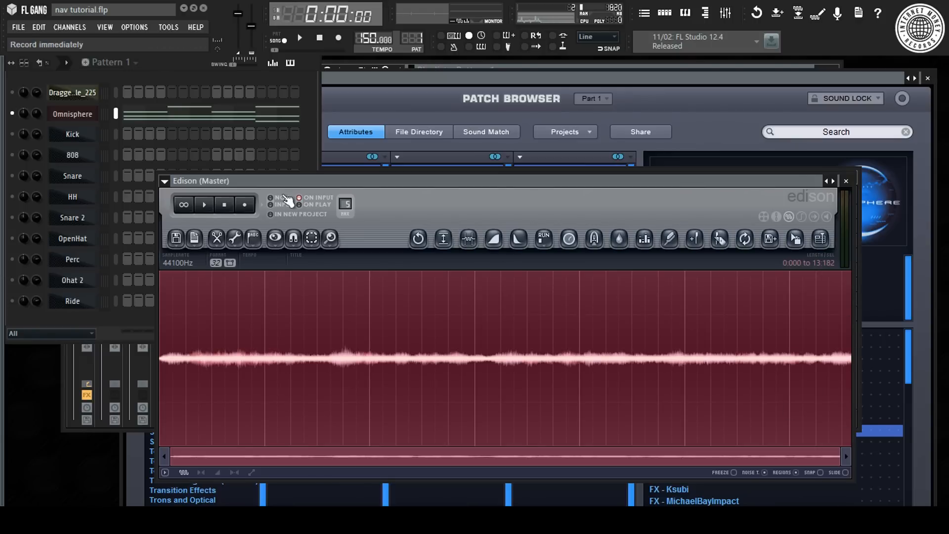
# Set the recorded sample's tempo to 150 BPM in its sample properties.
pyautogui.click(194, 238)
pyautogui.click(205, 257)
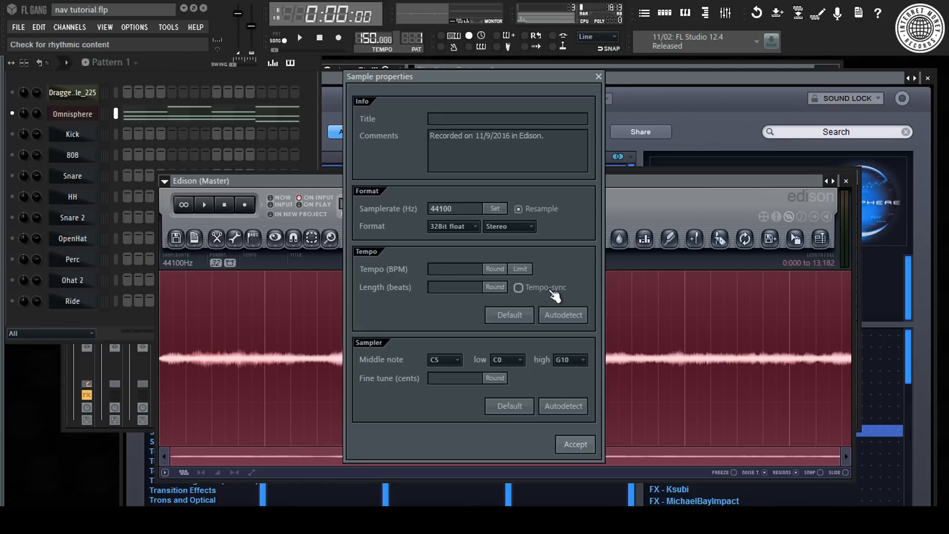
pyautogui.click(585, 441)
# Select the recording's excess tail from 12.800 to the end and delete it.
pyautogui.moveTo(600, 421); pyautogui.dragTo(277, 409)
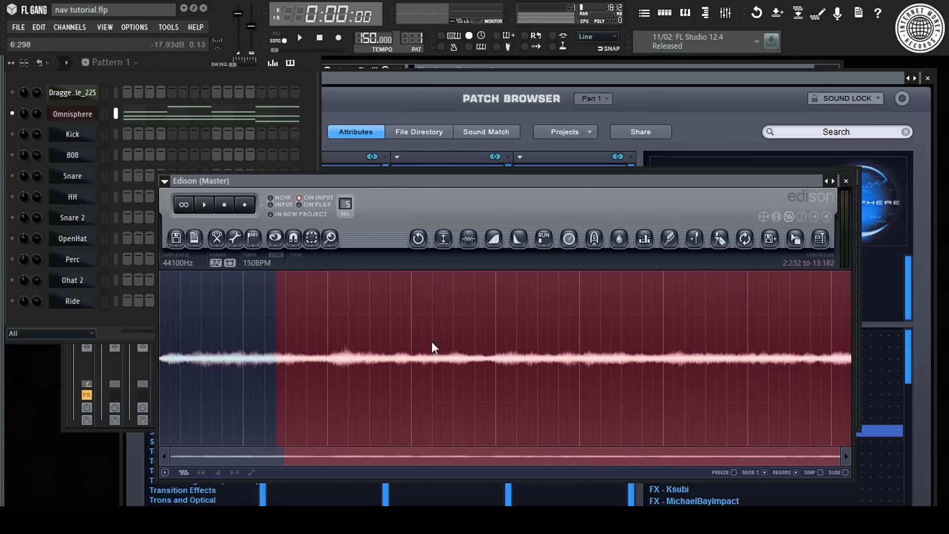
pyautogui.scroll(12, 838, 354)
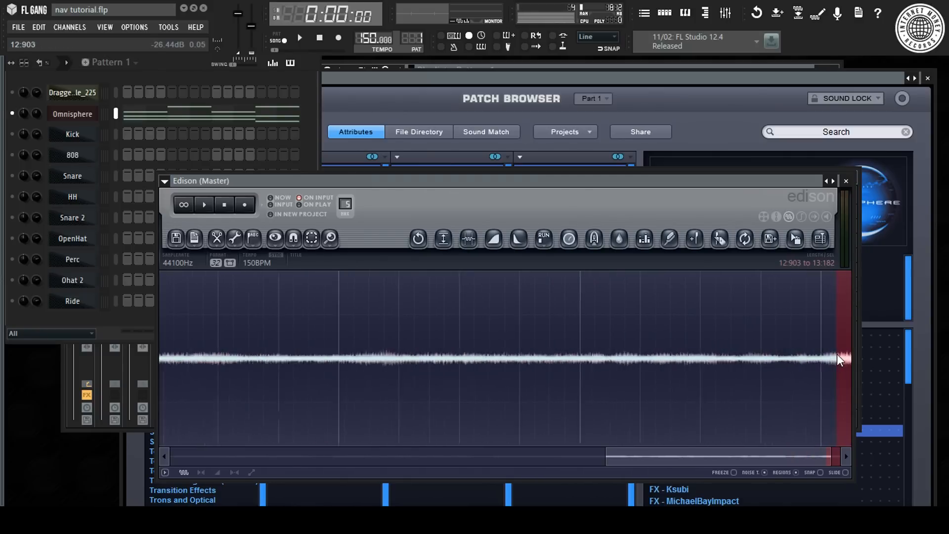
pyautogui.scroll(10, 459, 345)
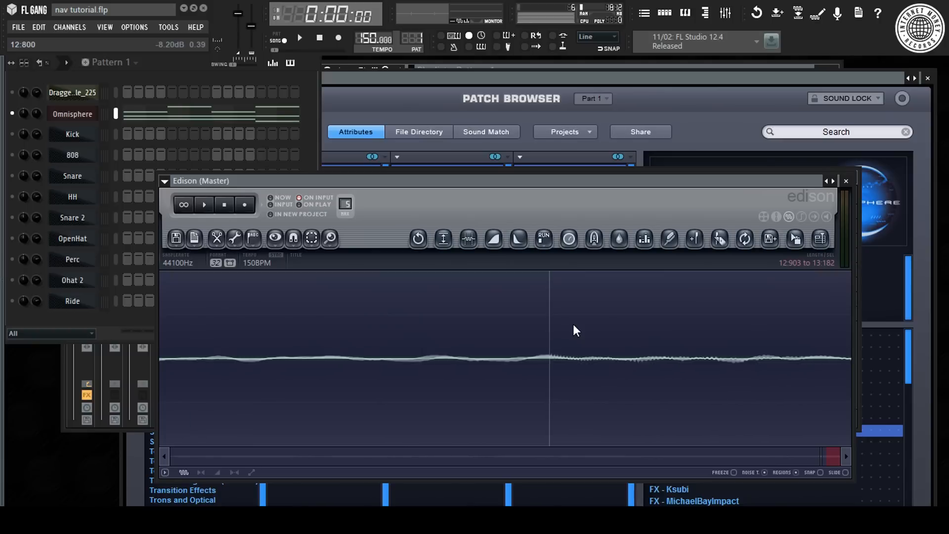
pyautogui.rightClick(473, 338)
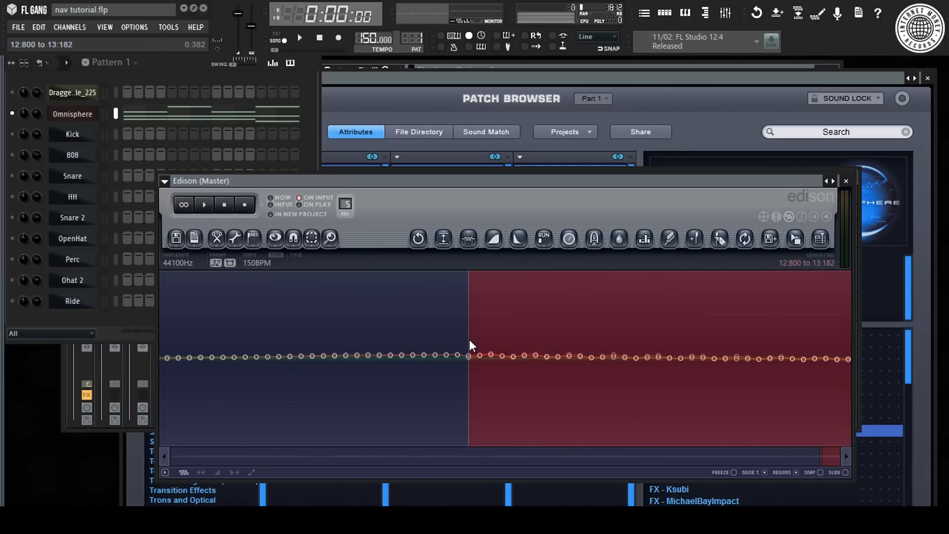
pyautogui.press('Delete')
# Select a tiny sliver at the recording's end, from 12.799 to 12.800, and another at its very start.
pyautogui.scroll(-4, 469, 339)
pyautogui.moveTo(847, 360); pyautogui.dragTo(774, 360)
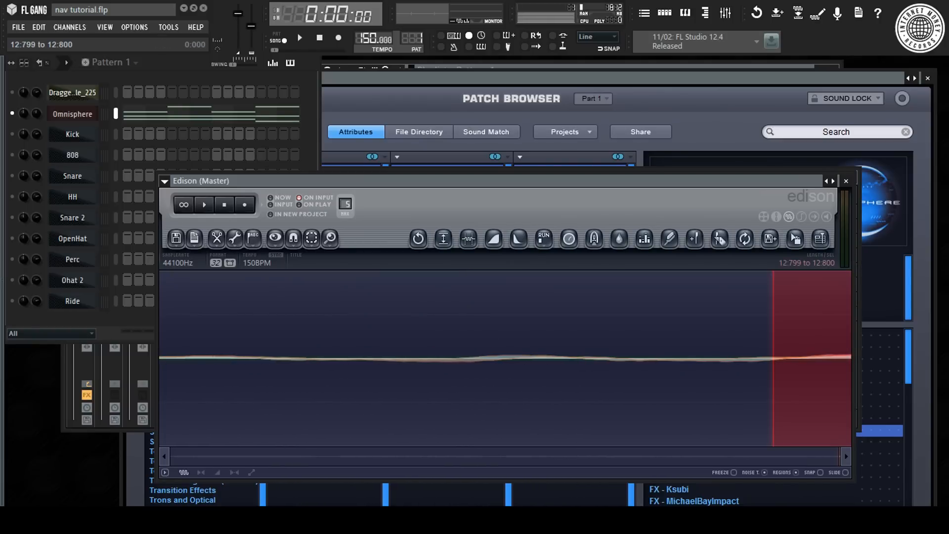
pyautogui.scroll(-6, 617, 338)
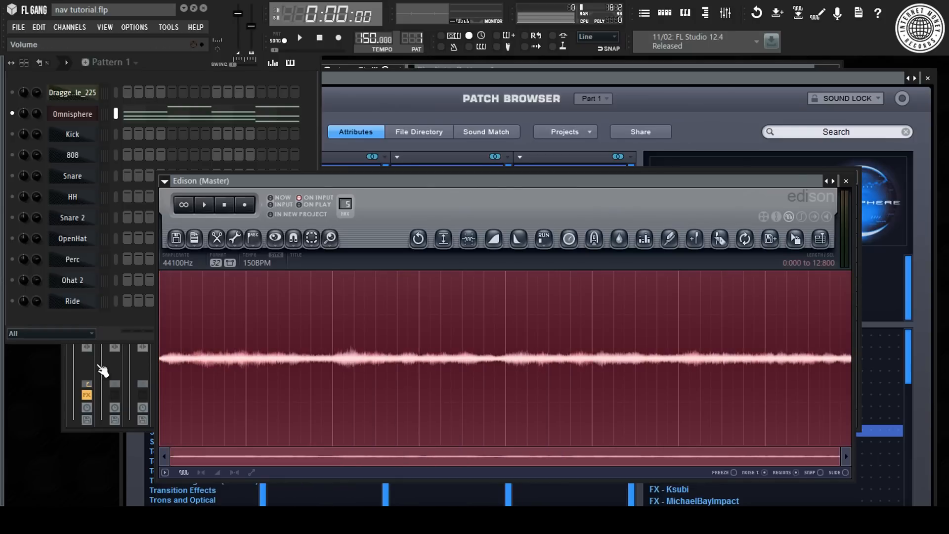
pyautogui.scroll(10, 160, 376)
pyautogui.moveTo(166, 379); pyautogui.dragTo(179, 394)
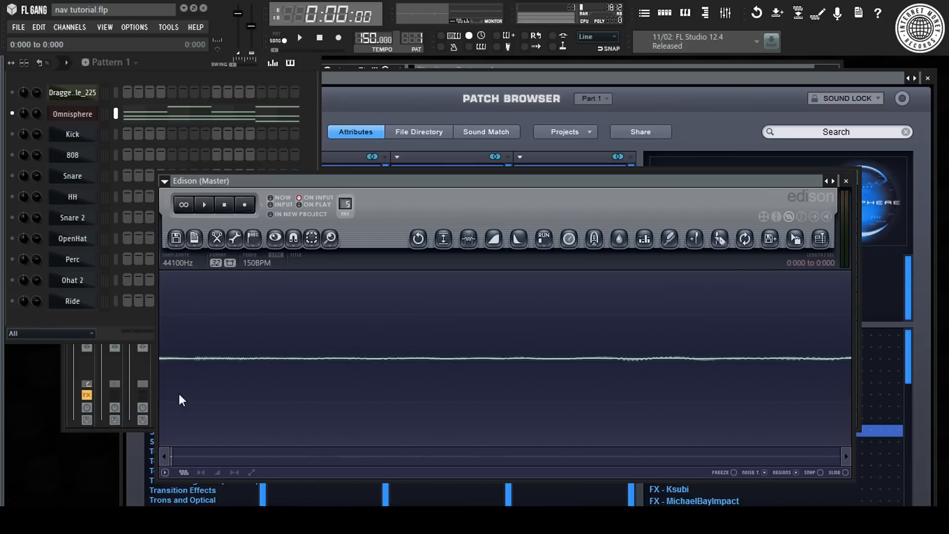
pyautogui.click(240, 366)
# Place the Edison recording in the playlist as an audio clip on Track 1, to the right of the existing clip.
pyautogui.click(653, 15)
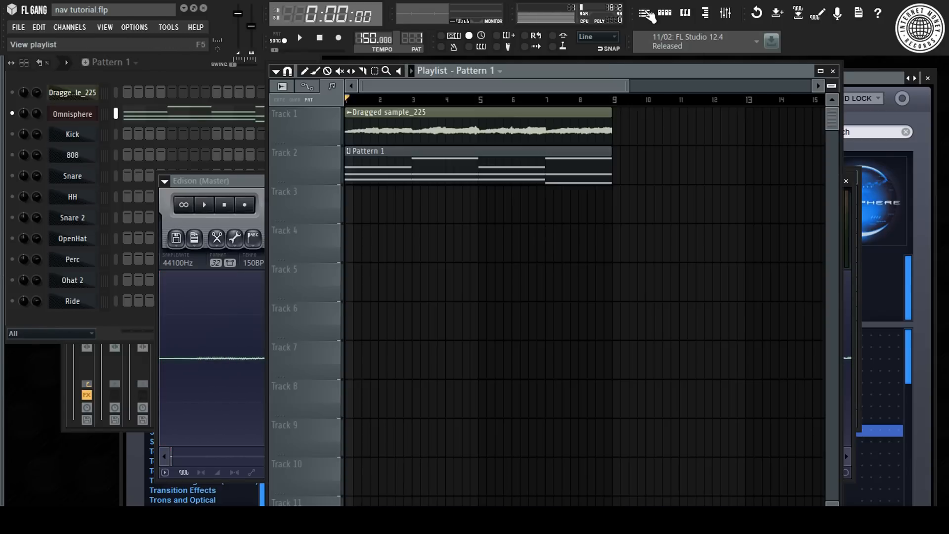
pyautogui.press('Return')
pyautogui.click(241, 194)
pyautogui.moveTo(800, 237); pyautogui.dragTo(671, 138)
# Move the Pattern 1 clip down to Track 3 and the new audio clip to Track 2 at bar 1.
pyautogui.moveTo(533, 171); pyautogui.dragTo(532, 203)
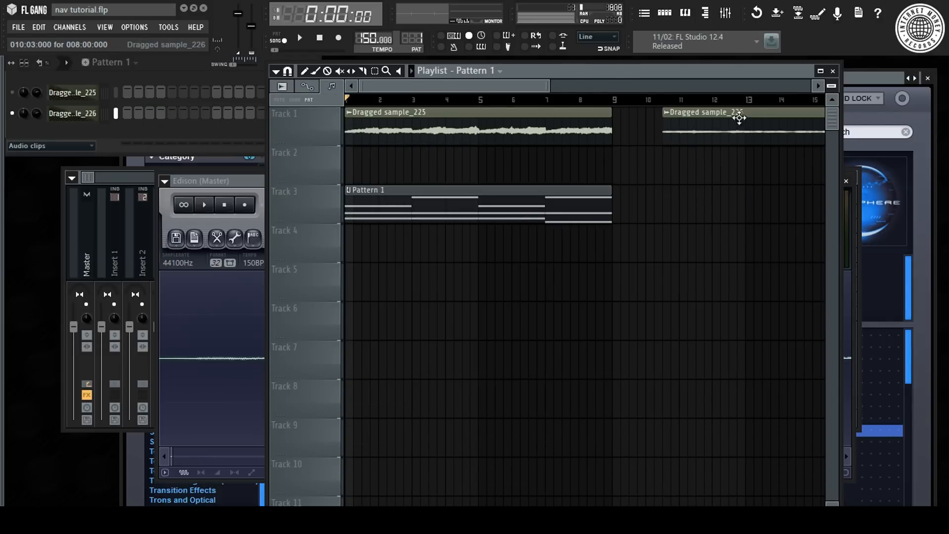
pyautogui.moveTo(756, 115); pyautogui.dragTo(355, 179)
# During playback, show all channels in the channel rack and unmute the first recorded sample's channel.
pyautogui.press('space')
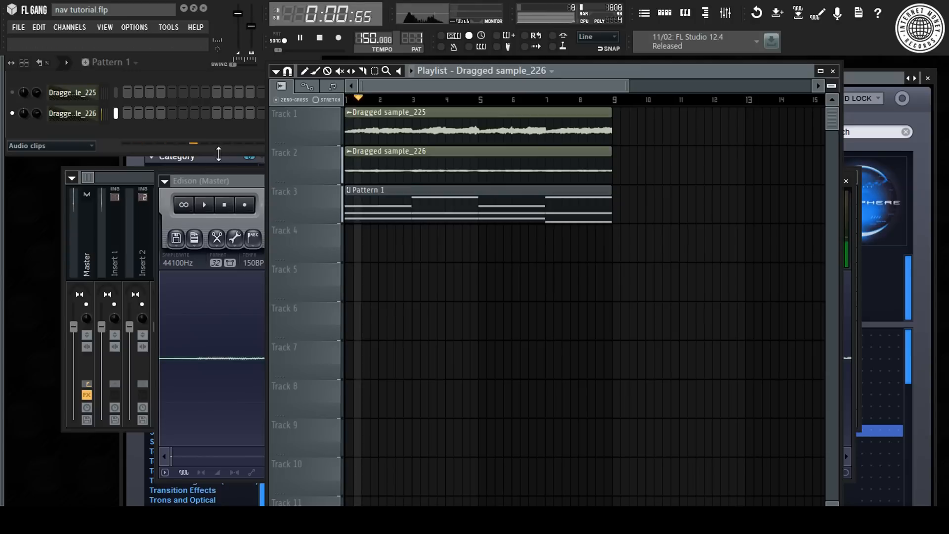
pyautogui.click(53, 147)
pyautogui.click(20, 156)
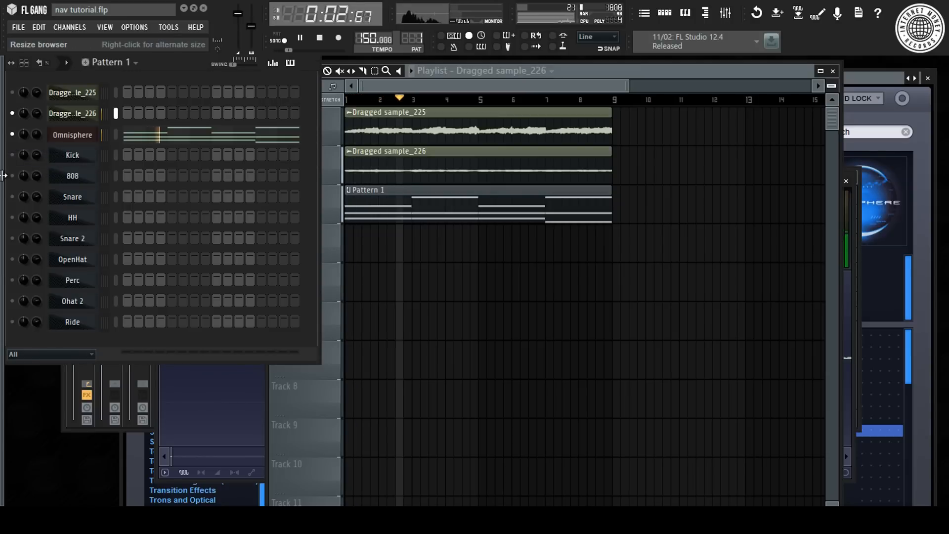
pyautogui.click(132, 63)
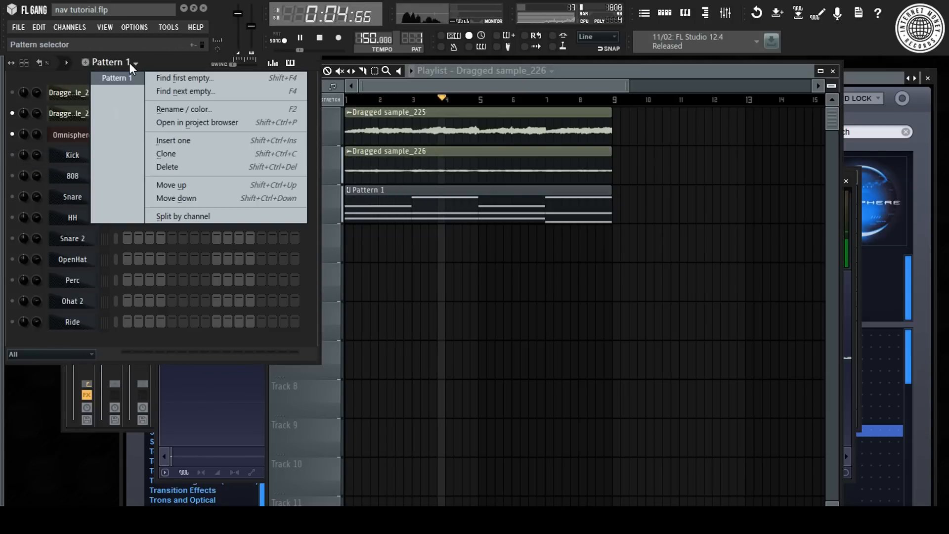
pyautogui.click(134, 64)
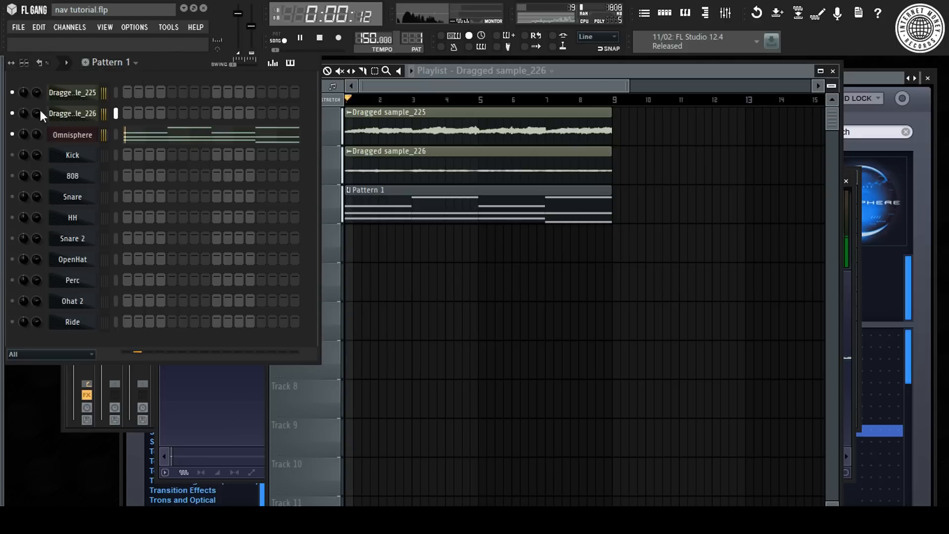
# Replace the Omnisphere channel with a Sampler channel and close the playlist.
pyautogui.rightClick(73, 140)
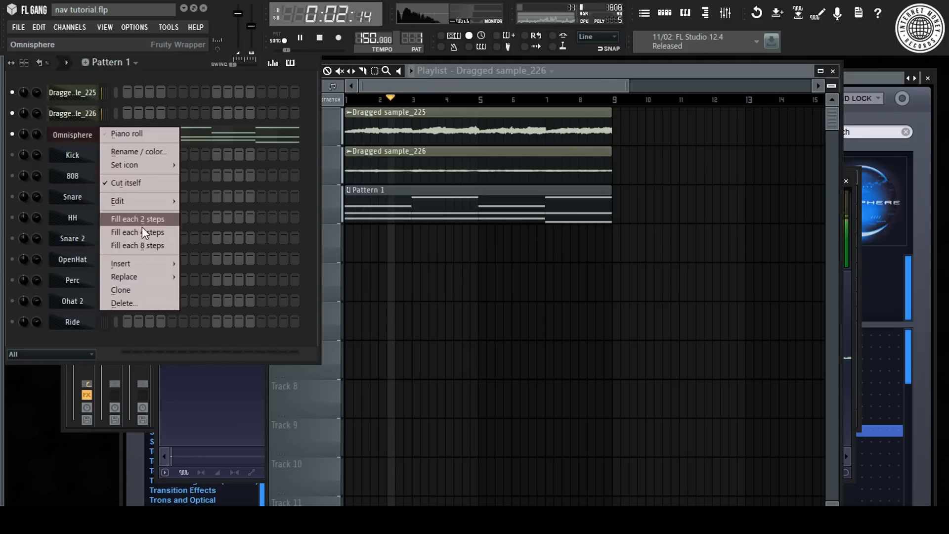
pyautogui.moveTo(132, 277)
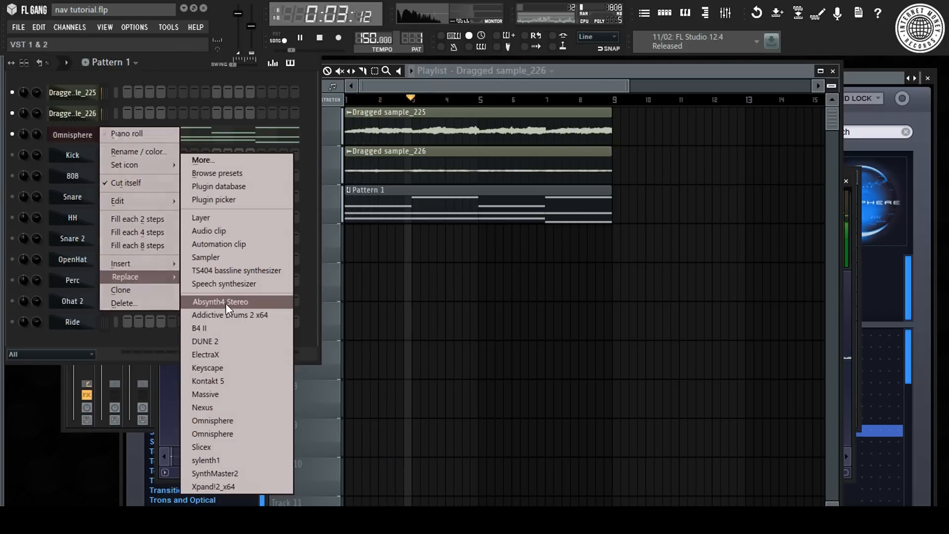
pyautogui.click(226, 262)
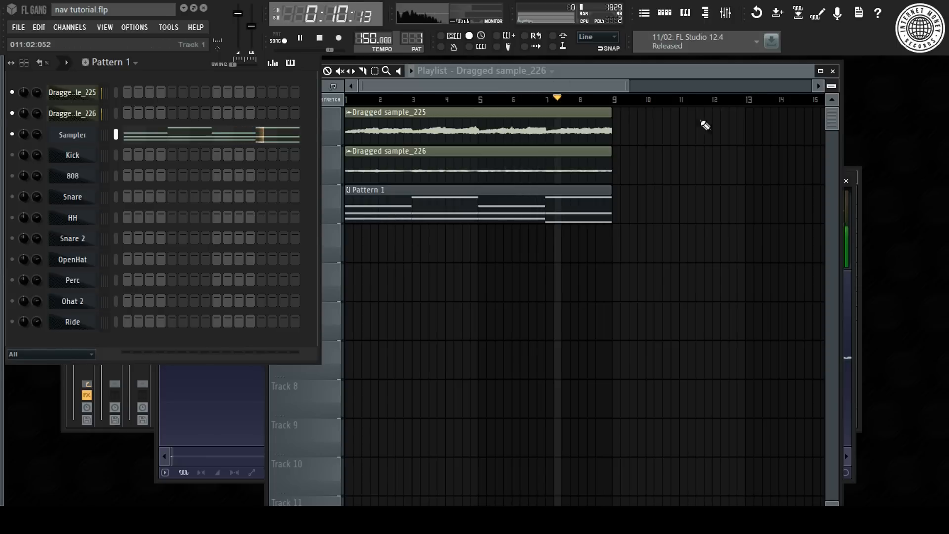
pyautogui.doubleClick(757, 72)
pyautogui.press('F5')
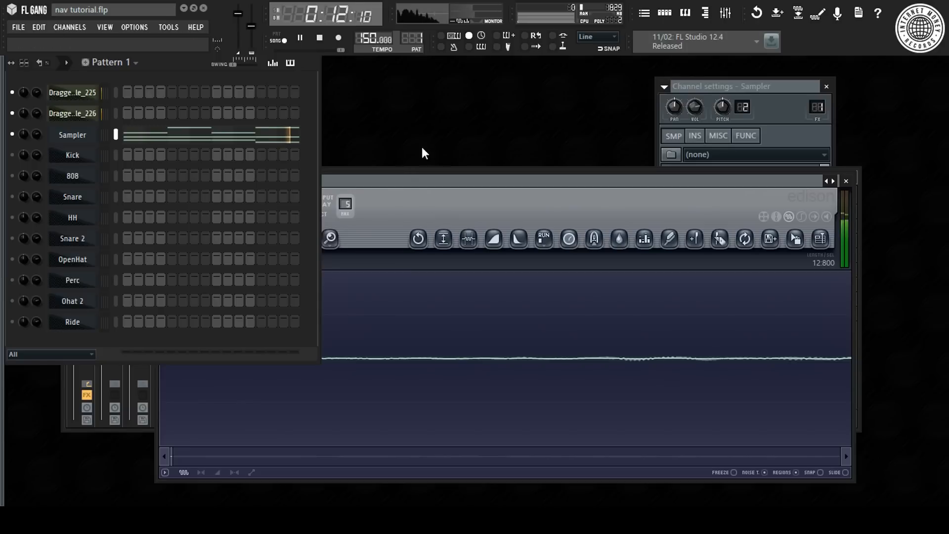
# Solo the Sampler channel, release the solo so every drum channel is unmuted, and stop playback.
pyautogui.rightClick(14, 134)
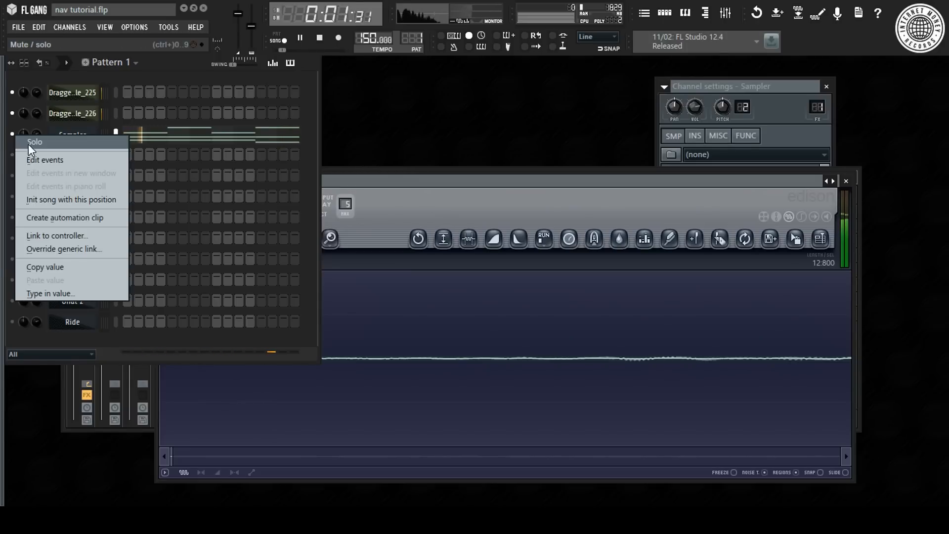
pyautogui.click(28, 144)
pyautogui.rightClick(13, 135)
pyautogui.click(22, 144)
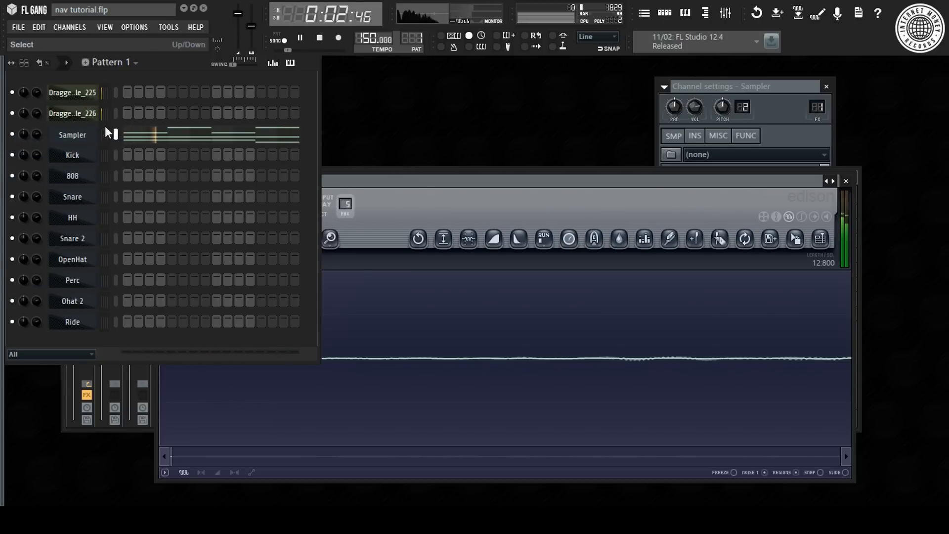
pyautogui.press('space')
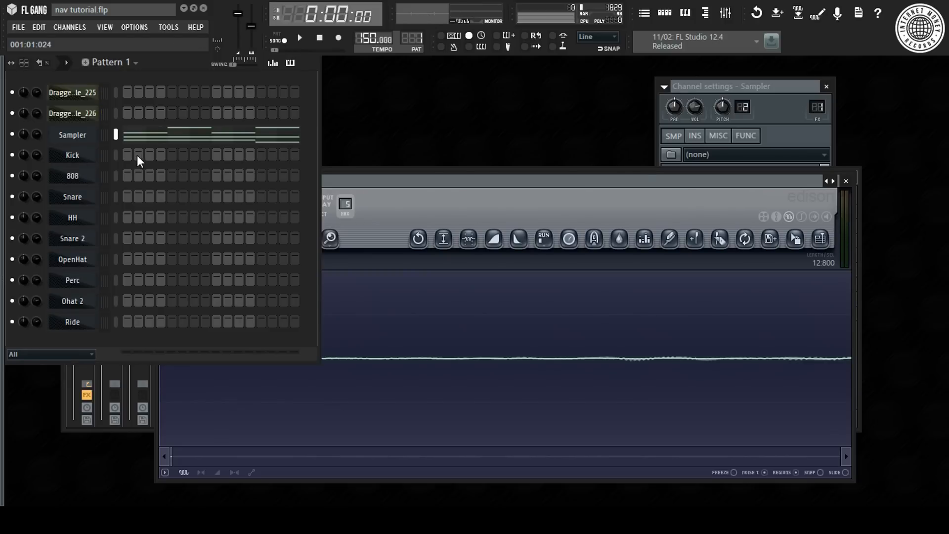
# Audition the kick, 808 and snare samples, and cut the trial Kick hit placed on the first step.
pyautogui.click(127, 155)
pyautogui.click(88, 157)
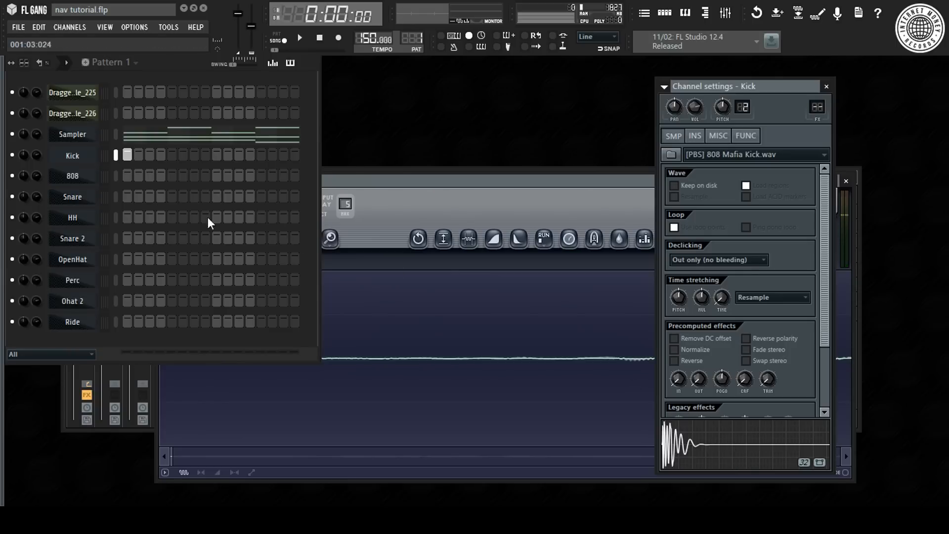
pyautogui.click(74, 178)
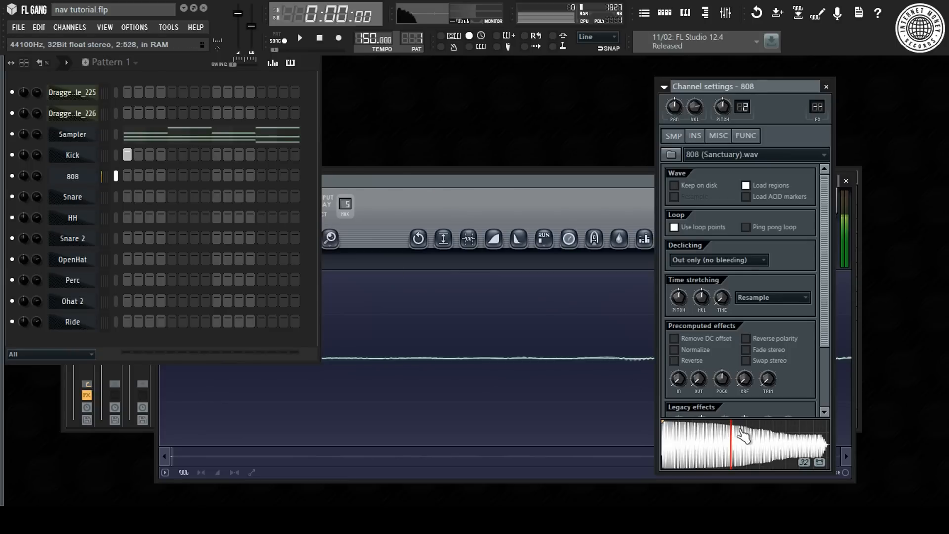
pyautogui.click(827, 87)
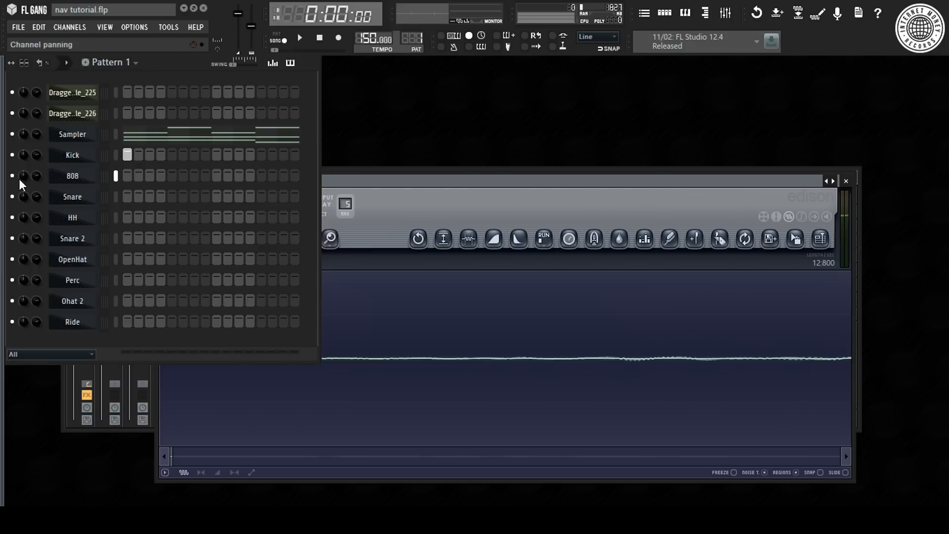
pyautogui.click(87, 200)
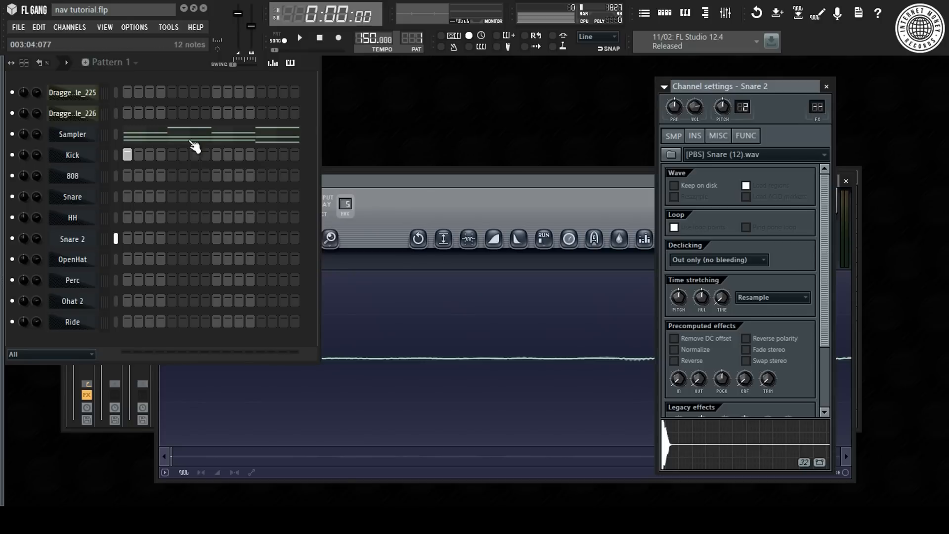
pyautogui.rightClick(72, 158)
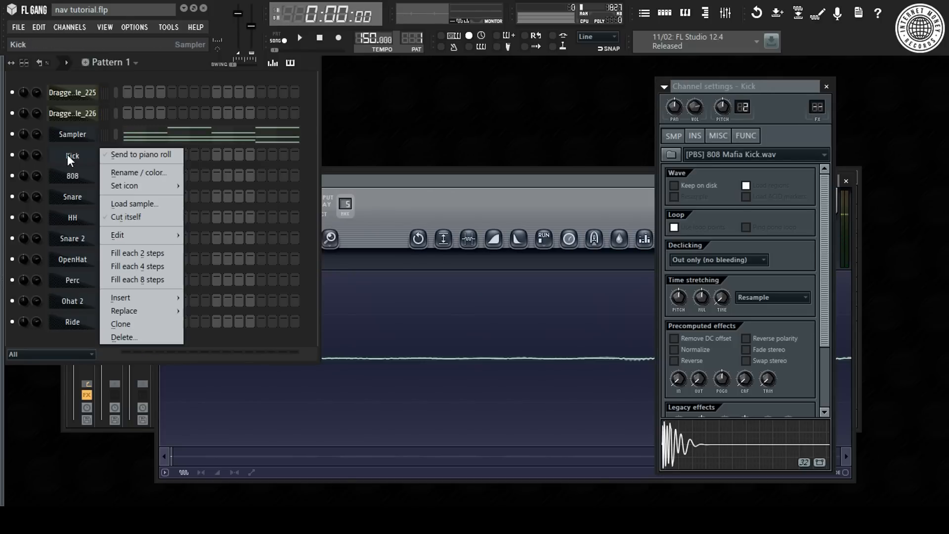
pyautogui.moveTo(121, 235)
pyautogui.click(204, 235)
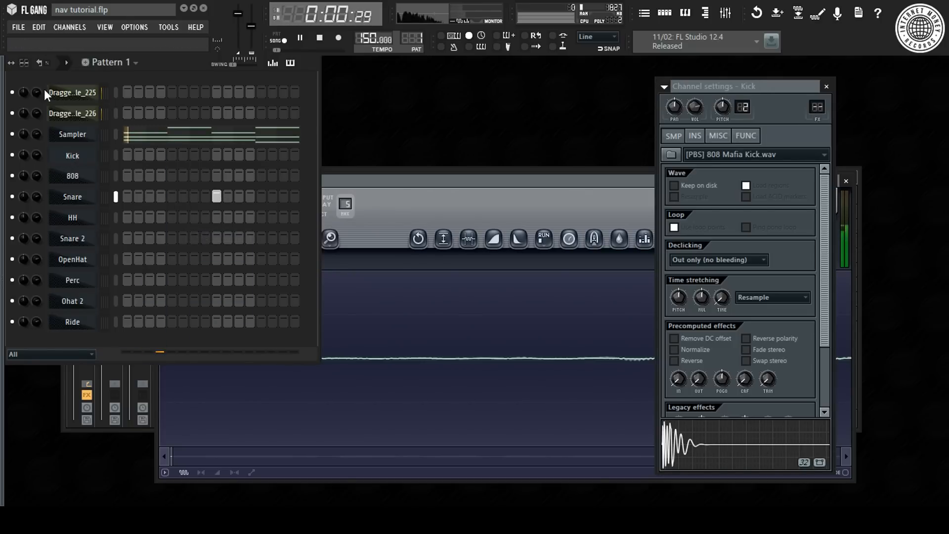
# Place a Snare hit on step 9 and repeat it on C5 in the piano roll for all eight bars.
pyautogui.rightClick(89, 198)
pyautogui.click(117, 194)
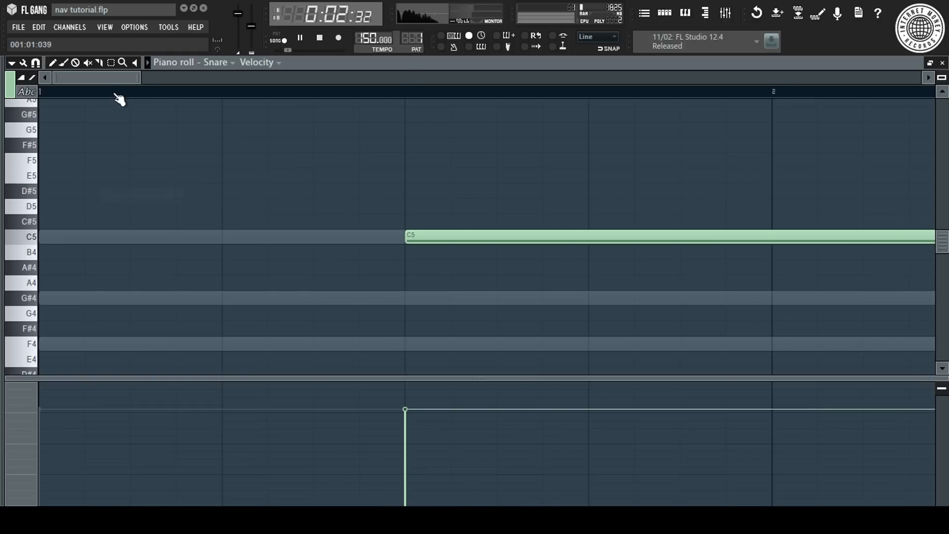
pyautogui.rightClick(617, 237)
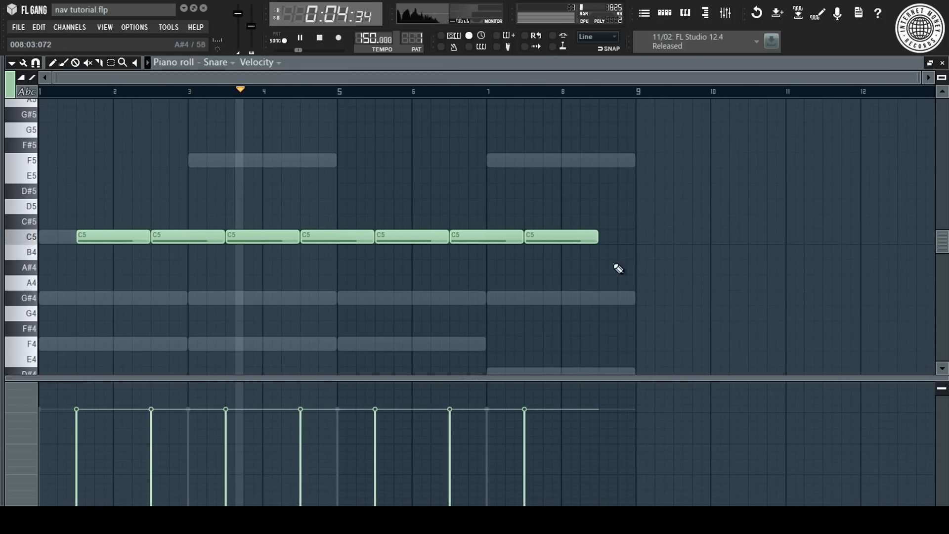
pyautogui.moveTo(593, 220); pyautogui.dragTo(560, 303)
pyautogui.hotkey('ctrl', 'b')
pyautogui.keyDown('ctrl'); pyautogui.click(660, 259); pyautogui.keyUp('ctrl')
# Shorten all the Snare notes to a length of 0:00:048 and return to the channel rack.
pyautogui.hotkey('ctrl', 'a')
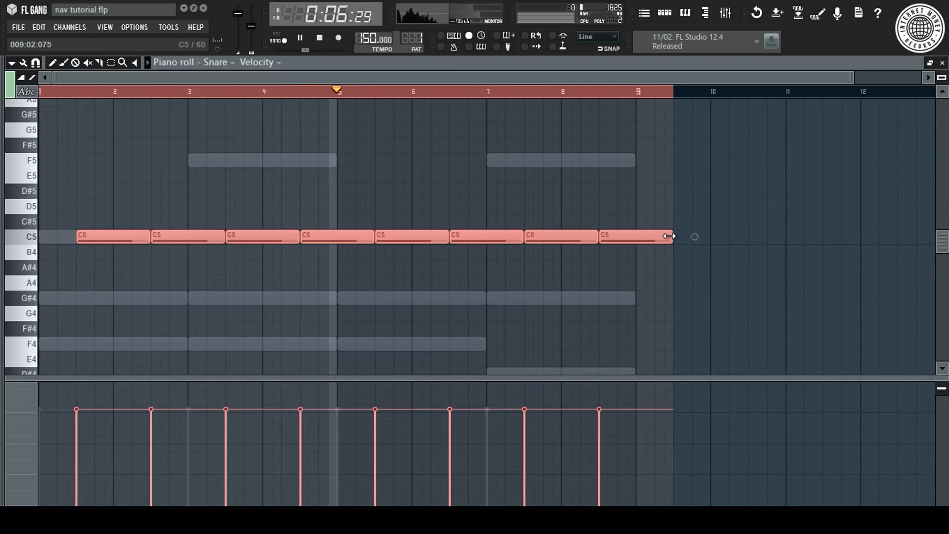
pyautogui.moveTo(668, 235); pyautogui.dragTo(608, 236)
pyautogui.scroll(5, 613, 236)
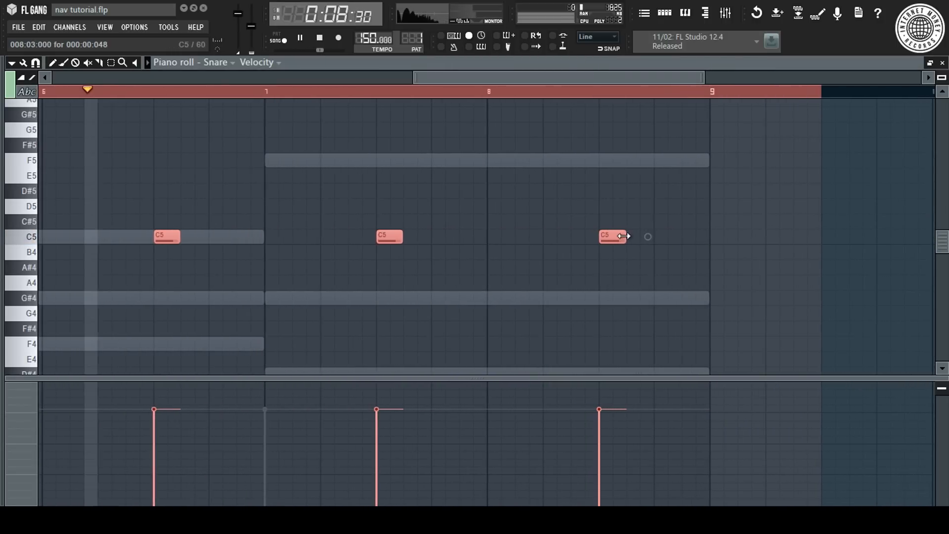
pyautogui.click(498, 244)
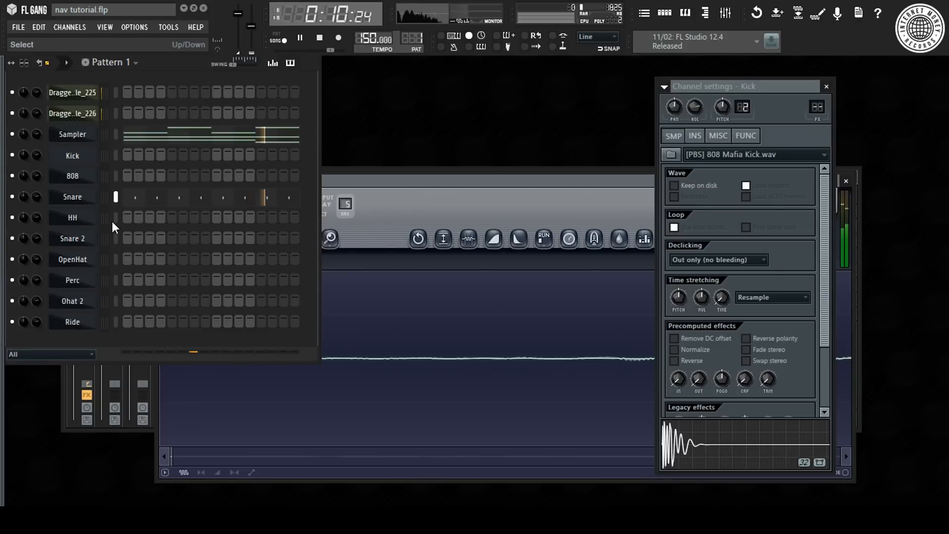
# In the Snare 2 piano roll, add short C5 notes near the end of bar 1 and early in bar 2.
pyautogui.rightClick(97, 236)
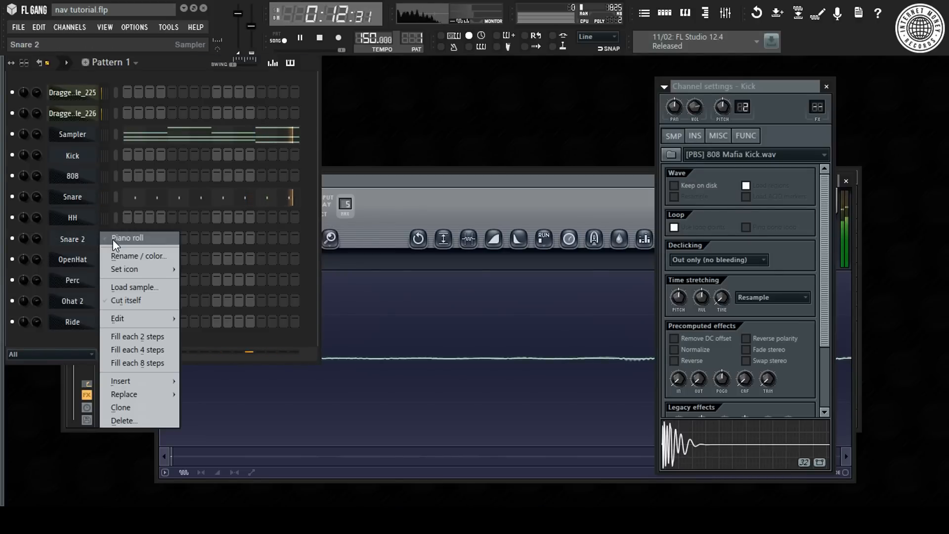
pyautogui.click(113, 239)
pyautogui.scroll(-6, 141, 101)
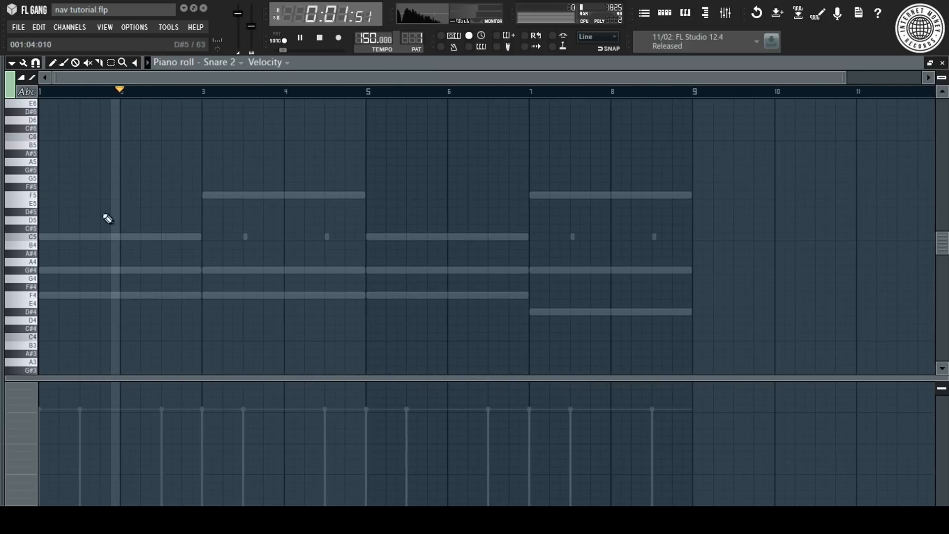
pyautogui.scroll(3, 43, 94)
pyautogui.click(259, 236)
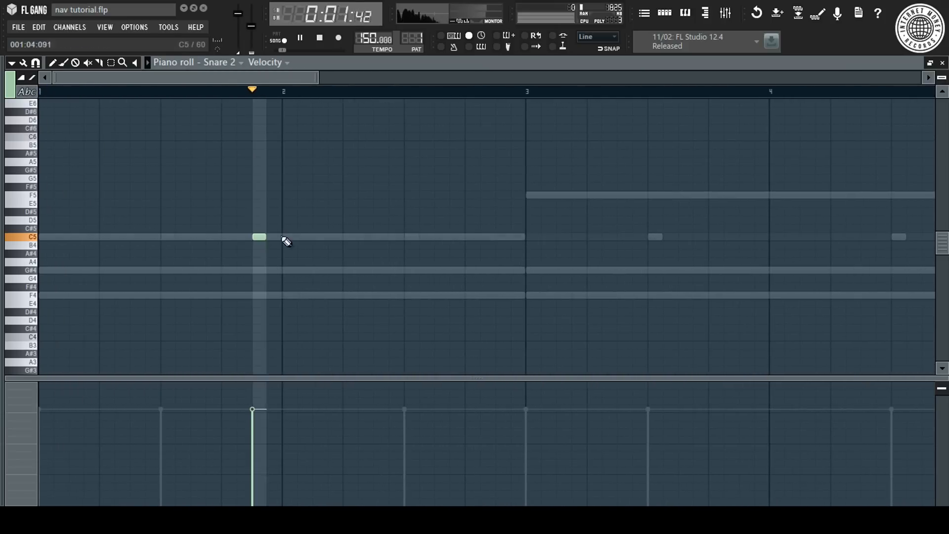
pyautogui.click(306, 237)
pyautogui.rightClick(307, 237)
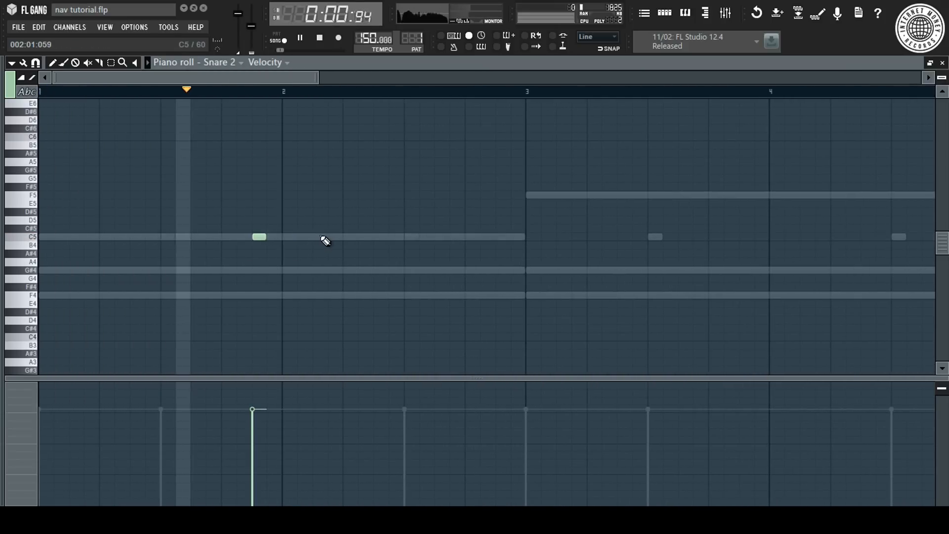
pyautogui.click(319, 236)
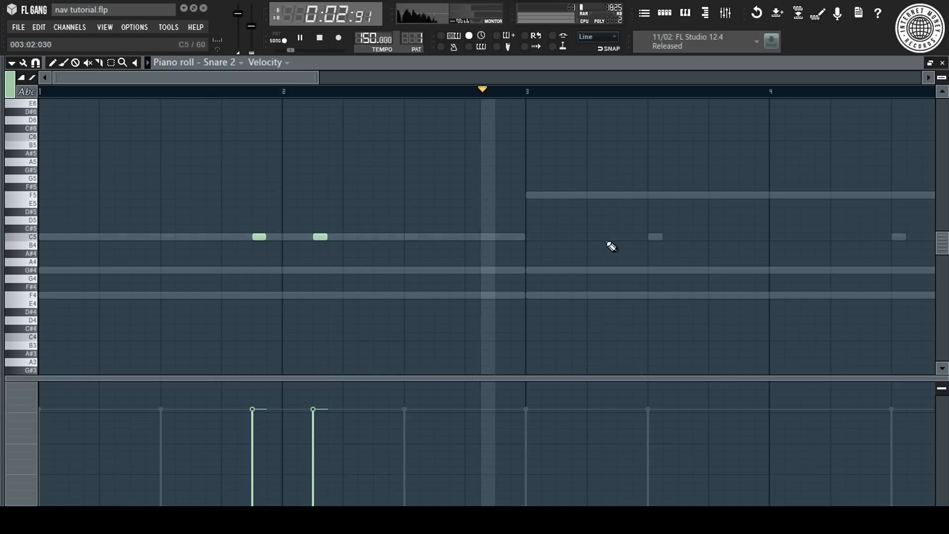
# Add further Snare 2 C5 notes early in bar 4, near the end of bar 5 and early in bar 6.
pyautogui.click(806, 237)
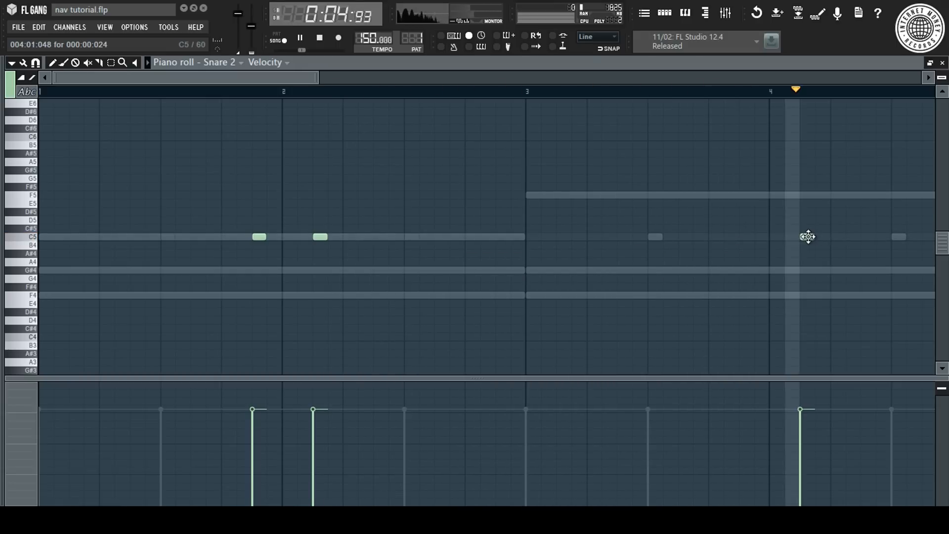
pyautogui.scroll(-2, 706, 99)
pyautogui.scroll(-2, 713, 97)
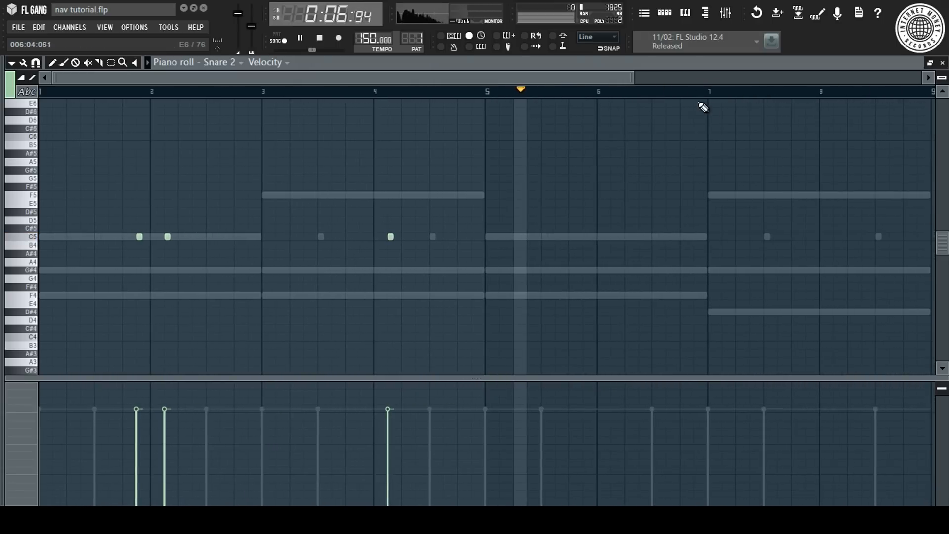
pyautogui.click(615, 239)
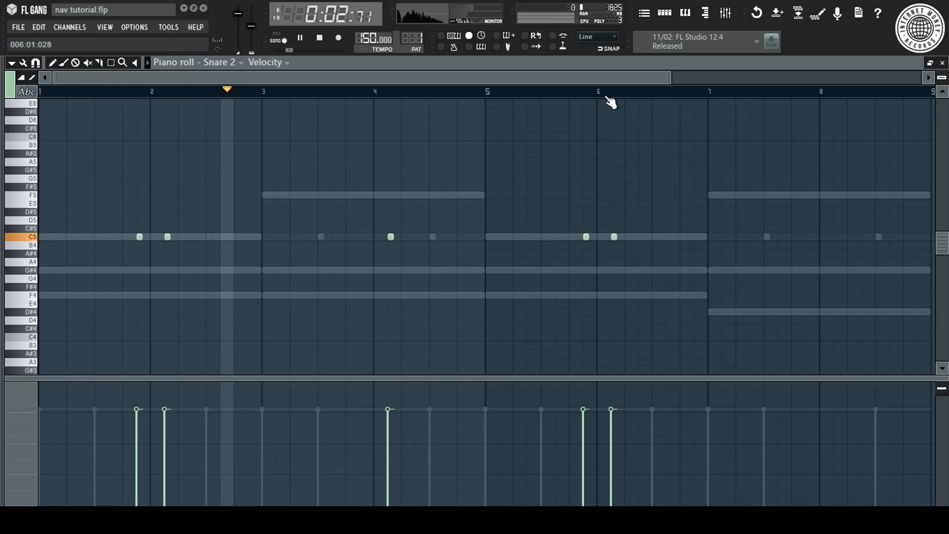
# Complete the Snare 2 part with C5 notes in bars 7 and 8 and two A#4 notes late in bar 8, playing it back.
pyautogui.scroll(-2, 608, 99)
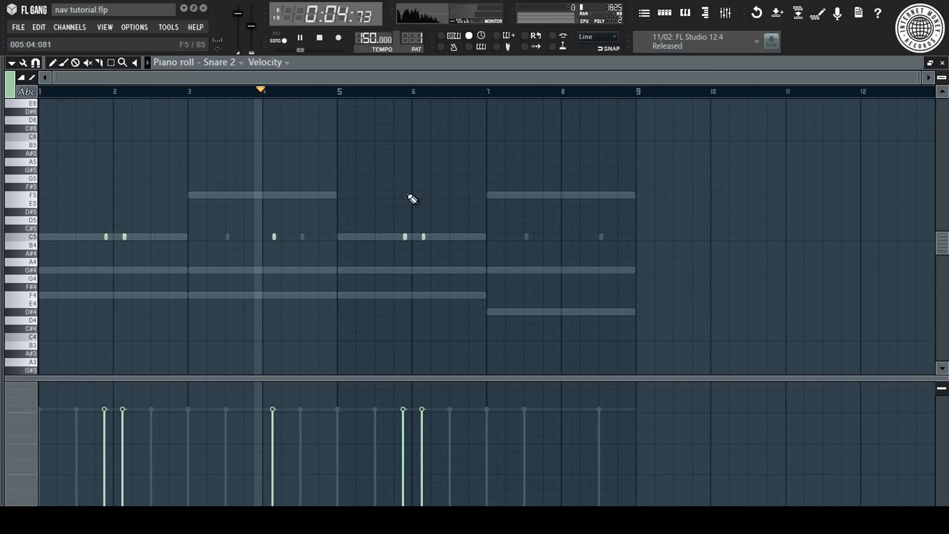
pyautogui.scroll(3, 476, 101)
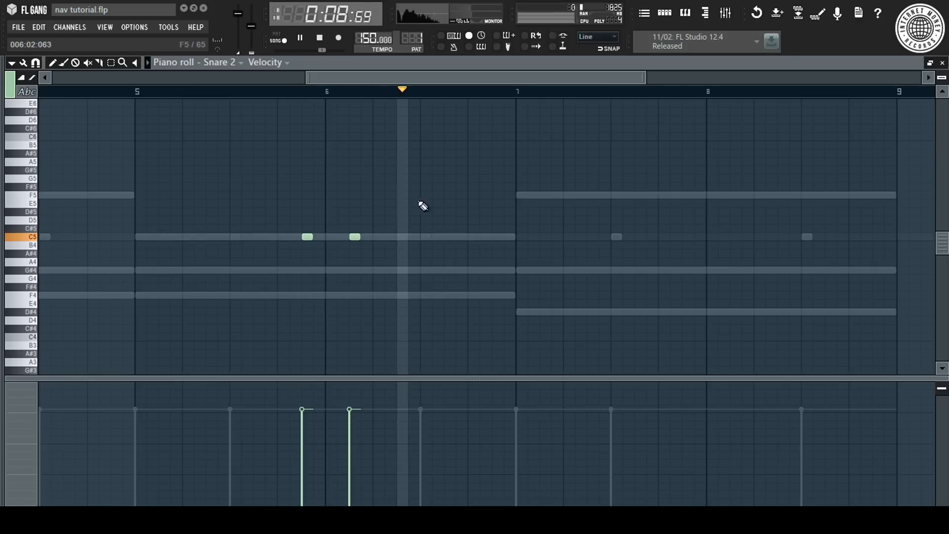
pyautogui.click(590, 236)
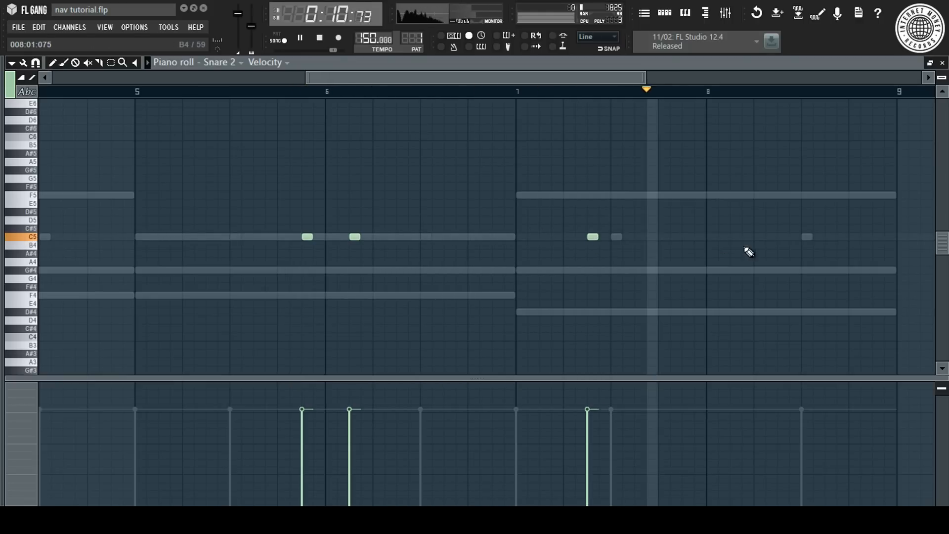
pyautogui.press('space')
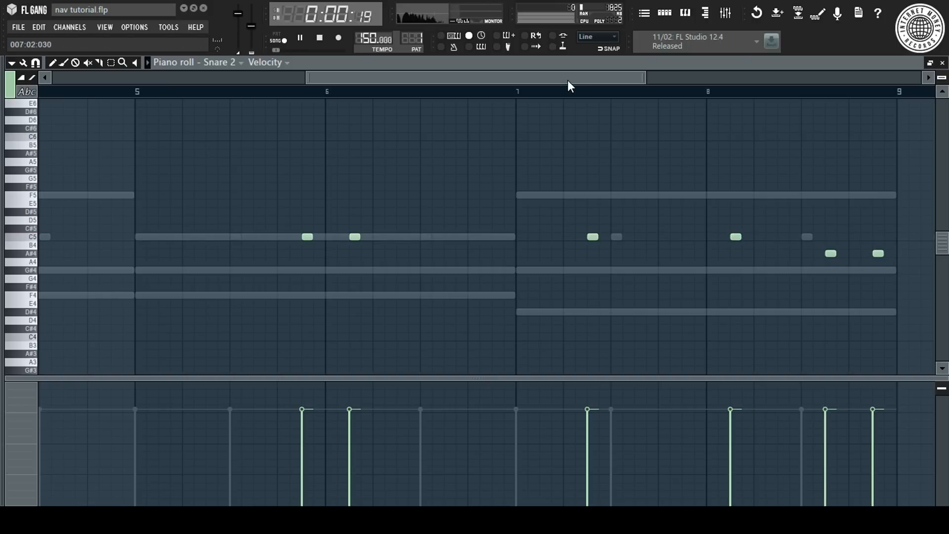
pyautogui.scroll(-3, 574, 95)
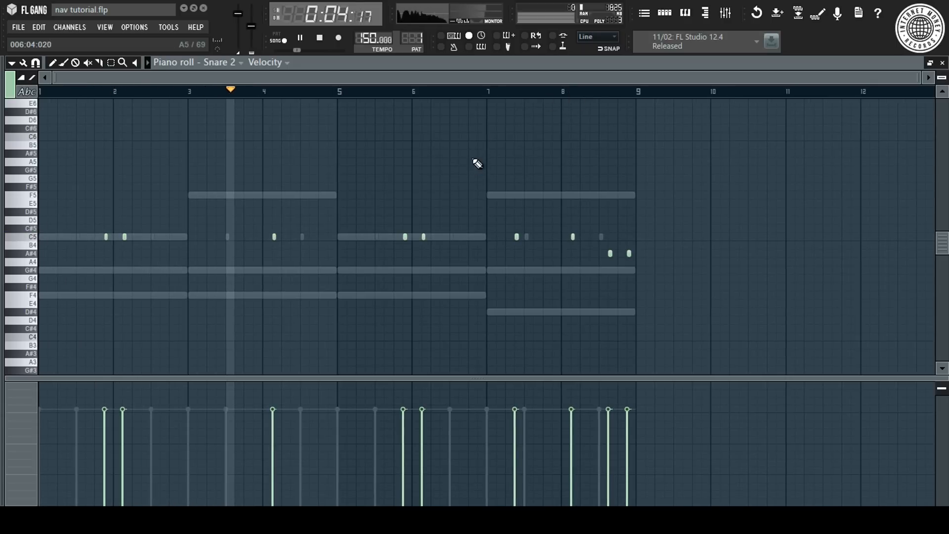
pyautogui.press('F7')
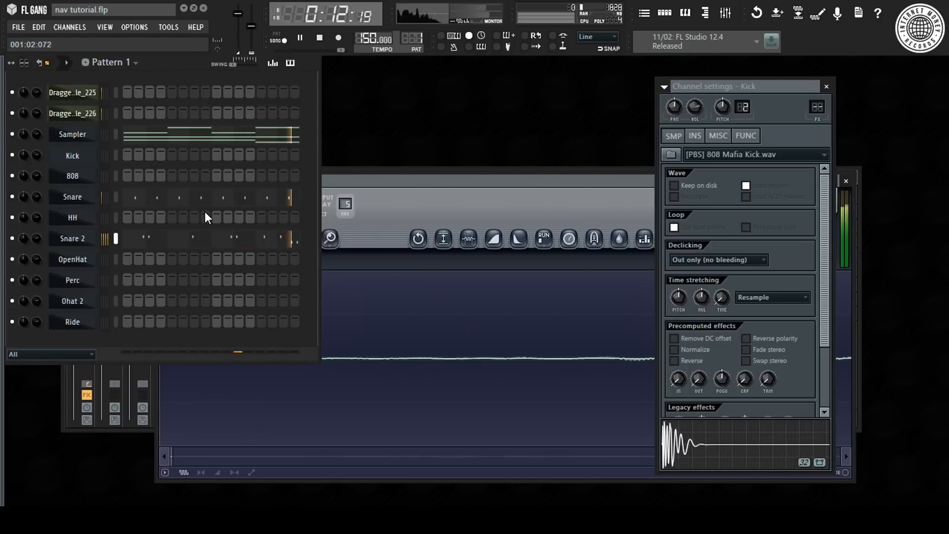
# Fill the HH channel on every 2 steps, open its notes in the piano roll, and stop playback.
pyautogui.rightClick(94, 220)
pyautogui.click(147, 313)
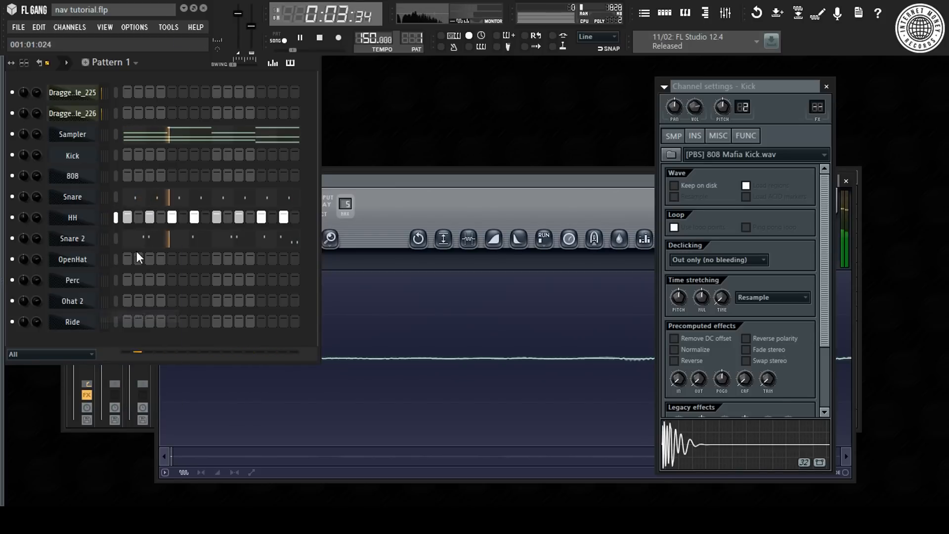
pyautogui.rightClick(88, 219)
pyautogui.click(133, 218)
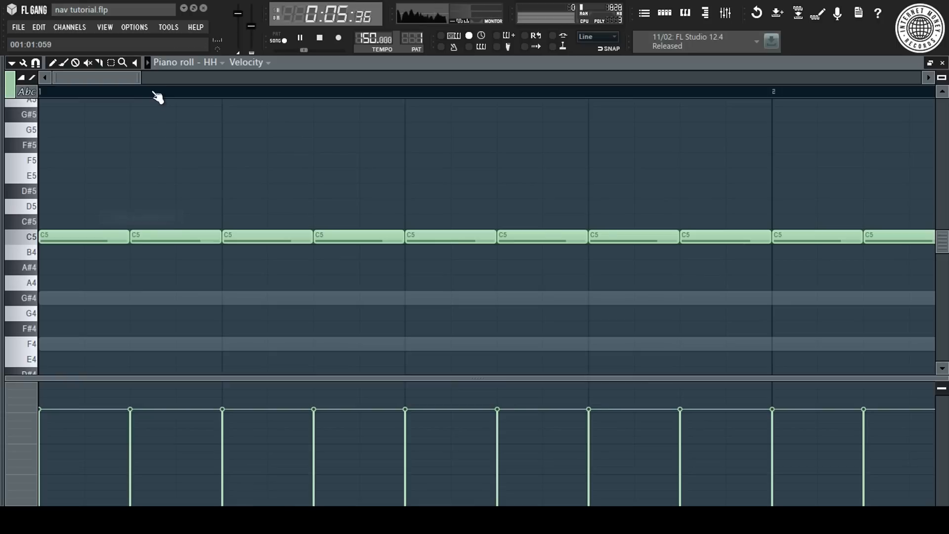
pyautogui.scroll(-4, 155, 94)
pyautogui.press('space')
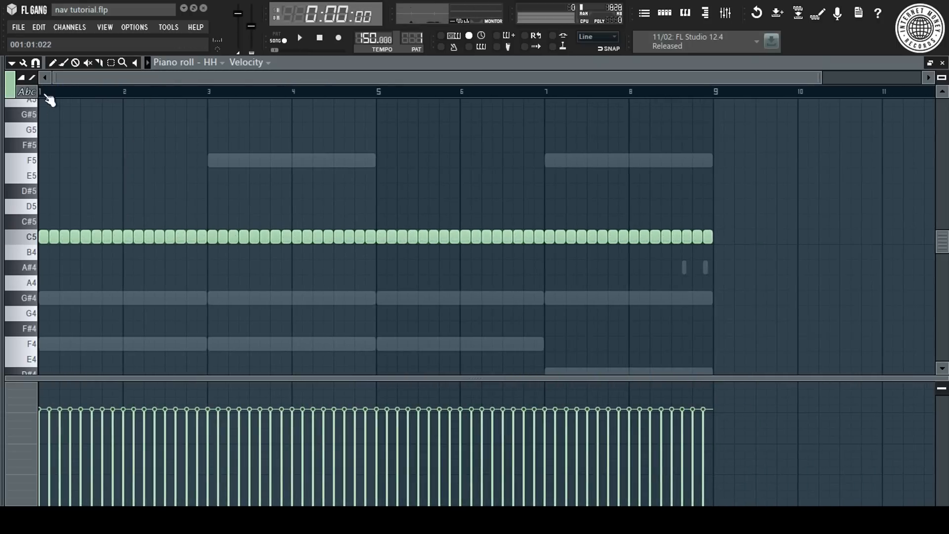
# Delete the second through fifth HH C5 notes in bar 1, previewing the pattern around the edit.
pyautogui.scroll(5, 46, 94)
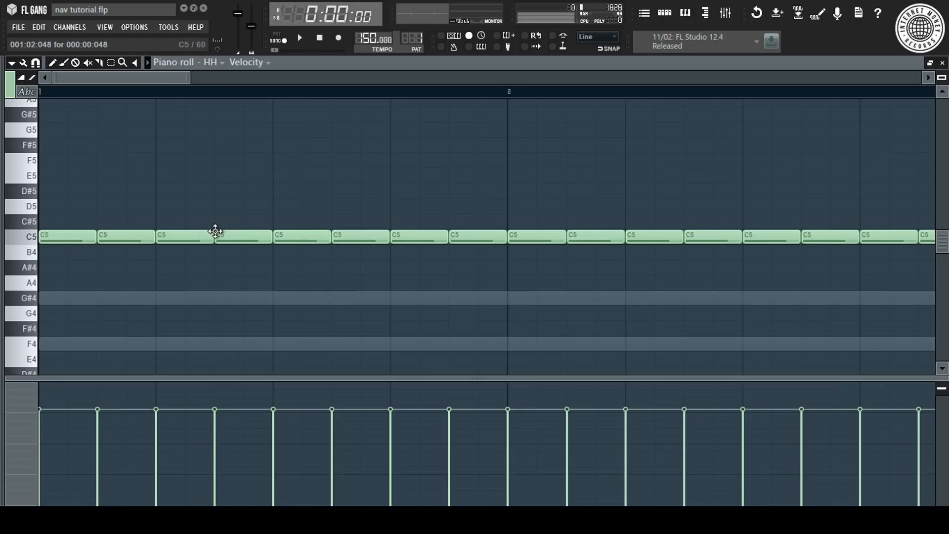
pyautogui.press('space')
pyautogui.press('space')
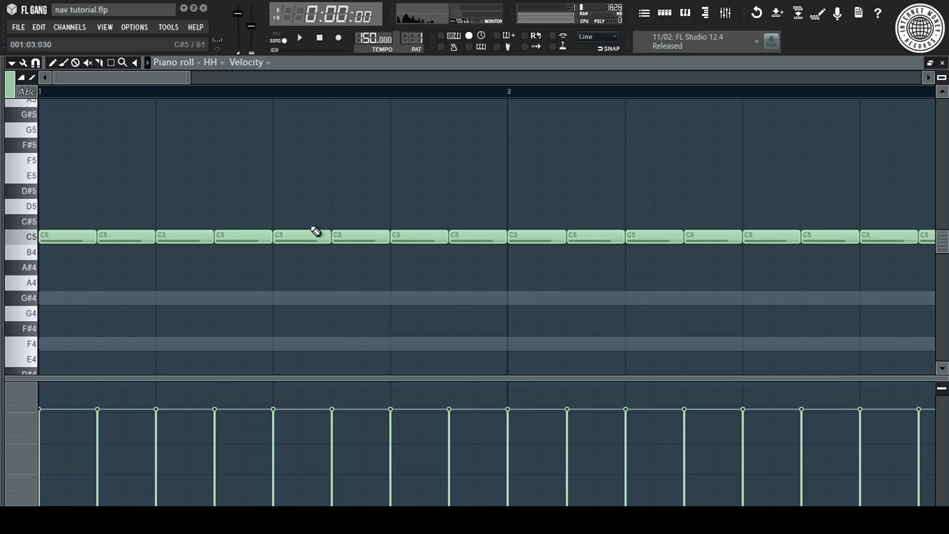
pyautogui.rightClick(150, 239)
pyautogui.press('space')
pyautogui.press('space')
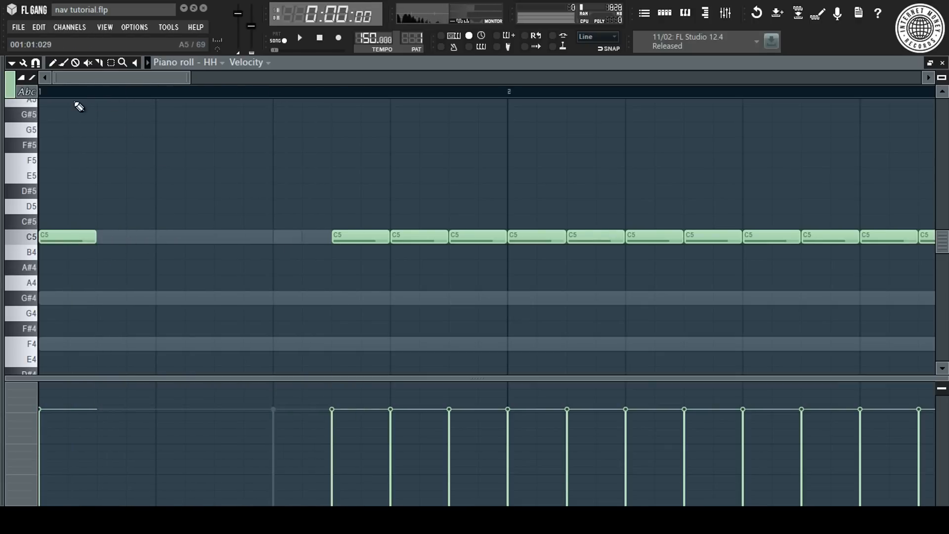
# Chop a C5 note at beat 3 of bar 1 into four short notes and clear the C5 note right after it.
pyautogui.press('space')
pyautogui.scroll(2, 76, 97)
pyautogui.moveTo(517, 236); pyautogui.dragTo(439, 279)
pyautogui.hotkey('alt', 'u')
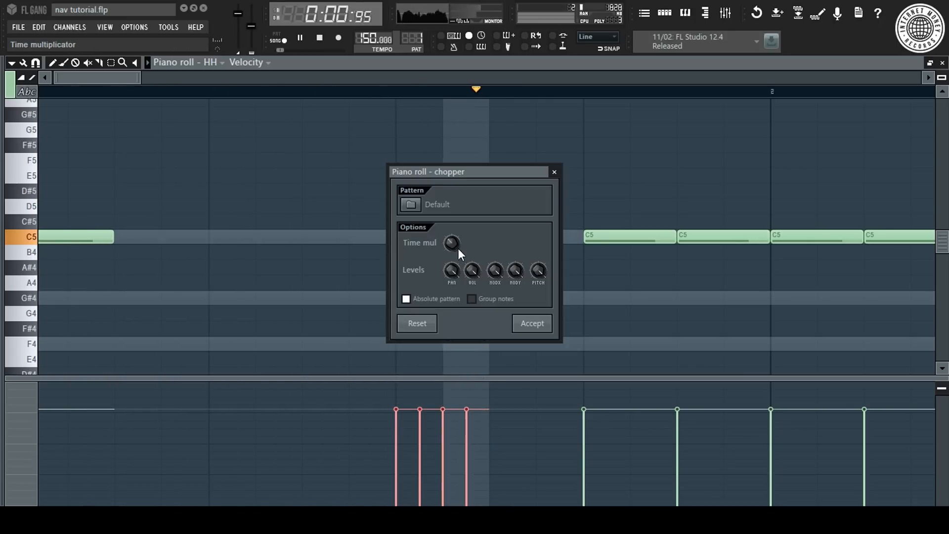
pyautogui.click(532, 324)
pyautogui.click(502, 214)
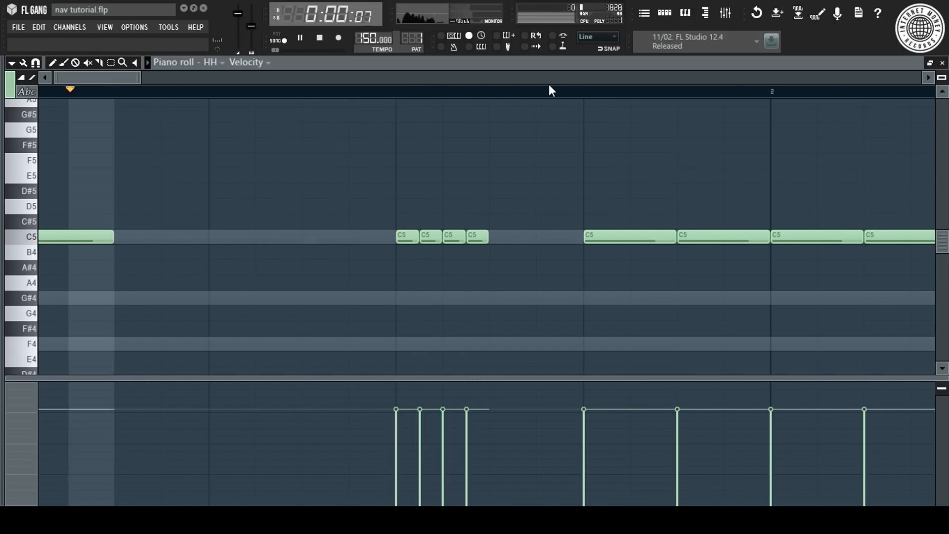
# Chop the second C5 note of bar 2 into four short notes with the default chopper pattern.
pyautogui.scroll(-3, 551, 91)
pyautogui.scroll(2, 553, 93)
pyautogui.press('space')
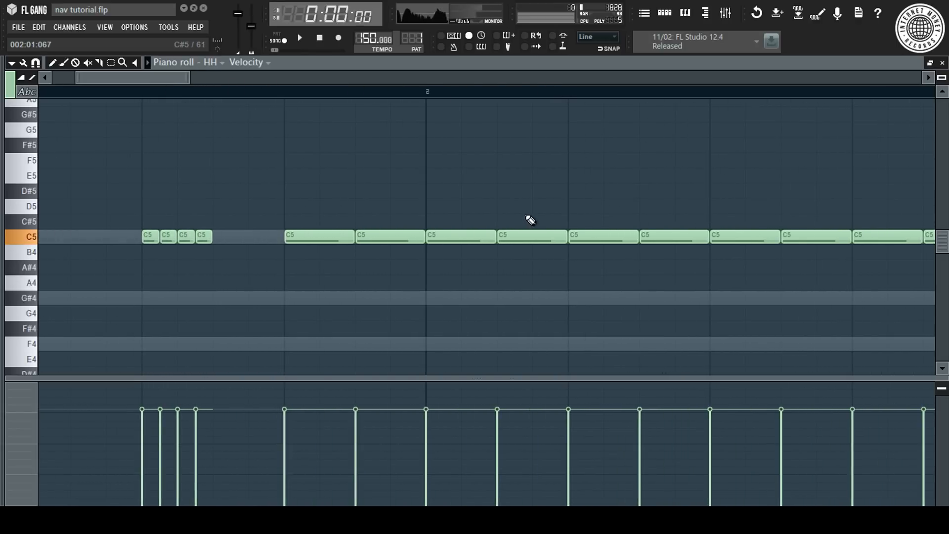
pyautogui.hotkey('ctrl', 'u')
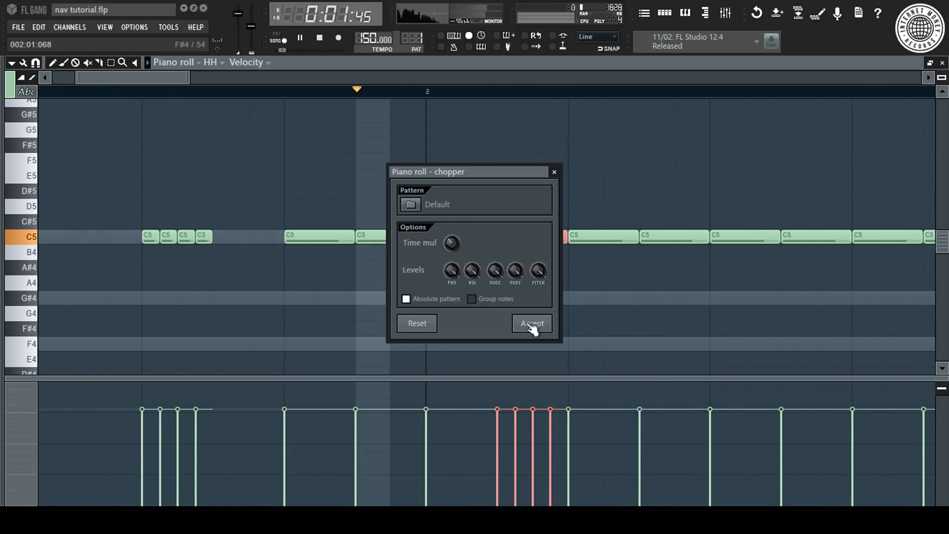
pyautogui.click(536, 323)
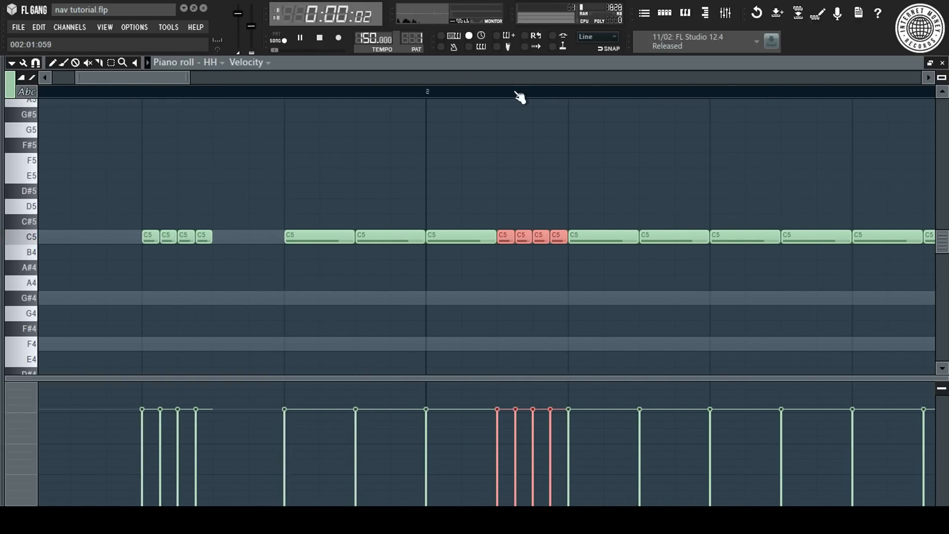
# Chop the C5 note at beat 3 of bar 2 into four and lower the resulting roll to A4.
pyautogui.scroll(-2, 525, 93)
pyautogui.moveTo(458, 227); pyautogui.dragTo(463, 269)
pyautogui.hotkey('alt', 'u')
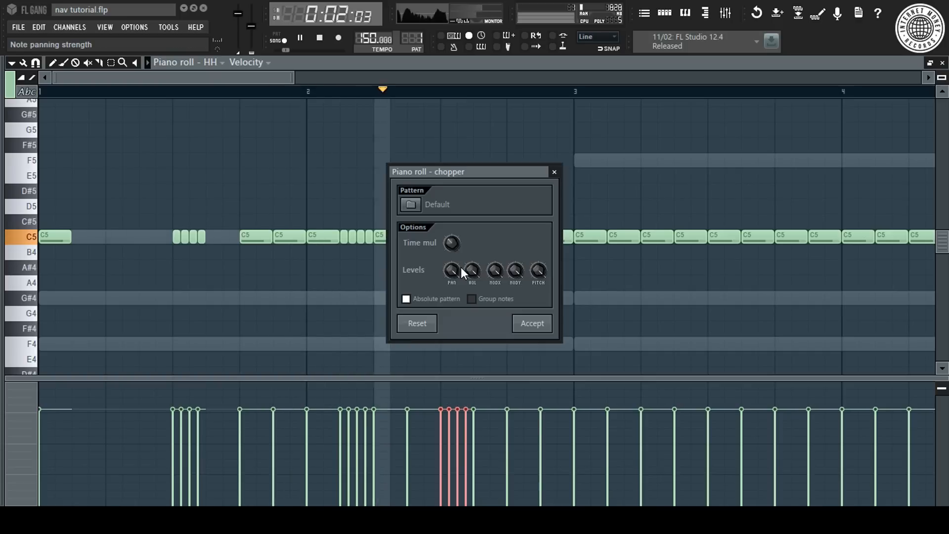
pyautogui.press('Return')
pyautogui.hotkey('shift', 'Down')
pyautogui.hotkey('shift', 'Down')
pyautogui.hotkey('shift', 'Down')
pyautogui.press('Down')
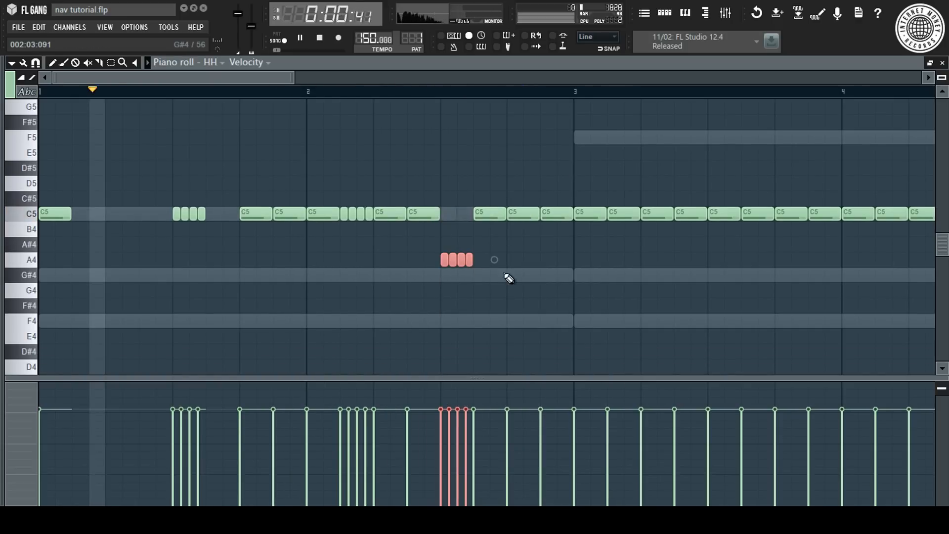
# Delete the last C5 note of bar 2 and the first C5 note of bar 3.
pyautogui.hotkey('ctrl', 'd')
pyautogui.rightClick(552, 213)
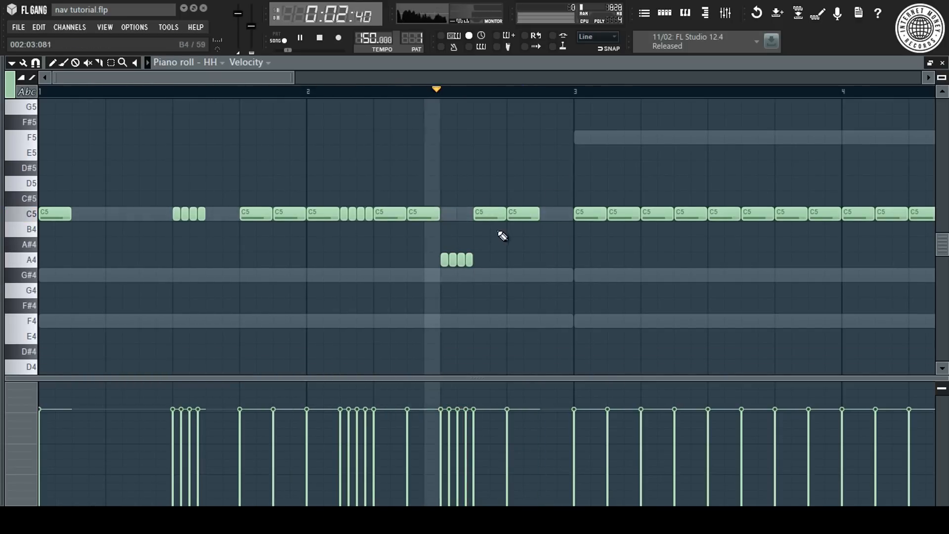
pyautogui.rightClick(591, 213)
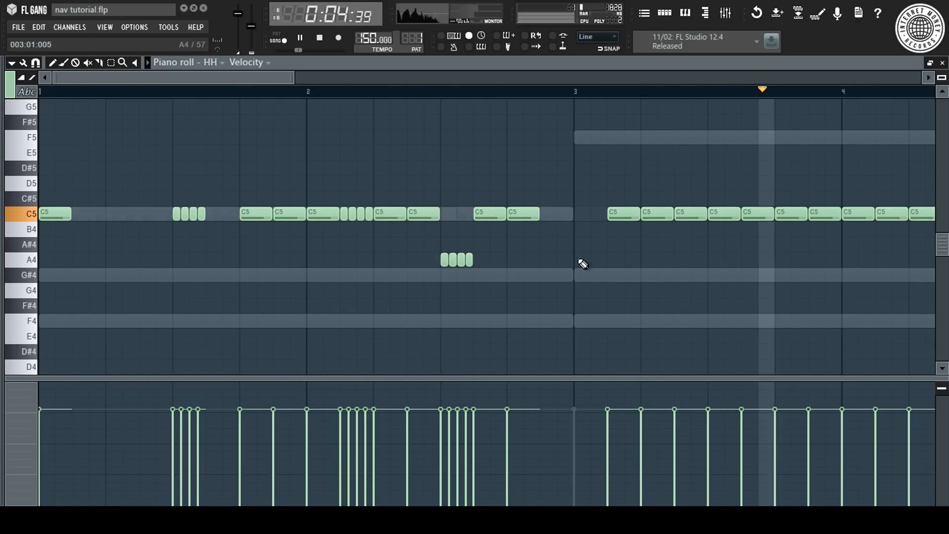
# Set the snap to 1/6 beat and replace the beat 3 notes with triplets, on C5 in bar 3 and G#4 in bar 4.
pyautogui.click(38, 62)
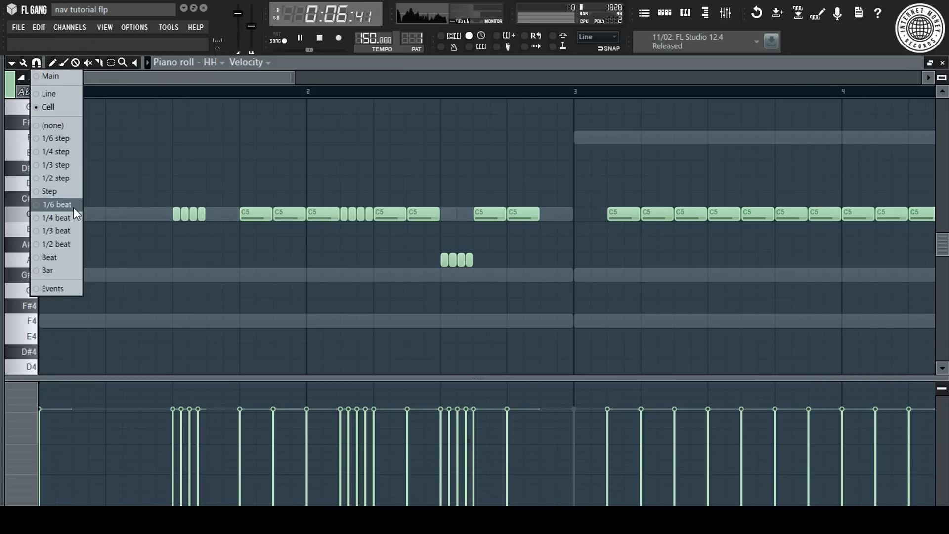
pyautogui.click(73, 207)
pyautogui.press('space')
pyautogui.press('space')
pyautogui.scroll(-2, 715, 94)
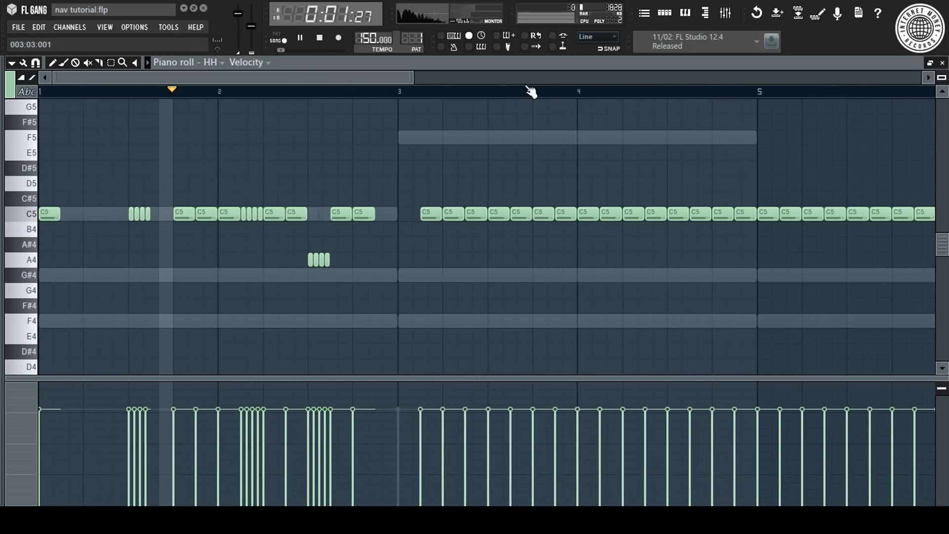
pyautogui.scroll(3, 539, 94)
pyautogui.moveTo(443, 213); pyautogui.dragTo(396, 230)
pyautogui.press('space')
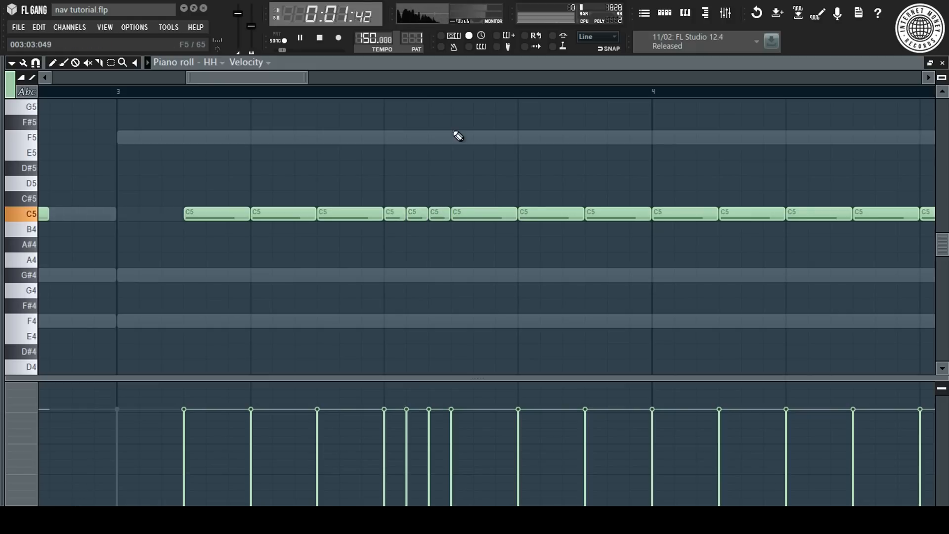
pyautogui.scroll(-3, 482, 97)
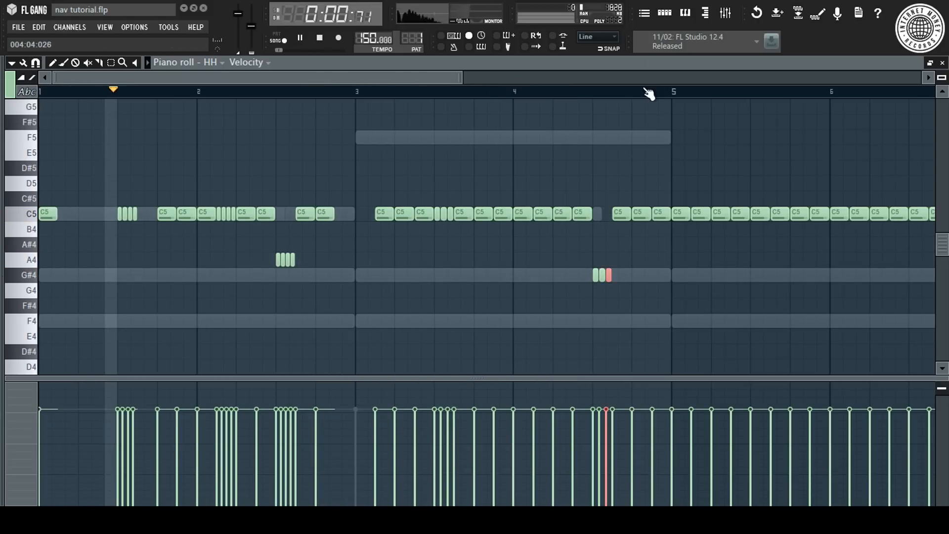
# Delete all the HH C5 notes in bars 5 to 8.
pyautogui.scroll(-3, 648, 91)
pyautogui.moveTo(419, 207); pyautogui.dragTo(822, 265)
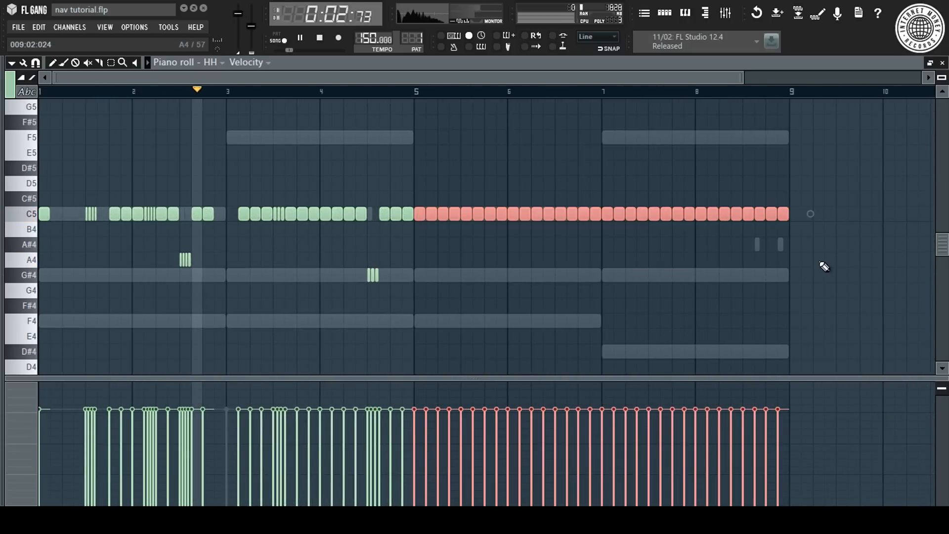
pyautogui.press('Delete')
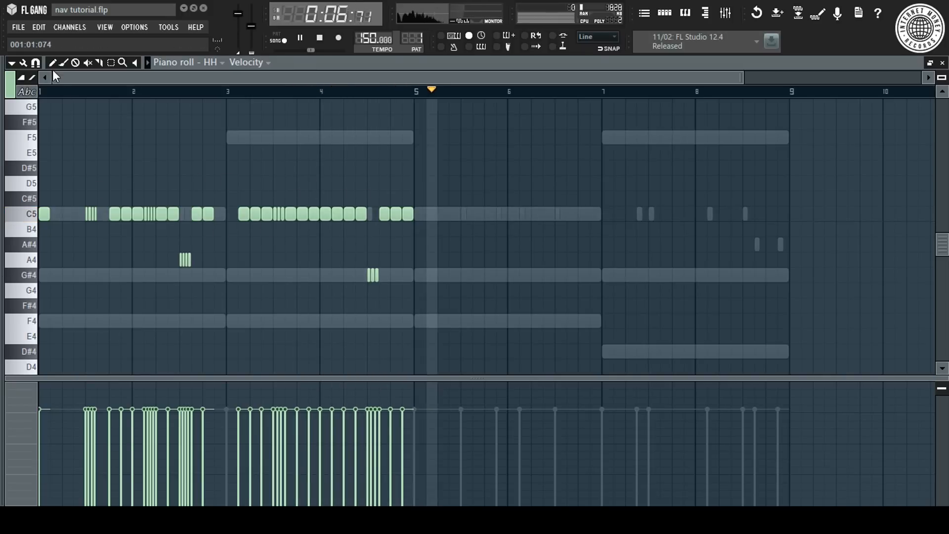
# Set the snap to Cell, copy the first four bars of the hi-hat pattern into bars 5 to 8, and deselect the notes.
pyautogui.click(36, 63)
pyautogui.click(58, 106)
pyautogui.hotkey('ctrl', 'a')
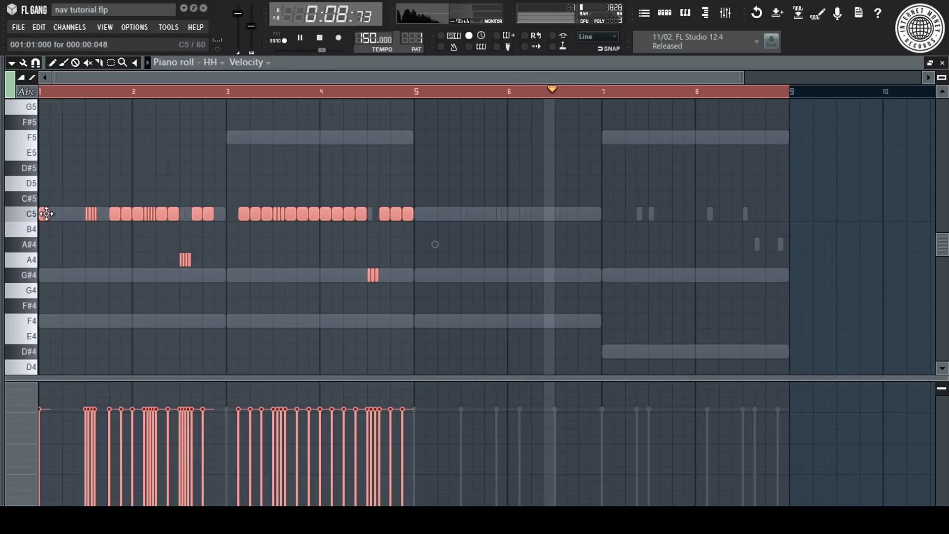
pyautogui.moveTo(40, 213); pyautogui.dragTo(424, 212)
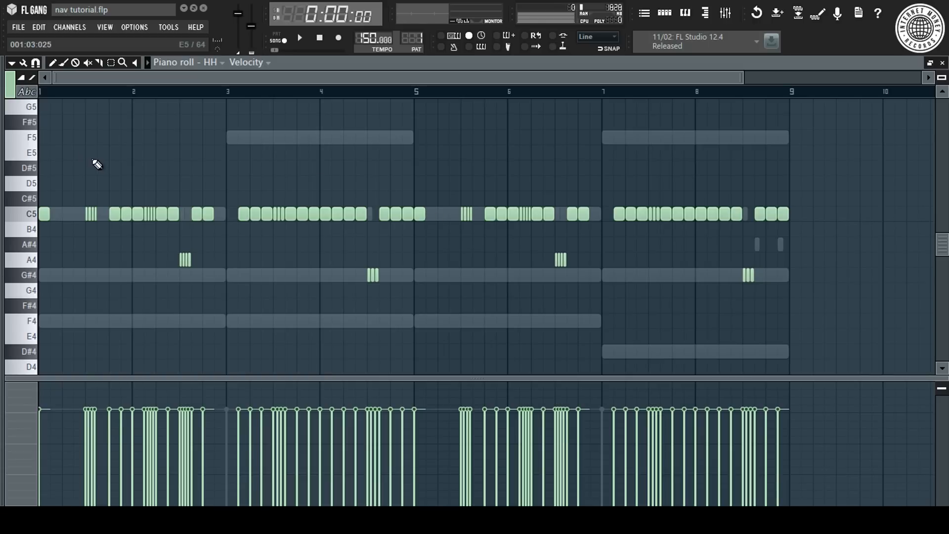
pyautogui.hotkey('ctrl', 'a')
pyautogui.hotkey('ctrl', 'd')
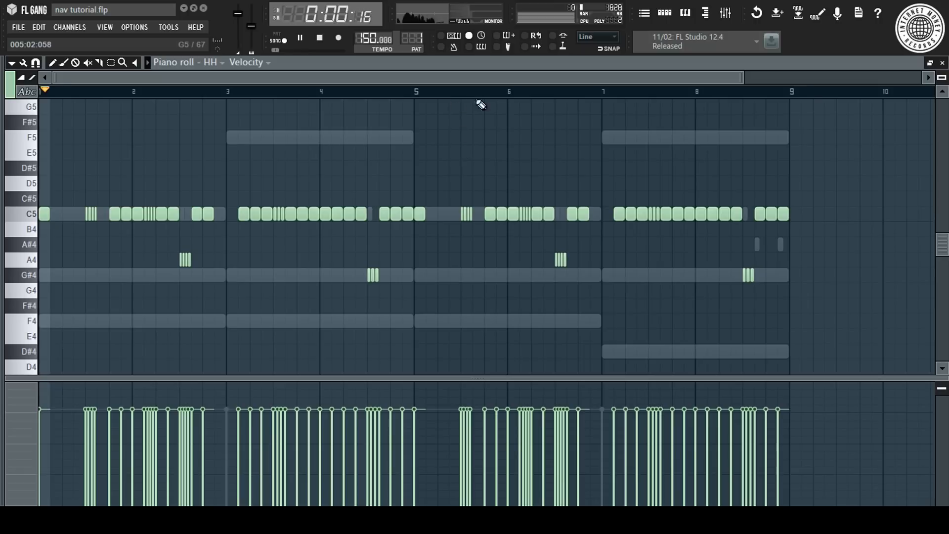
# Lower the bar 7 triplet and its following note to A4, and the last bar 7 and first bar 8 notes to G4.
pyautogui.scroll(5, 806, 91)
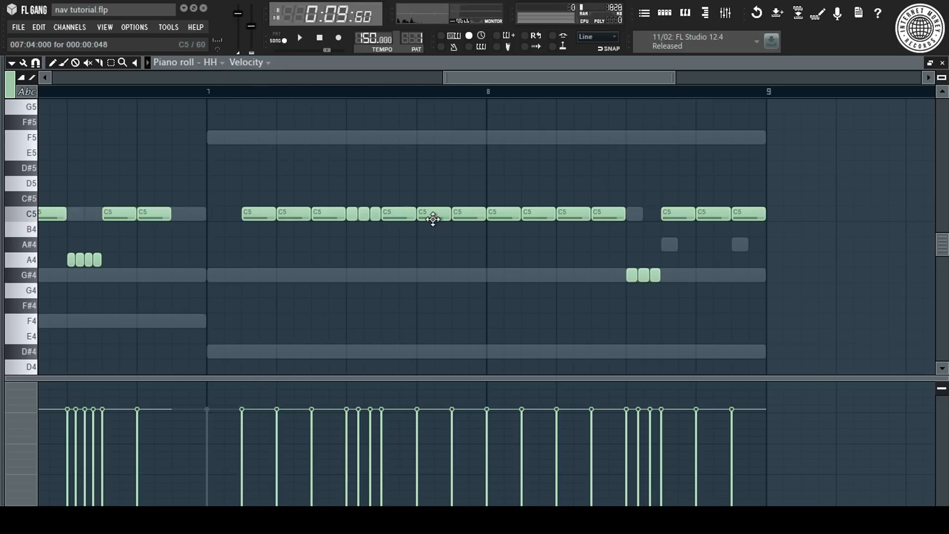
pyautogui.moveTo(402, 212); pyautogui.dragTo(368, 257)
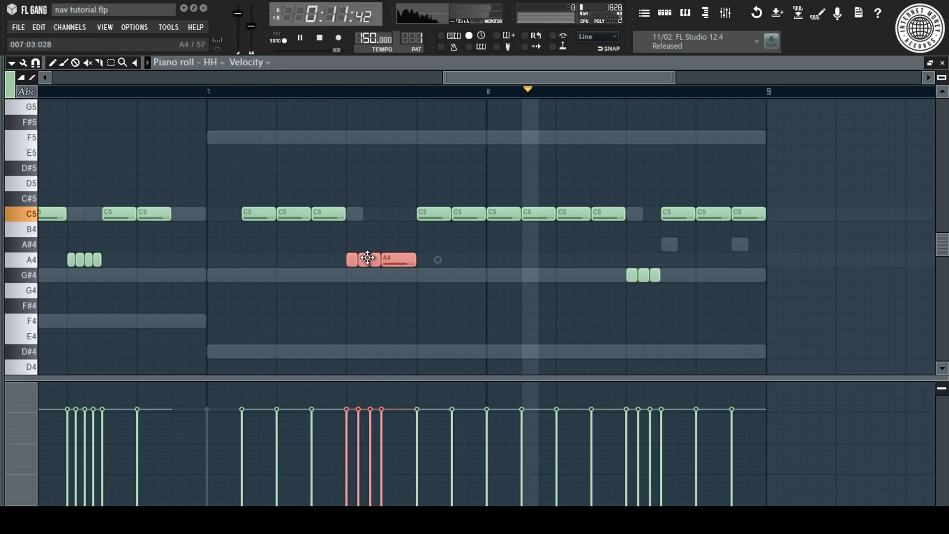
pyautogui.moveTo(469, 214); pyautogui.dragTo(485, 288)
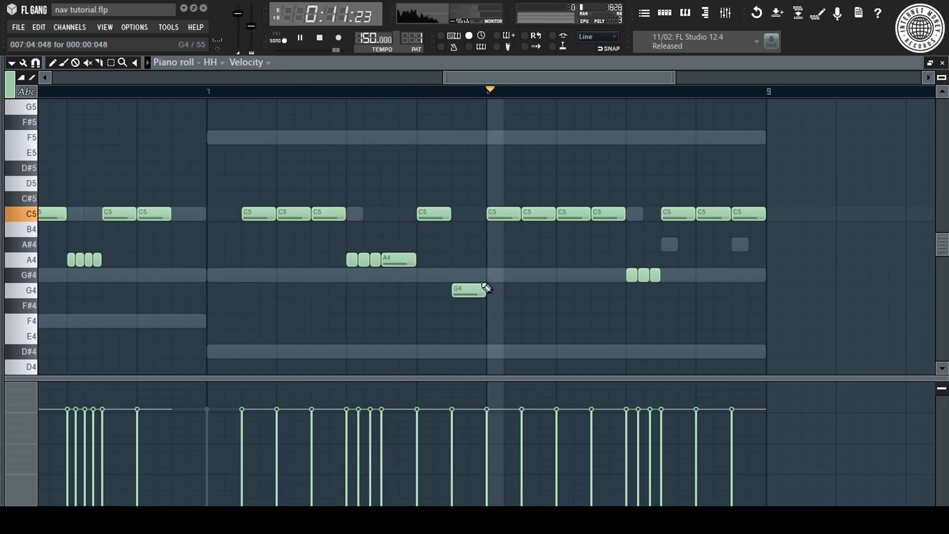
pyautogui.moveTo(495, 215); pyautogui.dragTo(496, 290)
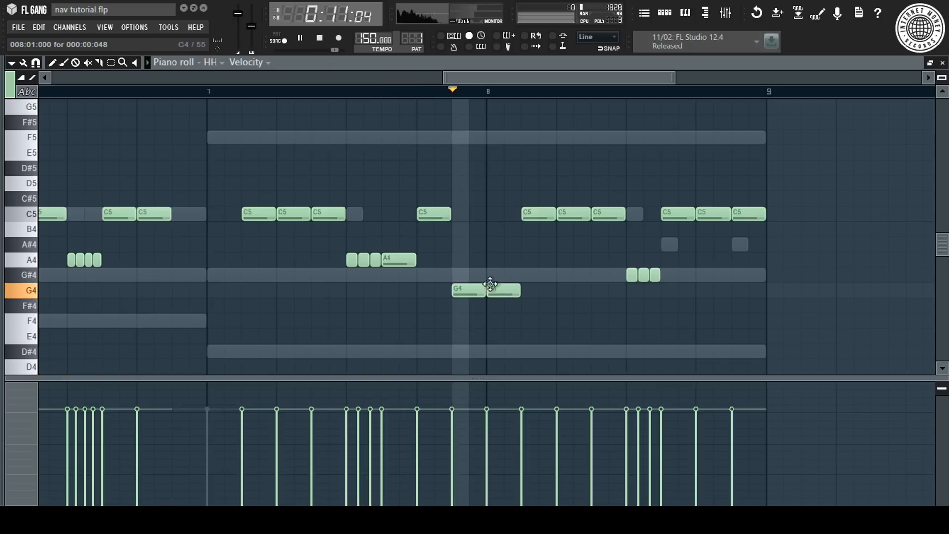
# Set the snap to 1/6 beat and place three short, spaced G#4 notes starting at beat 2 of bar 8.
pyautogui.click(35, 63)
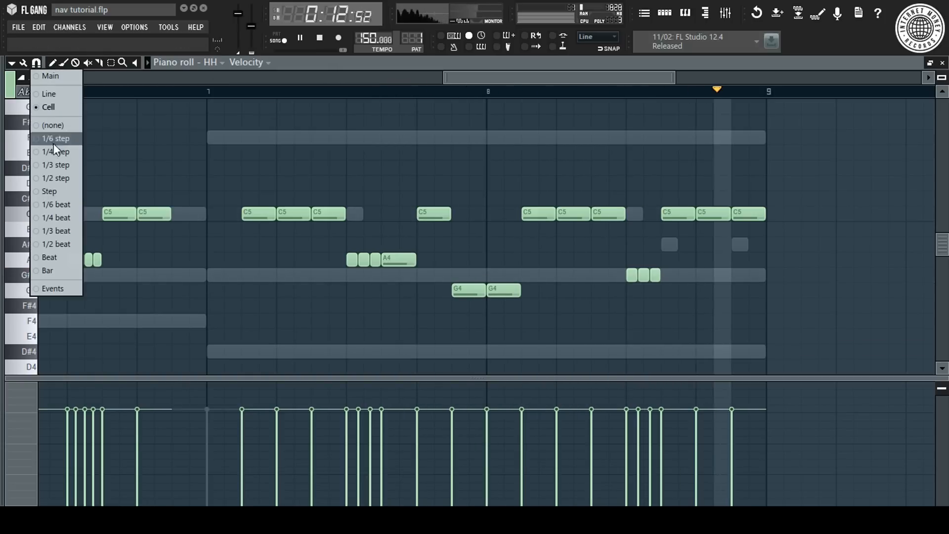
pyautogui.click(57, 214)
pyautogui.moveTo(572, 216); pyautogui.dragTo(564, 276)
pyautogui.click(585, 275)
pyautogui.click(609, 275)
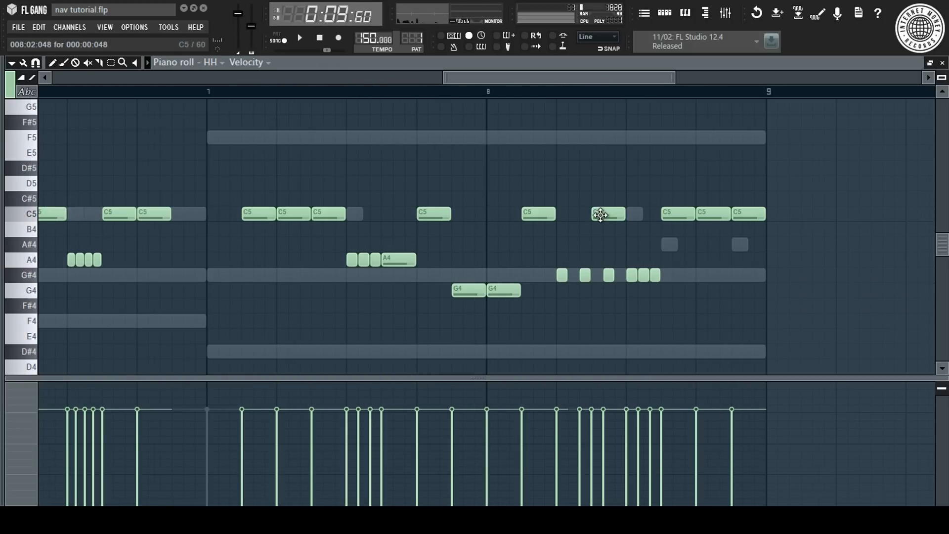
# Add a C5 note at beat 2 of bar 8 and raise it and the next C5 note to D5.
pyautogui.click(566, 215)
pyautogui.moveTo(620, 198); pyautogui.dragTo(574, 230)
pyautogui.hotkey('shift', 'Up')
pyautogui.hotkey('shift', 'Up')
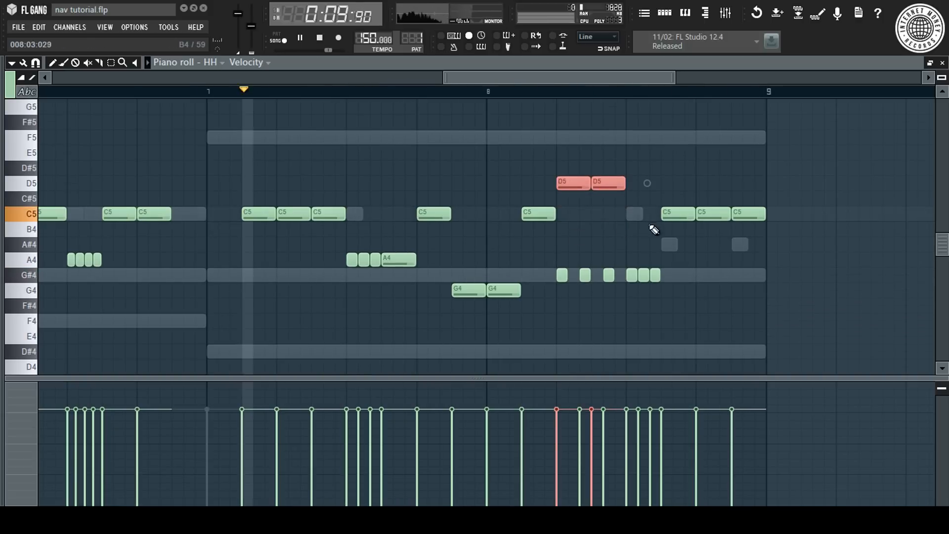
# Replace the last two G#4 triplet notes in bar 8 with one longer G#4, and add a C5 note at beat 3.
pyautogui.click(650, 275)
pyautogui.rightClick(647, 278)
pyautogui.rightClick(653, 277)
pyautogui.click(663, 275)
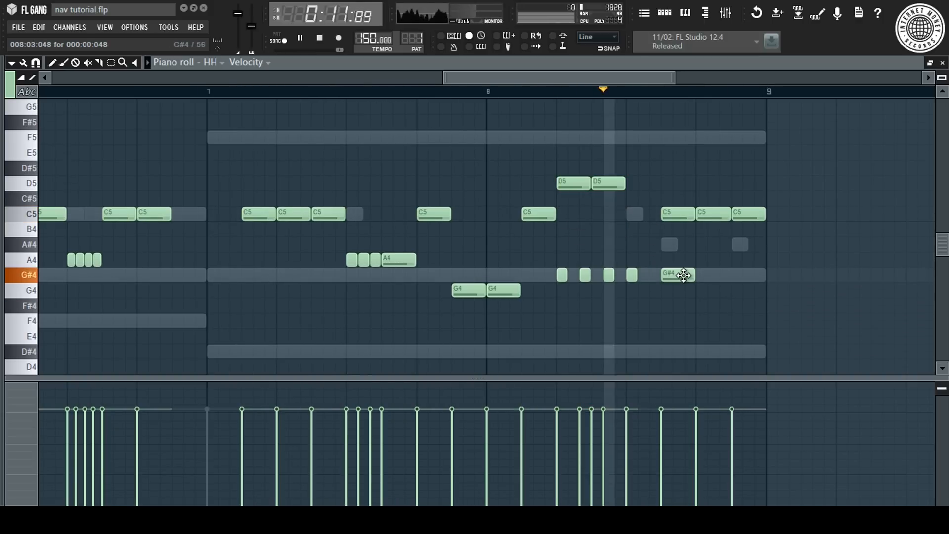
pyautogui.click(635, 212)
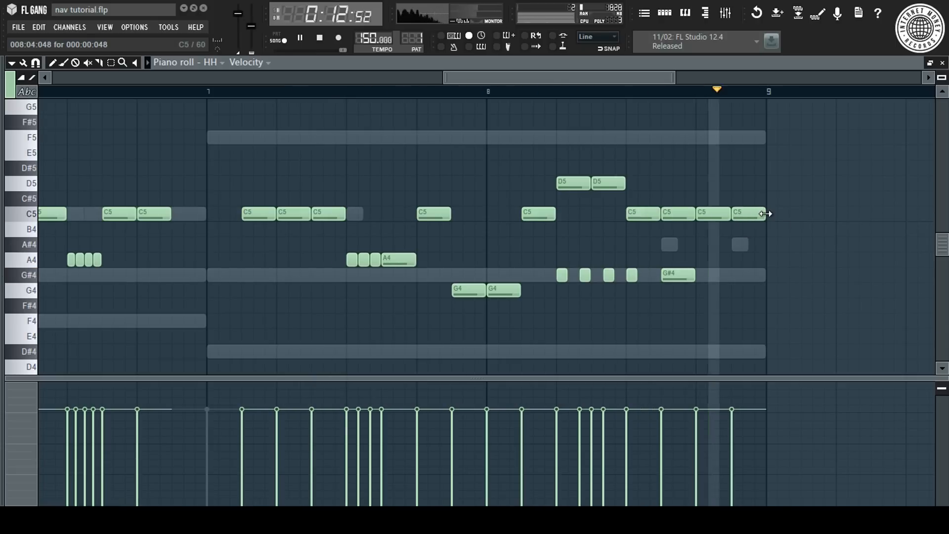
# Replace the final C5 note of bar 8 with a triplet of short F5 notes and play the pattern back.
pyautogui.press('space')
pyautogui.moveTo(766, 213); pyautogui.dragTo(739, 216)
pyautogui.click(736, 137)
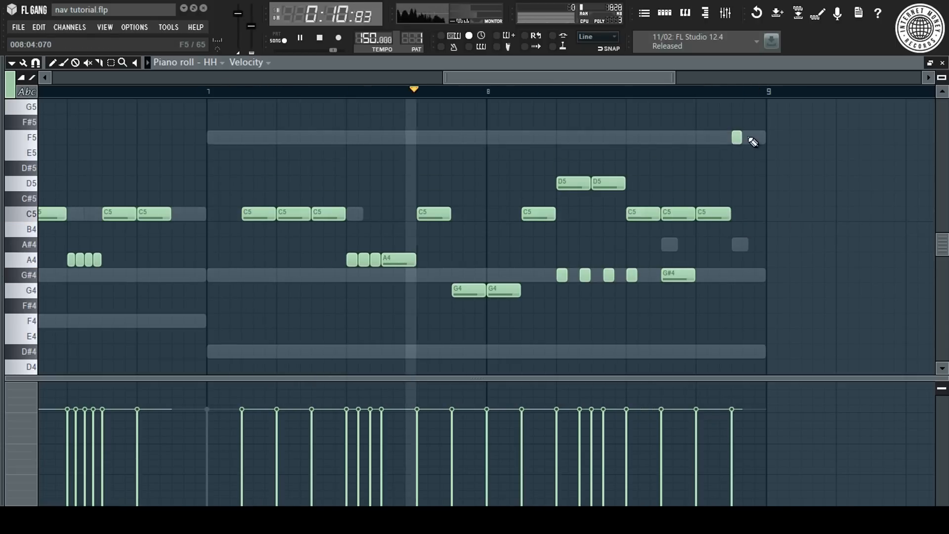
pyautogui.click(748, 138)
pyautogui.click(771, 137)
pyautogui.rightClick(770, 137)
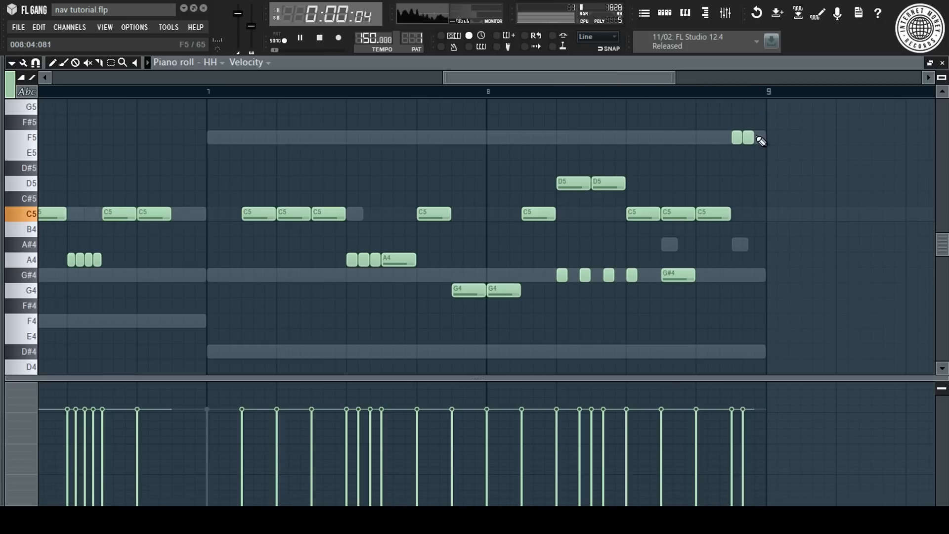
pyautogui.scroll(-5, 788, 93)
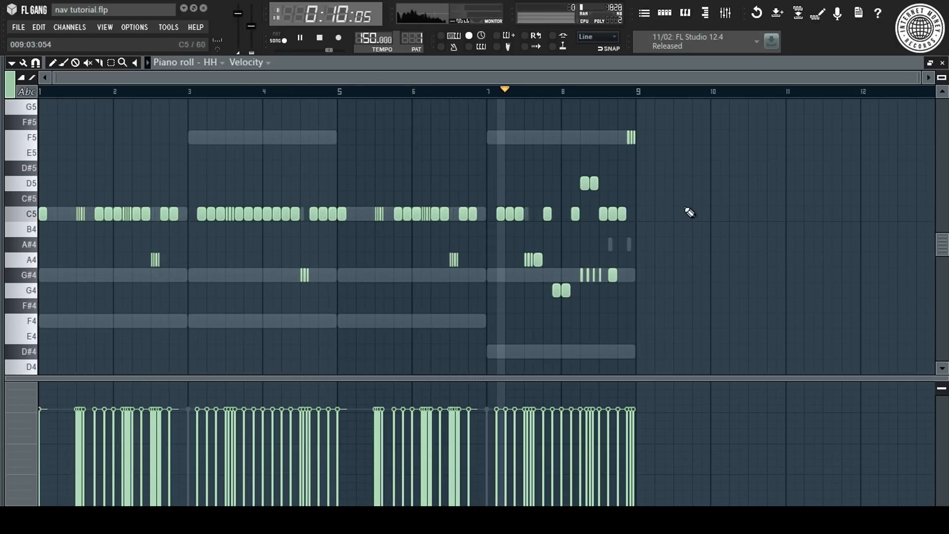
# Bring the OpenHat channel into the piano roll and delete all of its notes.
pyautogui.press('F7')
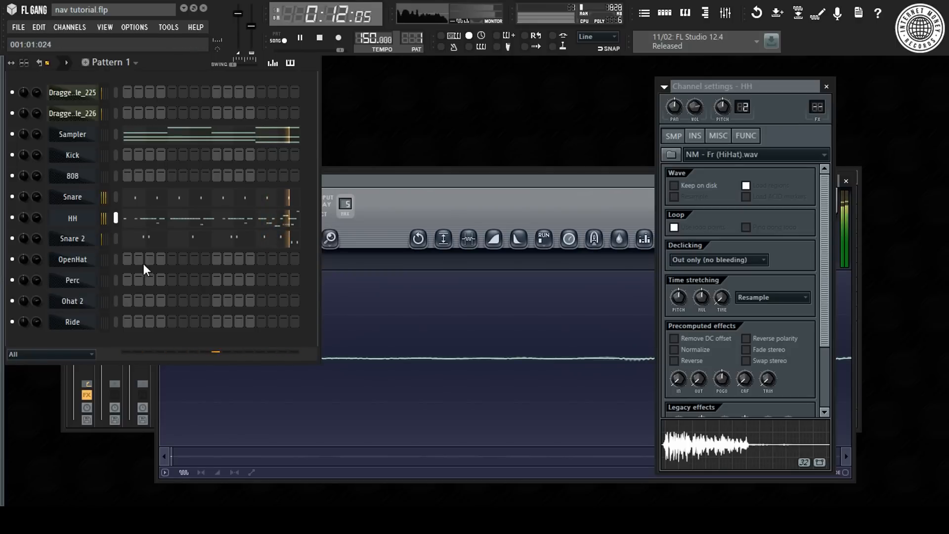
pyautogui.rightClick(80, 262)
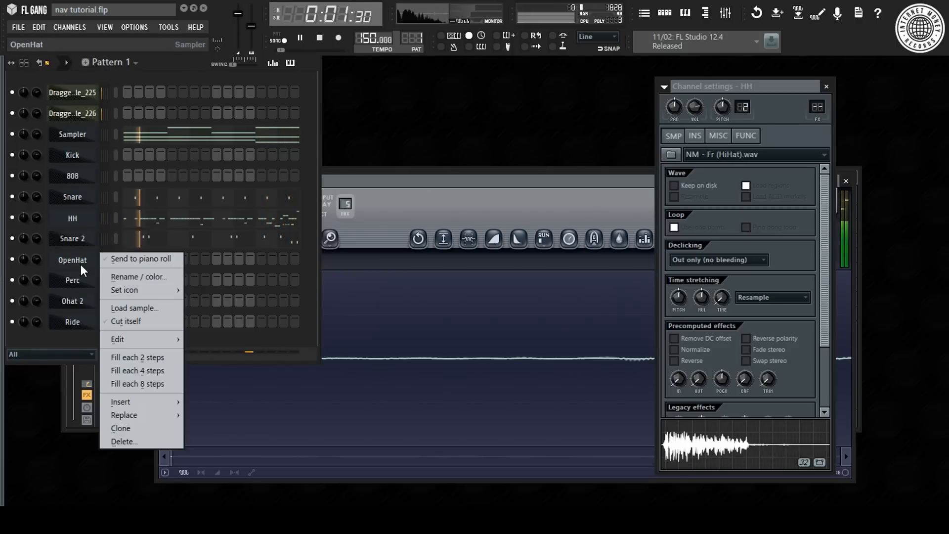
pyautogui.click(146, 260)
pyautogui.scroll(-5, 189, 98)
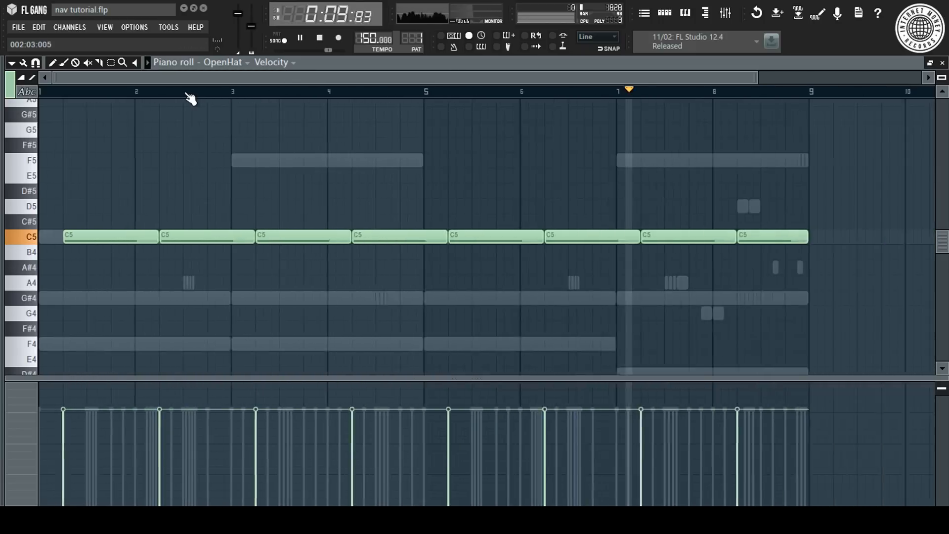
pyautogui.scroll(-1, 190, 98)
pyautogui.press('space')
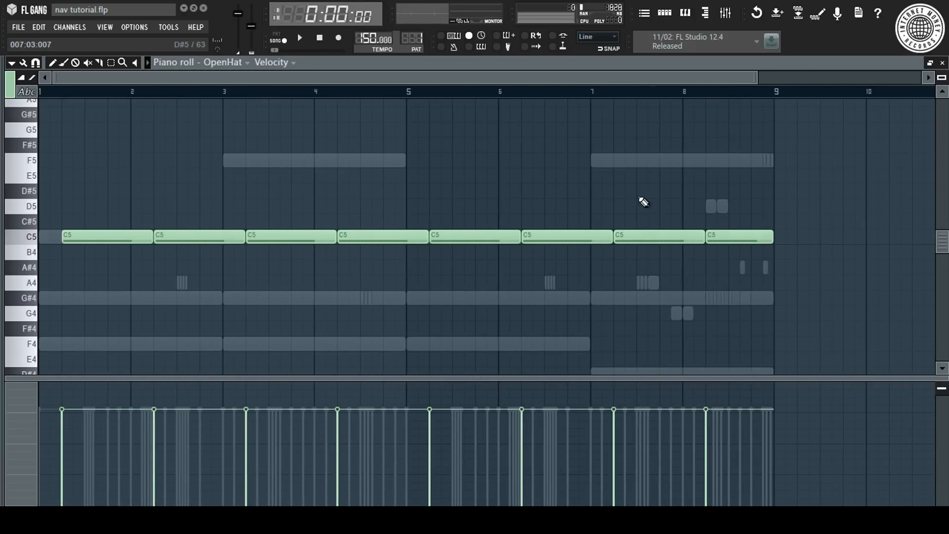
pyautogui.hotkey('ctrl', 'a')
pyautogui.press('Delete')
pyautogui.press('space')
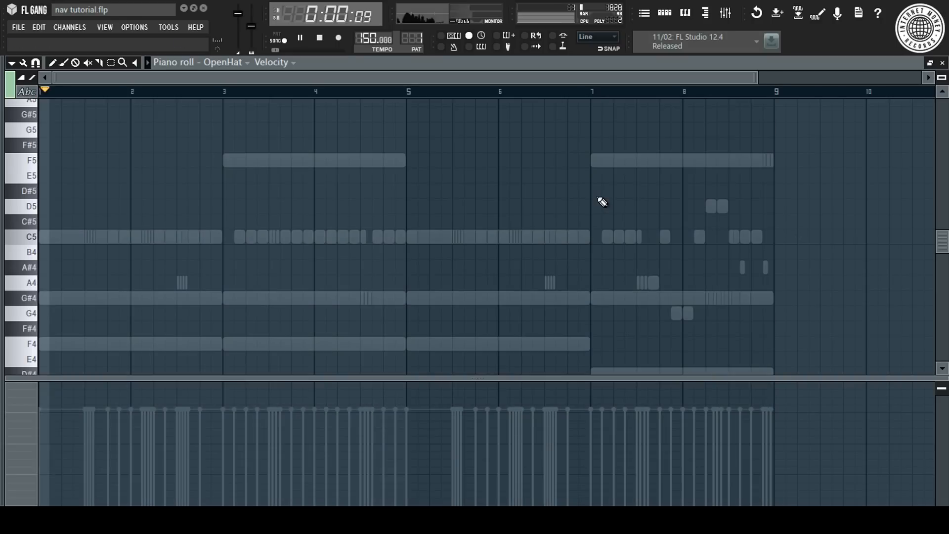
# Place a C5 open-hat note at beat 2 of bar 2 and make it one beat long.
pyautogui.scroll(3, 58, 105)
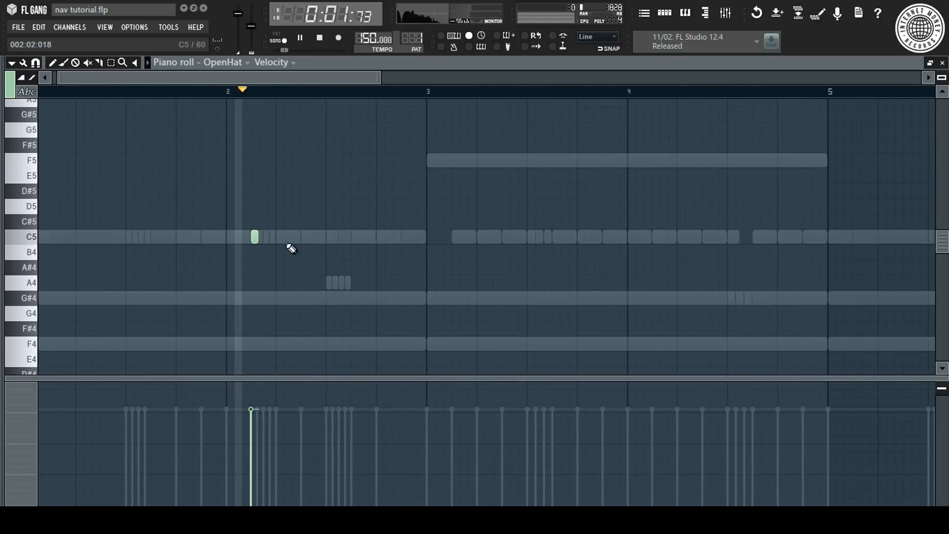
pyautogui.press('space')
pyautogui.moveTo(281, 237); pyautogui.dragTo(324, 235)
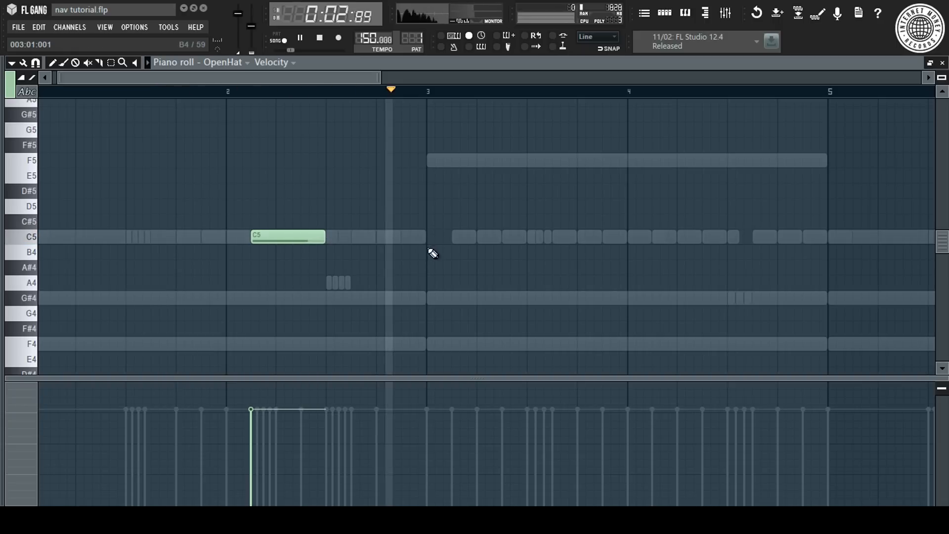
pyautogui.rightClick(265, 234)
pyautogui.click(284, 239)
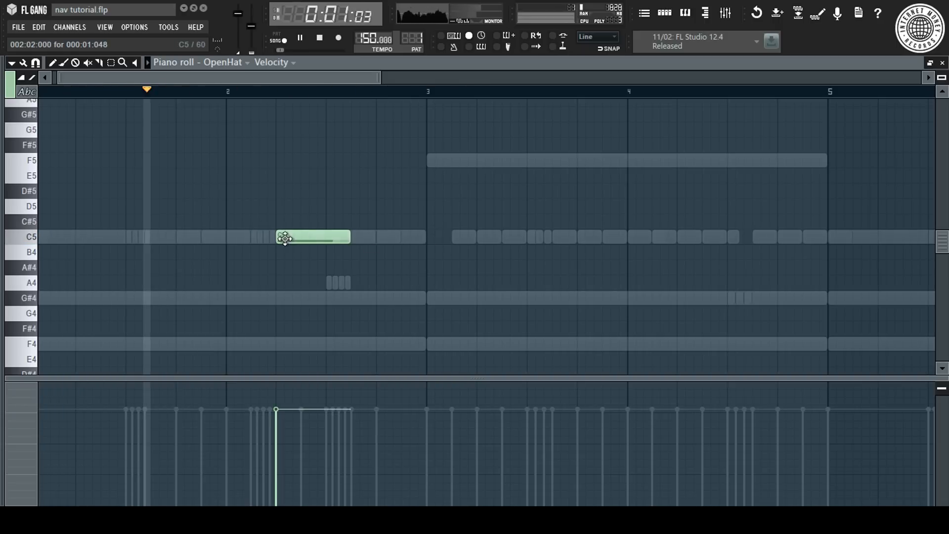
pyautogui.moveTo(350, 238); pyautogui.dragTo(322, 240)
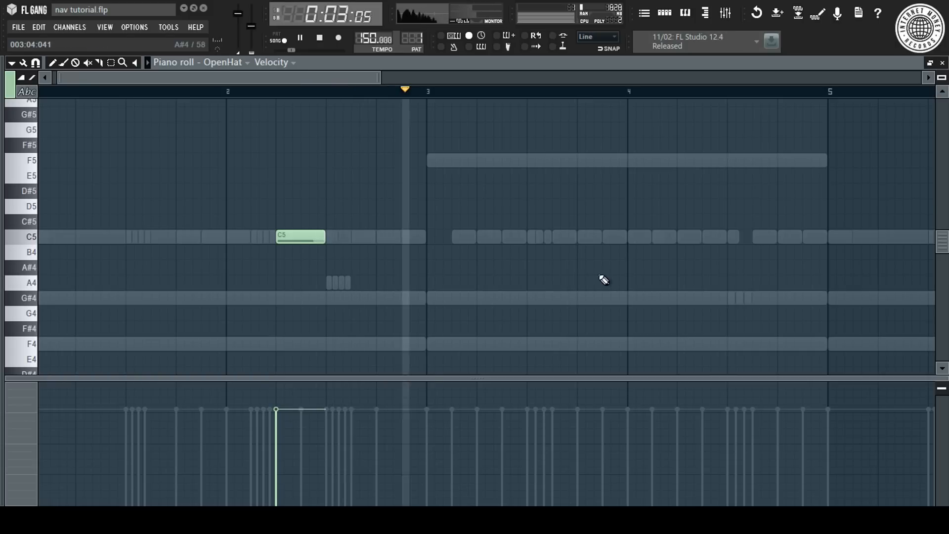
# Add a one-beat G#4 open-hat note at beat 2 of bar 4.
pyautogui.click(529, 302)
pyautogui.rightClick(532, 301)
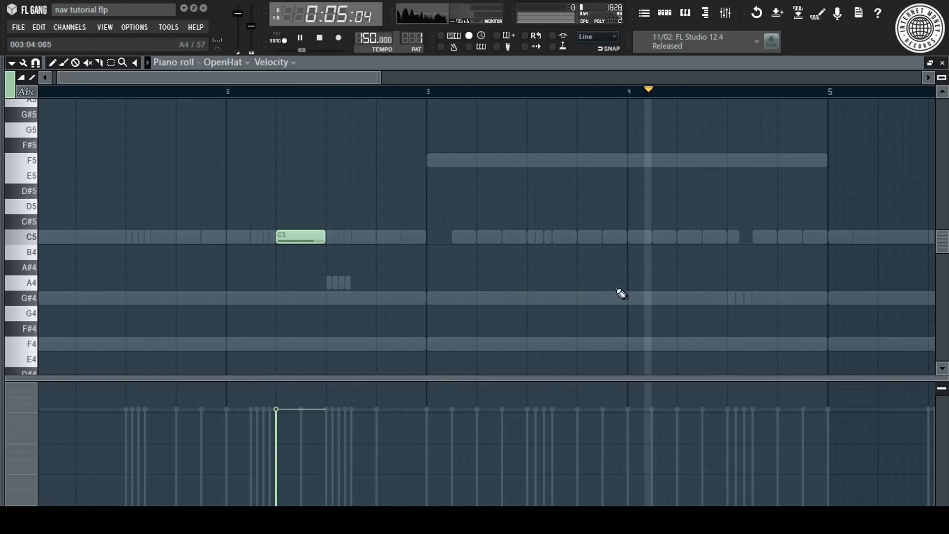
pyautogui.press('space')
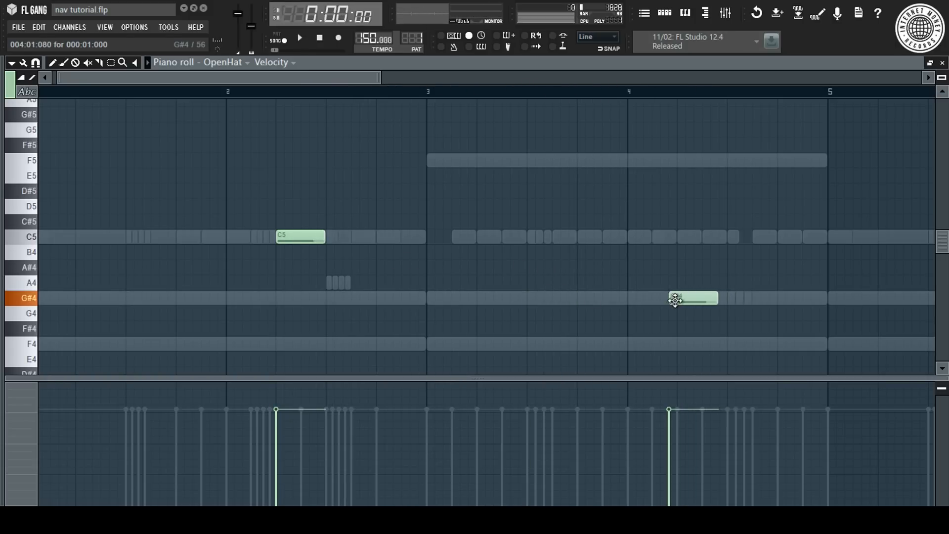
# Duplicate the C5 and G#4 open-hat notes four bars on, at beat 2 of bars 6 and 8.
pyautogui.scroll(-4, 350, 84)
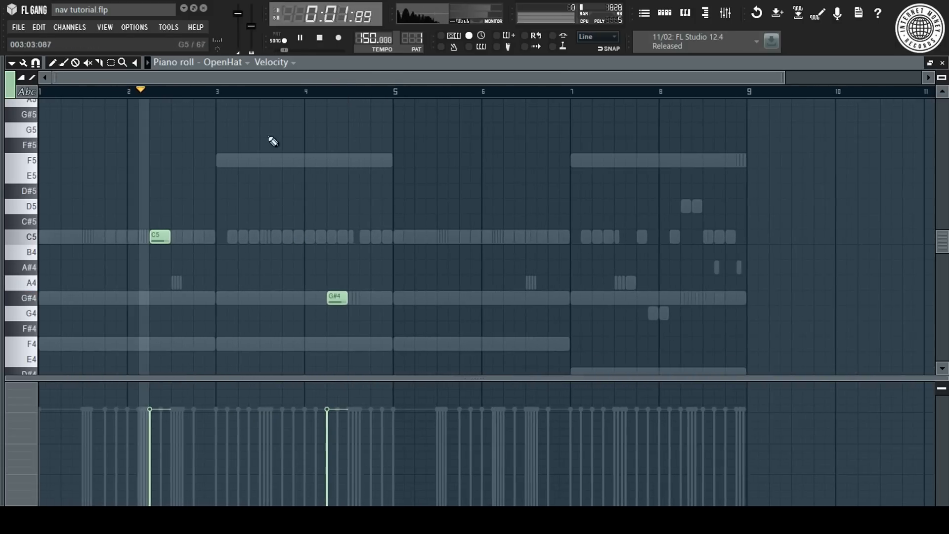
pyautogui.hotkey('ctrl', 'a')
pyautogui.moveTo(160, 233); pyautogui.dragTo(512, 232)
pyautogui.keyDown('ctrl'); pyautogui.click(497, 186); pyautogui.keyUp('ctrl')
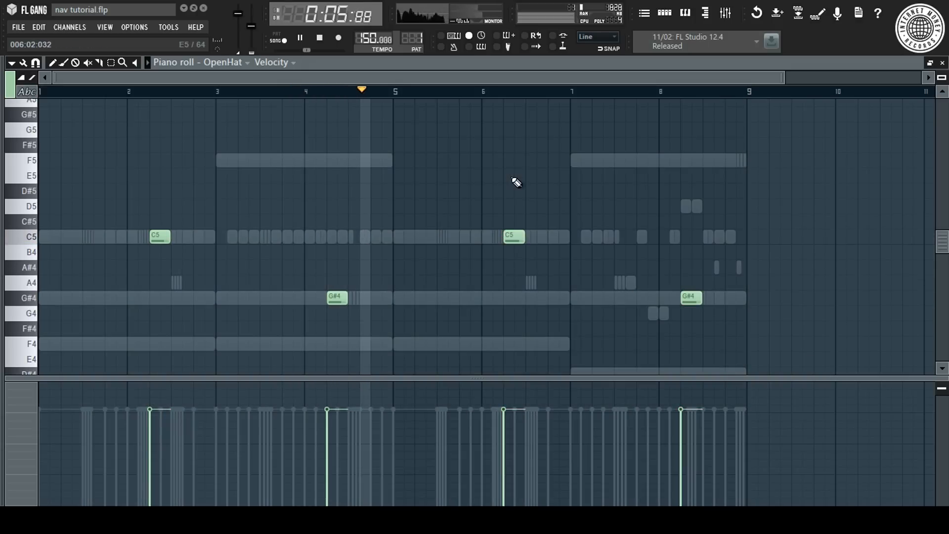
# Program a hit on the ninth step of Ohat 2 and send the channel to the piano roll.
pyautogui.press('F7')
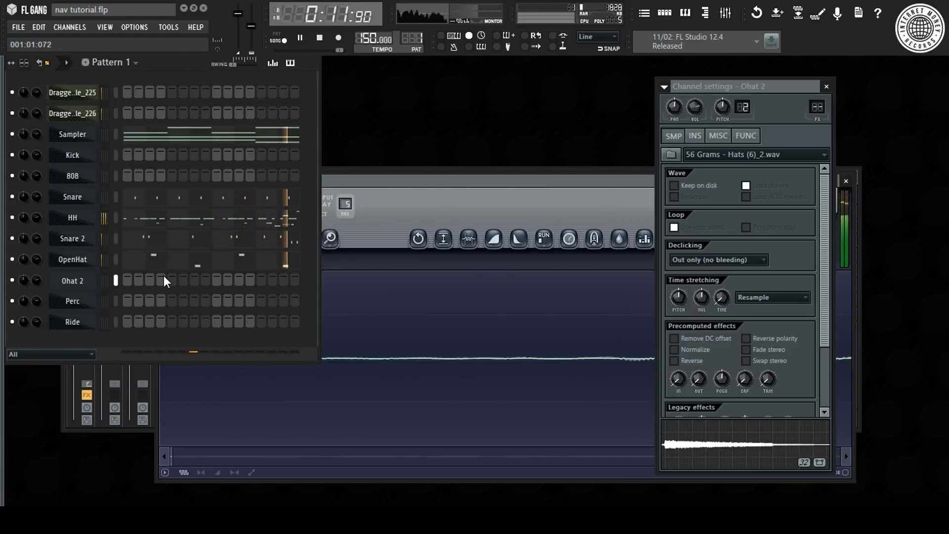
pyautogui.click(217, 280)
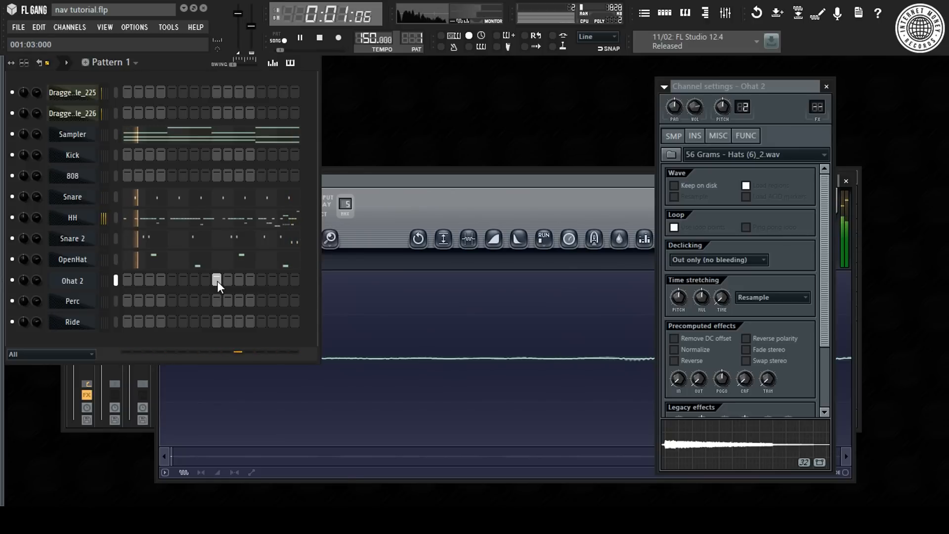
pyautogui.rightClick(100, 280)
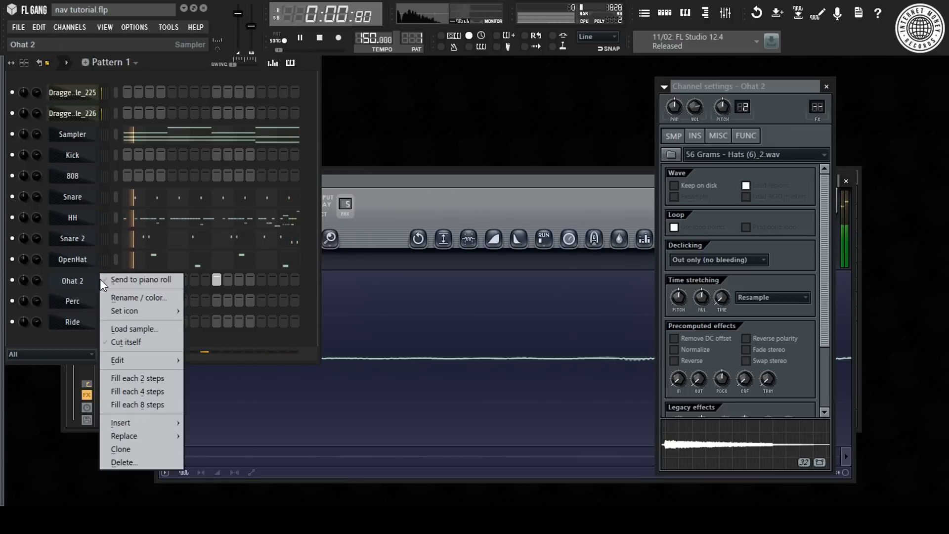
pyautogui.click(156, 279)
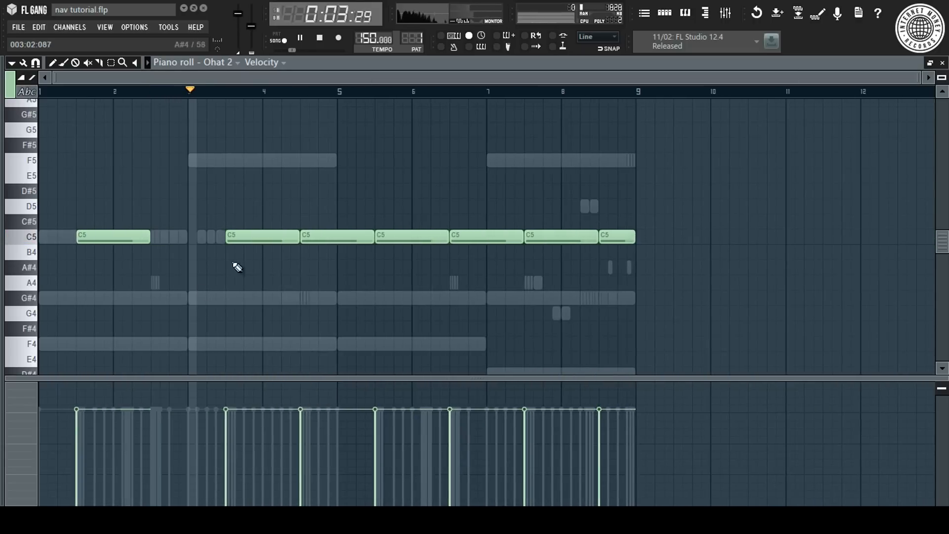
# Thin the Ohat 2 notes to beat 3 of bars 1, 3, 5 and 7, and shorten them all to very brief hits.
pyautogui.rightClick(341, 237)
pyautogui.rightClick(452, 236)
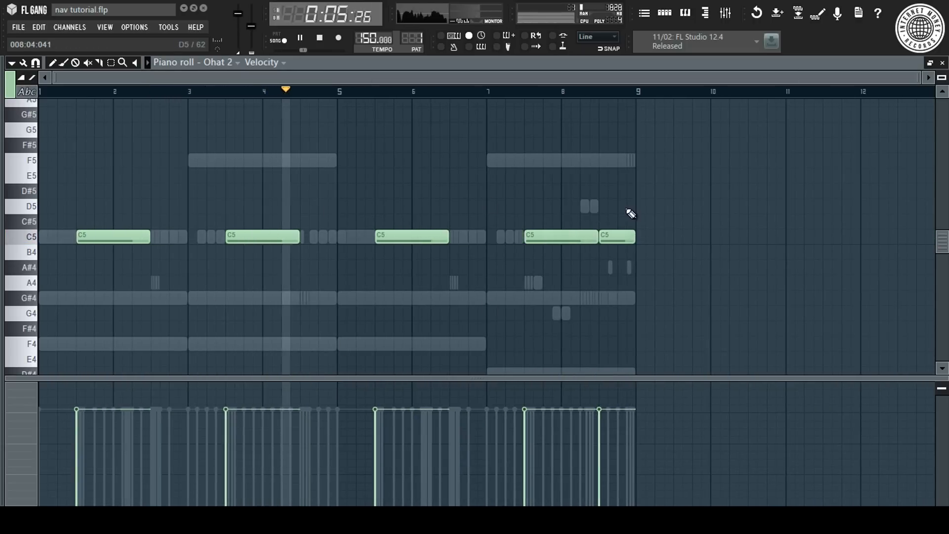
pyautogui.rightClick(613, 235)
pyautogui.hotkey('ctrl', 'a')
pyautogui.moveTo(597, 234); pyautogui.dragTo(415, 238)
pyautogui.hotkey('ctrl', 'd')
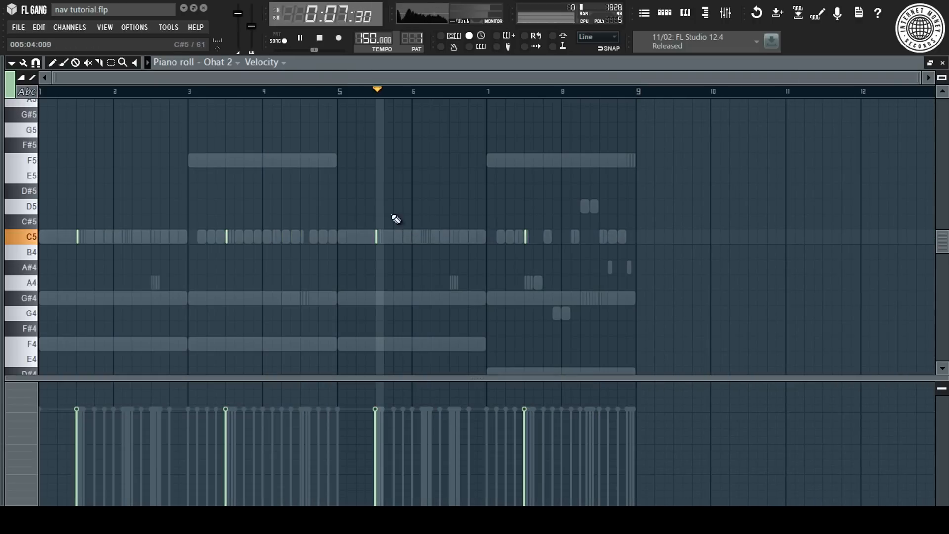
# Program a Perc hit on the seventh step and listen to it in the loop.
pyautogui.press('F7')
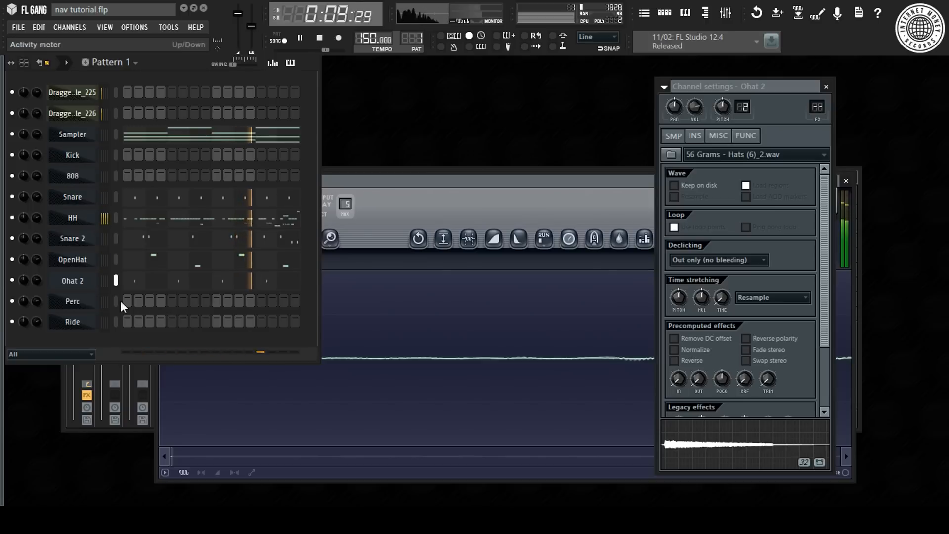
pyautogui.click(194, 300)
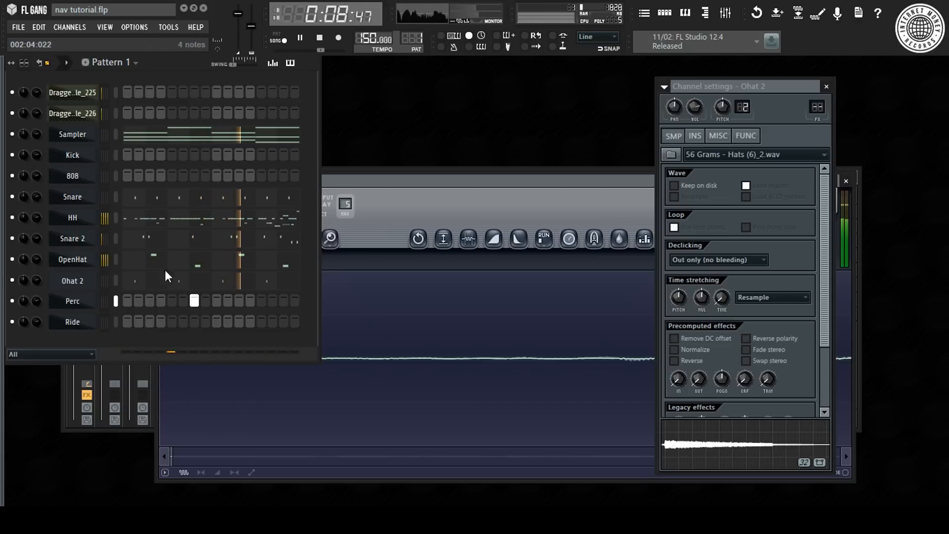
# Place a short C5 note at the start of bar 1 in the Kick piano roll and raise its velocity to 100%.
pyautogui.rightClick(85, 156)
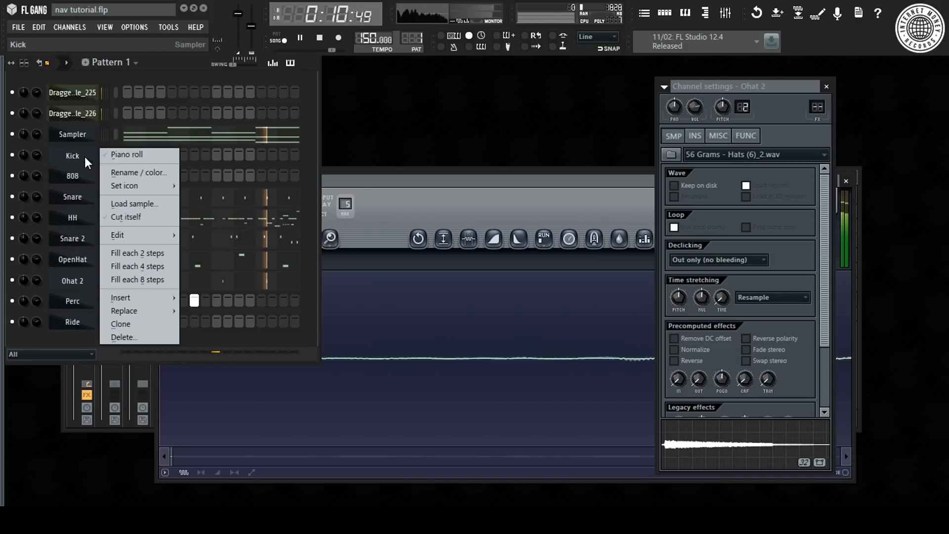
pyautogui.click(137, 156)
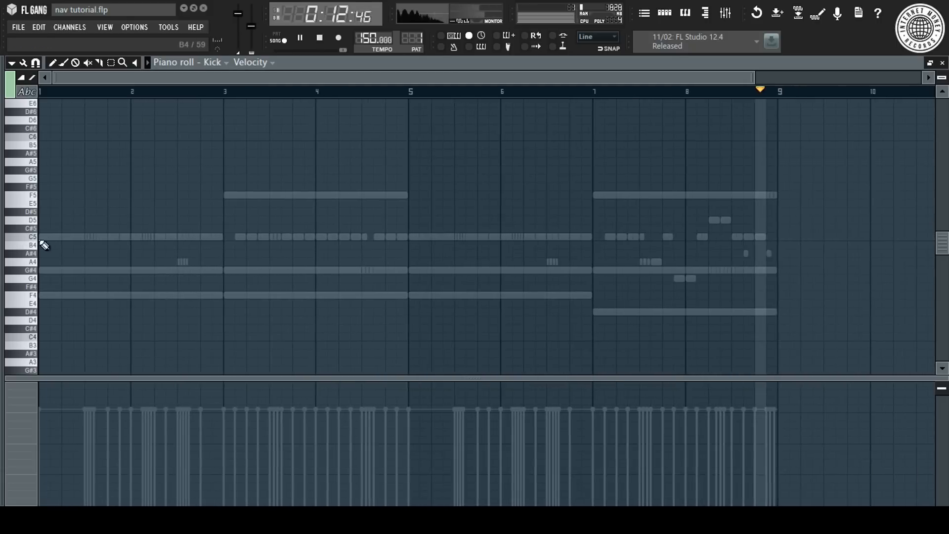
pyautogui.press('space')
pyautogui.press('space')
pyautogui.scroll(6, 46, 94)
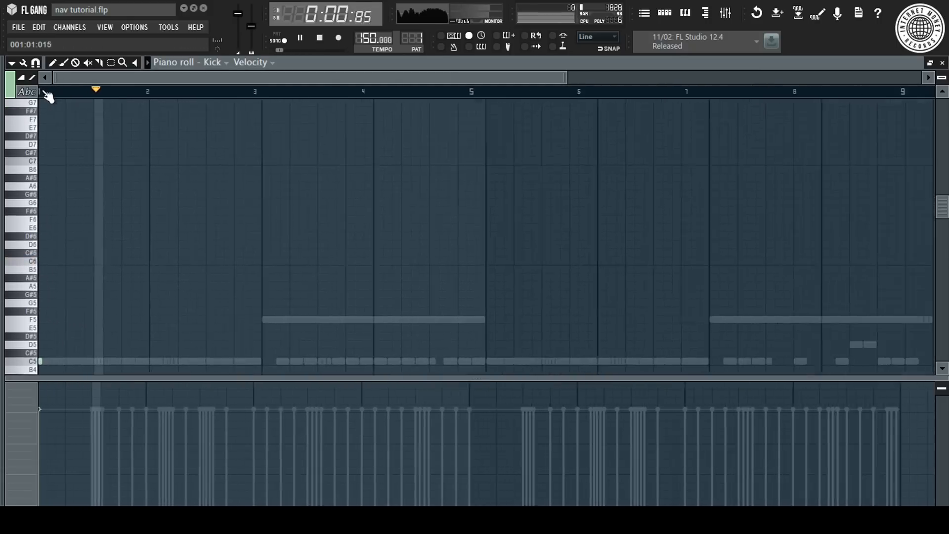
pyautogui.press('space')
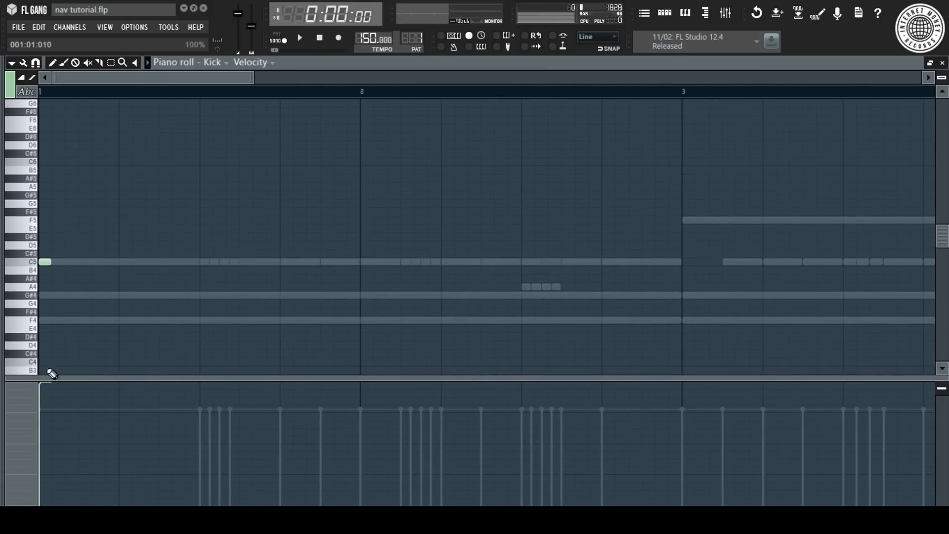
pyautogui.press('space')
pyautogui.press('space')
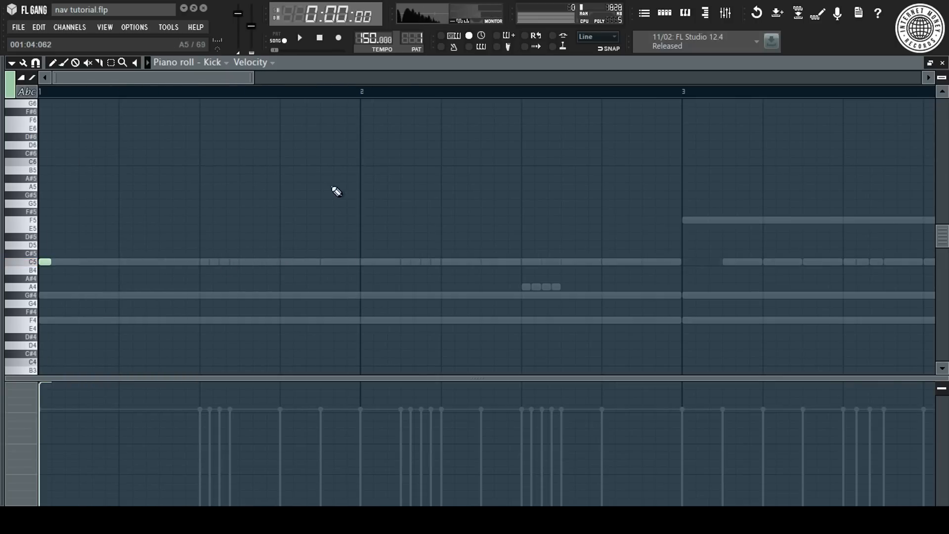
# Check the output device and buffer length in the audio settings.
pyautogui.click(135, 27)
pyautogui.click(206, 70)
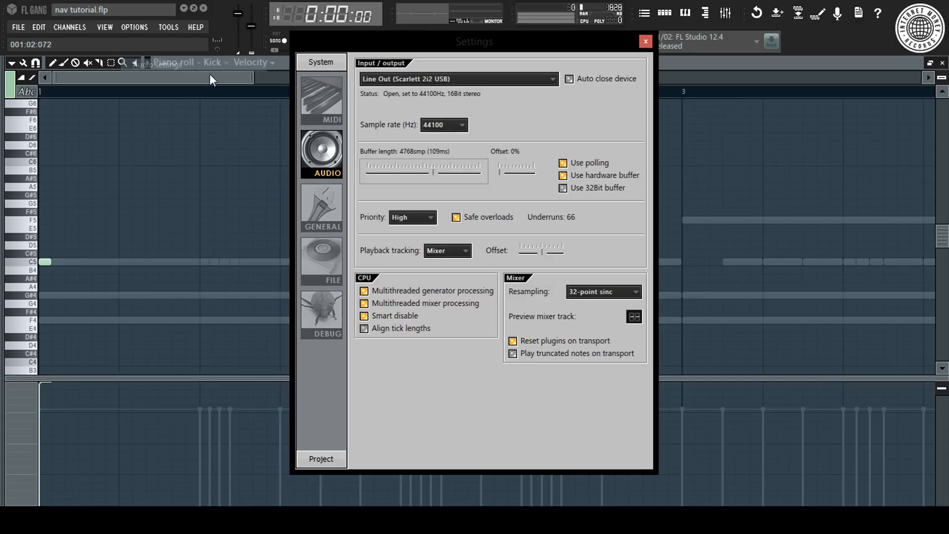
pyautogui.click(460, 82)
pyautogui.click(447, 78)
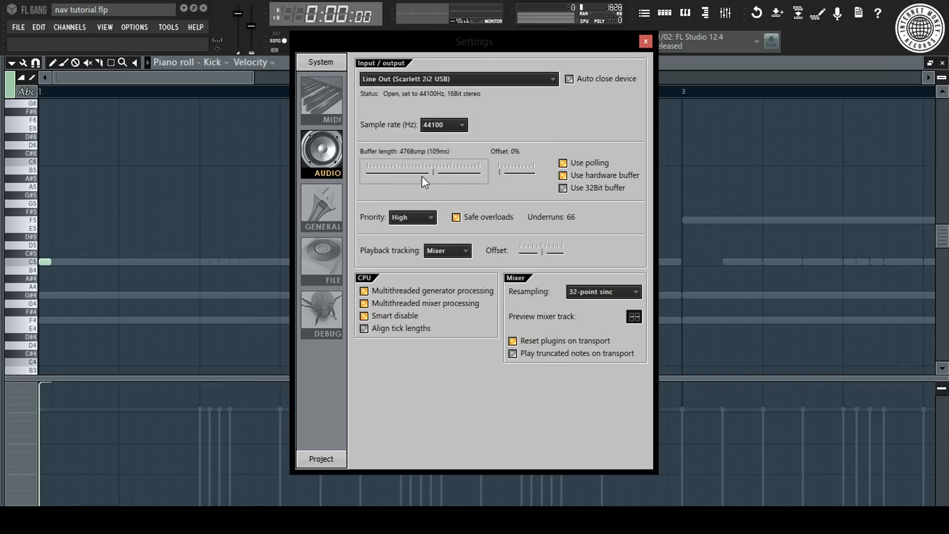
pyautogui.click(645, 42)
# Add short C5 kick notes at beat 2 of bars 2, 3 and 4.
pyautogui.press('space')
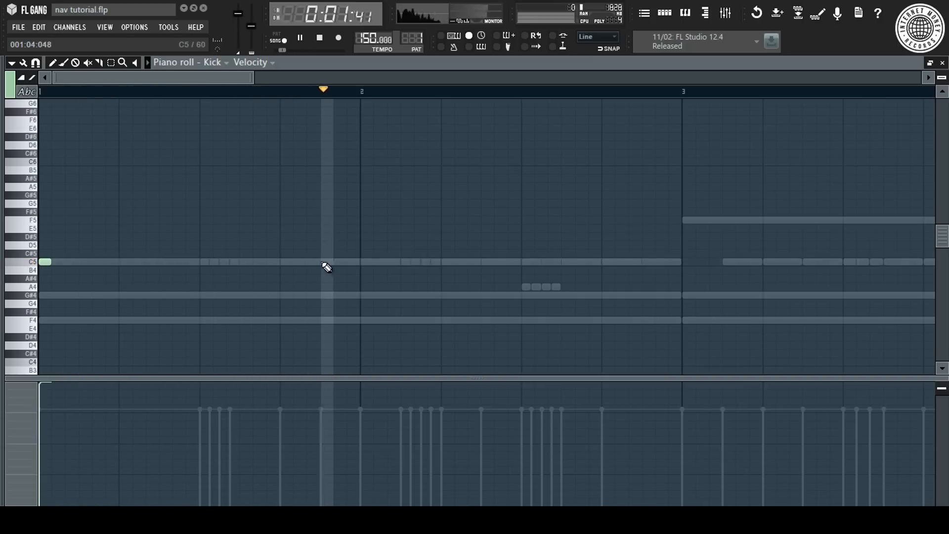
pyautogui.moveTo(377, 261); pyautogui.dragTo(447, 262)
pyautogui.click(769, 262)
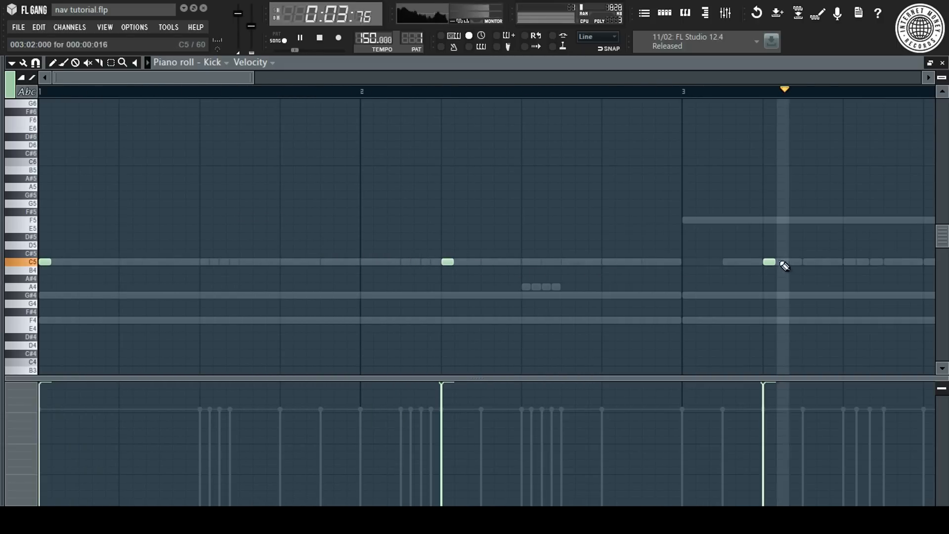
pyautogui.scroll(-4, 659, 91)
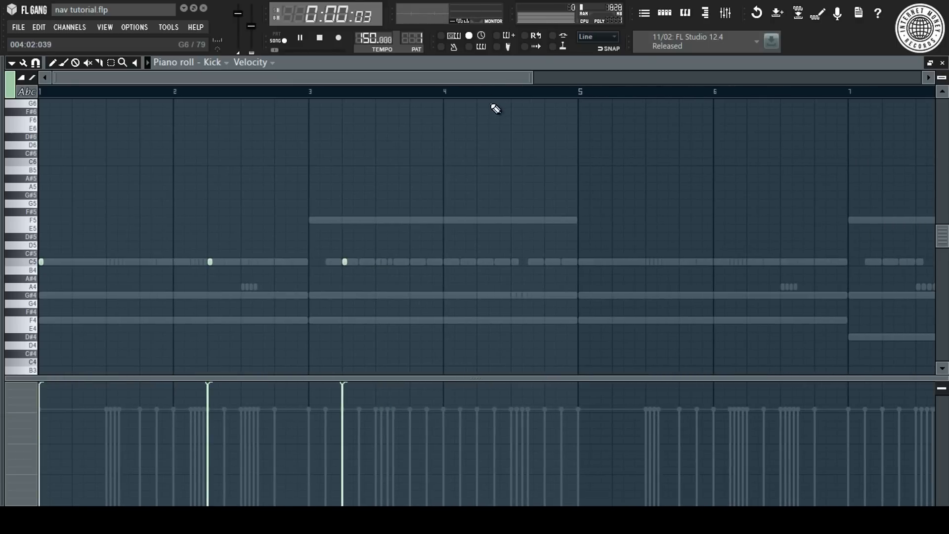
pyautogui.scroll(2, 496, 99)
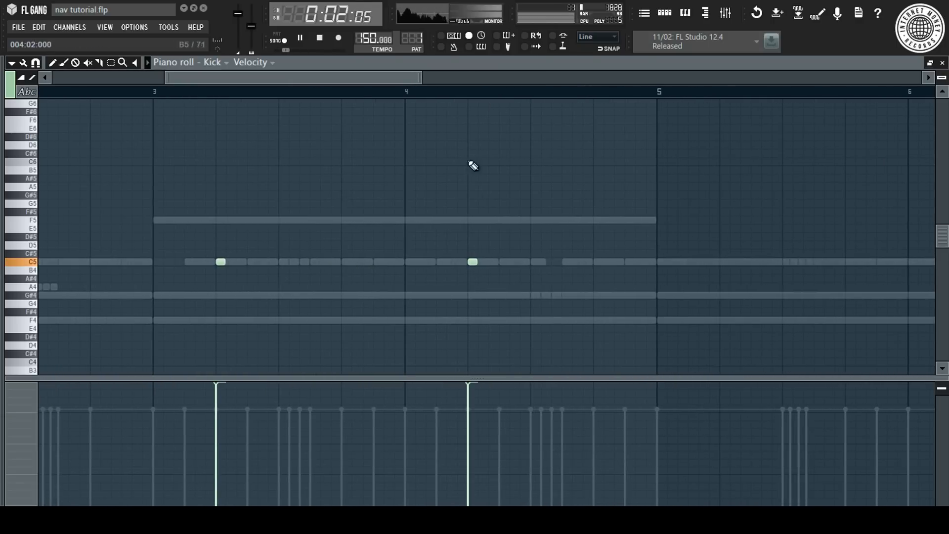
# Add another short C5 kick note halfway through beat 3 of bar 4.
pyautogui.scroll(-4, 464, 93)
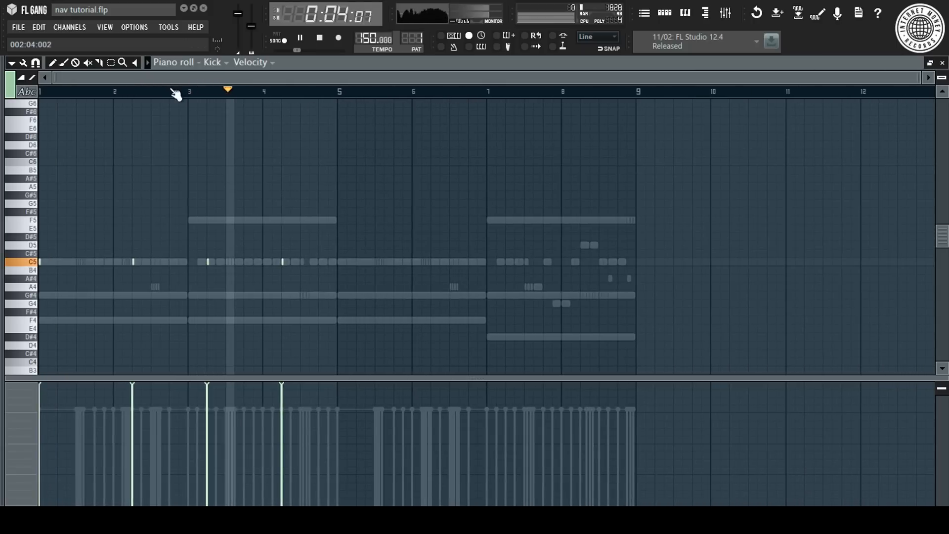
pyautogui.click(314, 261)
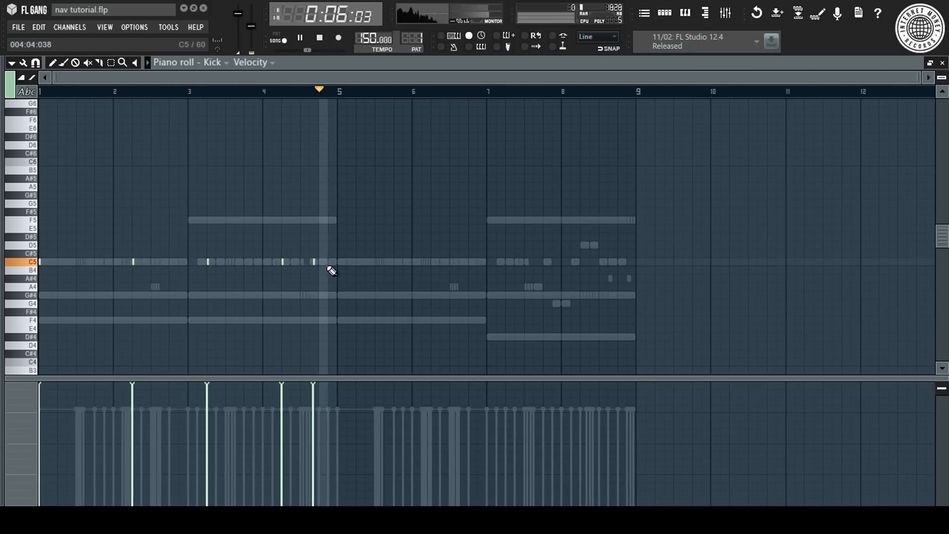
pyautogui.press('space')
pyautogui.scroll(5, 302, 105)
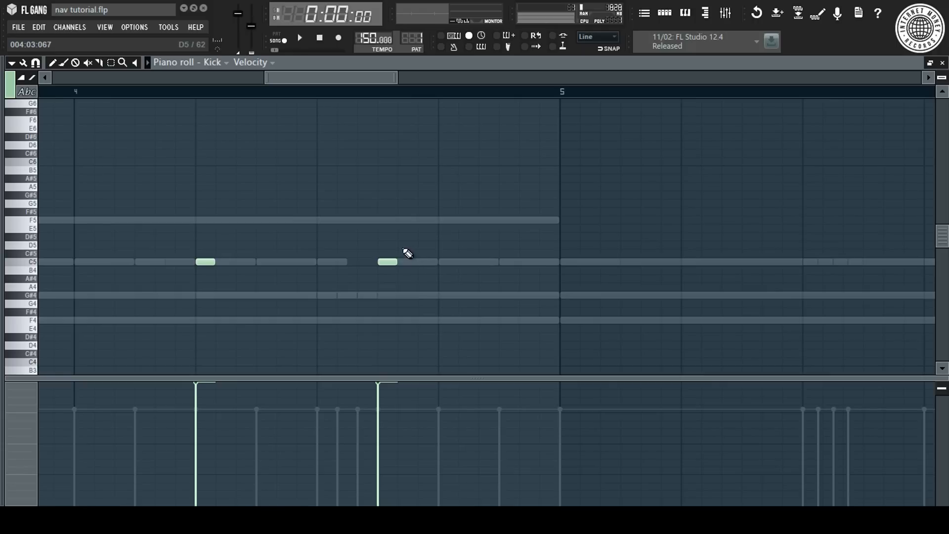
# Add a short C5 kick note halfway through beat 4 of bar 4 during playback.
pyautogui.scroll(-3, 420, 98)
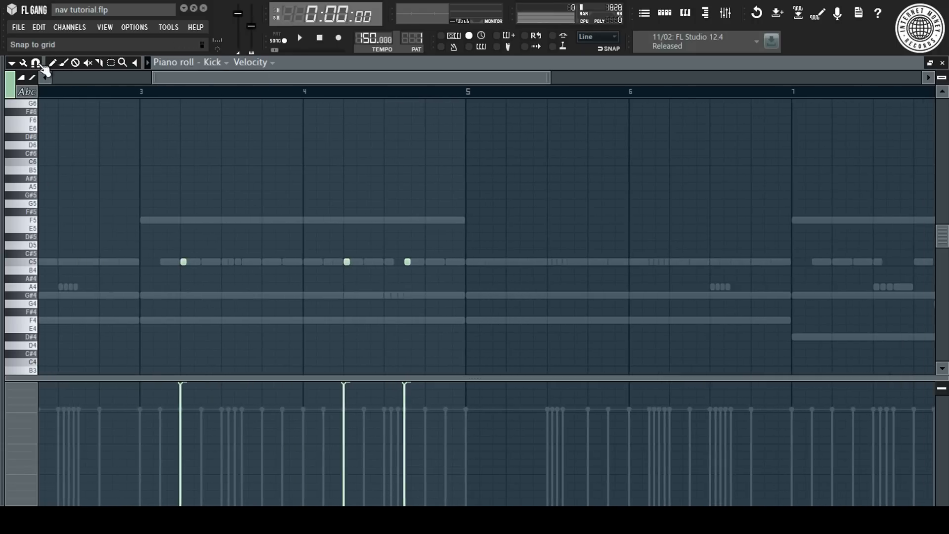
pyautogui.click(36, 64)
pyautogui.click(58, 218)
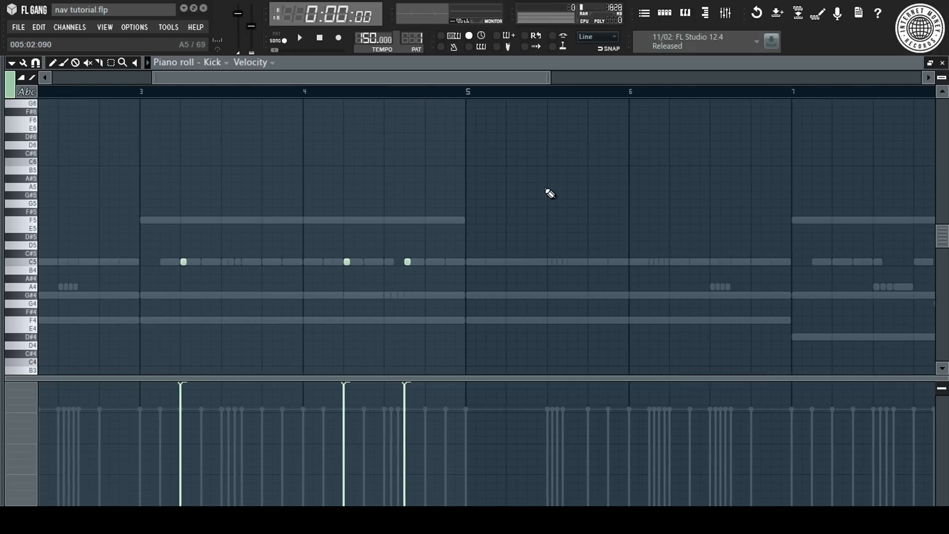
pyautogui.scroll(3, 307, 97)
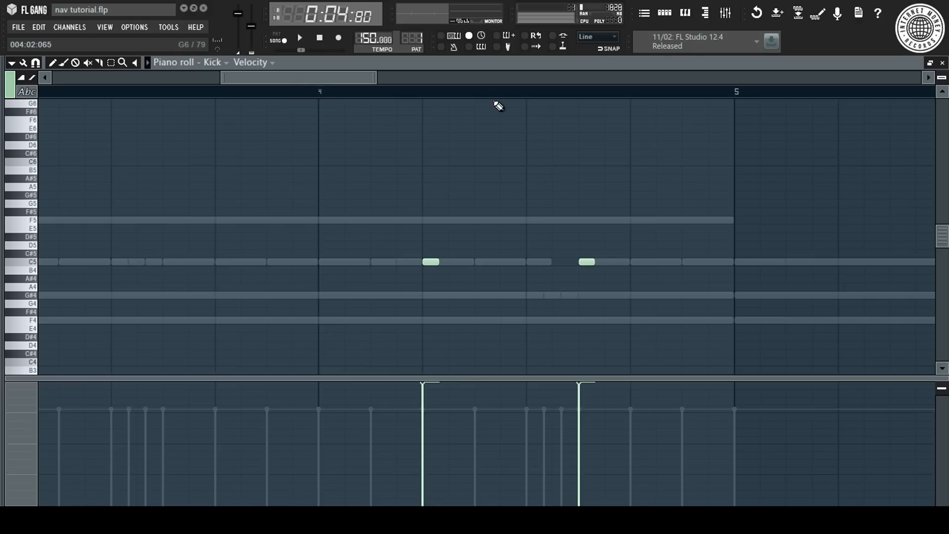
pyautogui.press('space')
pyautogui.click(689, 262)
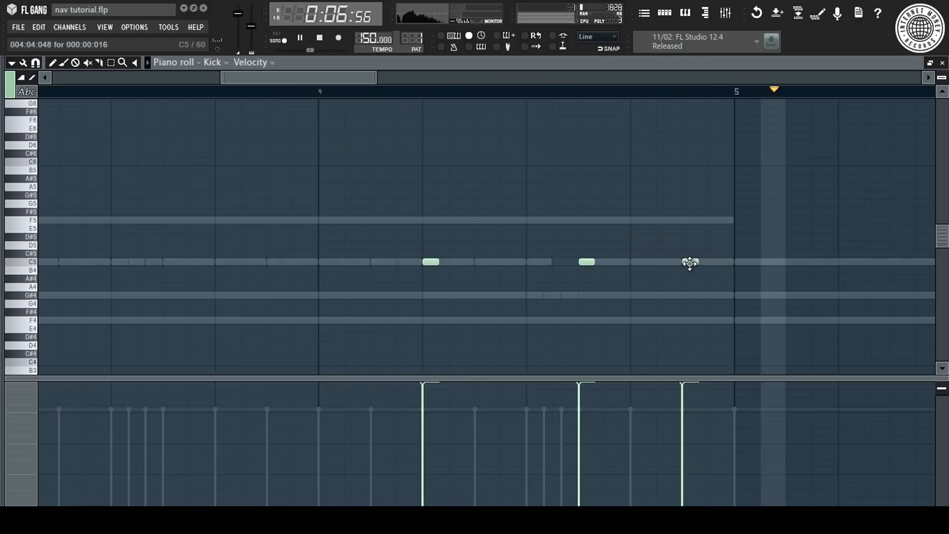
pyautogui.scroll(-1, 668, 94)
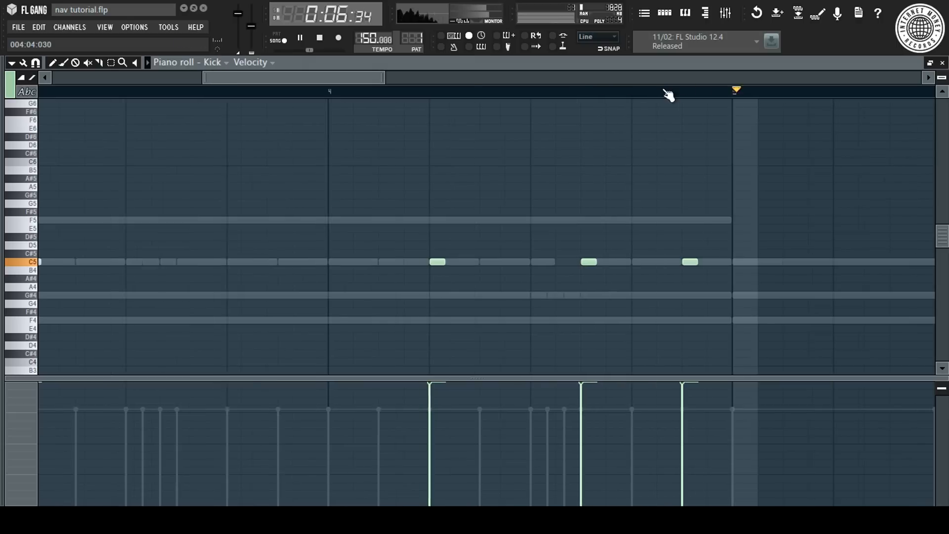
# Duplicate all the kick notes of bars 1 to 4 into bars 5 to 8.
pyautogui.scroll(-6, 668, 95)
pyautogui.hotkey('ctrl', 'a')
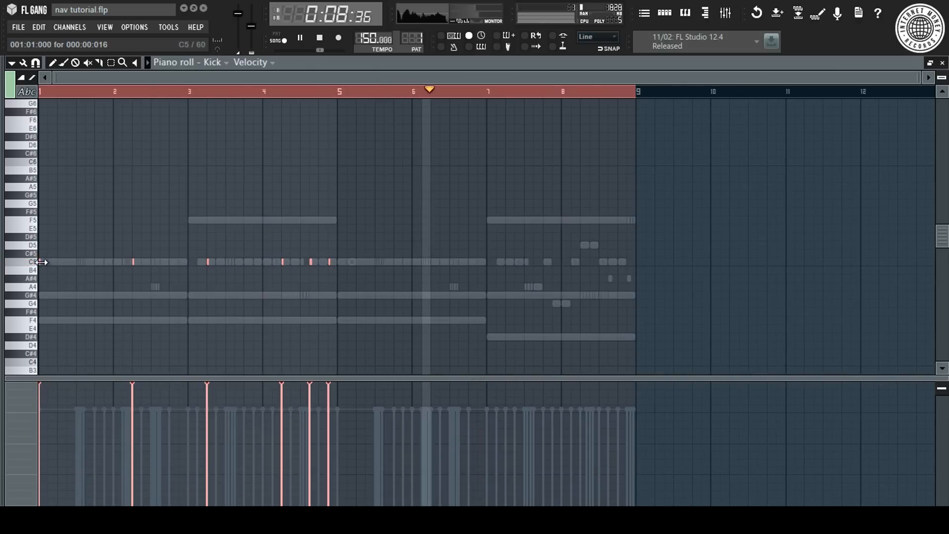
pyautogui.moveTo(42, 262)
pyautogui.mouseDown()
pyautogui.moveTo(303, 273)
pyautogui.moveTo(344, 265)
pyautogui.moveTo(338, 270)
pyautogui.mouseUp()
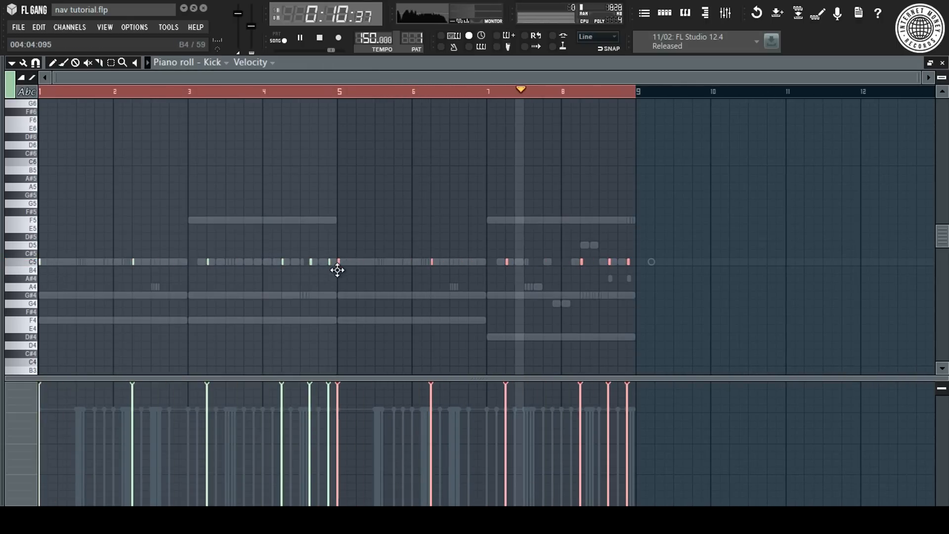
pyautogui.hotkey('ctrl', 'd')
# Add a short C5 kick note at beat 4 of bar 5 and transpose all the kick notes down to A#4.
pyautogui.click(395, 262)
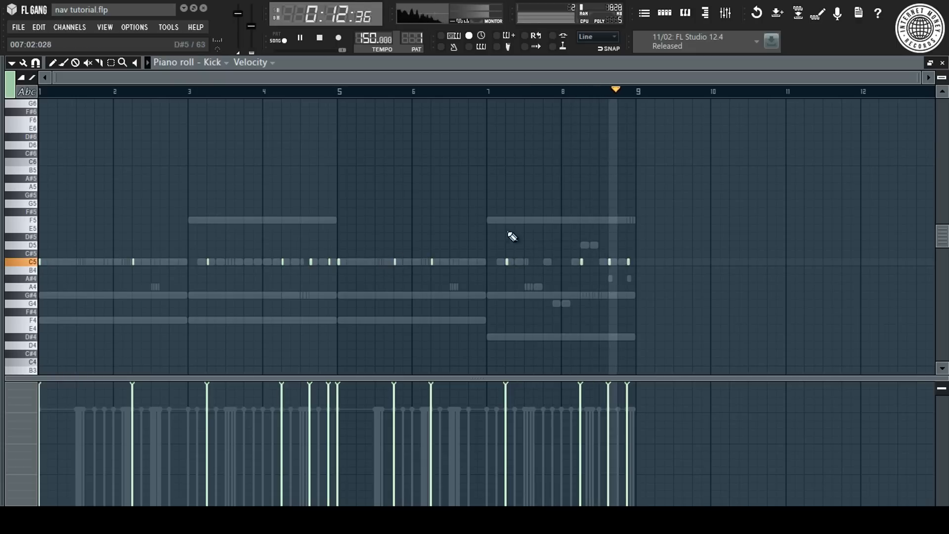
pyautogui.scroll(3, 430, 241)
pyautogui.hotkey('shift', 'Down')
pyautogui.hotkey('shift', 'Down')
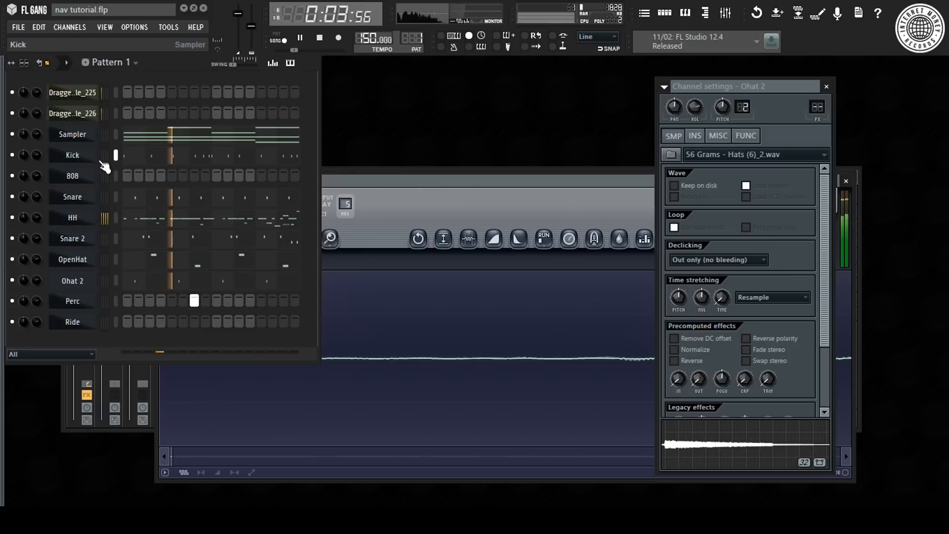
# Stop playback and copy the Kick channel's notes into the 808 channel.
pyautogui.rightClick(87, 161)
pyautogui.click(446, 139)
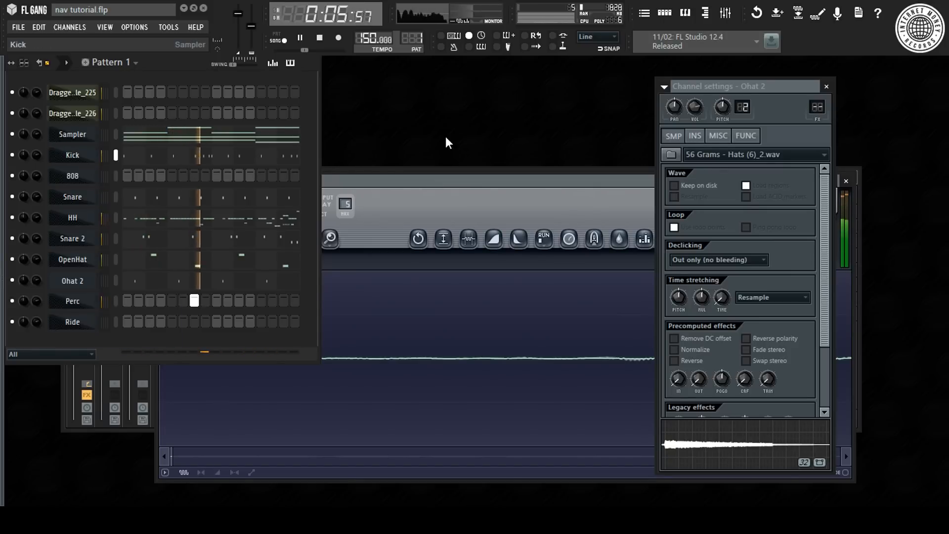
pyautogui.press('space')
pyautogui.rightClick(74, 155)
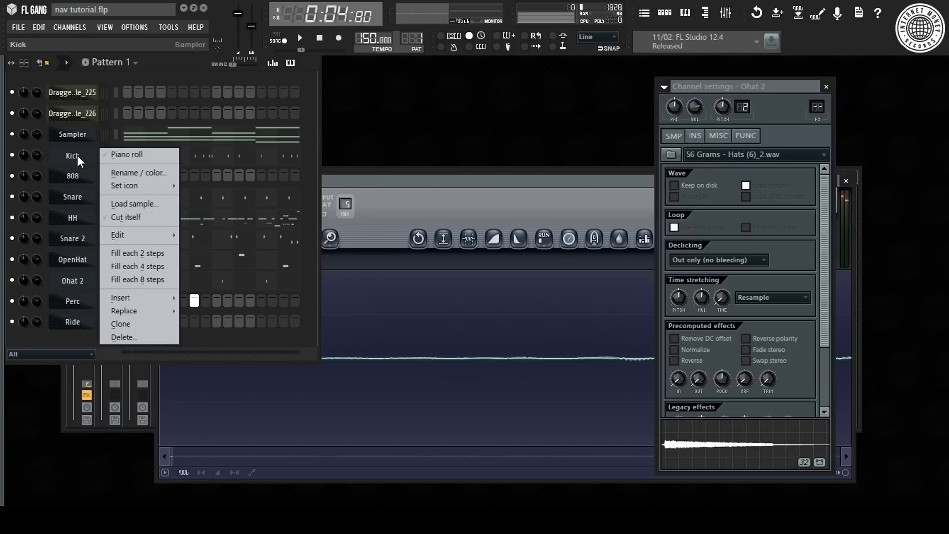
pyautogui.press('e')
pyautogui.press('c')
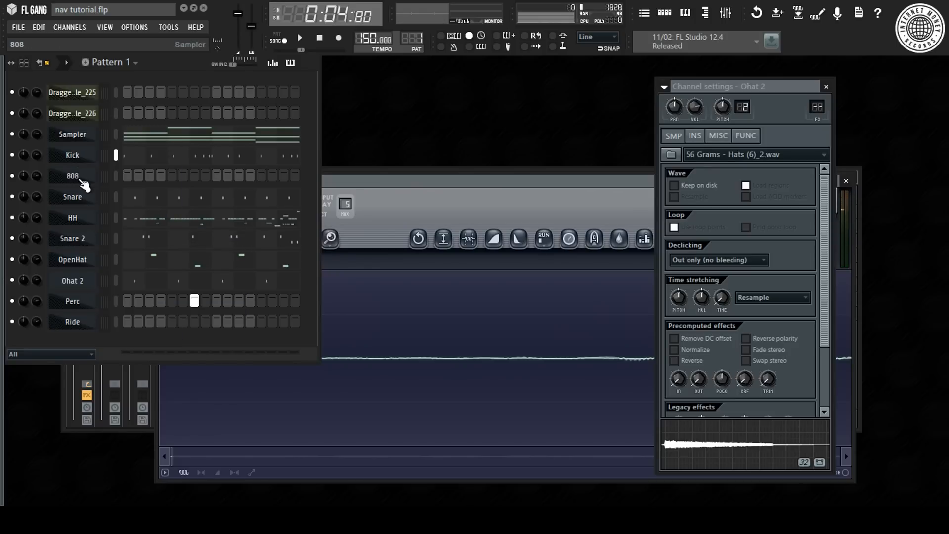
pyautogui.rightClick(80, 181)
pyautogui.press('e')
pyautogui.press('p')
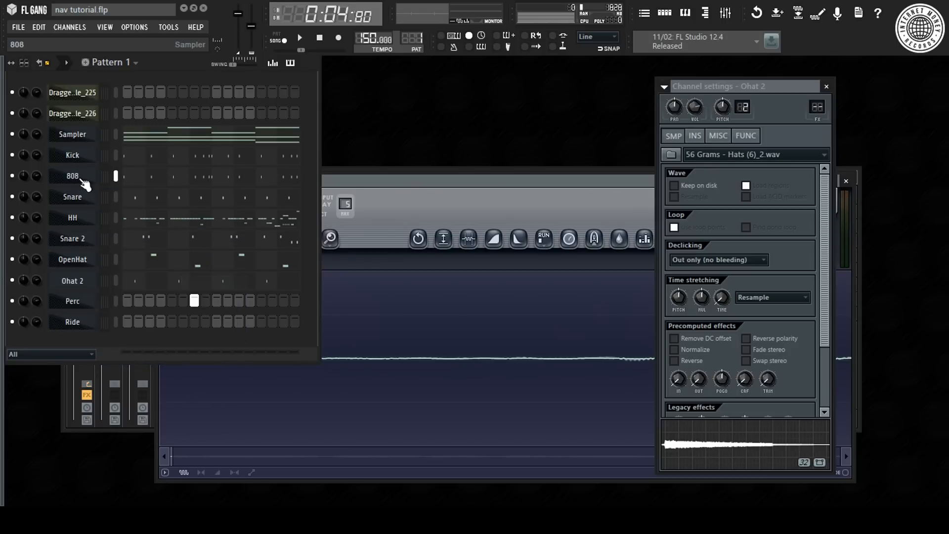
# Extend the A#4 notes in the 808 piano roll so each reaches the next one, and audition the pattern.
pyautogui.rightClick(81, 183)
pyautogui.click(123, 177)
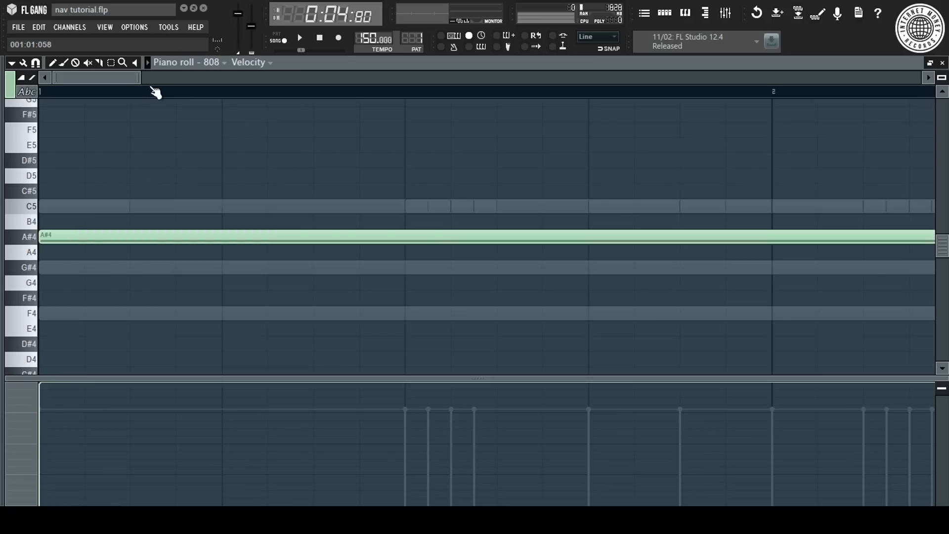
pyautogui.scroll(-4, 154, 92)
pyautogui.press('space')
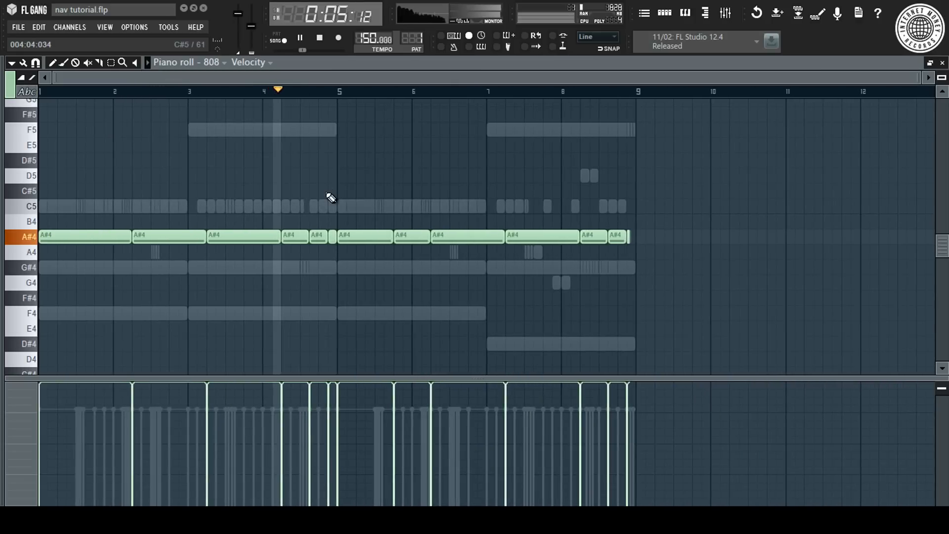
pyautogui.press('space')
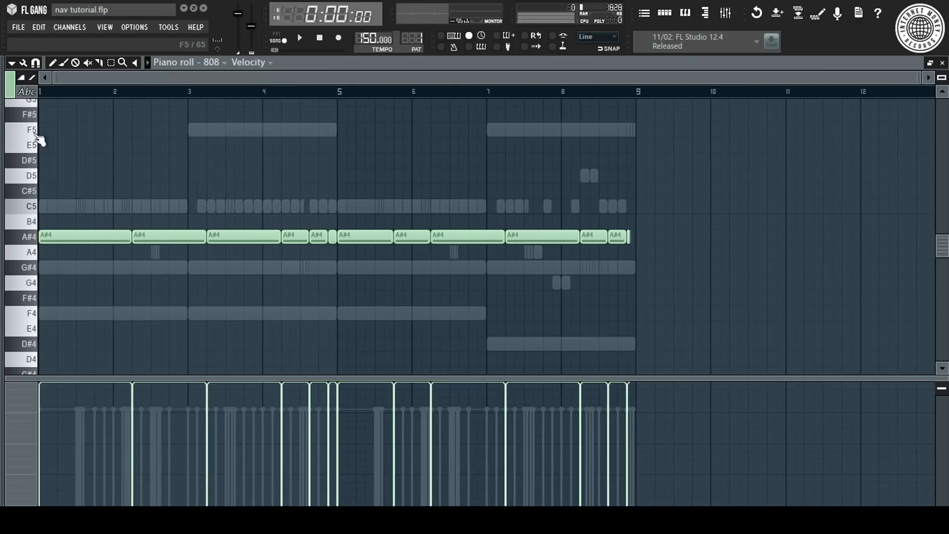
# Transpose all the 808 notes up to C7, auditioning the pitch at A#6 and B6 on the way.
pyautogui.hotkey('ctrl', 'Up')
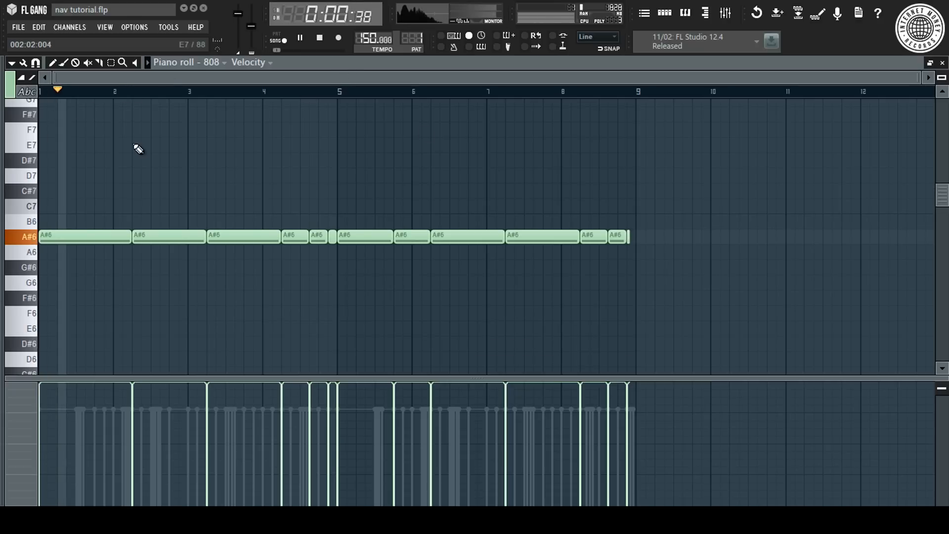
pyautogui.press('space')
pyautogui.press('Up')
pyautogui.press('space')
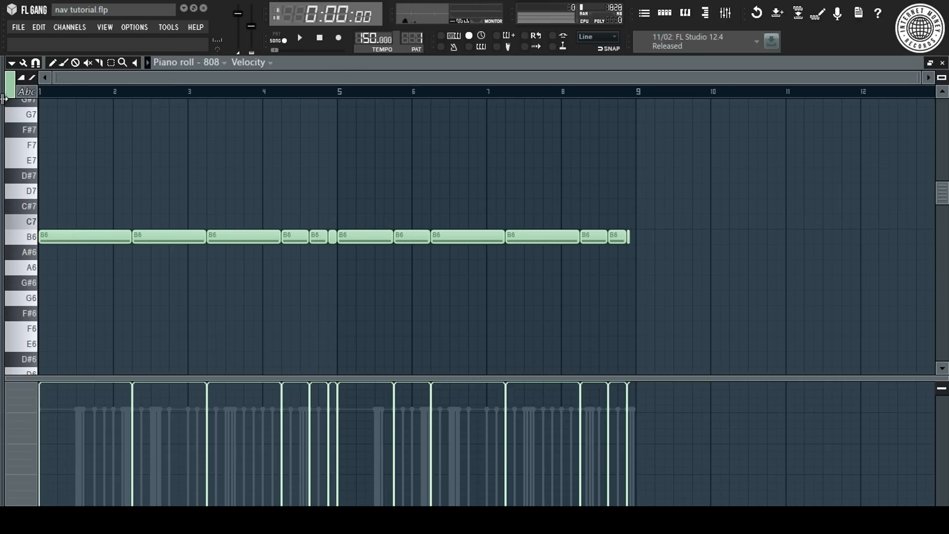
pyautogui.press('F7')
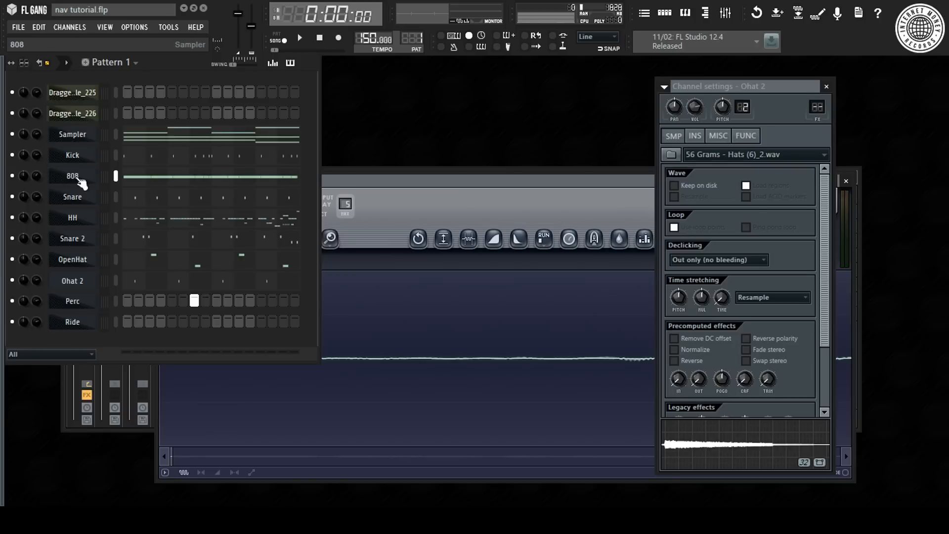
pyautogui.click(131, 178)
pyautogui.press('space')
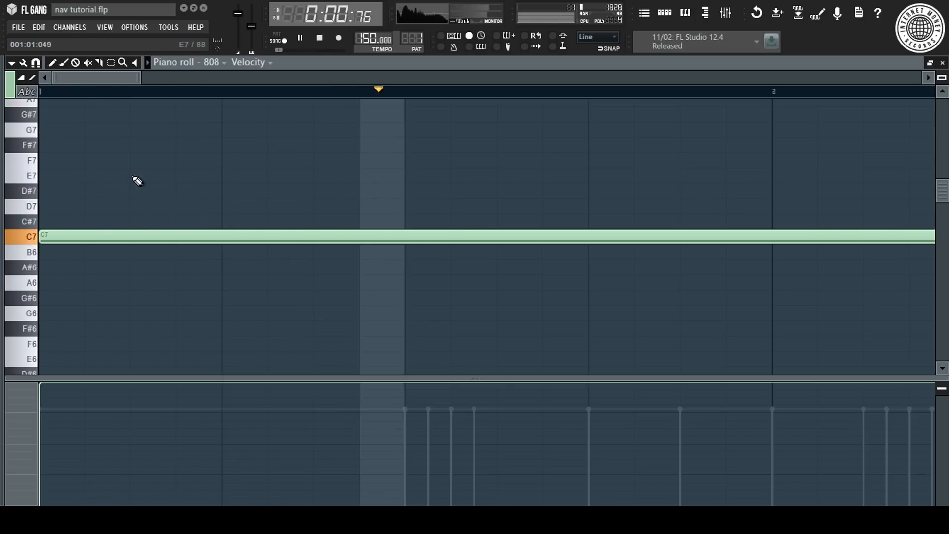
# Open the 808's channel settings, then lower all its piano roll notes two octaves to C5 and audition them.
pyautogui.press('F7')
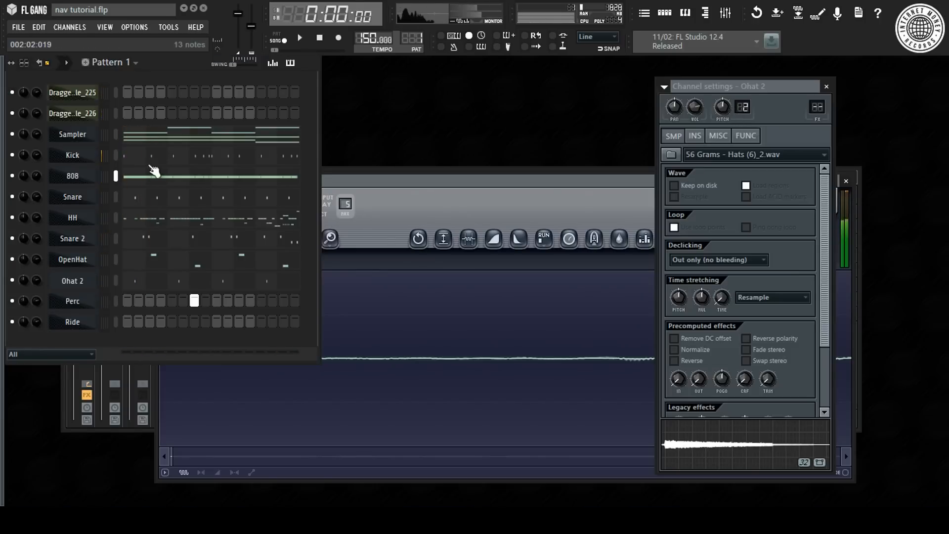
pyautogui.click(92, 182)
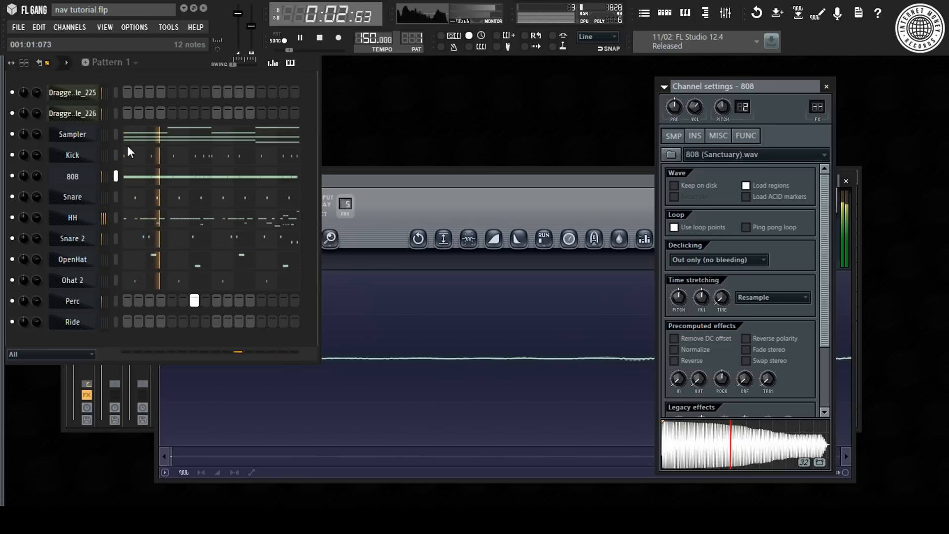
pyautogui.rightClick(66, 176)
pyautogui.click(137, 173)
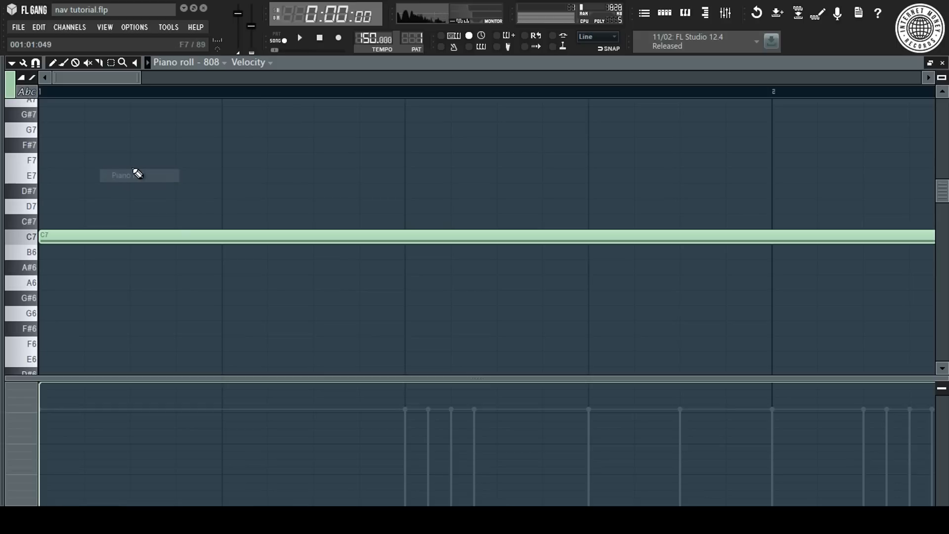
pyautogui.hotkey('ctrl', 'Down')
pyautogui.press('space')
pyautogui.press('space')
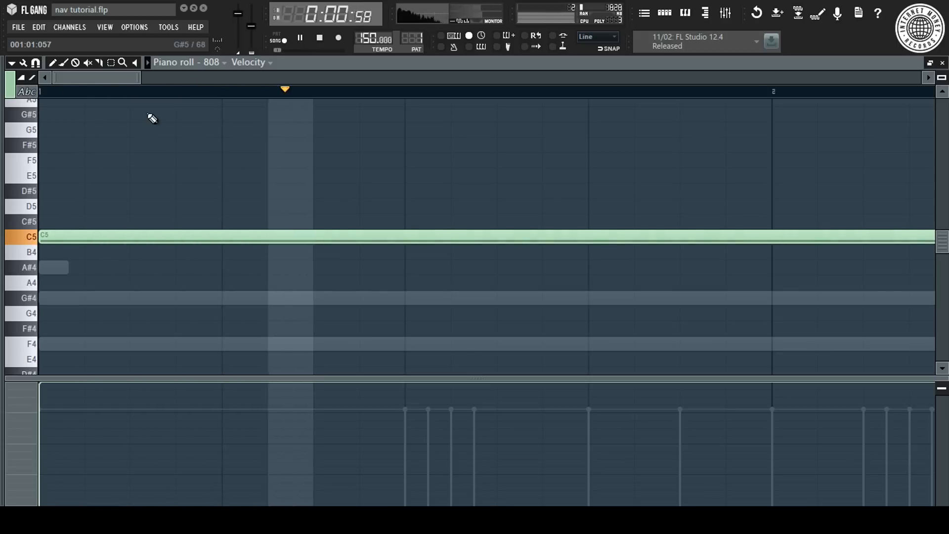
# Move the 808 note at beat 2 of bar 4 down to G#4.
pyautogui.scroll(-6, 178, 94)
pyautogui.scroll(-1, 182, 98)
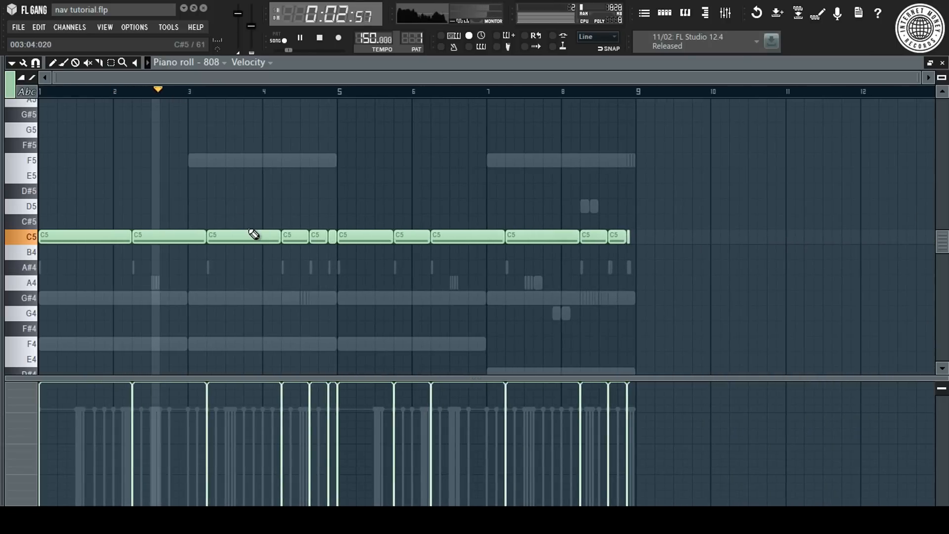
pyautogui.moveTo(283, 237); pyautogui.dragTo(319, 295)
# Transpose the whole 808 line up two octaves so its main notes sit on C7, auditioning the sound.
pyautogui.hotkey('ctrl', 'Up')
pyautogui.hotkey('ctrl', 'Up')
pyautogui.press('space')
pyautogui.press('space')
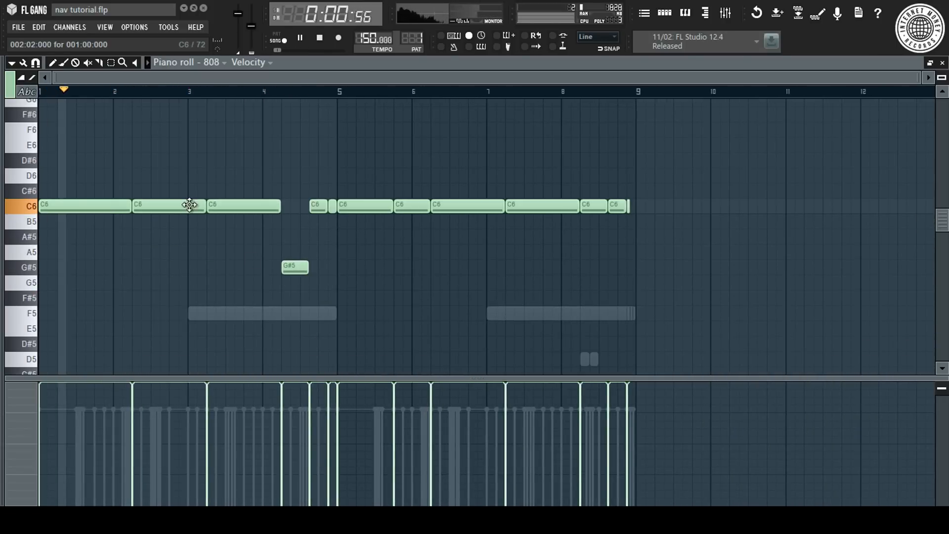
pyautogui.press('space')
pyautogui.press('space')
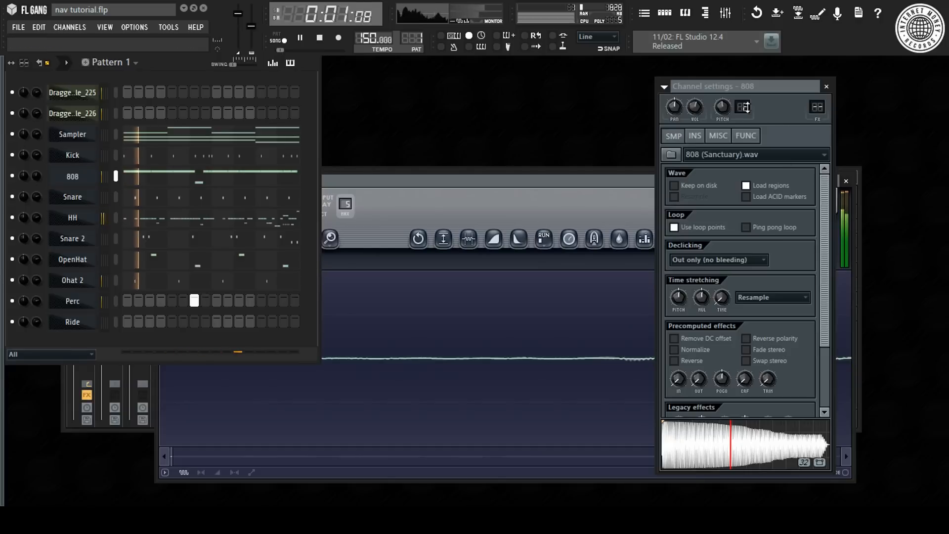
pyautogui.rightClick(103, 171)
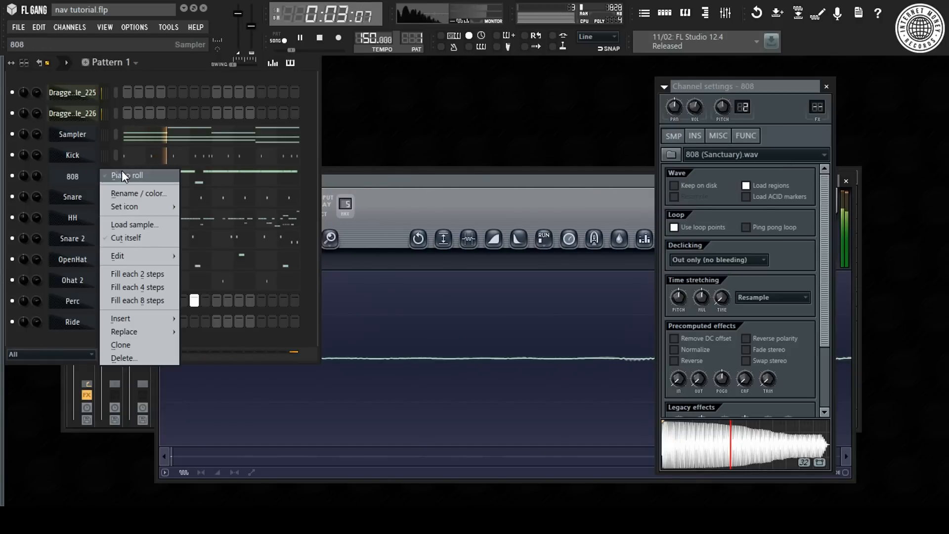
pyautogui.click(123, 174)
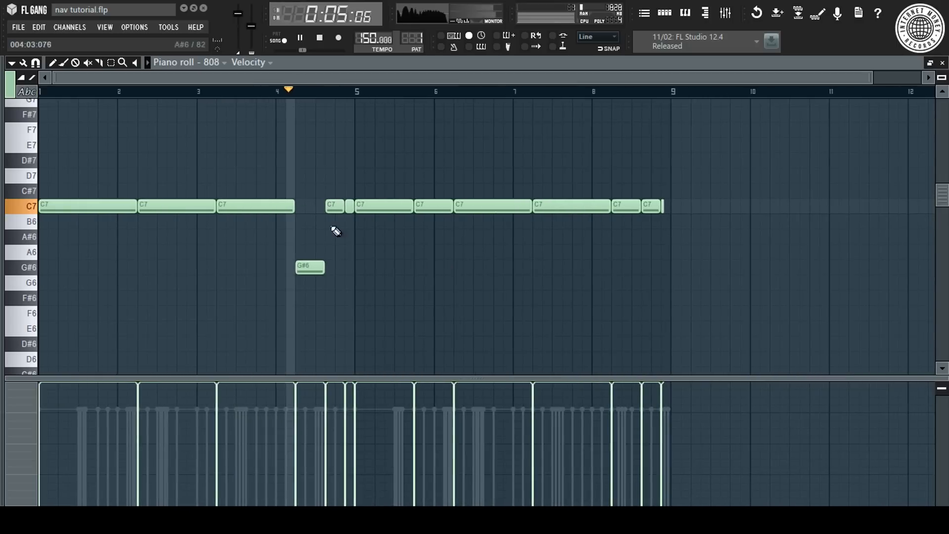
# Move the last two 808 notes of bar 4 down to G#6.
pyautogui.moveTo(333, 205); pyautogui.dragTo(331, 280)
pyautogui.press('space')
pyautogui.press('space')
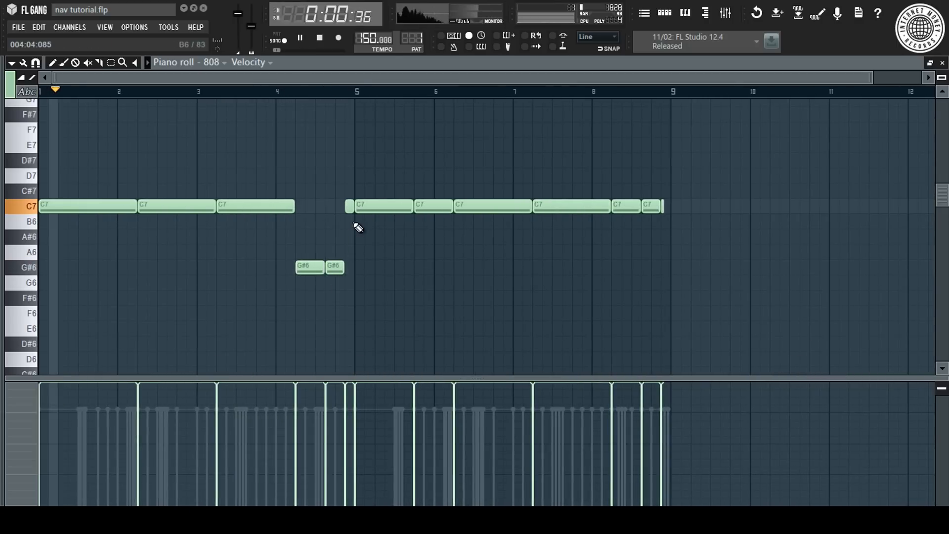
pyautogui.moveTo(347, 205); pyautogui.dragTo(348, 273)
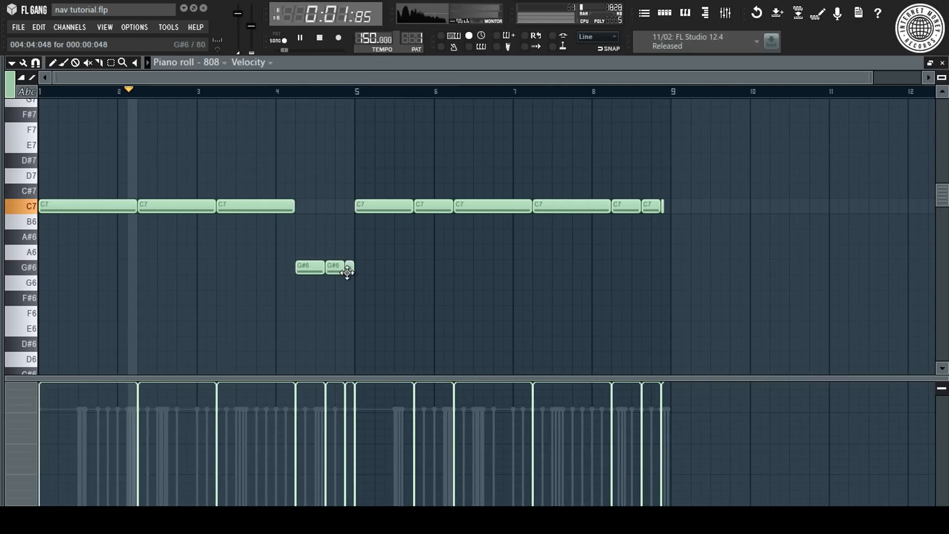
# Add a short G#6 slide note halfway through beat 3 of bar 3 and transpose the whole 808 line down two octaves.
pyautogui.click(251, 268)
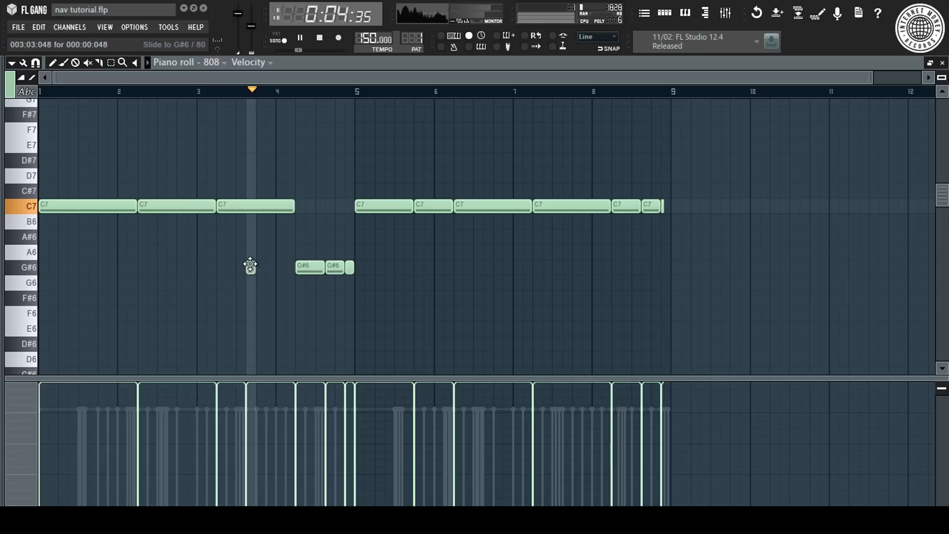
pyautogui.hotkey('ctrl', 'Down')
pyautogui.hotkey('ctrl', 'Down')
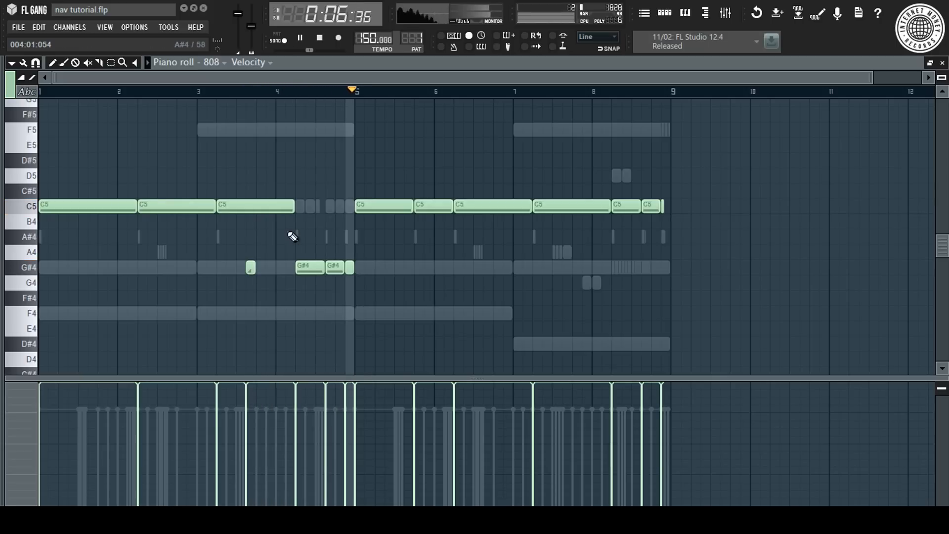
pyautogui.press('space')
# Replace the 808 notes in bars 5 to 8 with a duplicate of bars 1 to 4.
pyautogui.moveTo(407, 183); pyautogui.dragTo(752, 290)
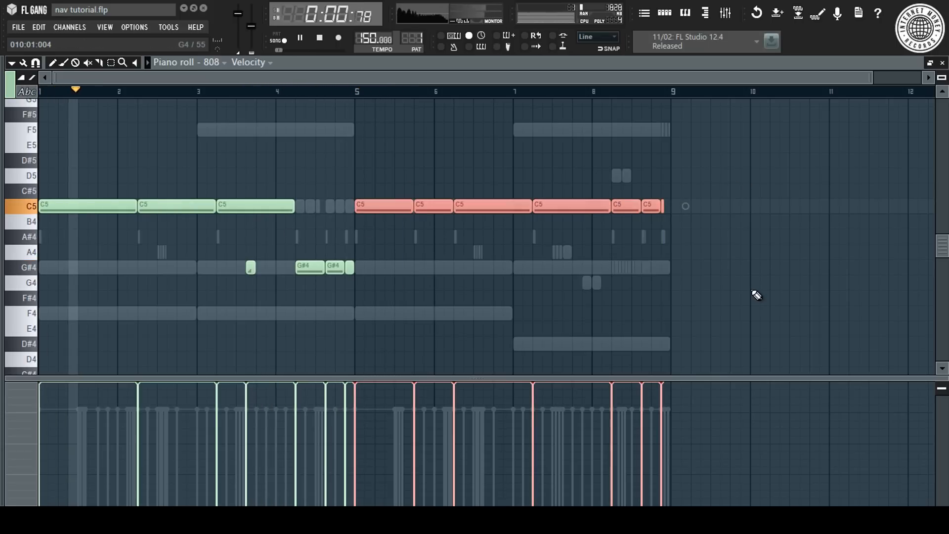
pyautogui.press('Delete')
pyautogui.hotkey('ctrl', 'b')
# Add an 808 note at beat 4 of bar 5, fit it between its neighbours and raise it an octave to C6.
pyautogui.click(417, 205)
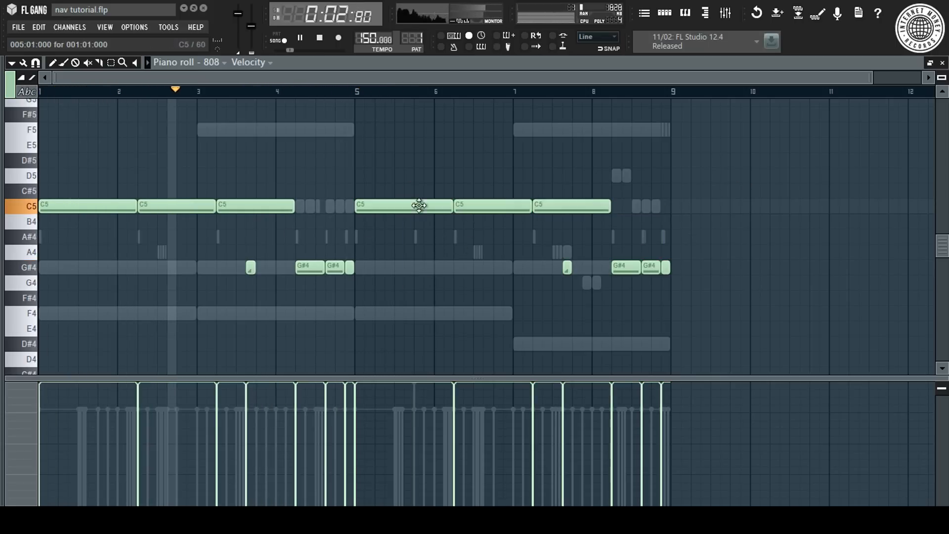
pyautogui.moveTo(429, 185); pyautogui.dragTo(414, 233)
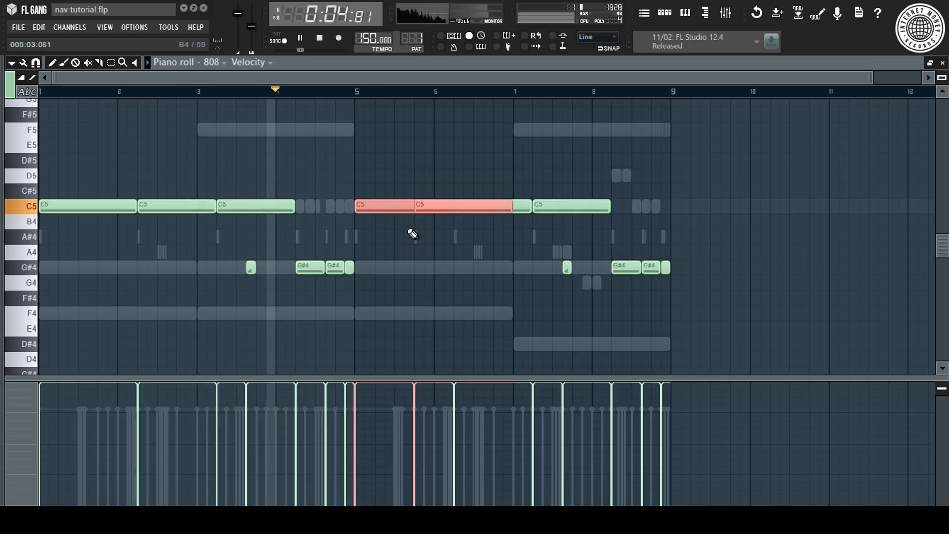
pyautogui.hotkey('ctrl', 'l')
pyautogui.keyDown('ctrl'); pyautogui.click(438, 210); pyautogui.keyUp('ctrl')
pyautogui.hotkey('ctrl', 'Up')
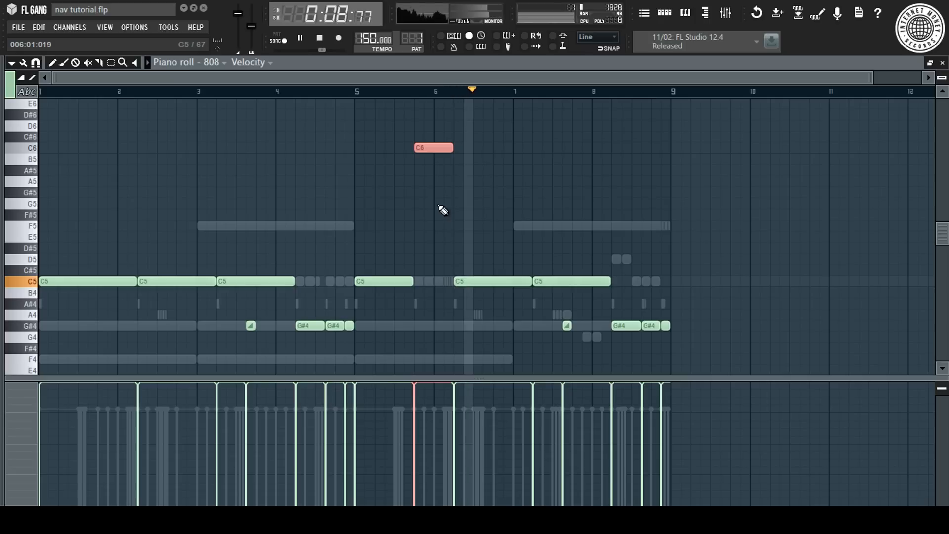
# Raise the 808 note halfway through beat 3 of bar 8 by an octave to G#5.
pyautogui.click(439, 209)
pyautogui.keyDown('ctrl'); pyautogui.click(653, 327); pyautogui.keyUp('ctrl')
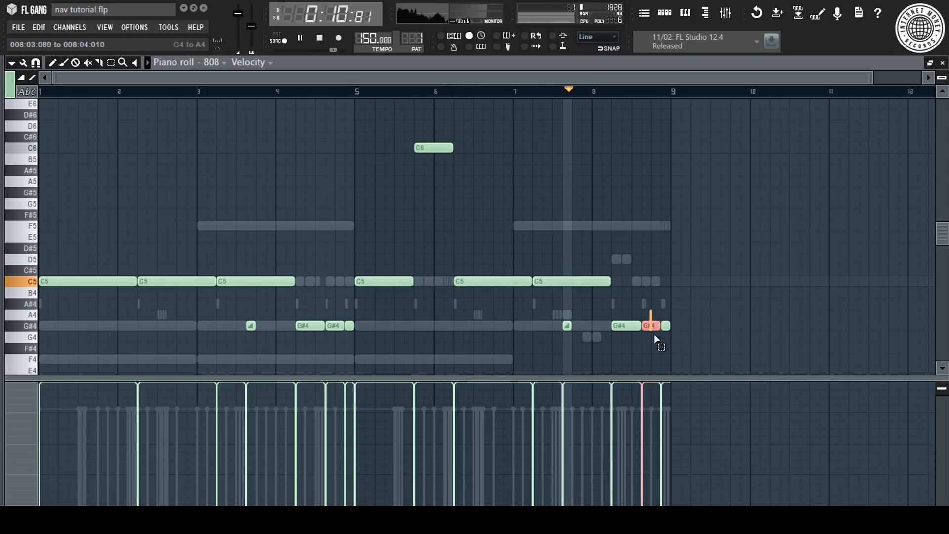
pyautogui.hotkey('ctrl', 'Up')
# Delete the 808 slide note in bar 7 and move the long note at beat 2 of bar 7 down to G#4.
pyautogui.click(527, 221)
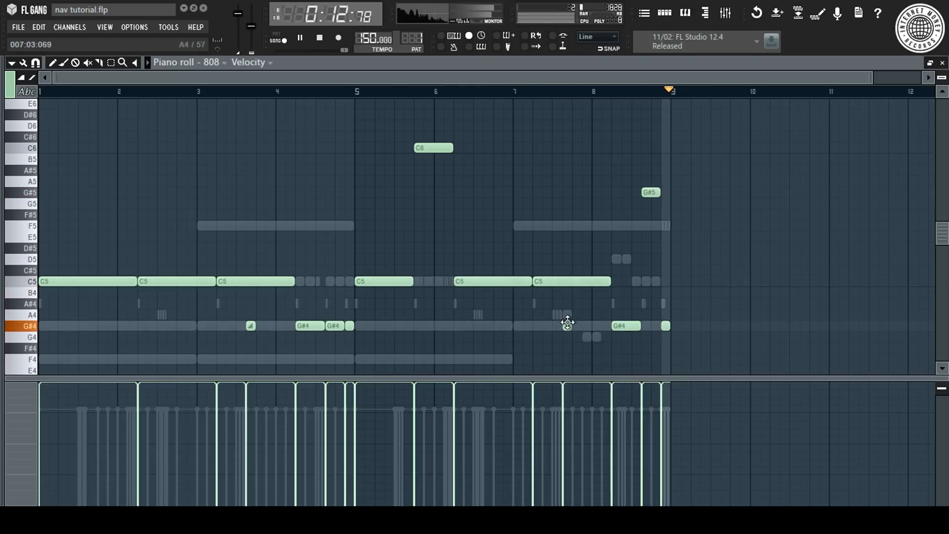
pyautogui.moveTo(568, 285); pyautogui.dragTo(569, 331)
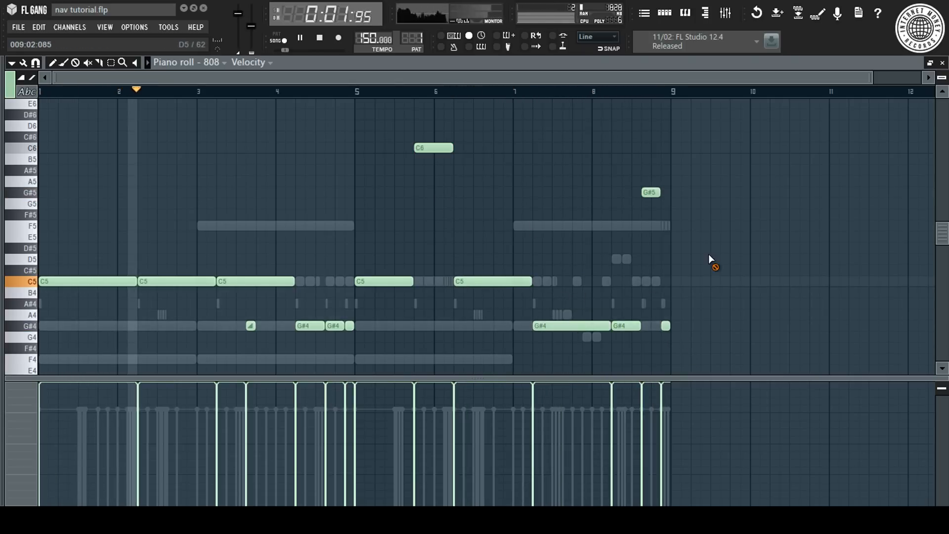
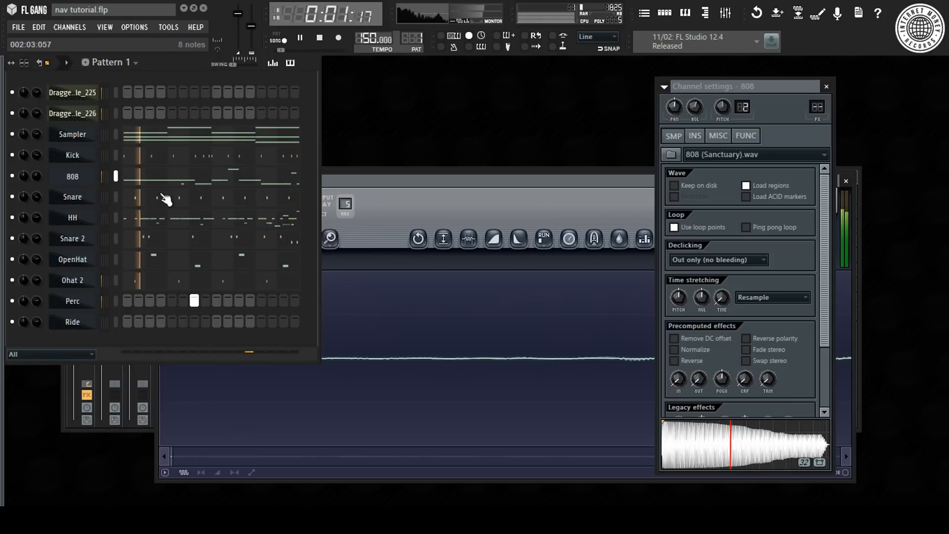
# Place one-bar C5 notes for the Ride in bars 1 through 8 of its piano roll.
pyautogui.click(131, 322)
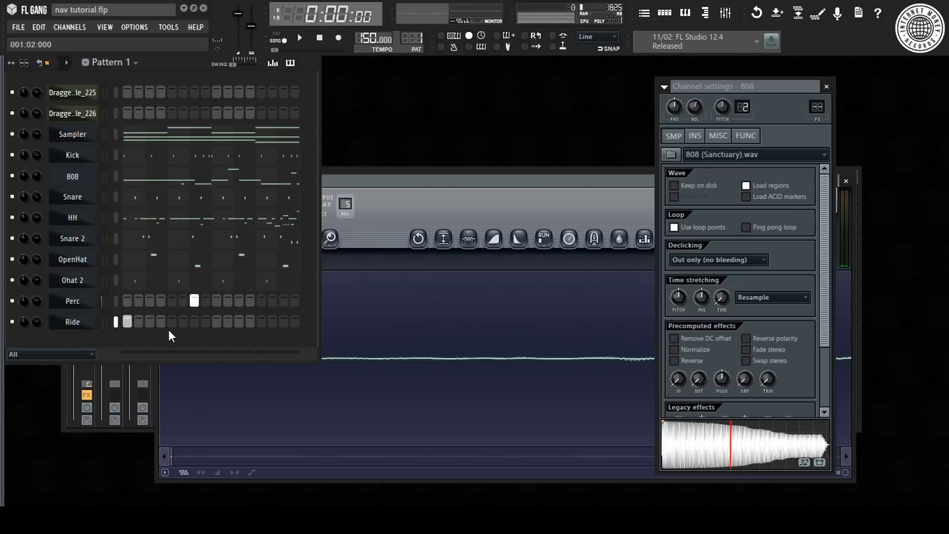
pyautogui.click(114, 322)
pyautogui.press('space')
pyautogui.rightClick(96, 322)
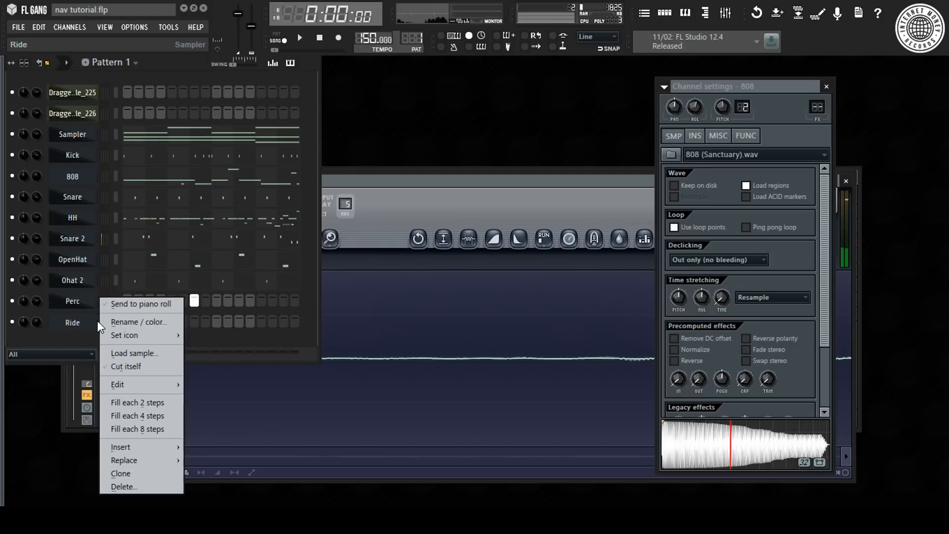
pyautogui.click(137, 303)
pyautogui.press('space')
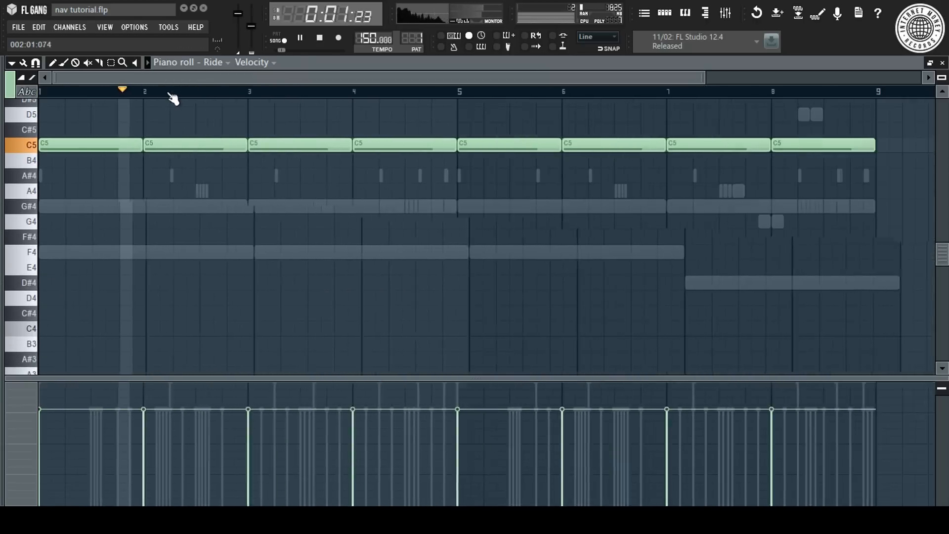
# Delete the Ride notes in all bars except 1 and 5, and play the pattern back.
pyautogui.press('space')
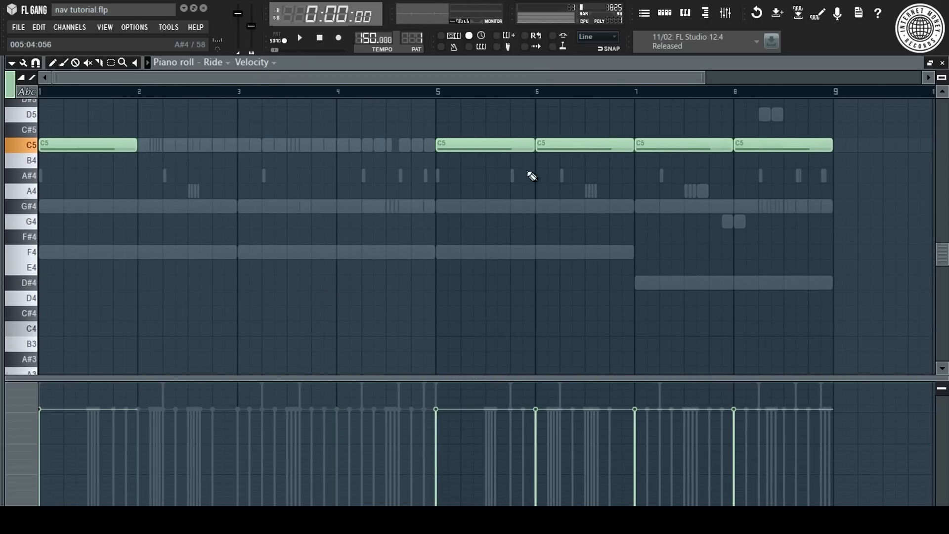
pyautogui.scroll(1, 598, 171)
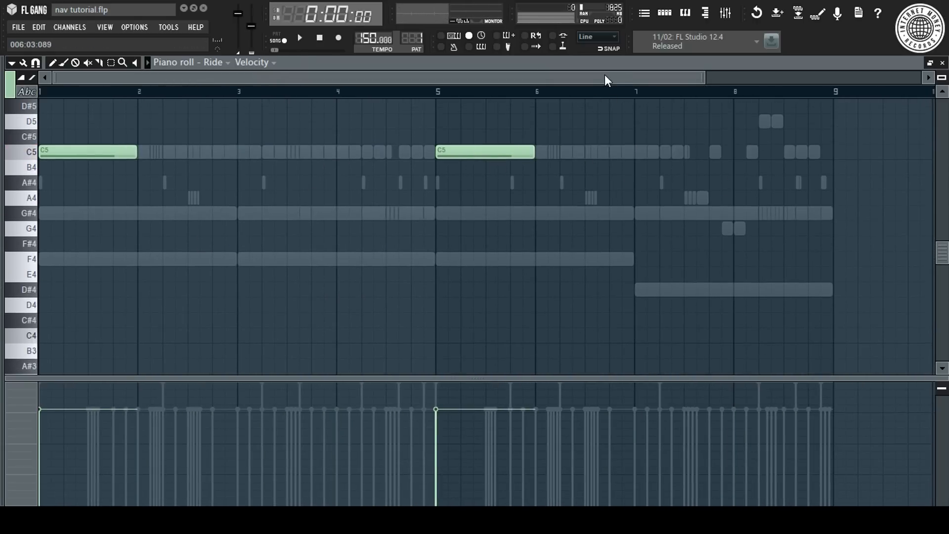
pyautogui.scroll(-2, 608, 92)
pyautogui.press('space')
pyautogui.scroll(3, 410, 248)
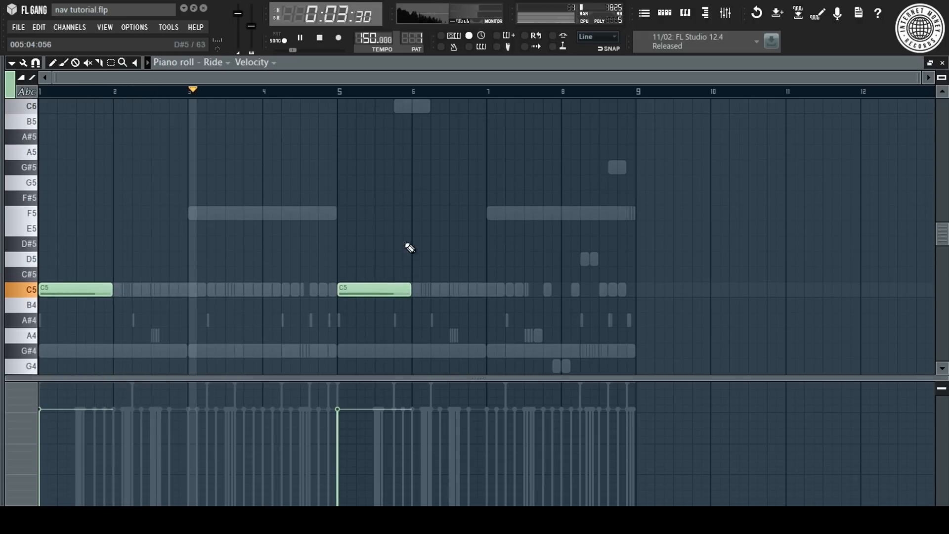
pyautogui.press('F7')
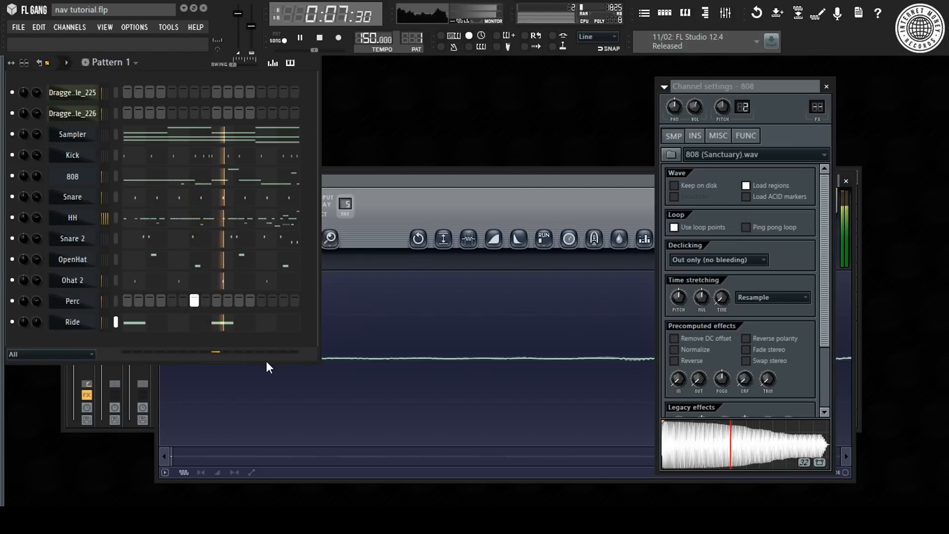
pyautogui.press('space')
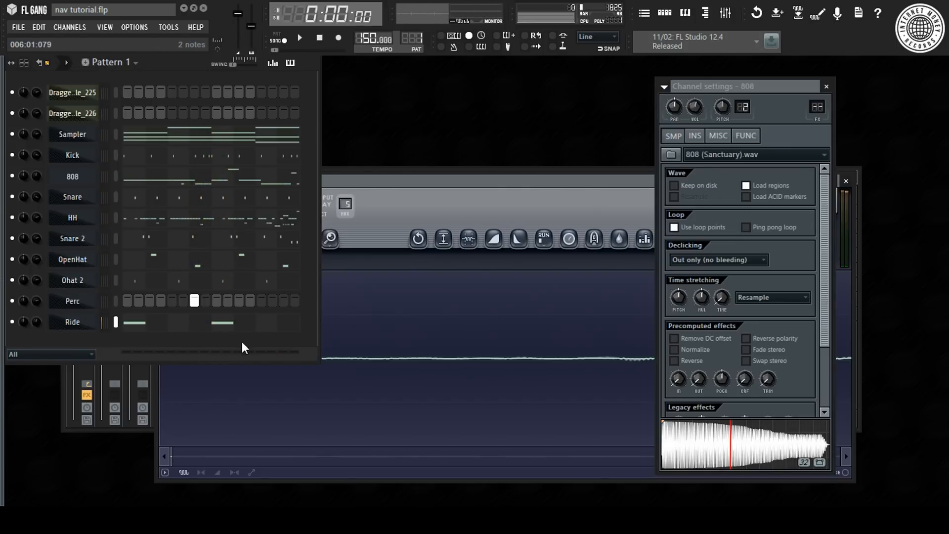
# Review the Ride channel's instrument and function settings while playing the pattern.
pyautogui.click(85, 328)
pyautogui.click(695, 135)
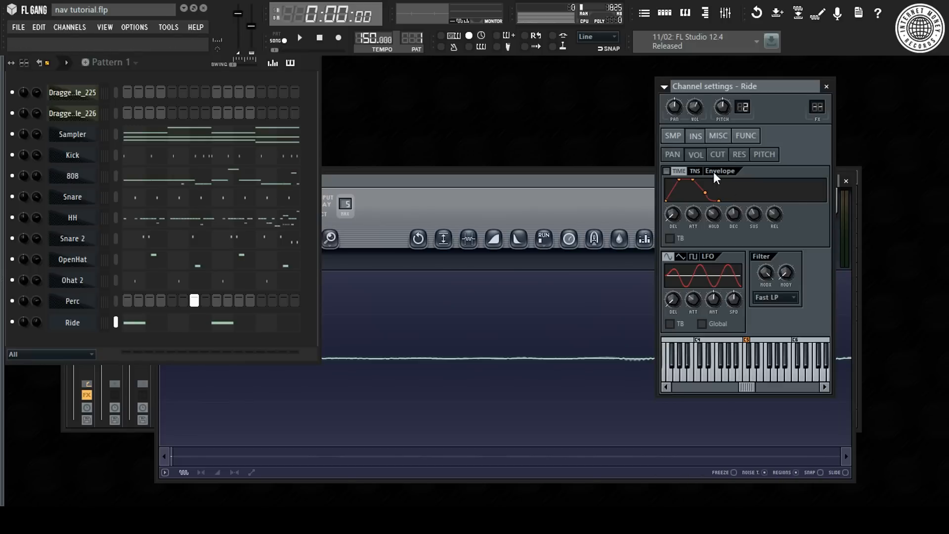
pyautogui.click(745, 136)
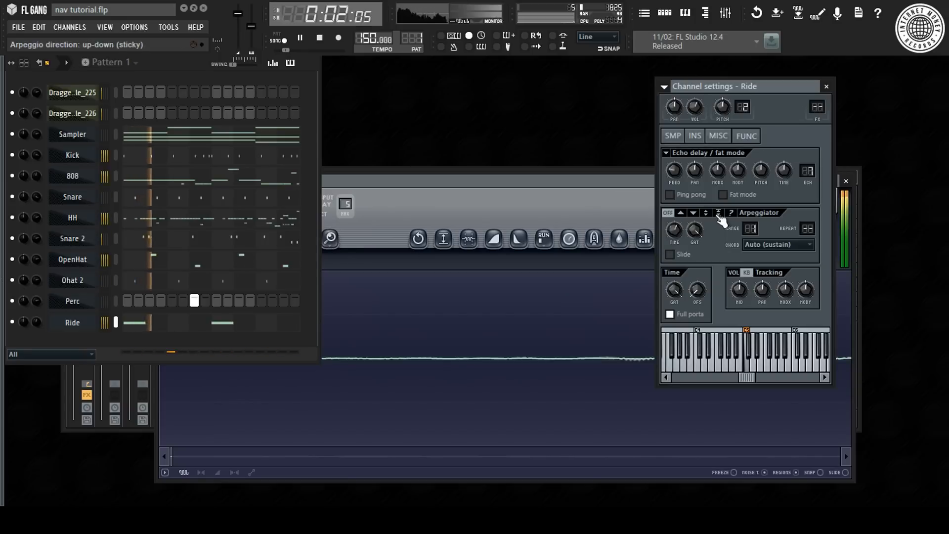
pyautogui.press('space')
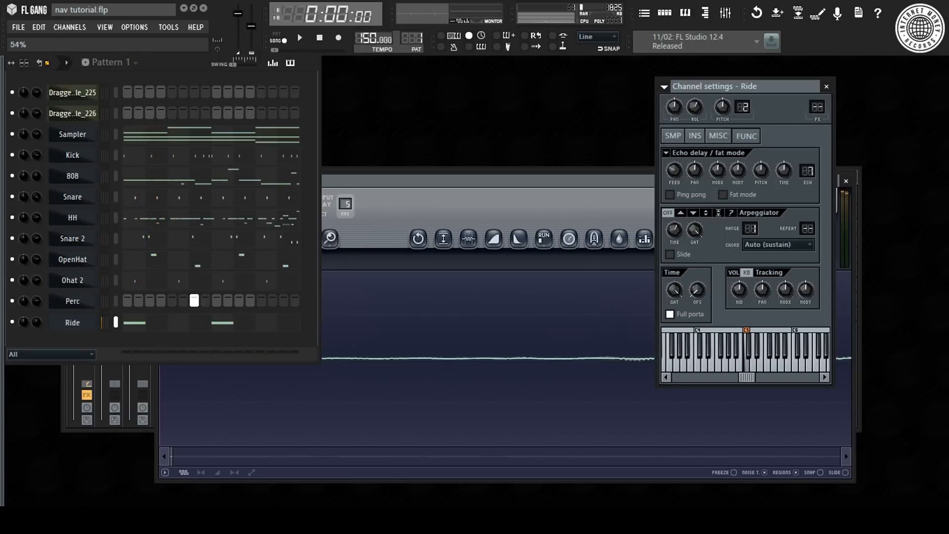
pyautogui.press('space')
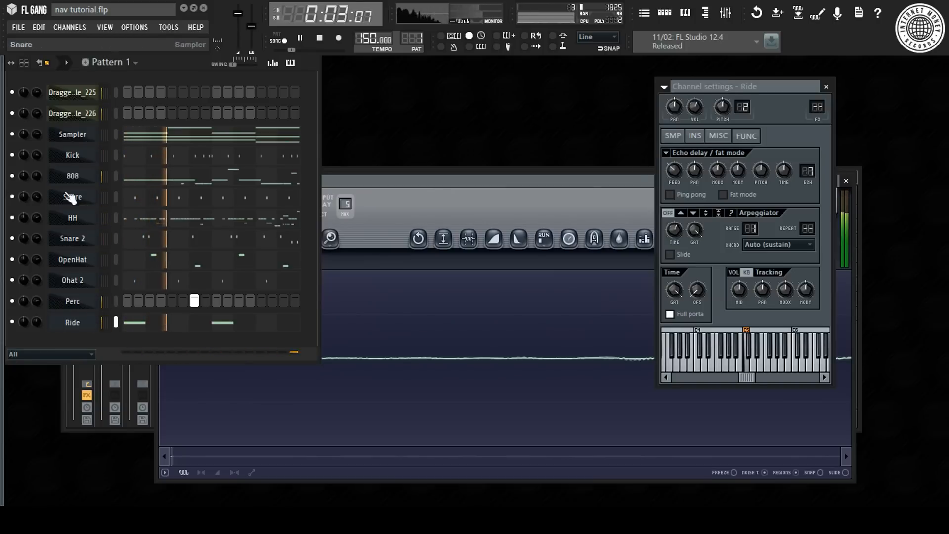
# Insert an Omnisphere instrument channel above the Sampler channel and move its plugin window clear of the channel list.
pyautogui.rightClick(82, 138)
pyautogui.moveTo(134, 274)
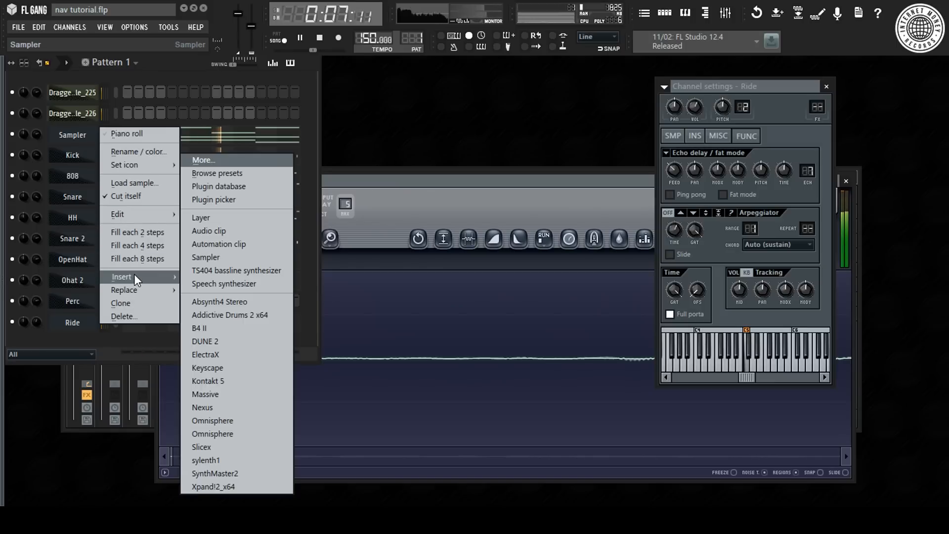
pyautogui.click(252, 418)
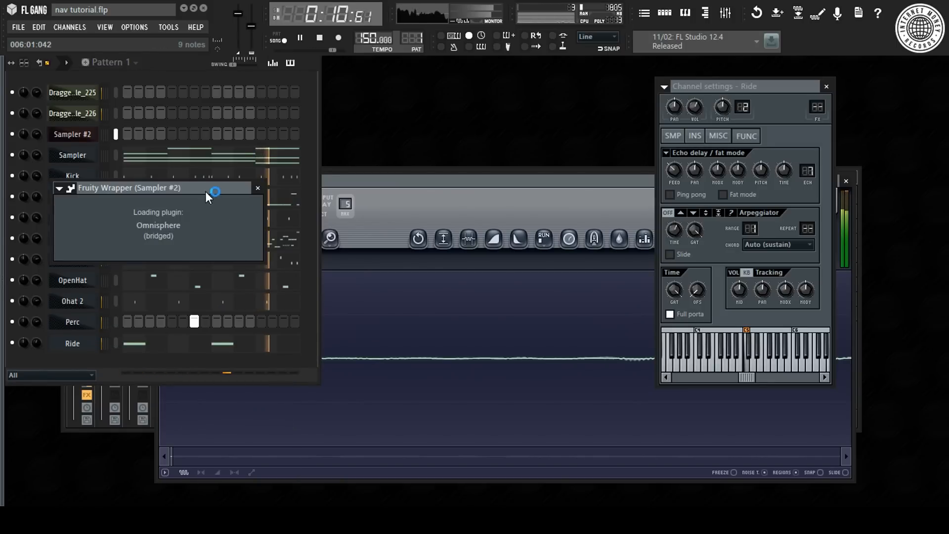
pyautogui.press('space')
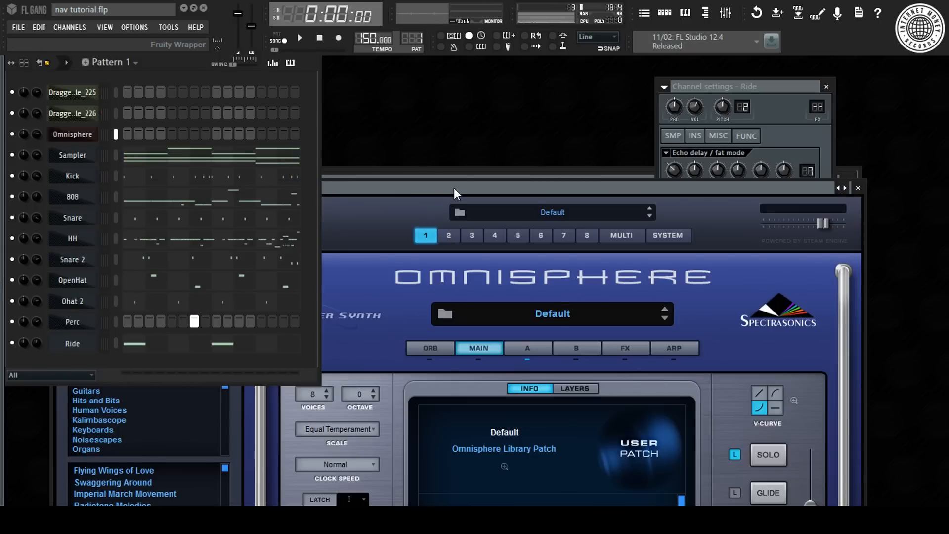
pyautogui.moveTo(454, 188); pyautogui.dragTo(535, 108)
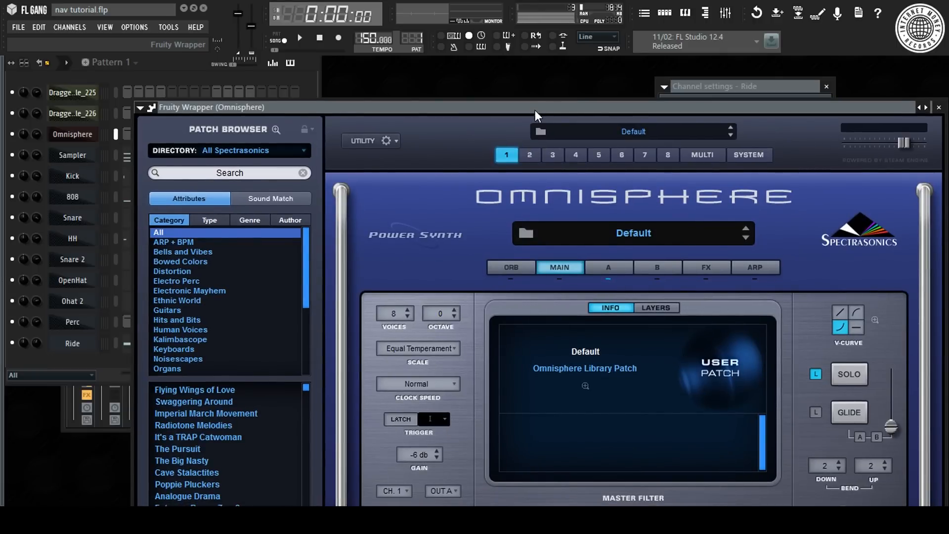
# Search the Keyboards patches in Omnisphere for "backwards" and load Backwards Piano.
pyautogui.click(677, 239)
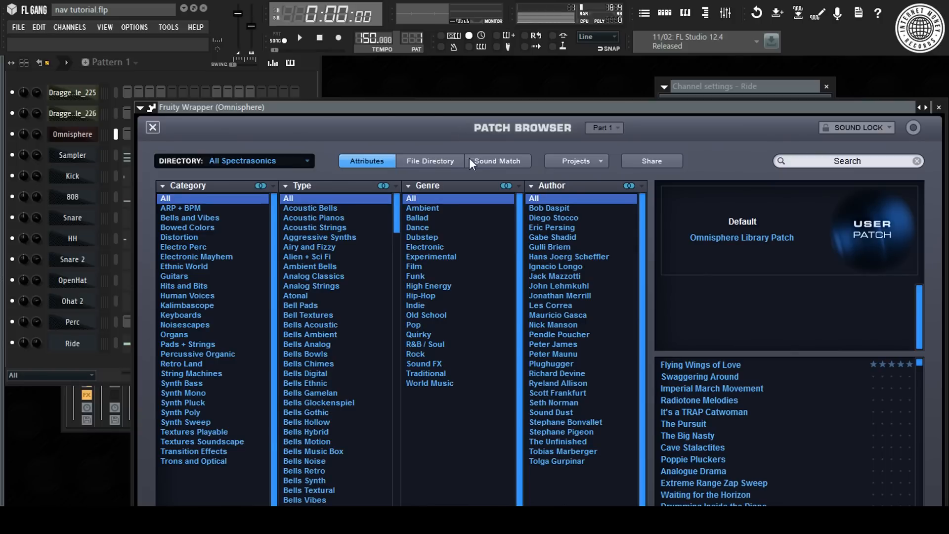
pyautogui.moveTo(247, 113); pyautogui.dragTo(278, 3)
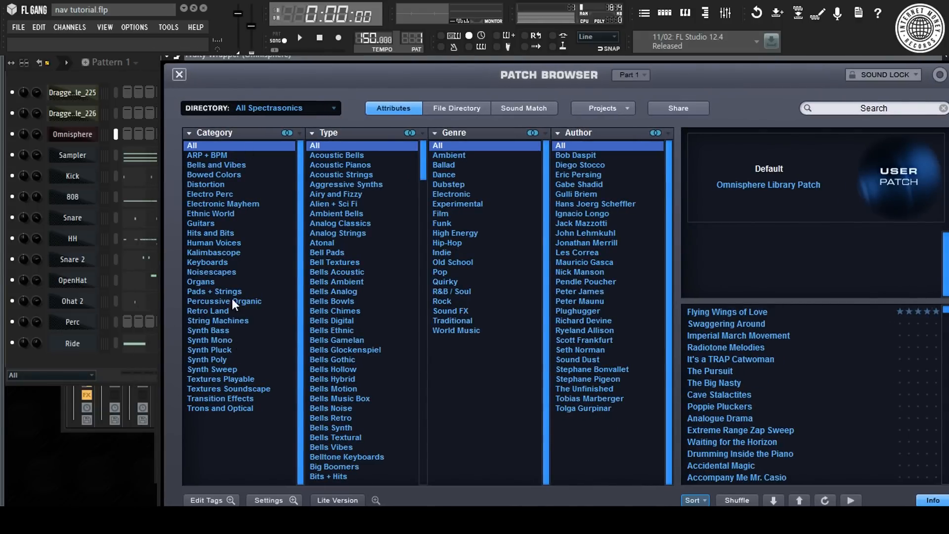
pyautogui.click(207, 263)
pyautogui.scroll(-5, 796, 366)
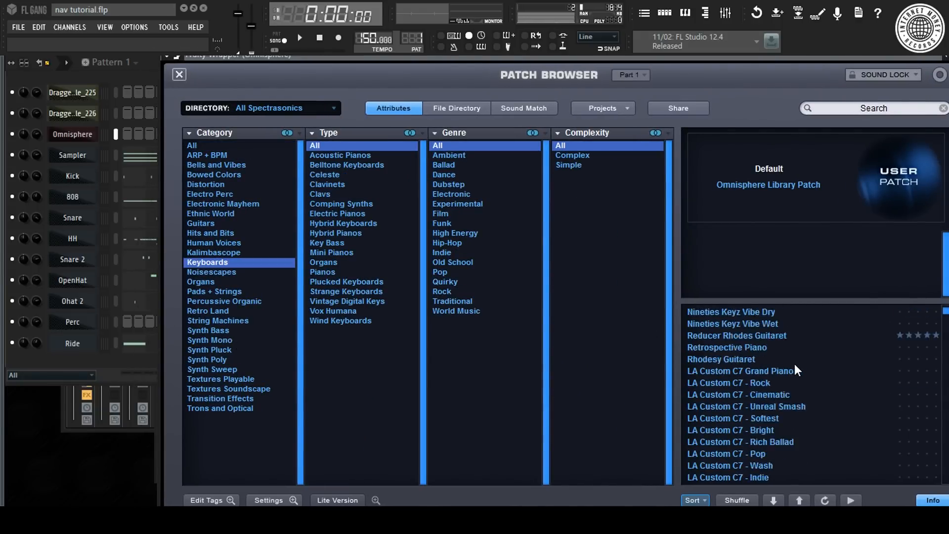
pyautogui.scroll(5, 797, 365)
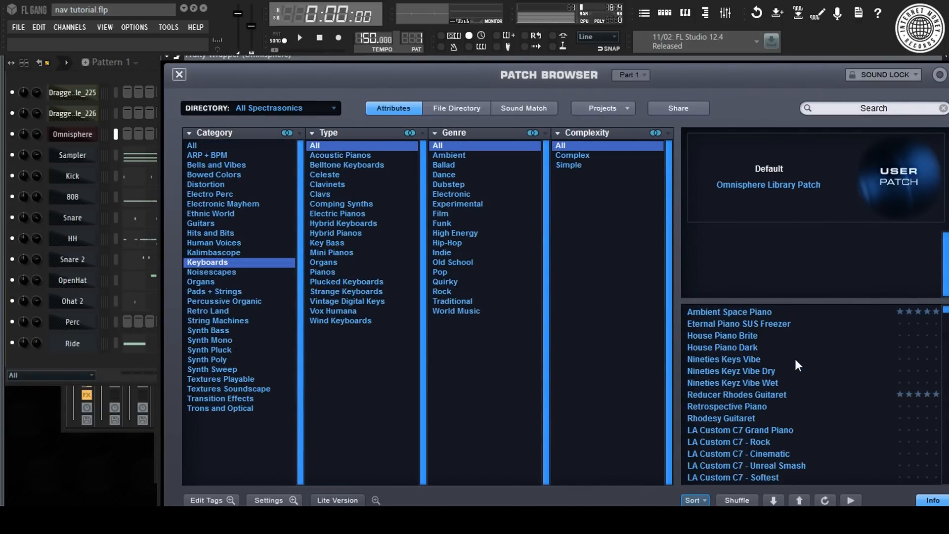
pyautogui.click(896, 110)
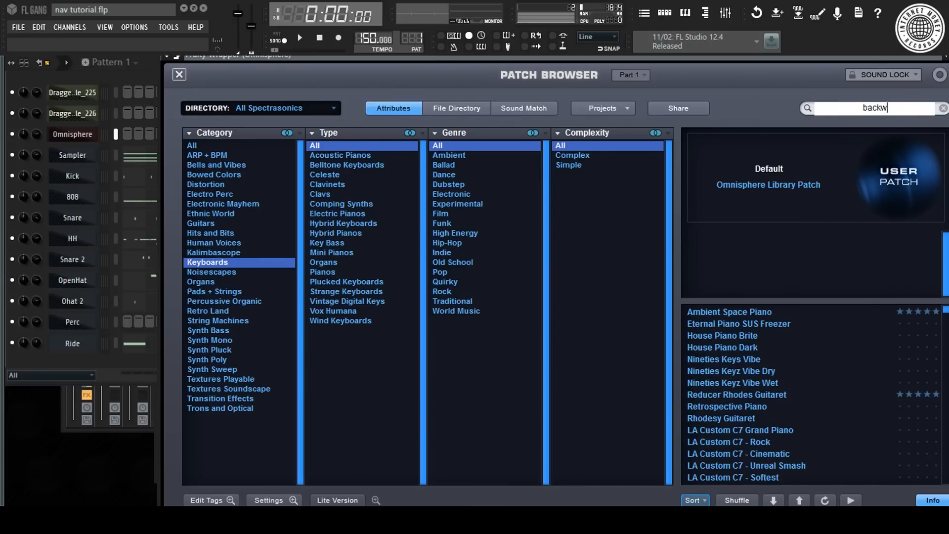
pyautogui.press('Return')
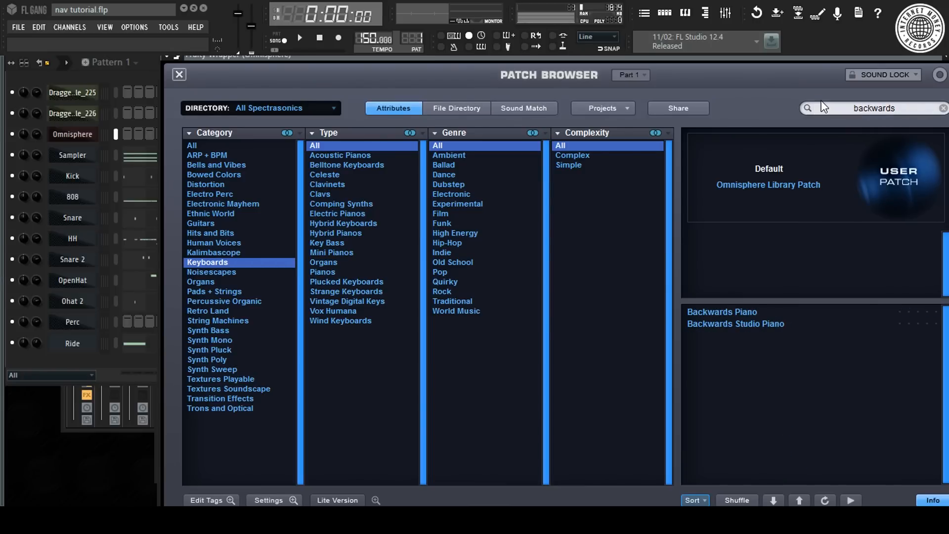
pyautogui.click(768, 313)
# Draw a one-bar G5 note at bar 1 in the Omnisphere channel's piano roll and play it back.
pyautogui.click(94, 83)
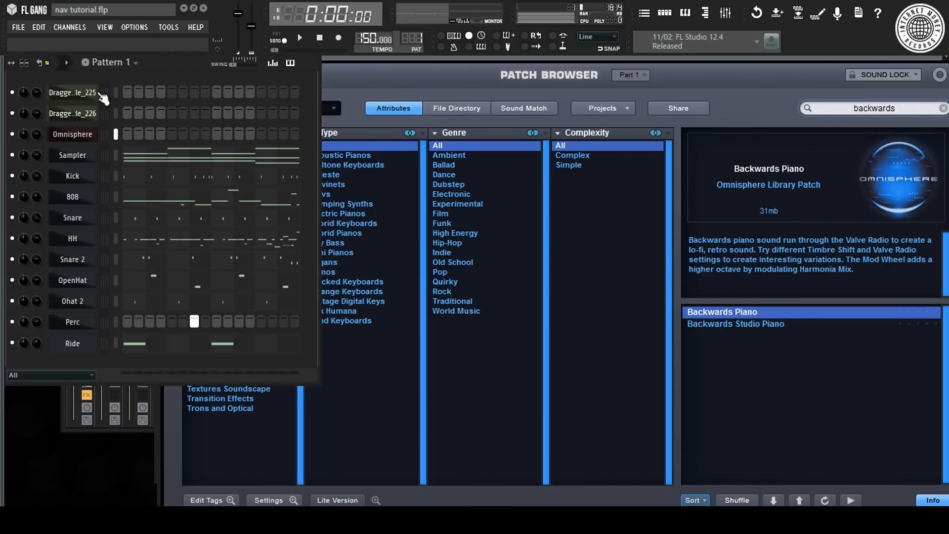
pyautogui.rightClick(85, 142)
pyautogui.click(113, 132)
pyautogui.scroll(-5, 121, 89)
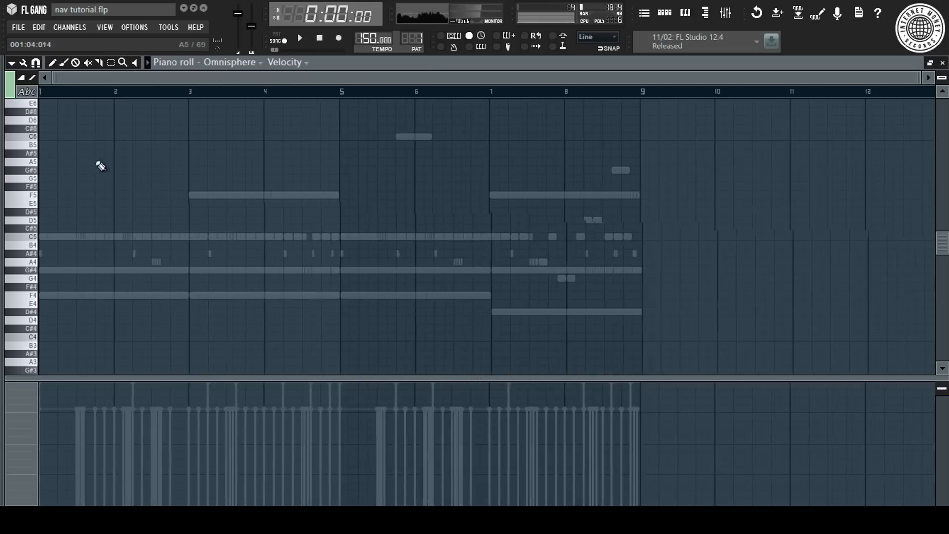
pyautogui.click(54, 179)
pyautogui.moveTo(54, 179)
pyautogui.mouseDown()
pyautogui.moveTo(45, 170)
pyautogui.moveTo(72, 179)
pyautogui.mouseUp()
pyautogui.press('space')
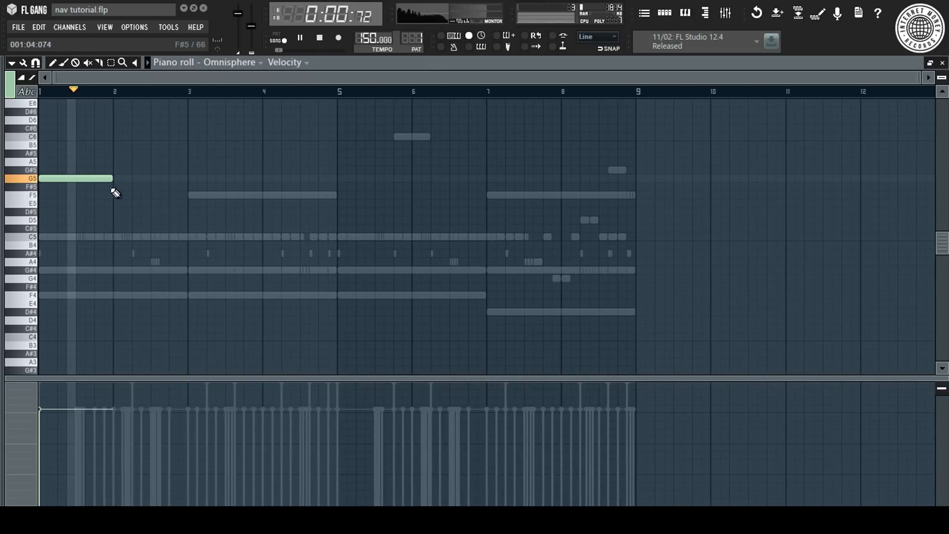
# Add one-bar Omnisphere notes at F5 in bar 3 and C#5 in bar 4.
pyautogui.click(193, 194)
pyautogui.press('space')
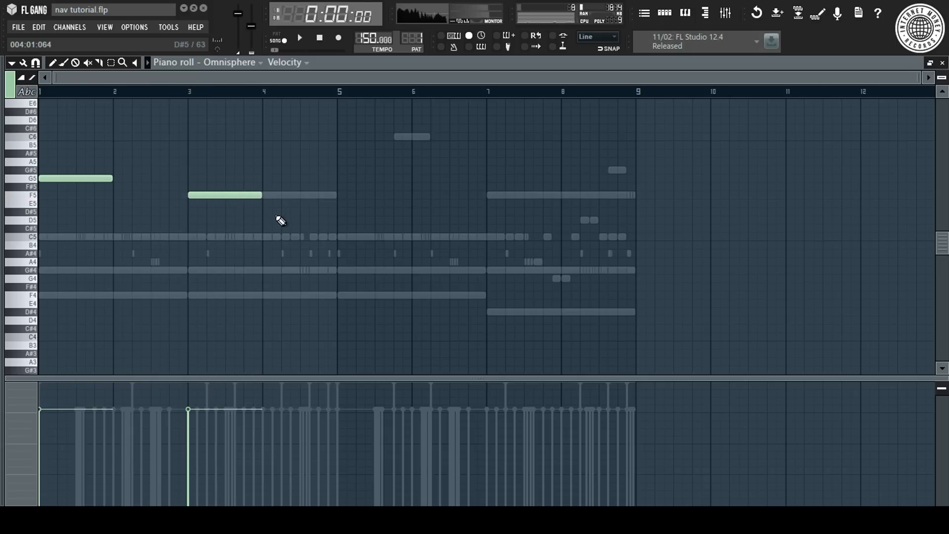
pyautogui.click(271, 219)
pyautogui.moveTo(271, 220); pyautogui.dragTo(271, 228)
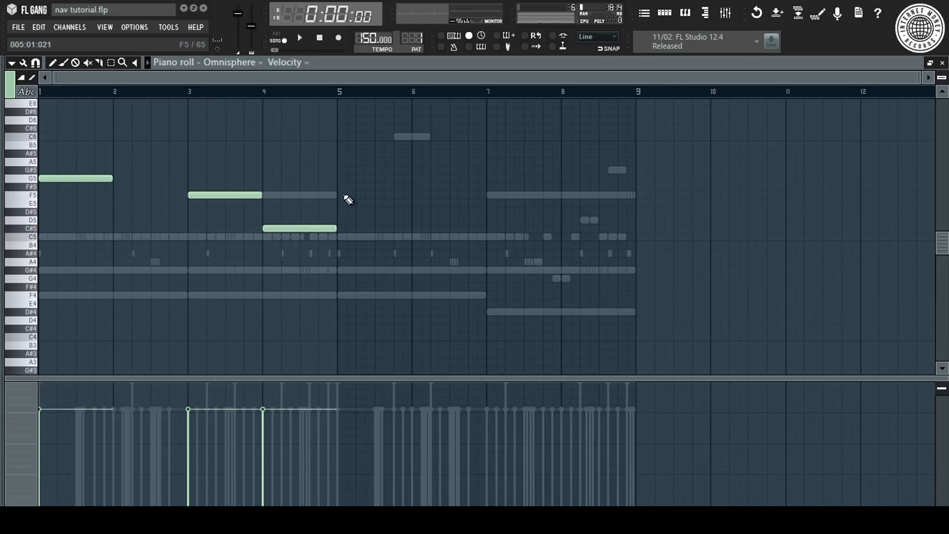
# Stretch the opening G5 note to two bars and try out an F5 note at bar 5.
pyautogui.click(344, 194)
pyautogui.press('space')
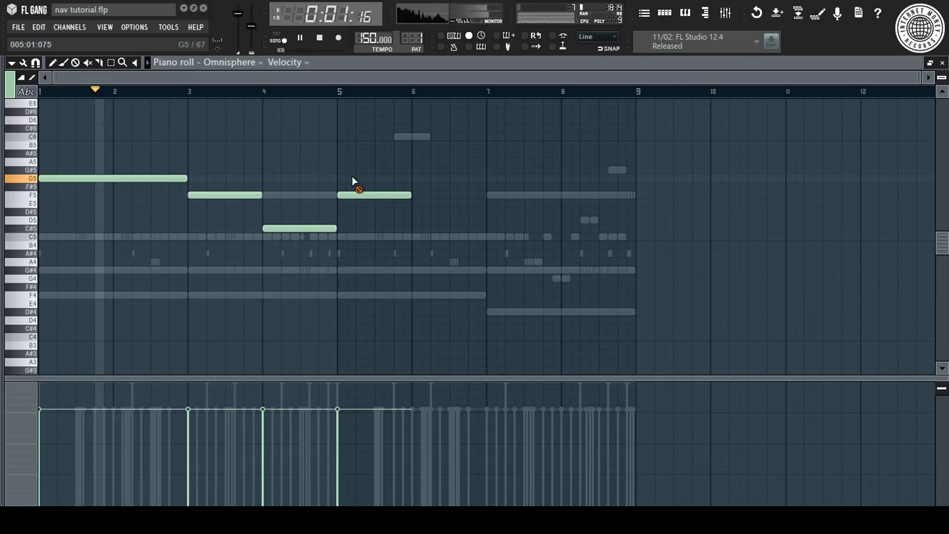
pyautogui.rightClick(354, 193)
pyautogui.press('space')
# Duplicate the four-bar Omnisphere melody into bars 5 through 8.
pyautogui.hotkey('ctrl', 'b')
pyautogui.press('space')
pyautogui.hotkey('ctrl', 'd')
# Leave the piano roll, solo the Omnisphere channel and bring its plugin window to the front.
pyautogui.press('F7')
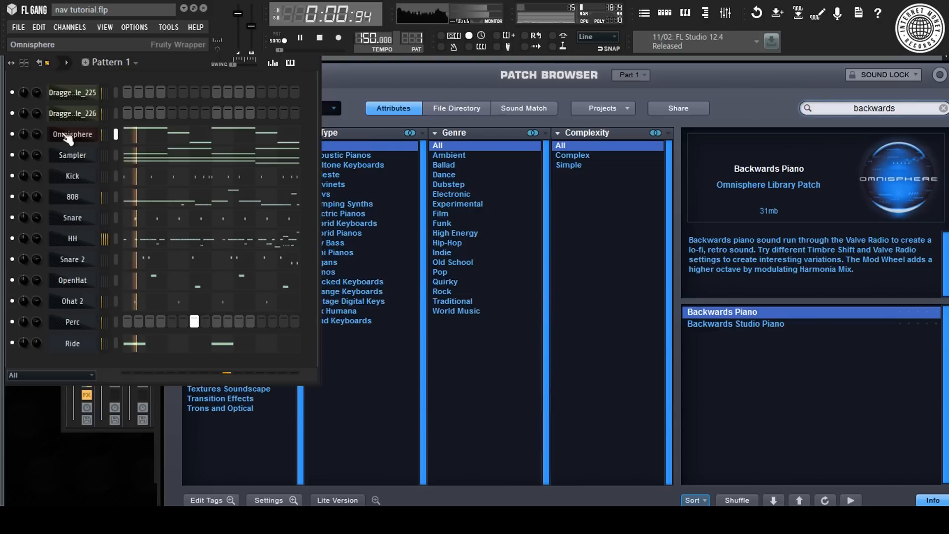
pyautogui.rightClick(14, 134)
pyautogui.click(44, 142)
pyautogui.press('space')
pyautogui.click(387, 64)
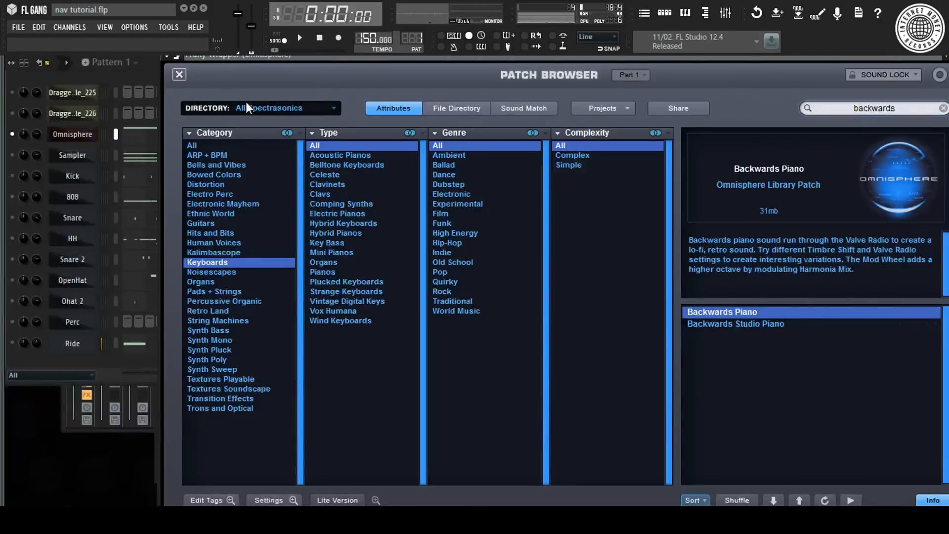
# Add a Pro-Verb reverb below Valve Radio in the Backwards Piano's common effects rack and raise its mix level.
pyautogui.click(179, 75)
pyautogui.click(754, 216)
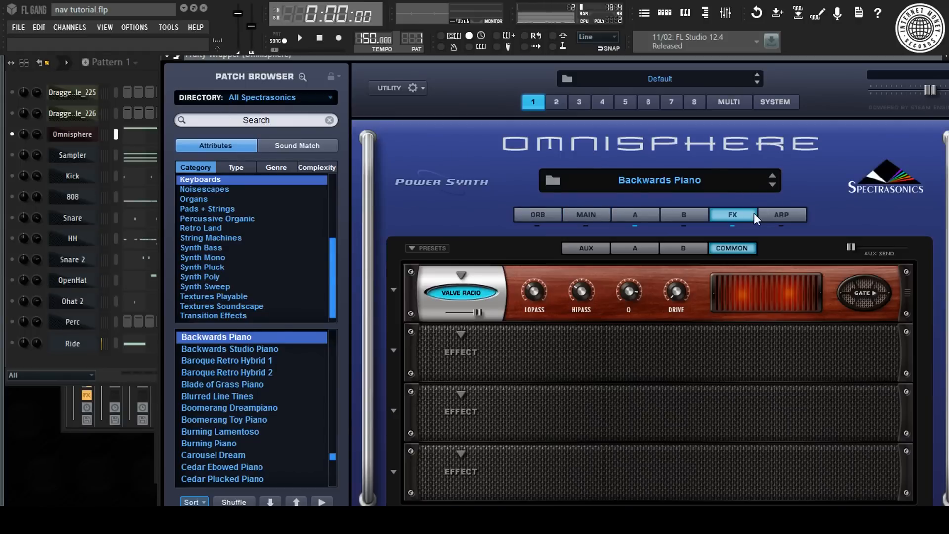
pyautogui.click(461, 339)
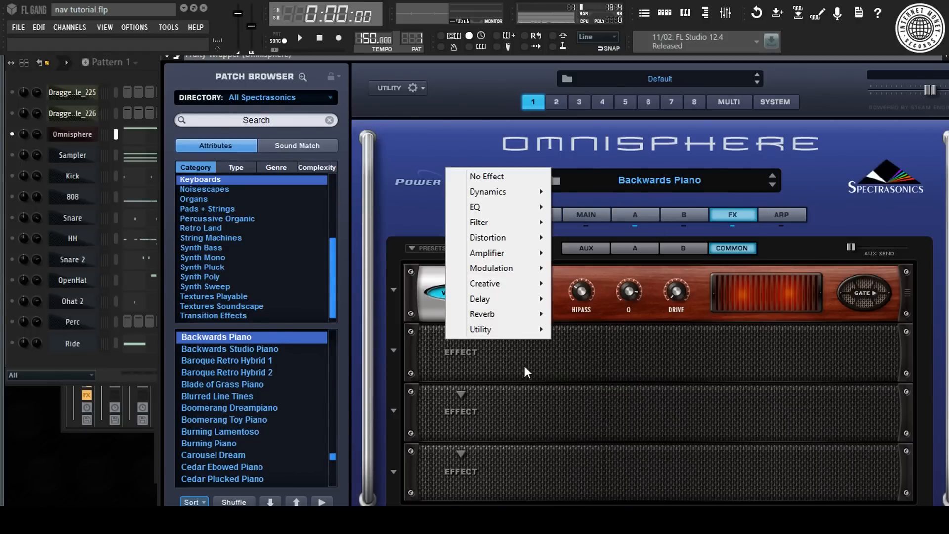
pyautogui.moveTo(496, 314)
pyautogui.click(618, 315)
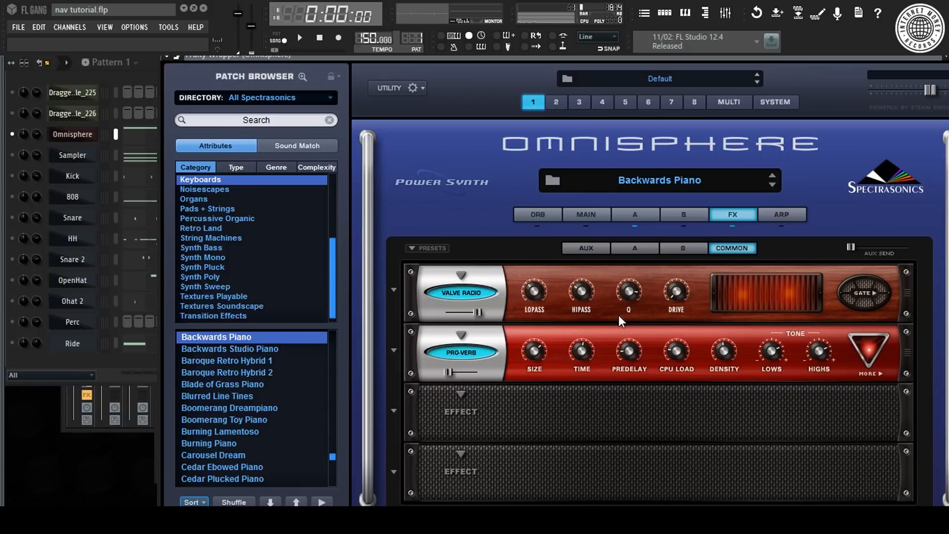
pyautogui.moveTo(446, 373); pyautogui.dragTo(461, 374)
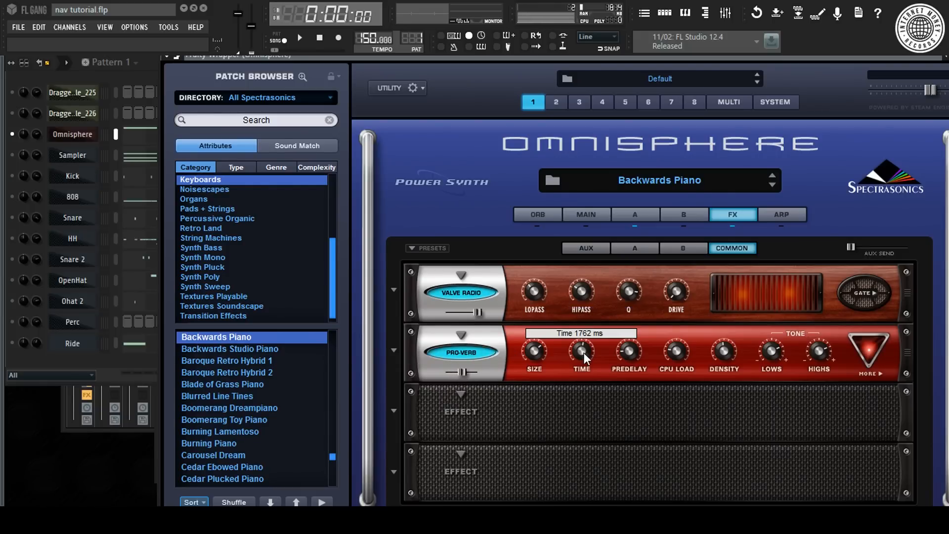
# Play the soloed Omnisphere melody and lower the Timbre of layer A's oscillator in the Backwards Piano patch.
pyautogui.click(299, 39)
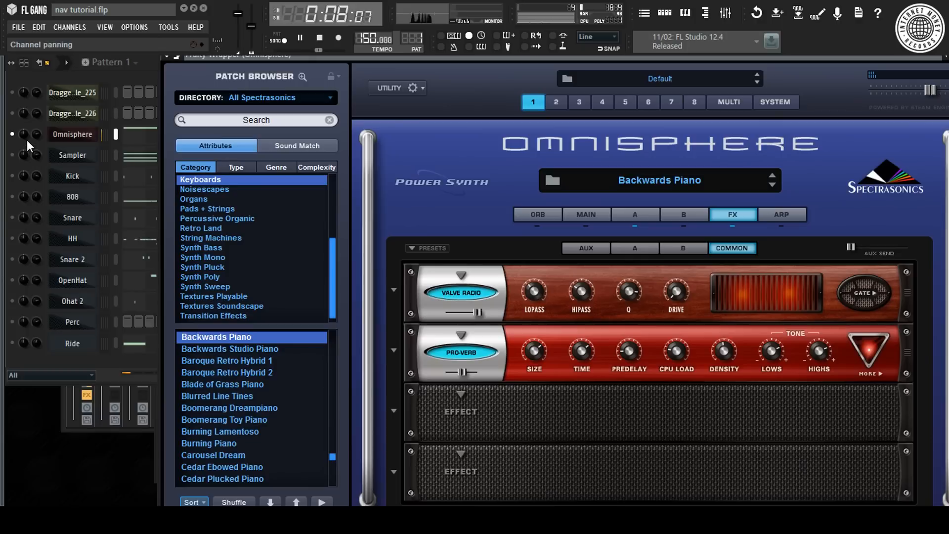
pyautogui.click(38, 134)
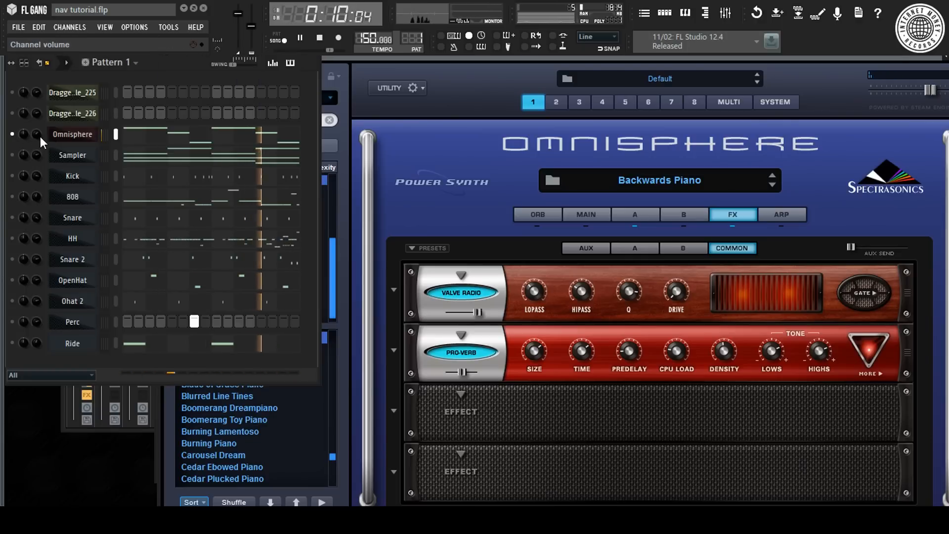
pyautogui.rightClick(12, 135)
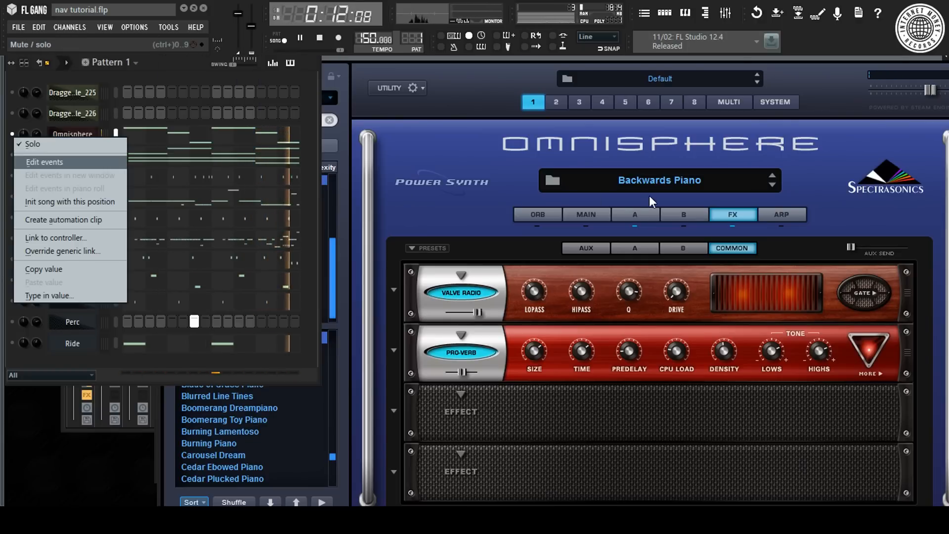
pyautogui.click(641, 216)
pyautogui.click(642, 215)
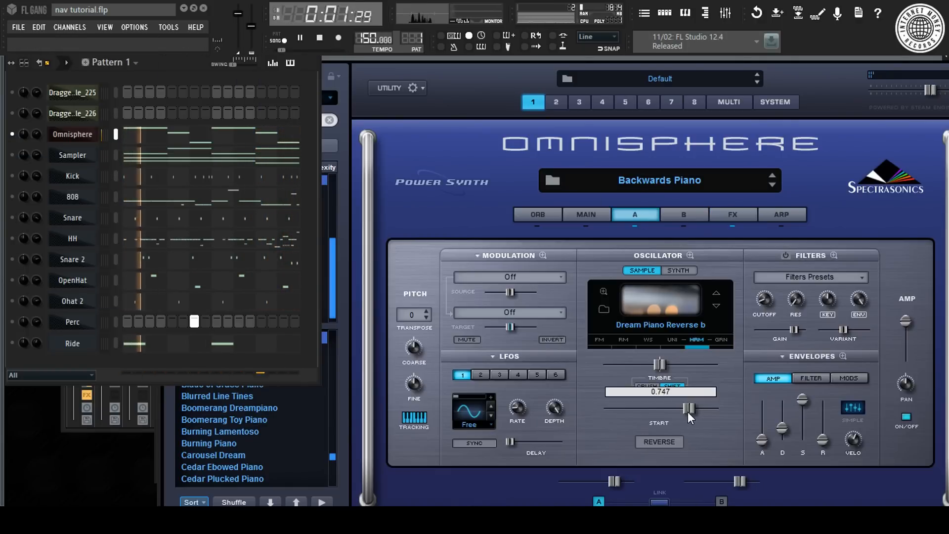
pyautogui.moveTo(660, 362); pyautogui.dragTo(645, 363)
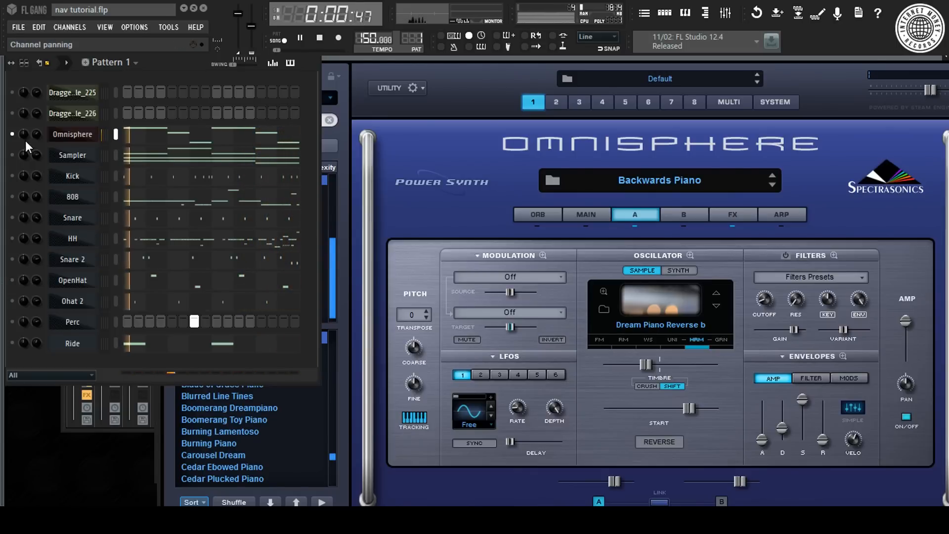
# Unmute both dragged sample channels and restart pattern playback.
pyautogui.click(12, 113)
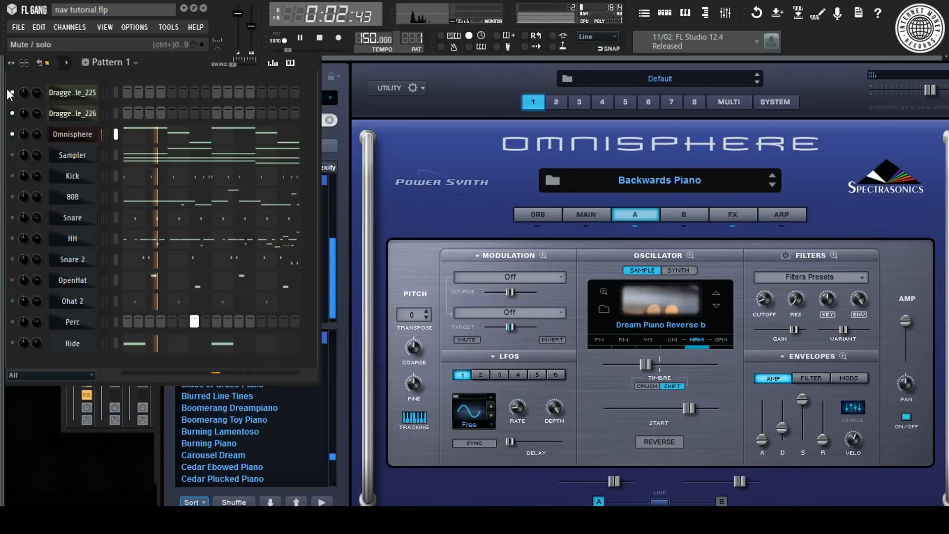
pyautogui.click(12, 92)
pyautogui.press('space')
pyautogui.press('space')
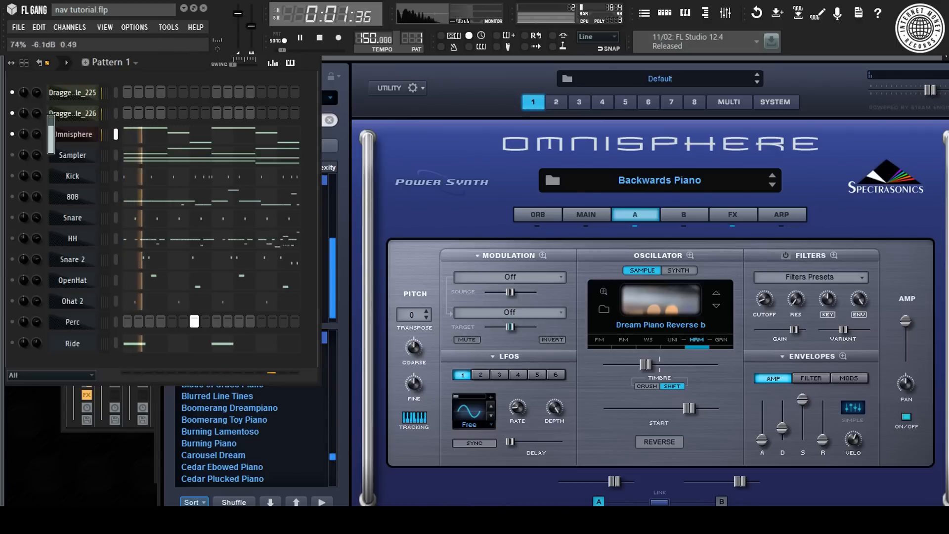
# Unmute the Kick, 808, Snare, HH, Snare 2, OpenHat, Ohat 2, Perc and Ride channels, leaving Sampler muted.
pyautogui.click(12, 176)
pyautogui.click(12, 196)
pyautogui.click(12, 218)
pyautogui.click(11, 238)
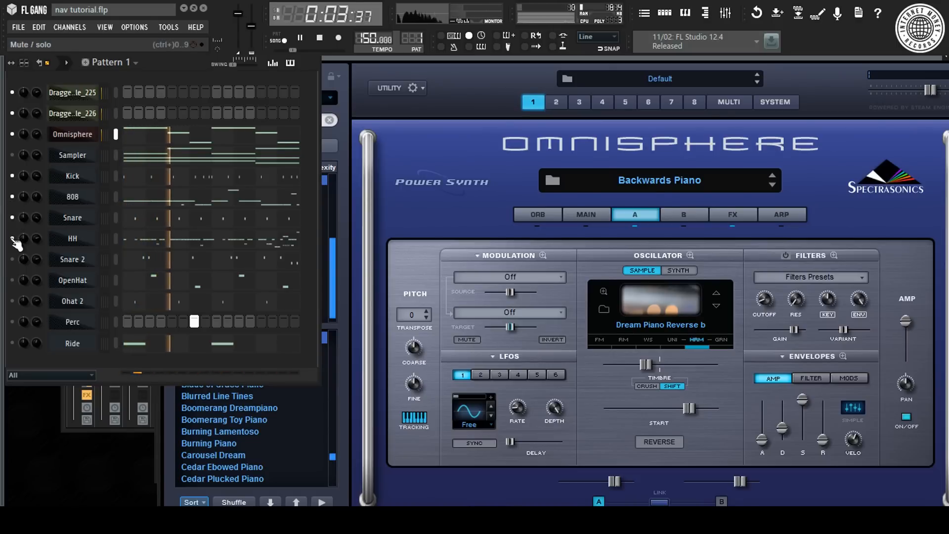
pyautogui.click(12, 259)
pyautogui.click(12, 280)
pyautogui.click(12, 301)
pyautogui.click(12, 321)
pyautogui.click(12, 343)
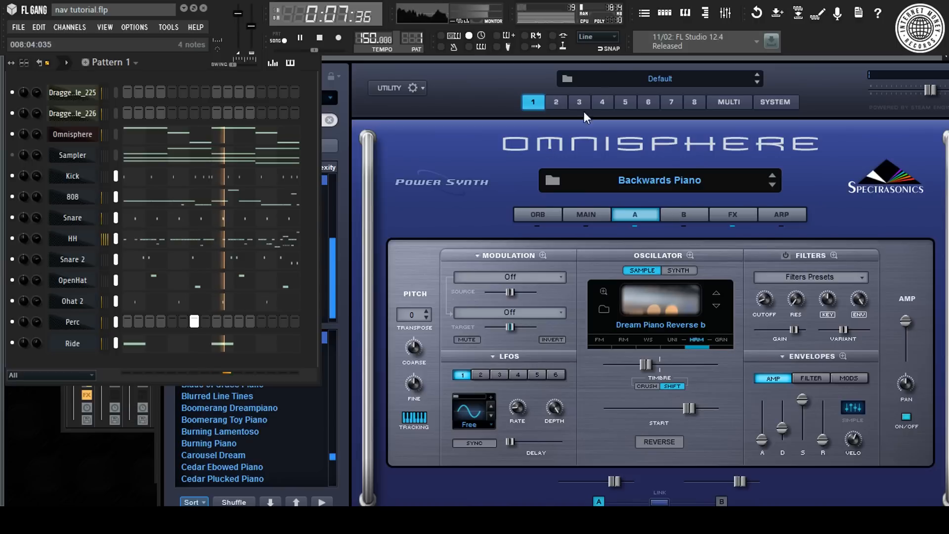
# Insert a second Omnisphere instrument above the Sampler channel and stop playback.
pyautogui.click(735, 18)
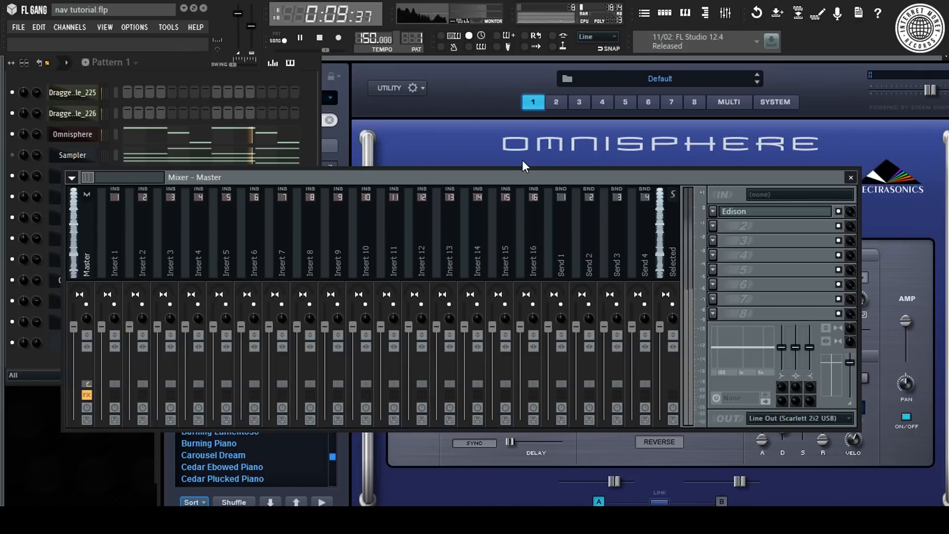
pyautogui.click(73, 155)
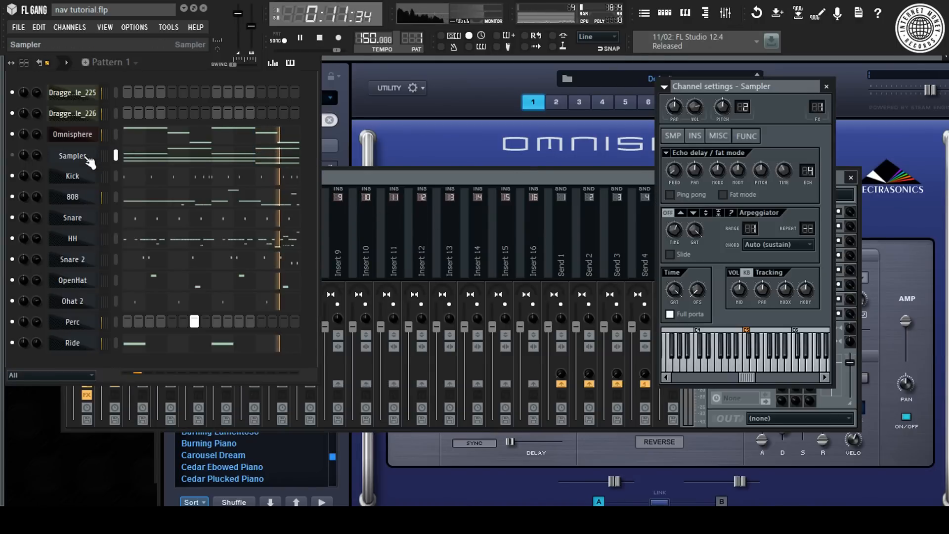
pyautogui.rightClick(94, 153)
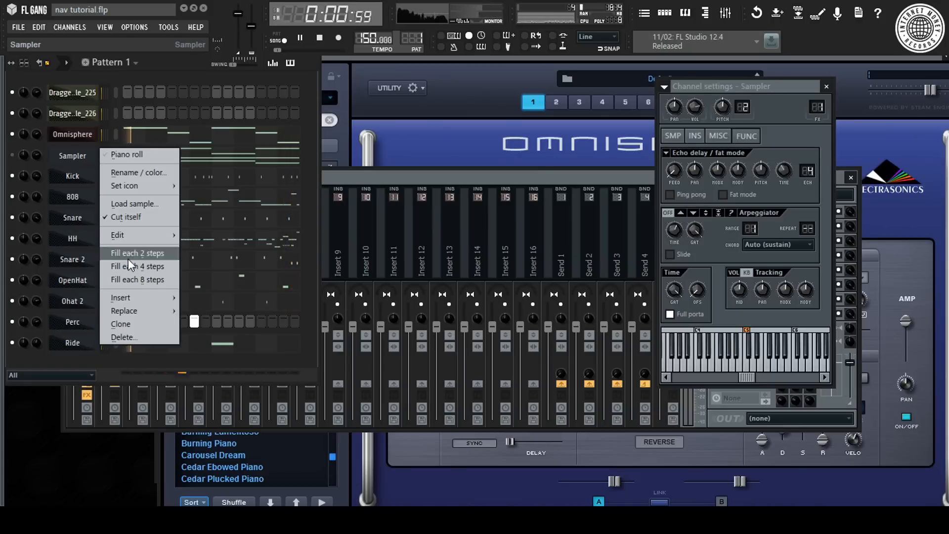
pyautogui.moveTo(130, 297)
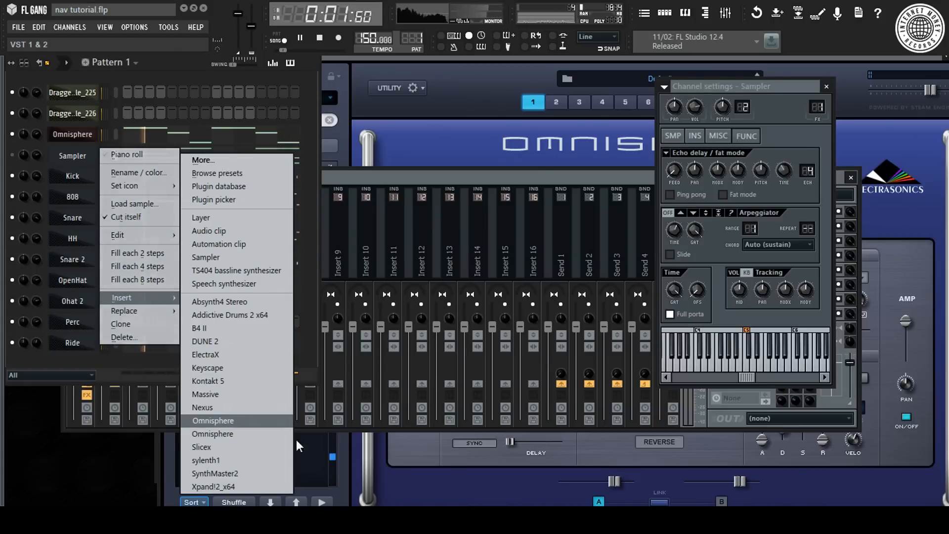
pyautogui.click(240, 427)
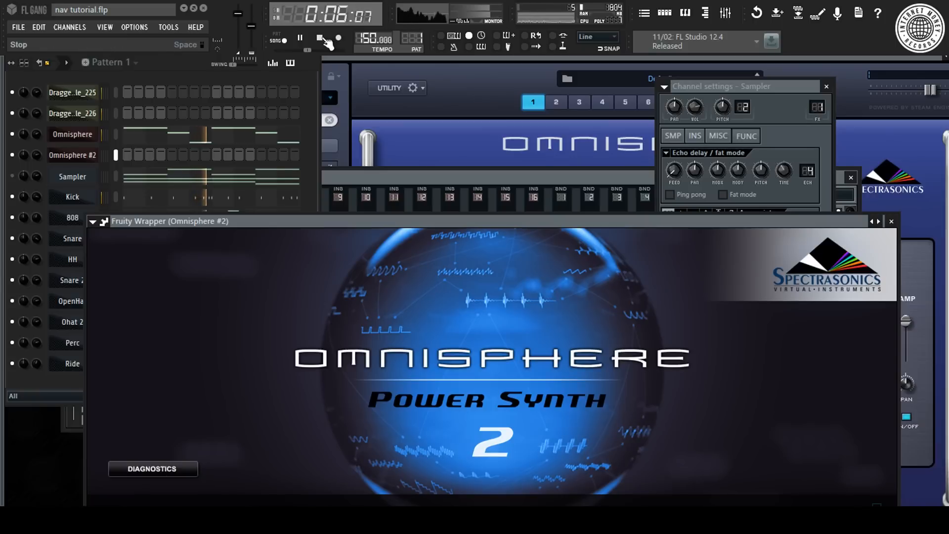
pyautogui.click(323, 40)
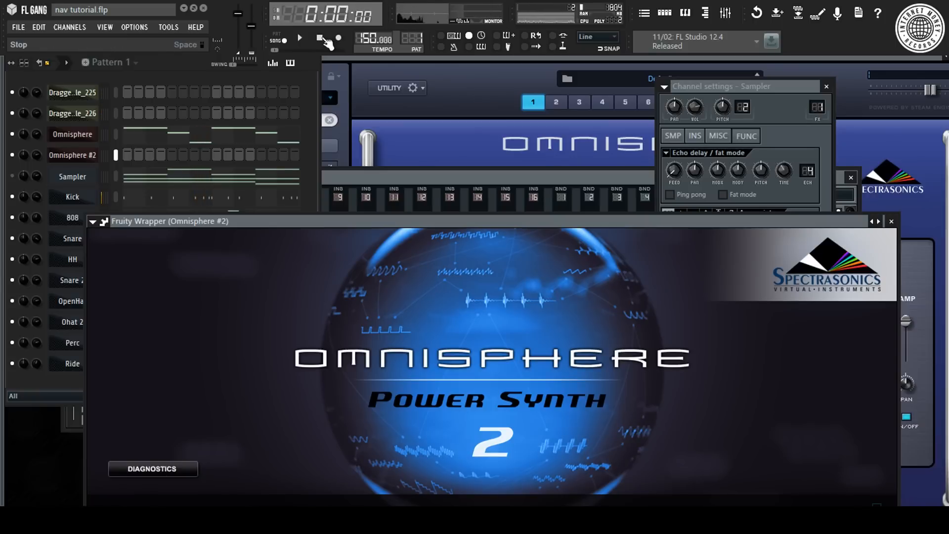
# Clear the open plugin, mixer and channel settings windows and listen through the full pattern.
pyautogui.click(307, 112)
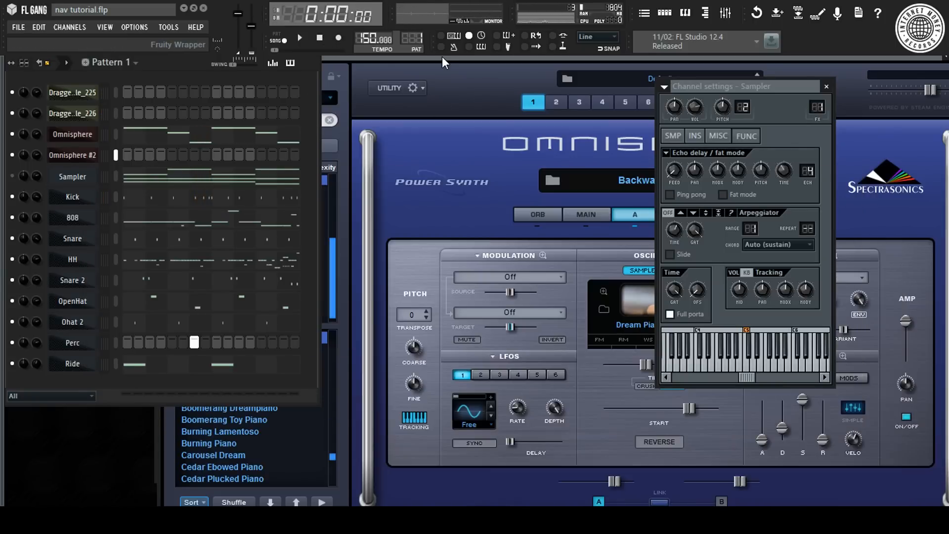
pyautogui.click(442, 57)
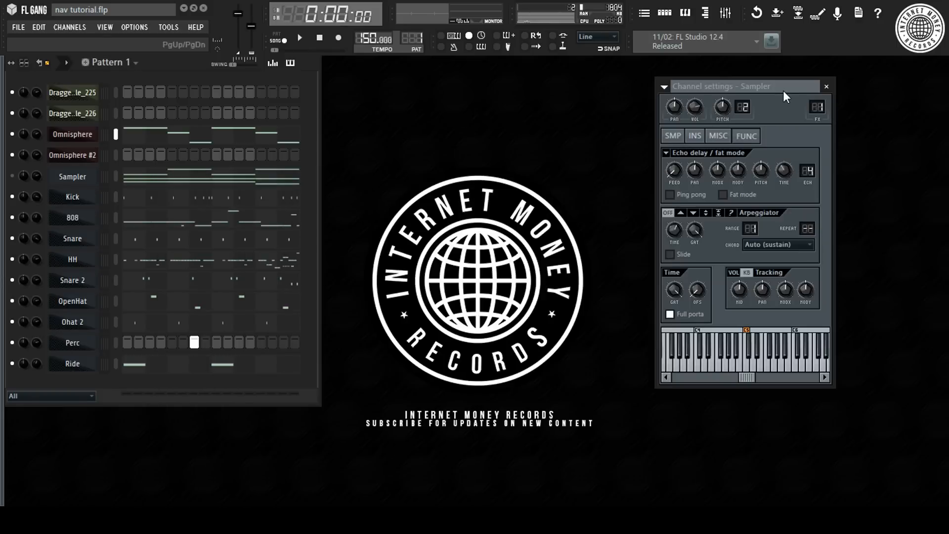
pyautogui.press('Escape')
pyautogui.press('space')
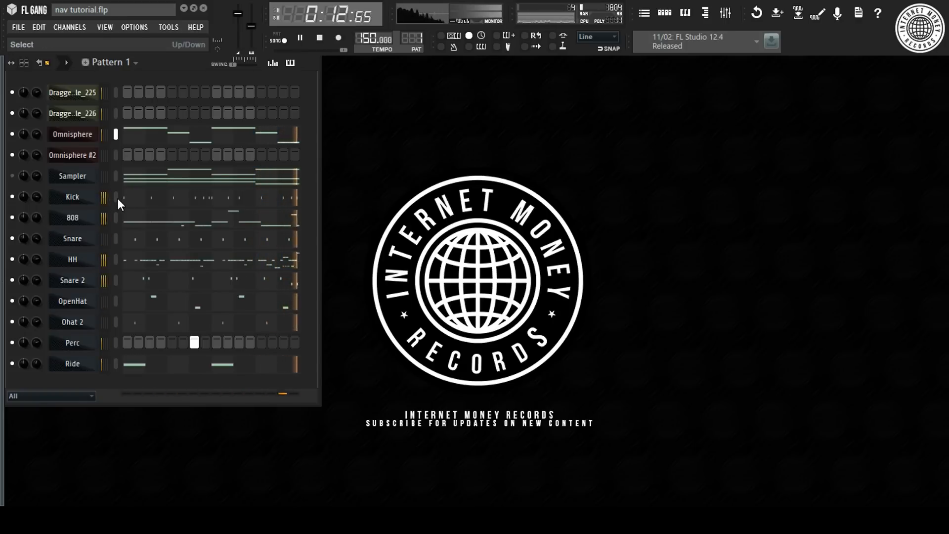
pyautogui.press('space')
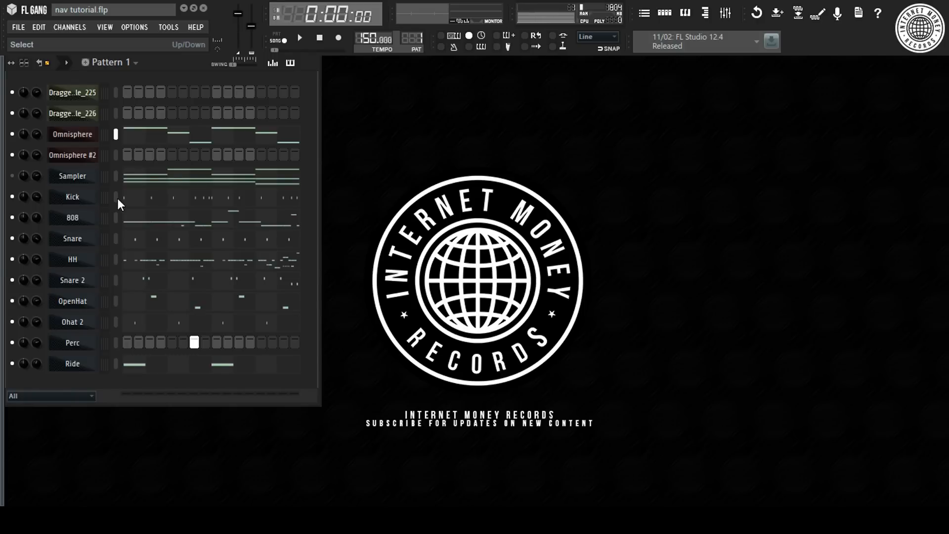
# Link the Kick through Ride channels to mixer tracks starting from Insert 10 and lower the Kick track to about -9.1 dB.
pyautogui.moveTo(117, 198); pyautogui.dragTo(116, 301)
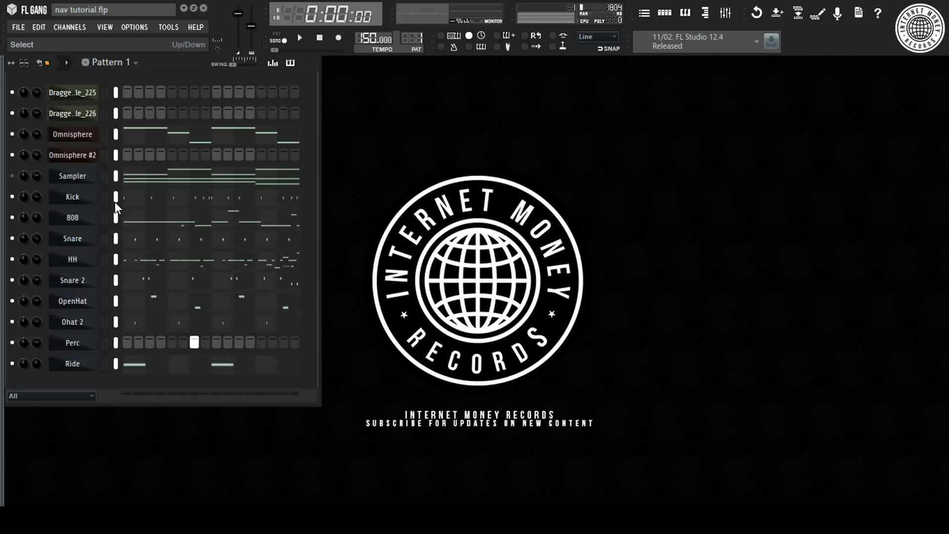
pyautogui.moveTo(115, 201); pyautogui.dragTo(117, 363)
pyautogui.click(726, 15)
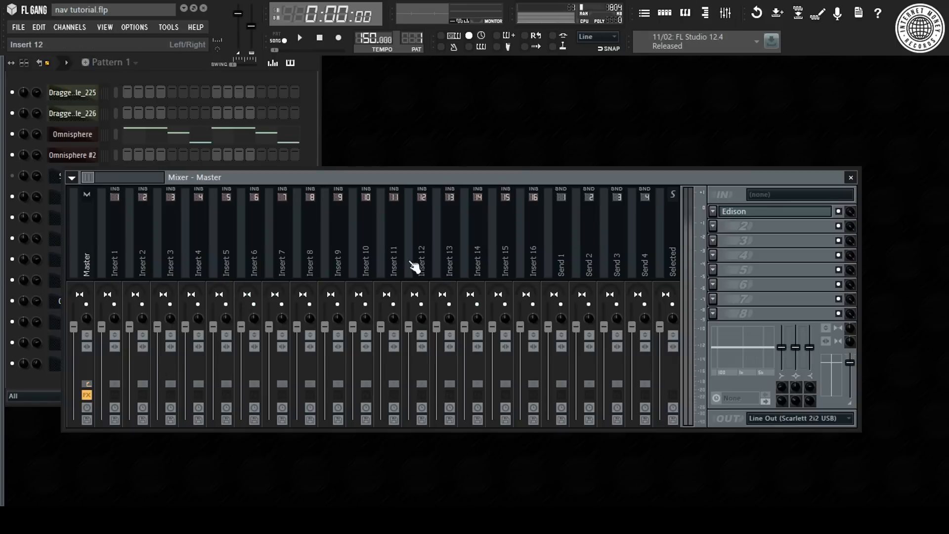
pyautogui.rightClick(363, 256)
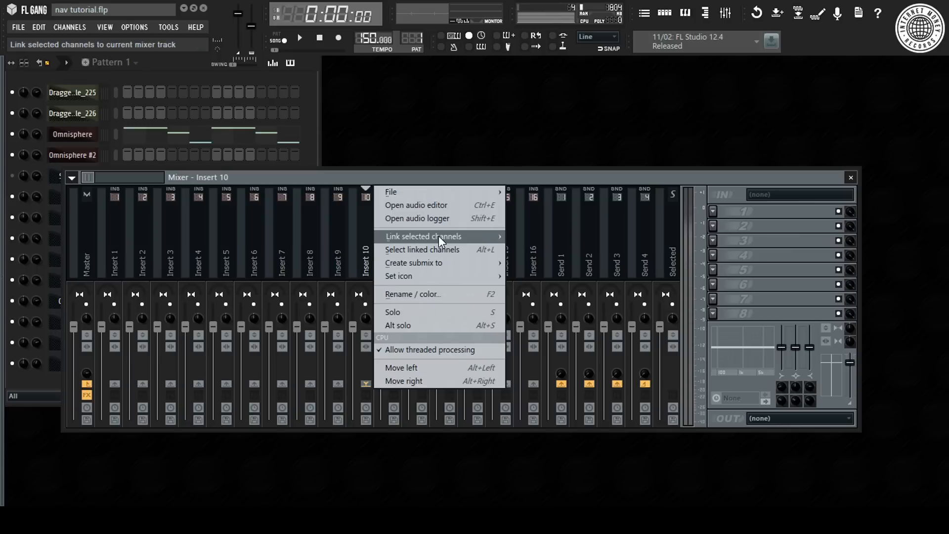
pyautogui.moveTo(441, 237)
pyautogui.click(556, 250)
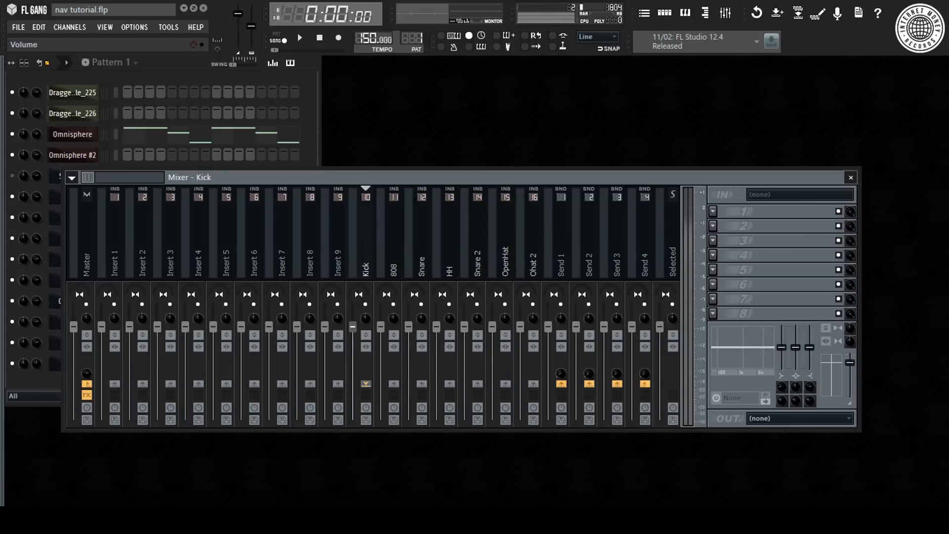
pyautogui.moveTo(353, 327); pyautogui.dragTo(353, 360)
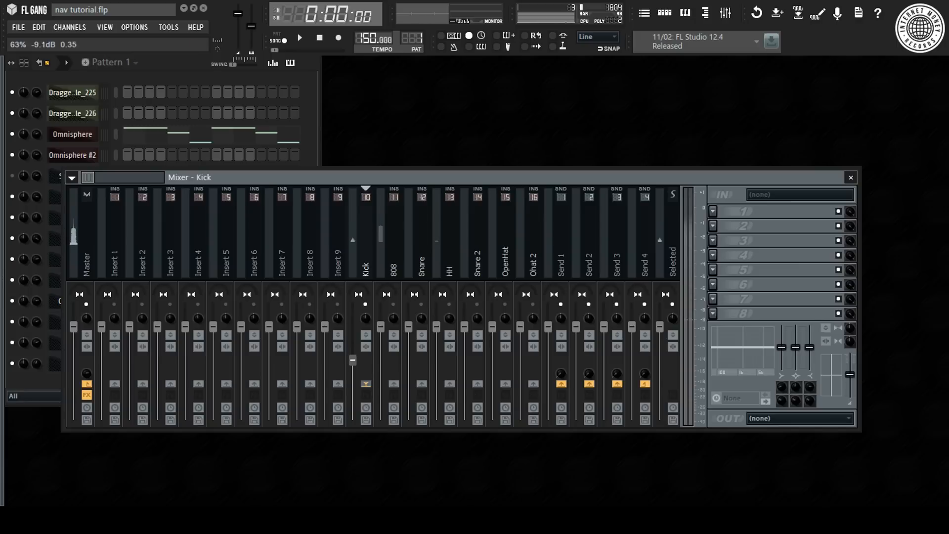
# Link the two dragged sample channels and the first Omnisphere channel to mixer tracks starting from Insert 1.
pyautogui.click(121, 133)
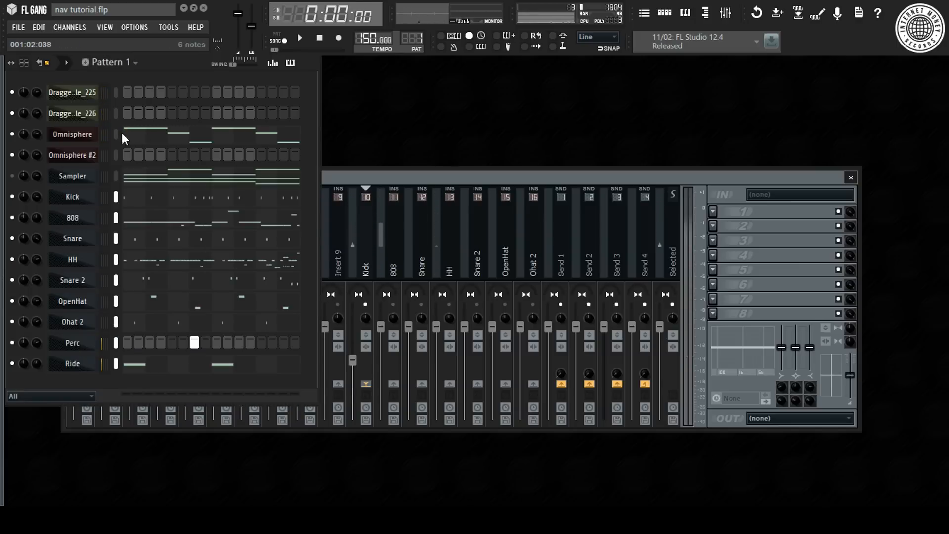
pyautogui.moveTo(119, 140); pyautogui.dragTo(116, 93)
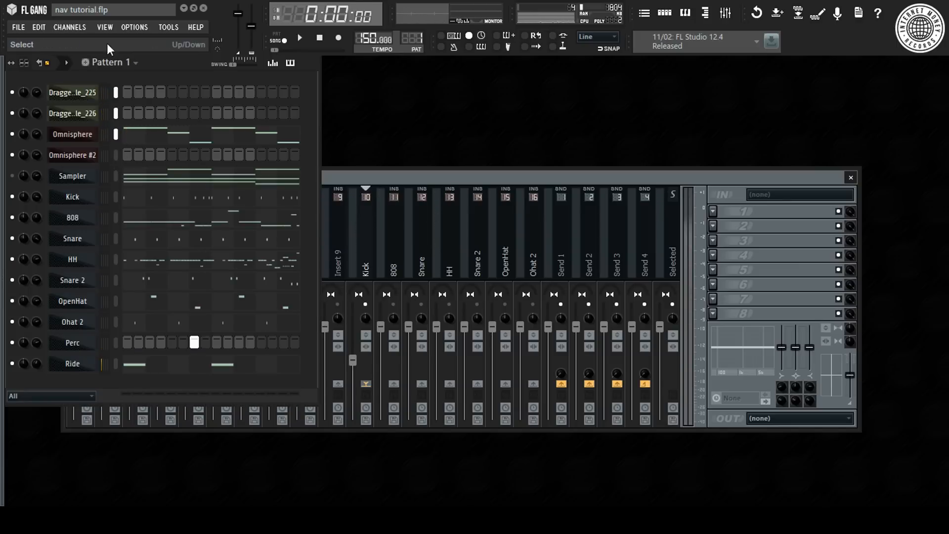
pyautogui.click(374, 180)
pyautogui.rightClick(115, 250)
pyautogui.moveTo(247, 237)
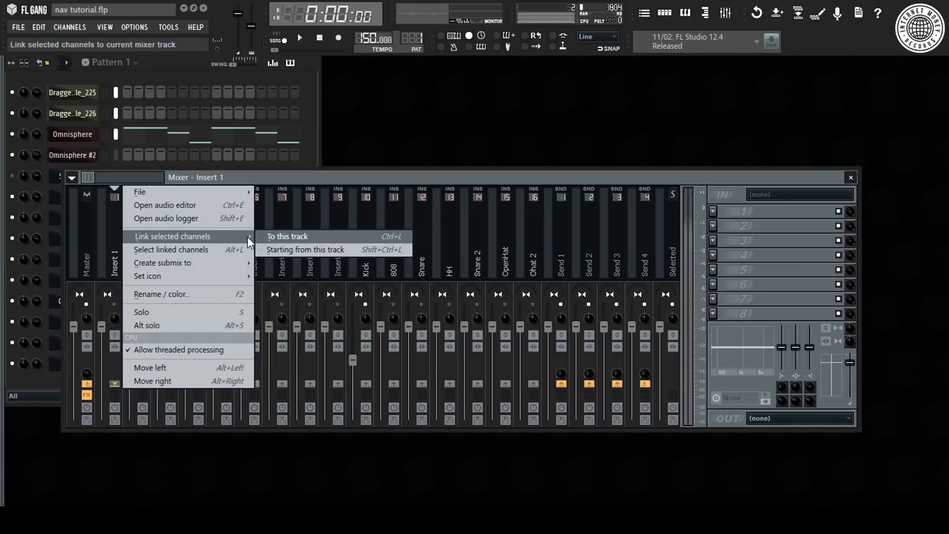
pyautogui.click(284, 249)
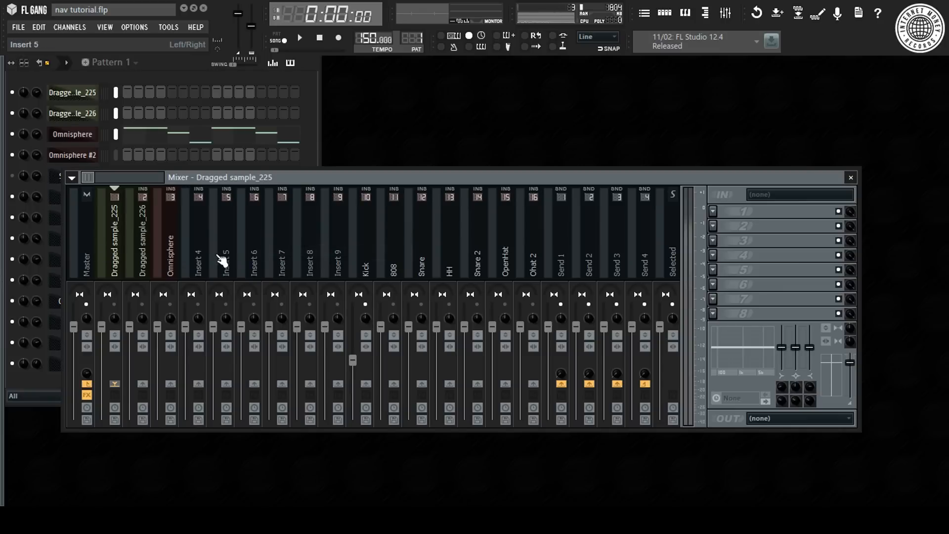
# Set the Kick track's level to about -7.1 dB and the 808 track's to about -10.0 dB against the playing pattern.
pyautogui.click(359, 285)
pyautogui.moveTo(352, 359); pyautogui.dragTo(353, 354)
pyautogui.press('space')
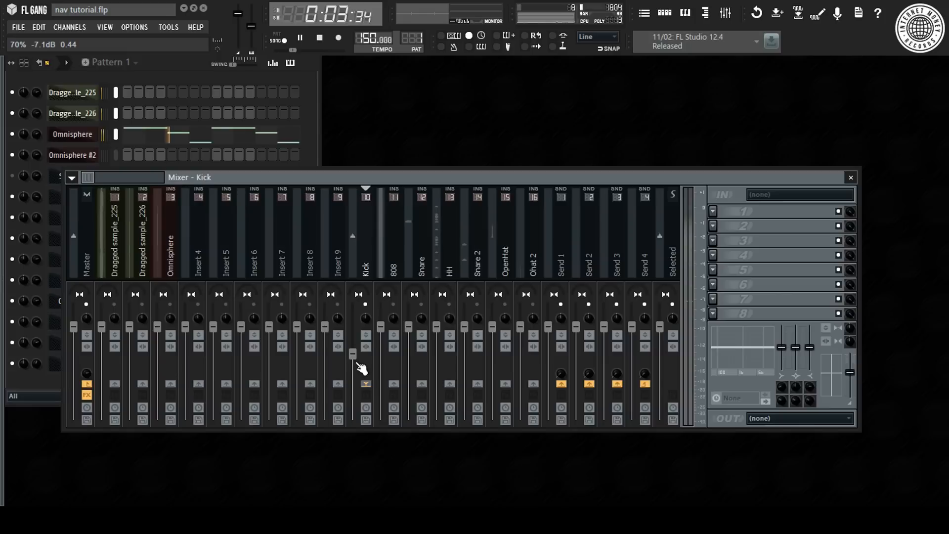
pyautogui.click(394, 310)
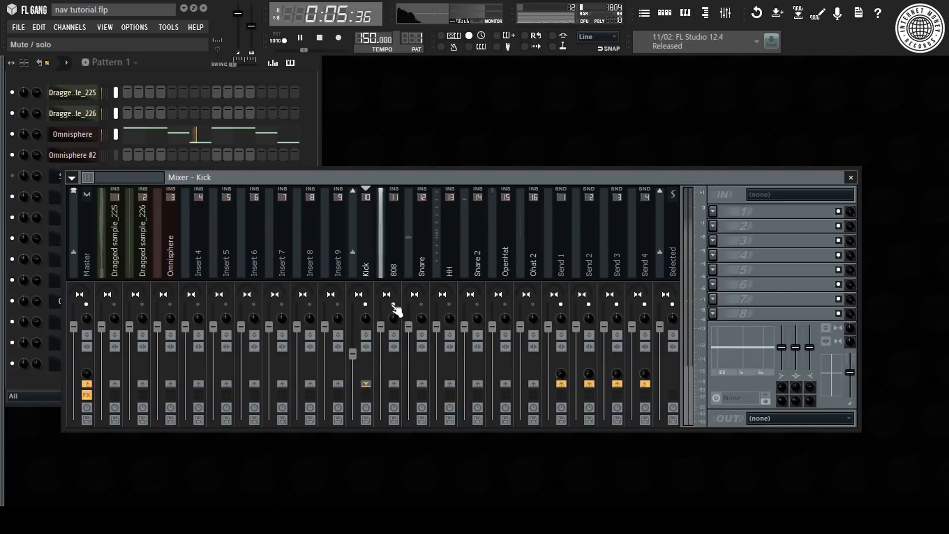
pyautogui.moveTo(381, 326); pyautogui.dragTo(381, 363)
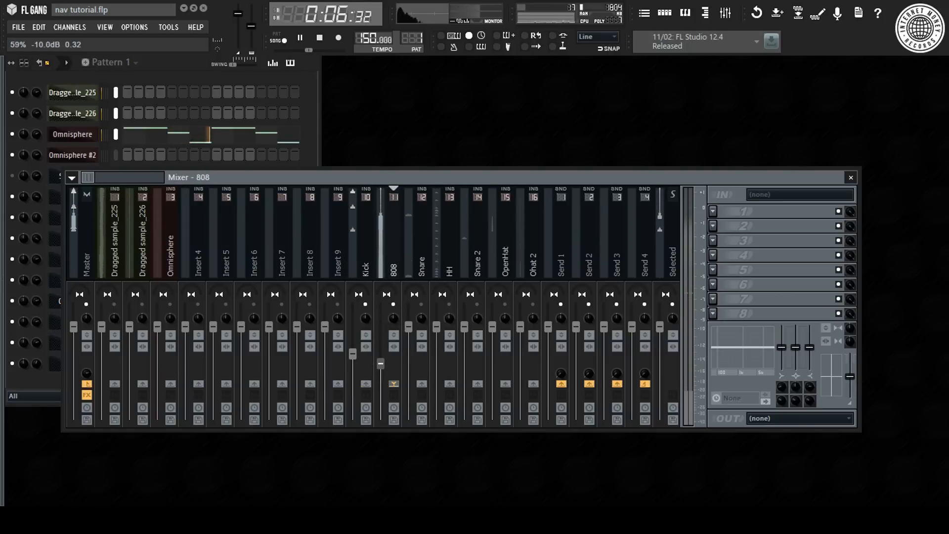
# Add Fruity Fast Dist to the 808 track's first effect slot and play the pattern with it.
pyautogui.click(712, 211)
pyautogui.click(742, 173)
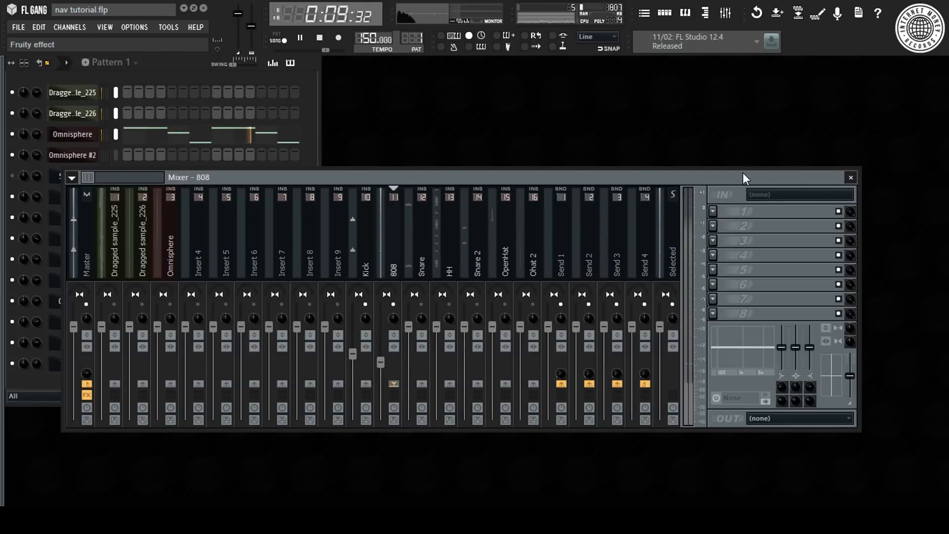
pyautogui.press('space')
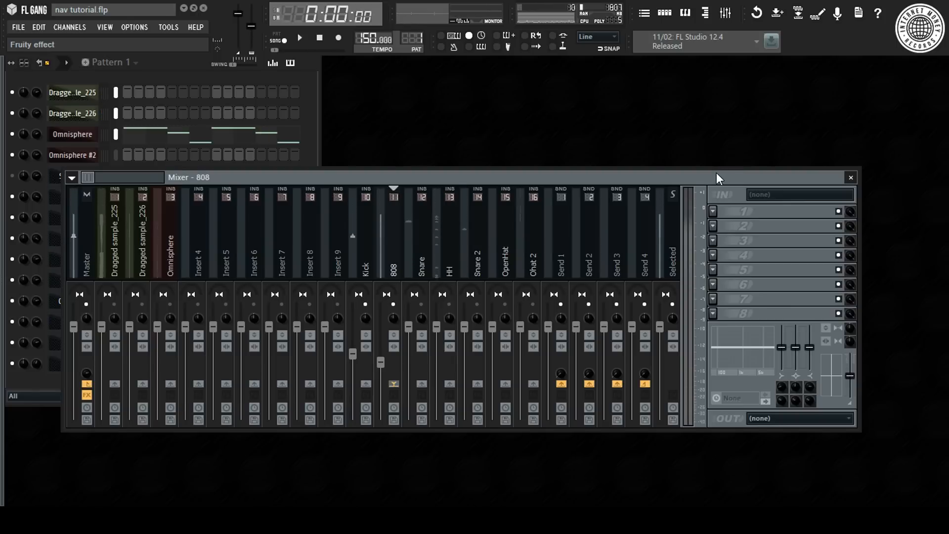
pyautogui.click(719, 213)
pyautogui.click(880, 186)
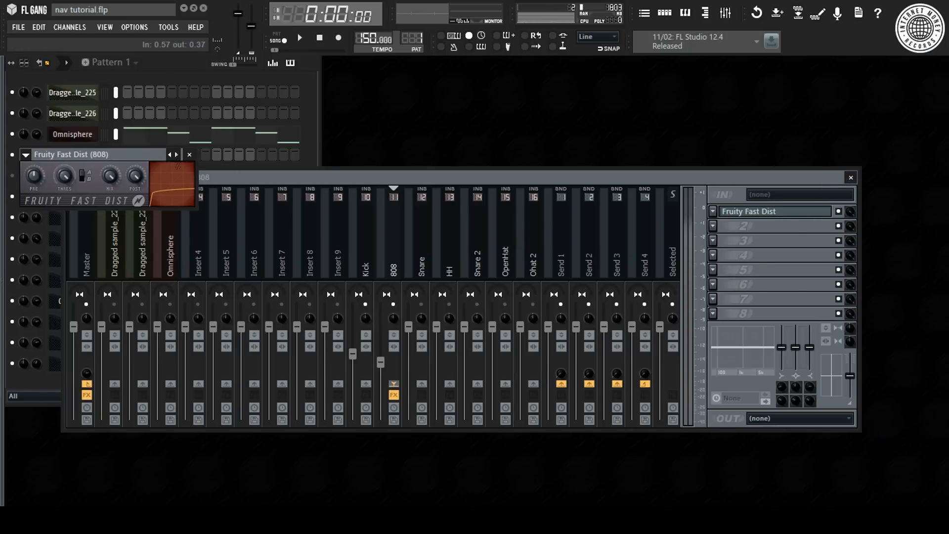
pyautogui.moveTo(147, 151); pyautogui.dragTo(297, 157)
pyautogui.press('space')
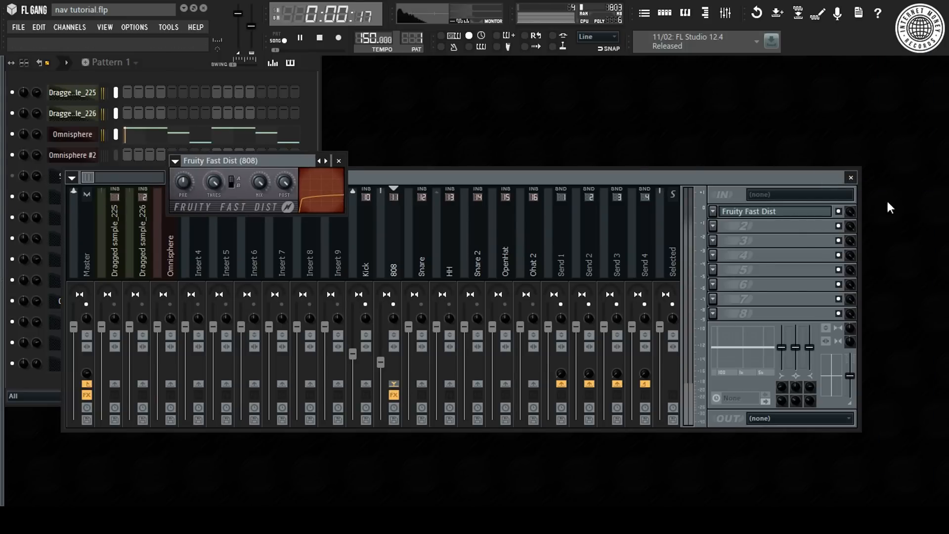
# Lower the mix level of Fruity Fast Dist on the 808 track to about 55% and close the effect's window.
pyautogui.moveTo(851, 213); pyautogui.dragTo(851, 218)
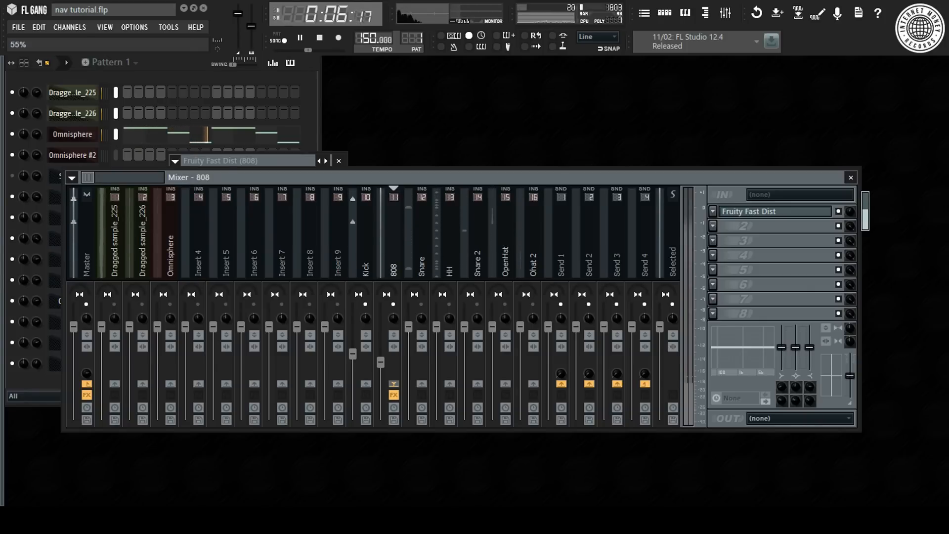
pyautogui.moveTo(851, 211); pyautogui.dragTo(851, 219)
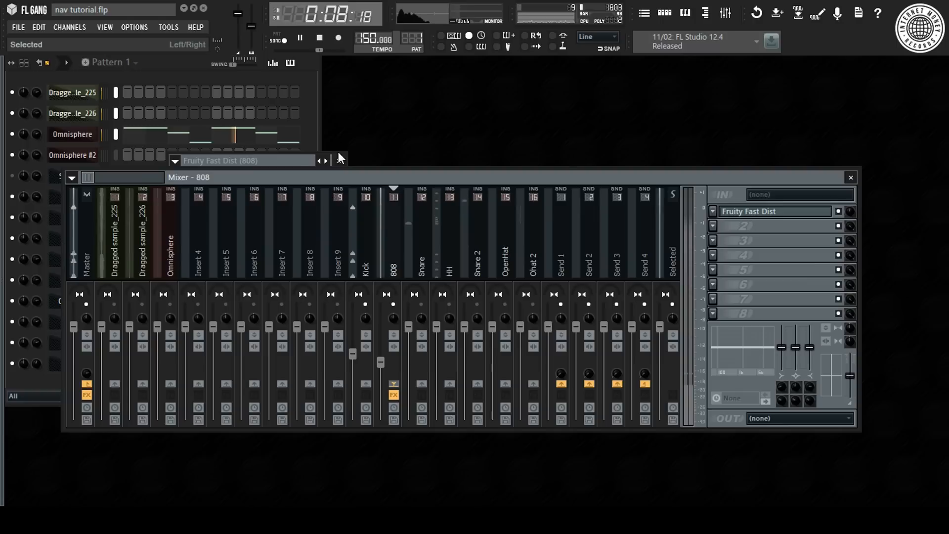
pyautogui.click(295, 160)
pyautogui.click(339, 161)
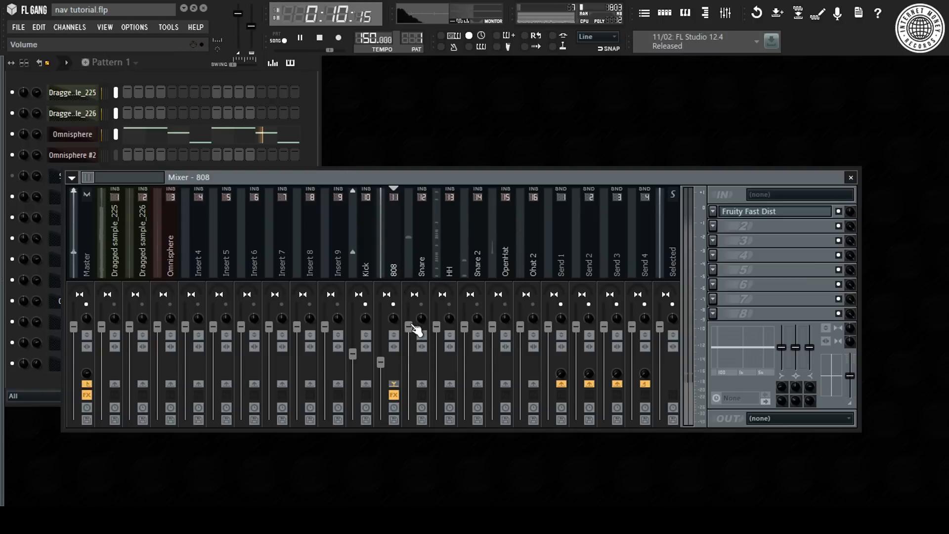
# Lower the Snare track to about -10.8 dB with a slight high-band EQ boost, and the HH track to about -6.4 dB.
pyautogui.moveTo(409, 327); pyautogui.dragTo(409, 366)
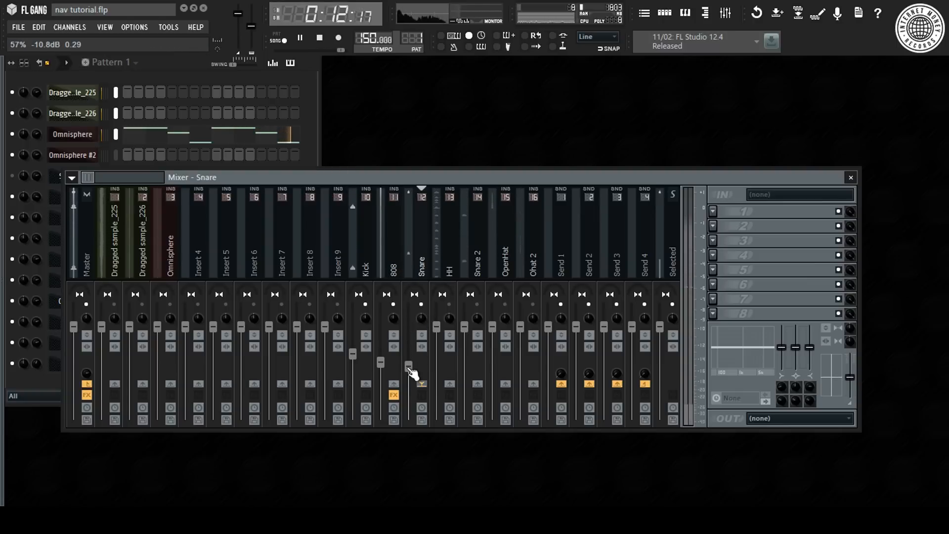
pyautogui.moveTo(761, 353); pyautogui.dragTo(763, 342)
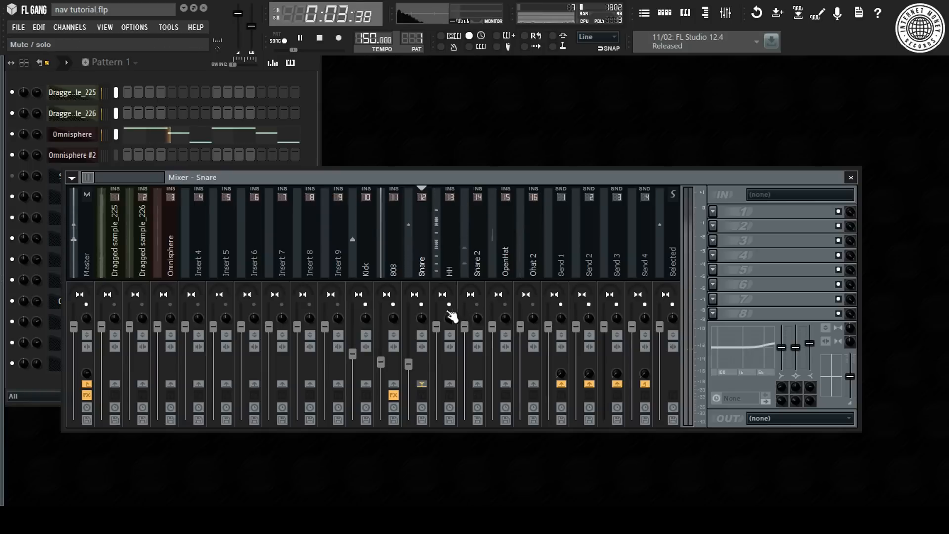
pyautogui.moveTo(436, 327); pyautogui.dragTo(437, 351)
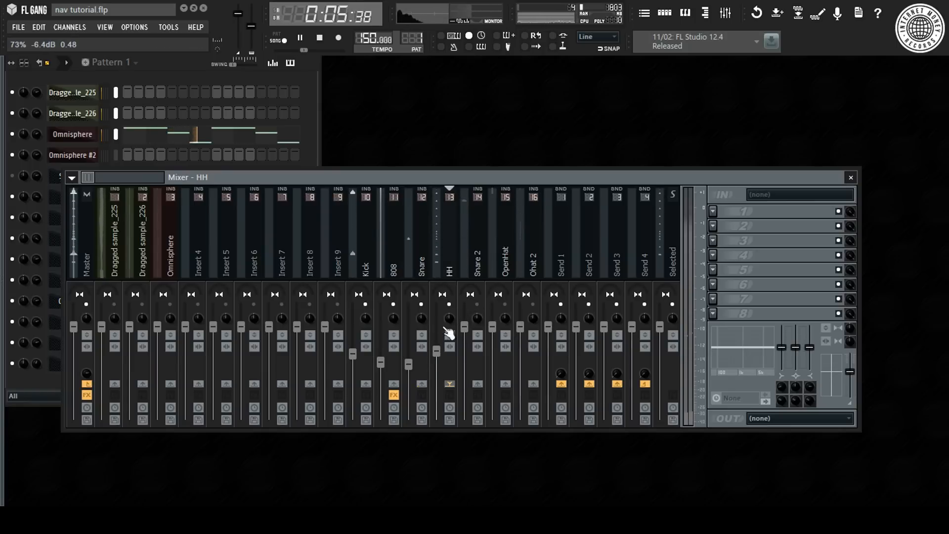
# Add Fruity Reeverb 2 to the HH track's first effect slot, with a longer decay and a wet level of about 12%.
pyautogui.click(720, 208)
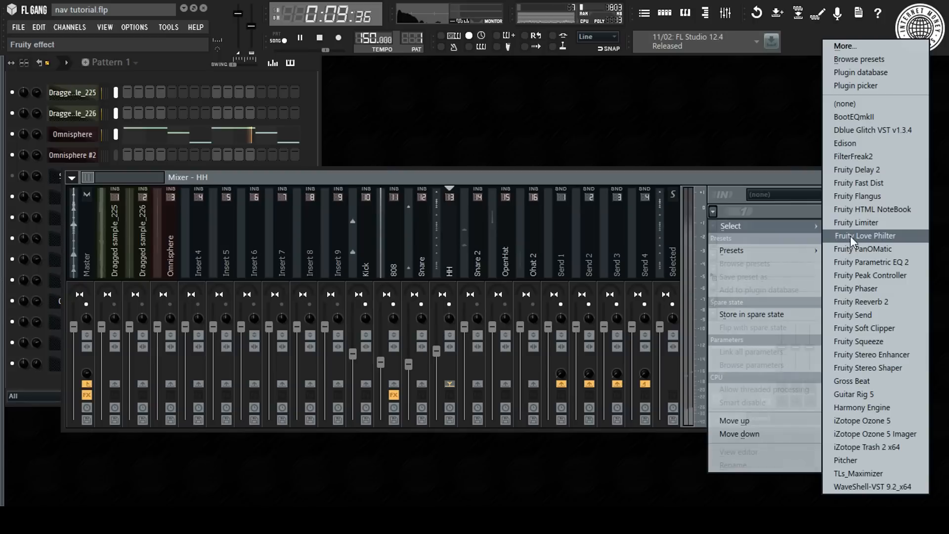
pyautogui.click(882, 303)
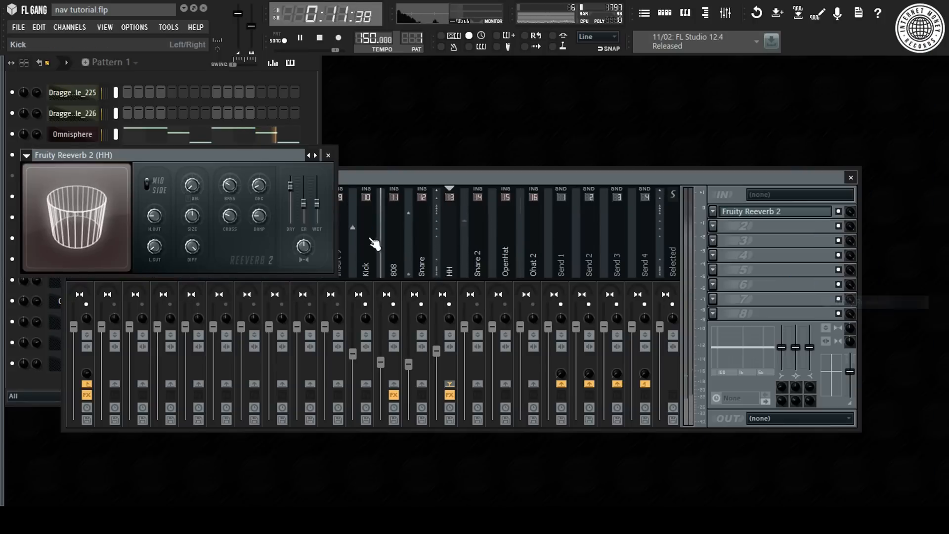
pyautogui.moveTo(320, 210); pyautogui.dragTo(320, 220)
pyautogui.moveTo(259, 182); pyautogui.dragTo(259, 177)
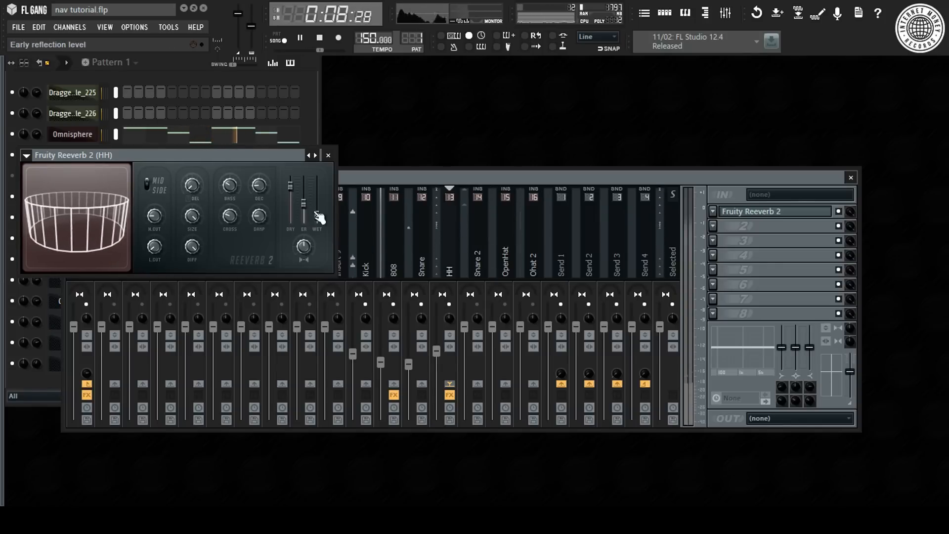
pyautogui.moveTo(317, 215); pyautogui.dragTo(318, 217)
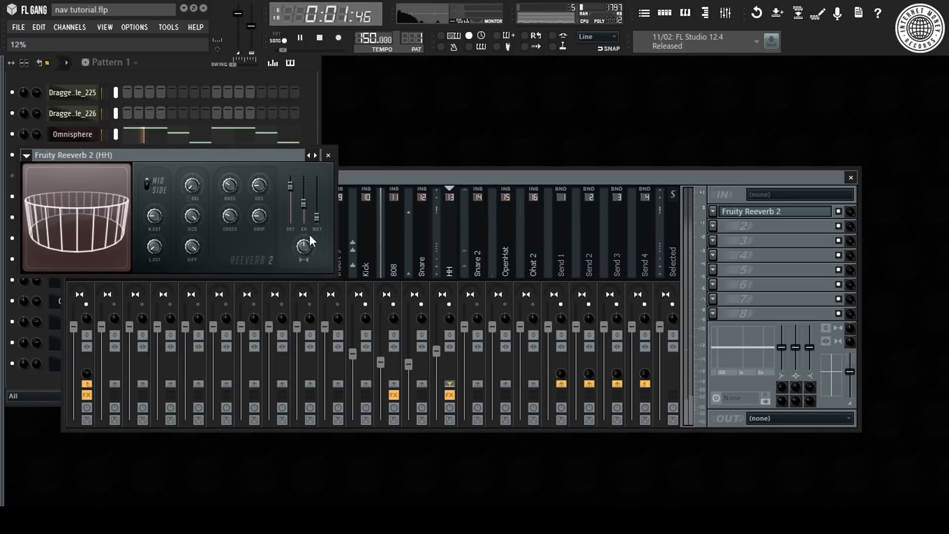
pyautogui.moveTo(301, 250); pyautogui.dragTo(300, 255)
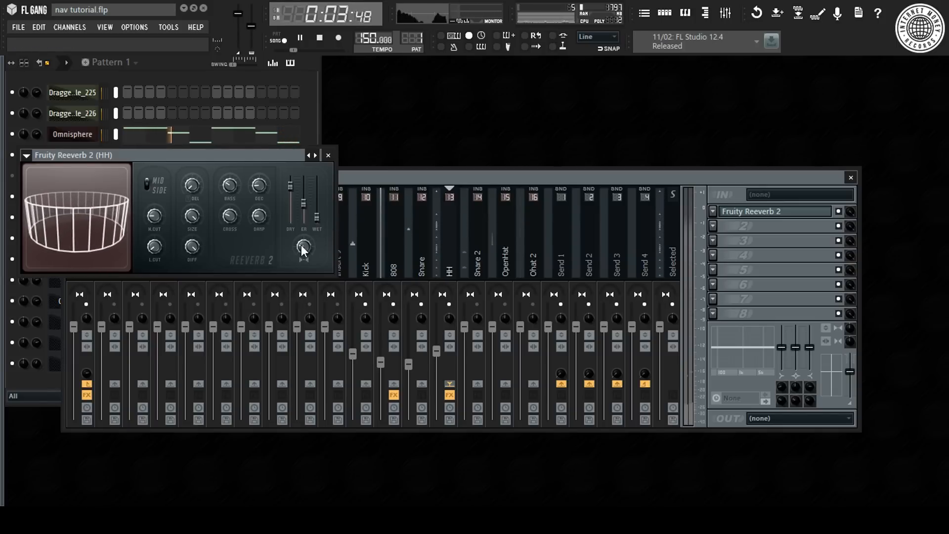
pyautogui.click(329, 154)
# Lower the Snare 2 track's level, and bring OpenHat to about -10.5 dB and Ohat 2 to about -10.7 dB.
pyautogui.moveTo(465, 326); pyautogui.dragTo(464, 354)
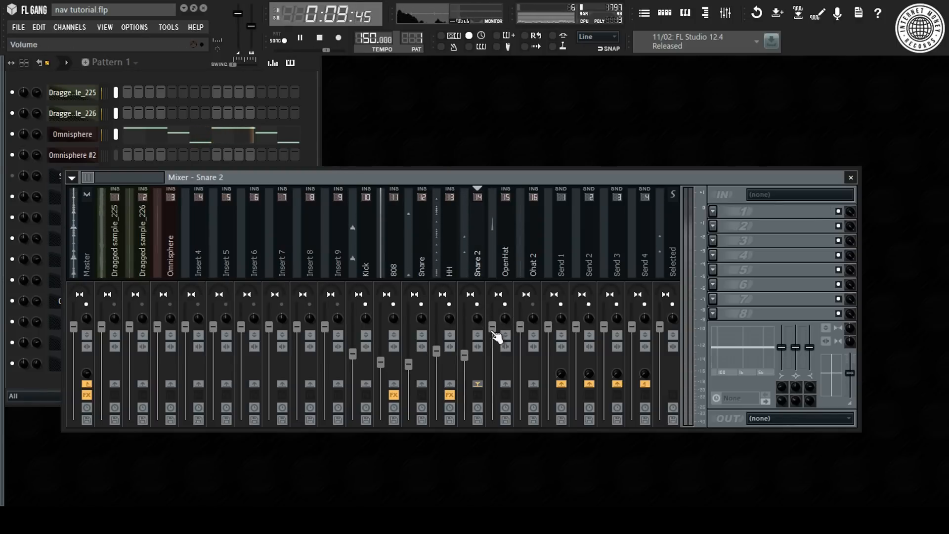
pyautogui.moveTo(492, 326); pyautogui.dragTo(493, 364)
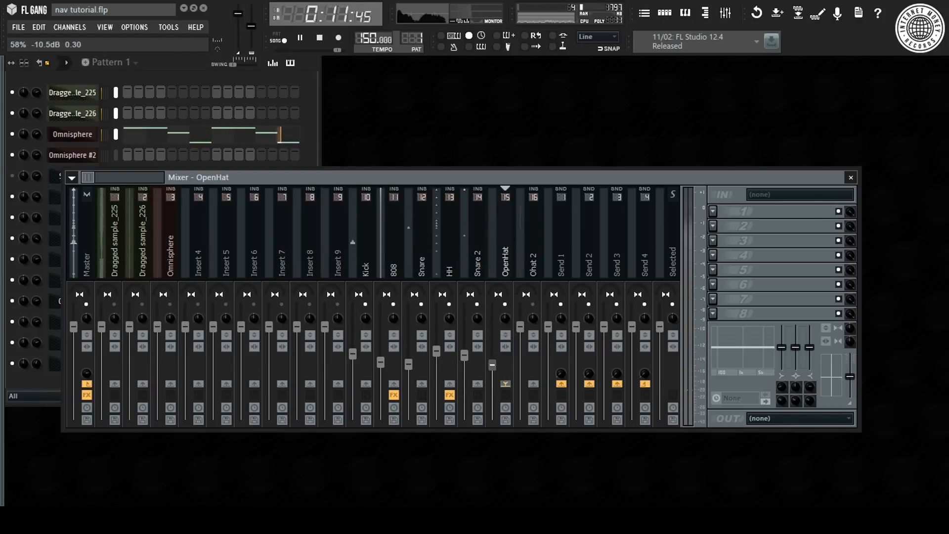
pyautogui.moveTo(520, 327); pyautogui.dragTo(520, 366)
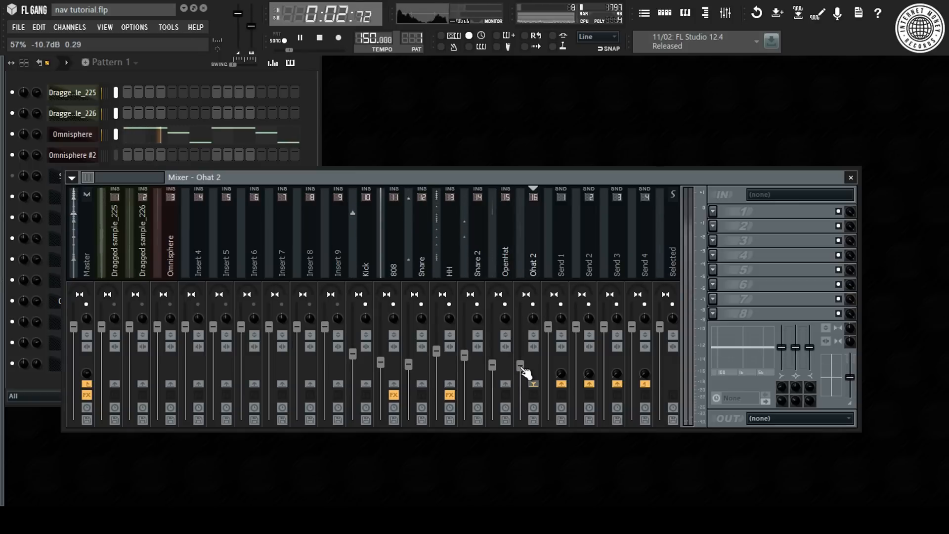
# Lower the Perc track to roughly the other percussion levels and reduce the 808 track slightly further.
pyautogui.scroll(-2, 523, 237)
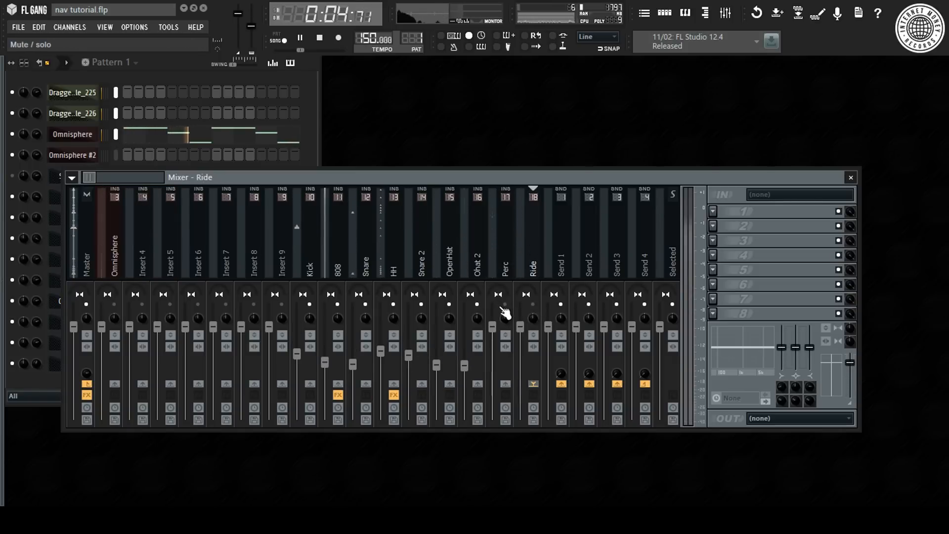
pyautogui.moveTo(492, 327); pyautogui.dragTo(492, 362)
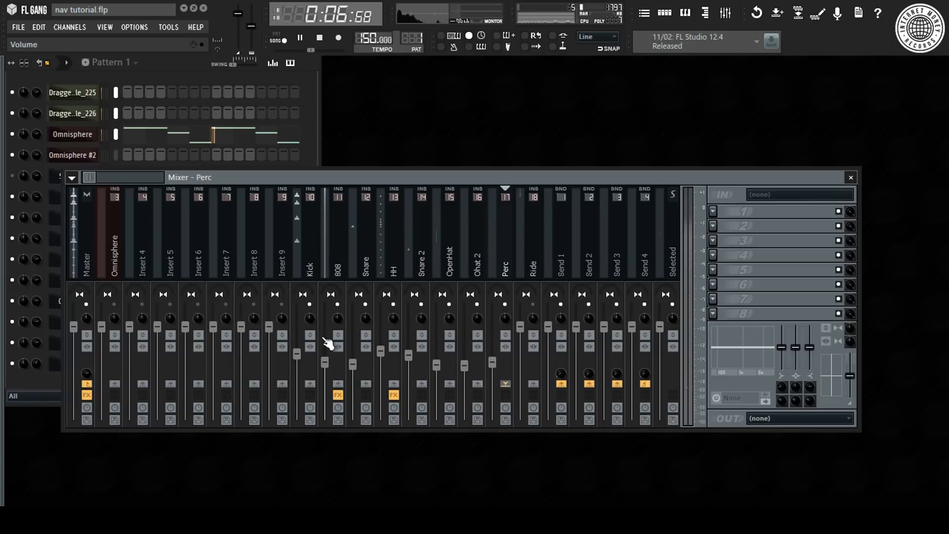
pyautogui.moveTo(325, 363); pyautogui.dragTo(325, 367)
pyautogui.click(300, 246)
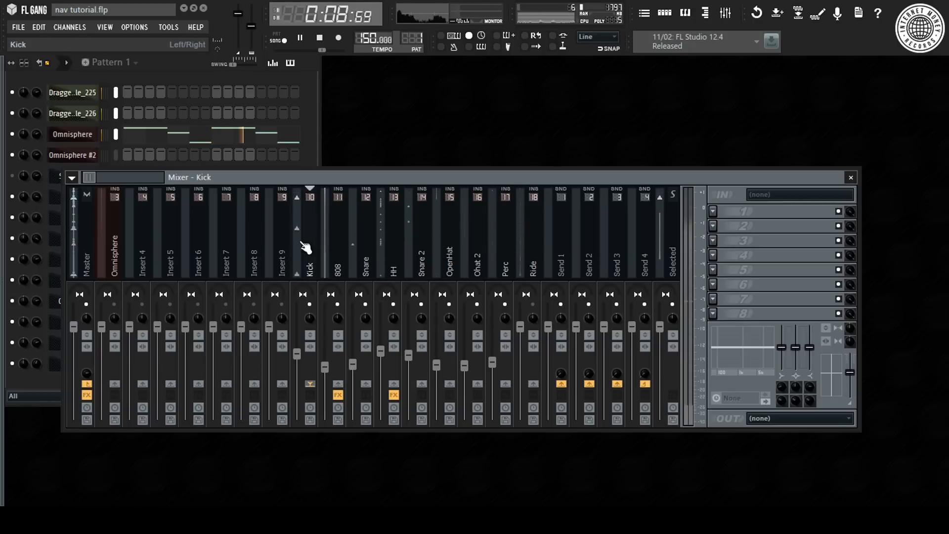
# Move the mixer window aside to uncover the channel names and stop playback.
pyautogui.click(411, 131)
pyautogui.moveTo(386, 181); pyautogui.dragTo(458, 181)
pyautogui.press('space')
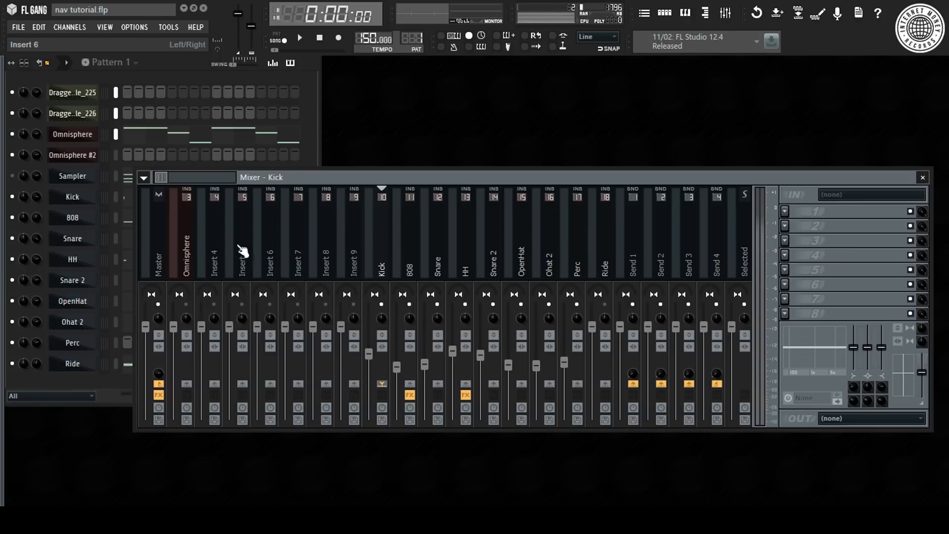
pyautogui.click(189, 231)
pyautogui.click(391, 253)
pyautogui.click(186, 218)
pyautogui.click(308, 114)
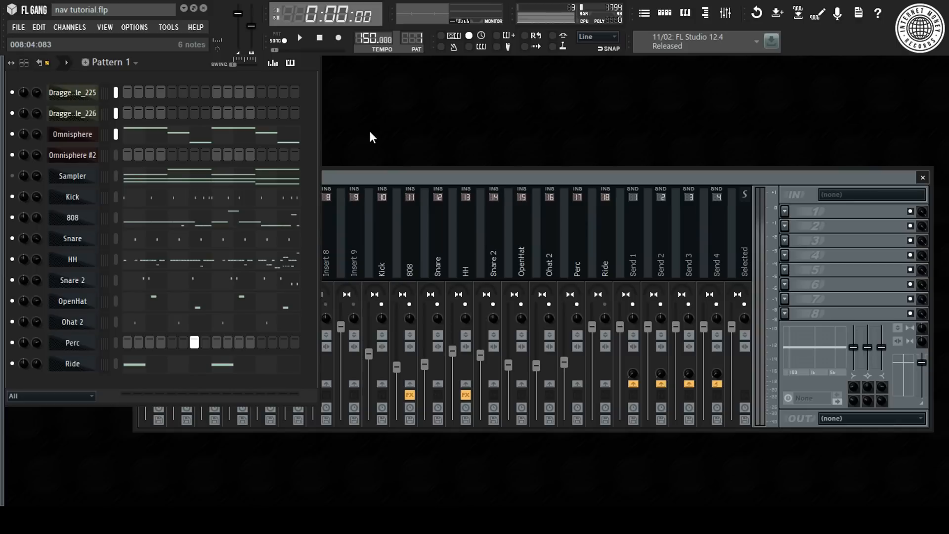
# Lower the Dragged sample_225 track below the drum levels against the playing pattern and set its stereo separation to about 38% separated.
pyautogui.press('space')
pyautogui.click(369, 177)
pyautogui.scroll(2, 180, 197)
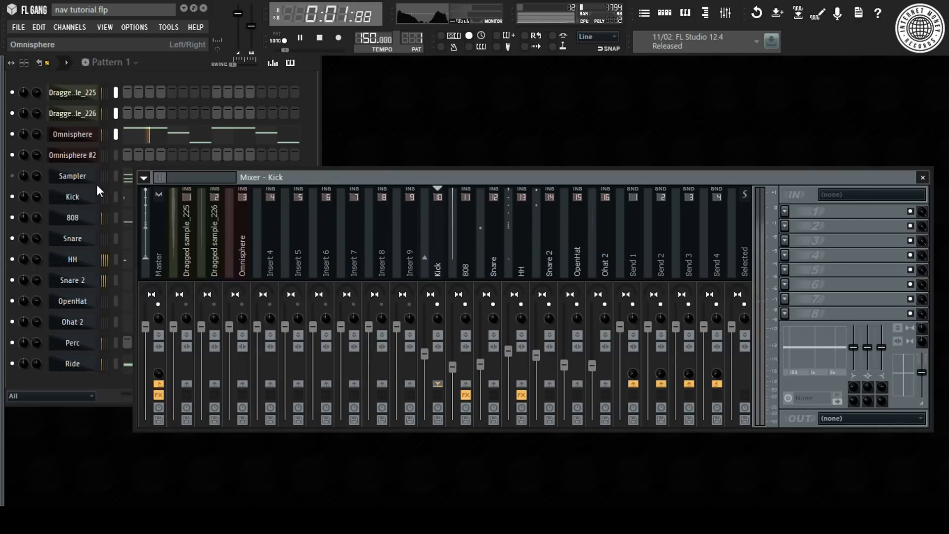
pyautogui.click(187, 316)
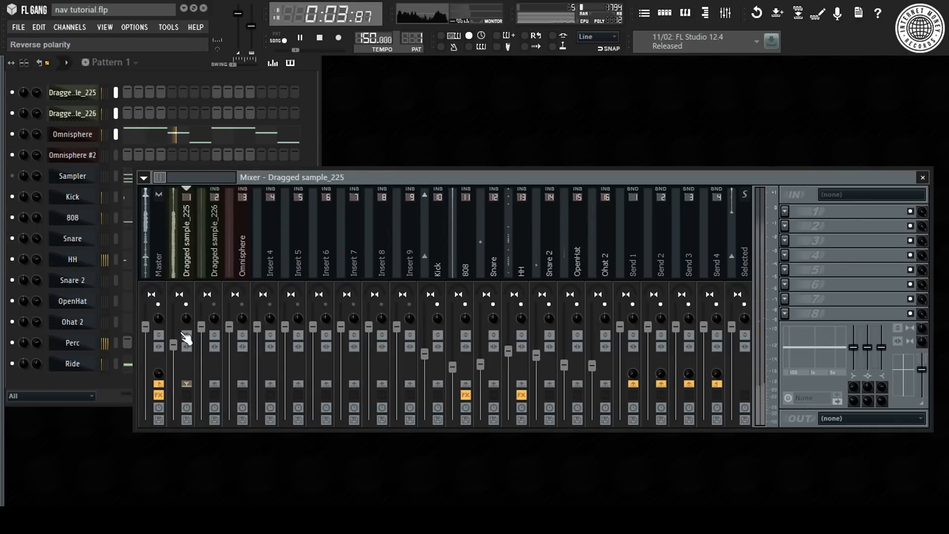
pyautogui.moveTo(174, 327); pyautogui.dragTo(184, 362)
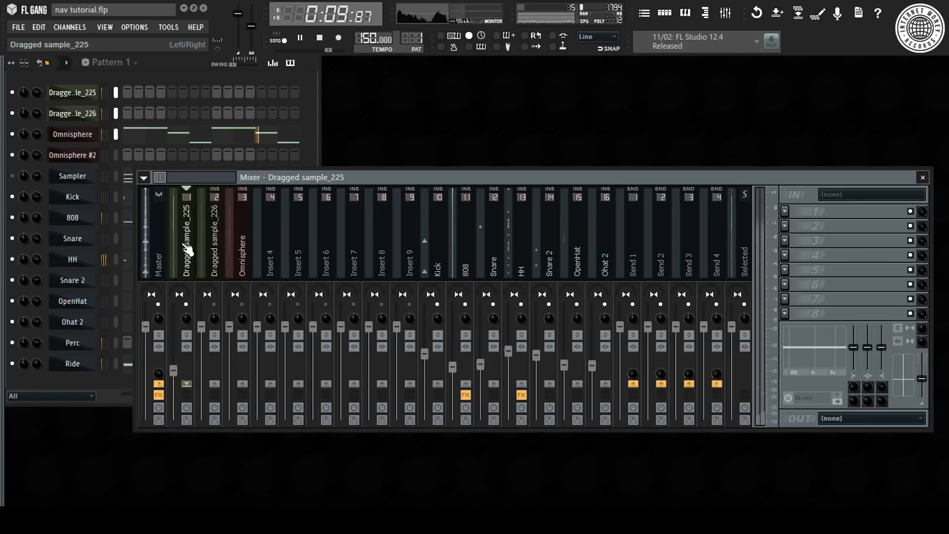
pyautogui.press('space')
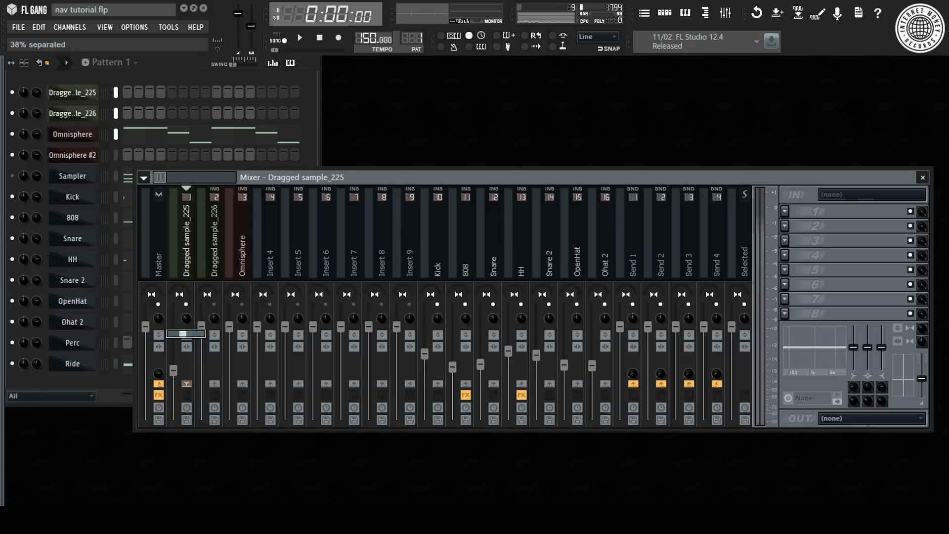
pyautogui.press('space')
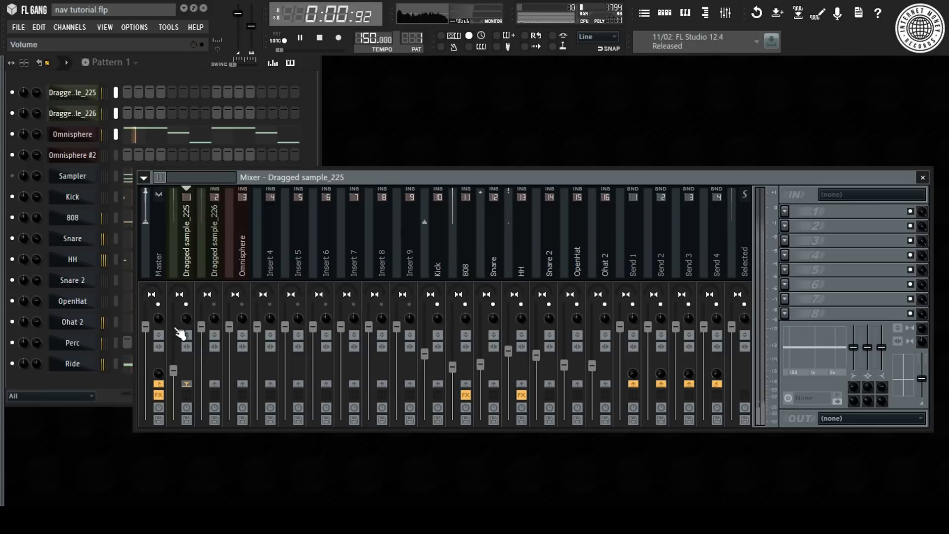
pyautogui.press('space')
# Lower the Dragged sample_226 and Omnisphere mixer tracks to balance them against the playing pattern.
pyautogui.click(213, 304)
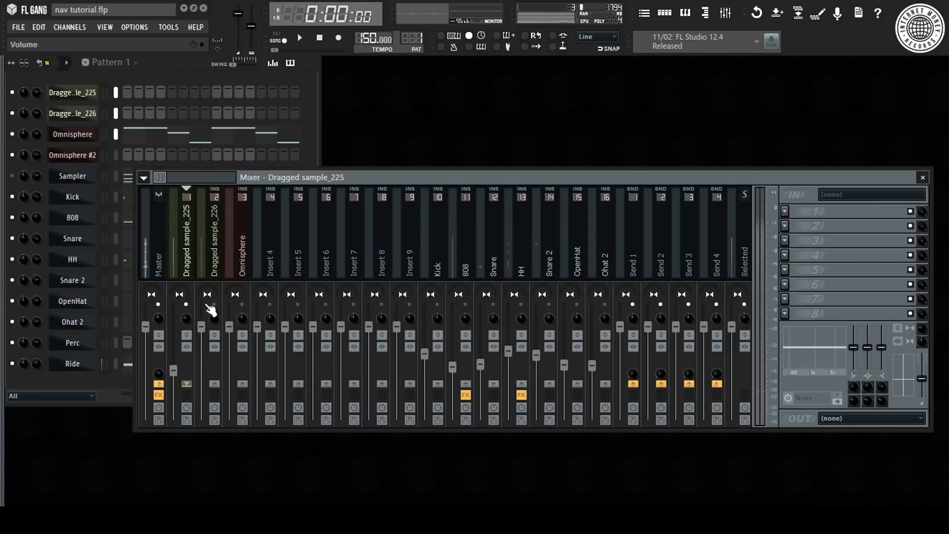
pyautogui.press('space')
pyautogui.moveTo(201, 327); pyautogui.dragTo(202, 355)
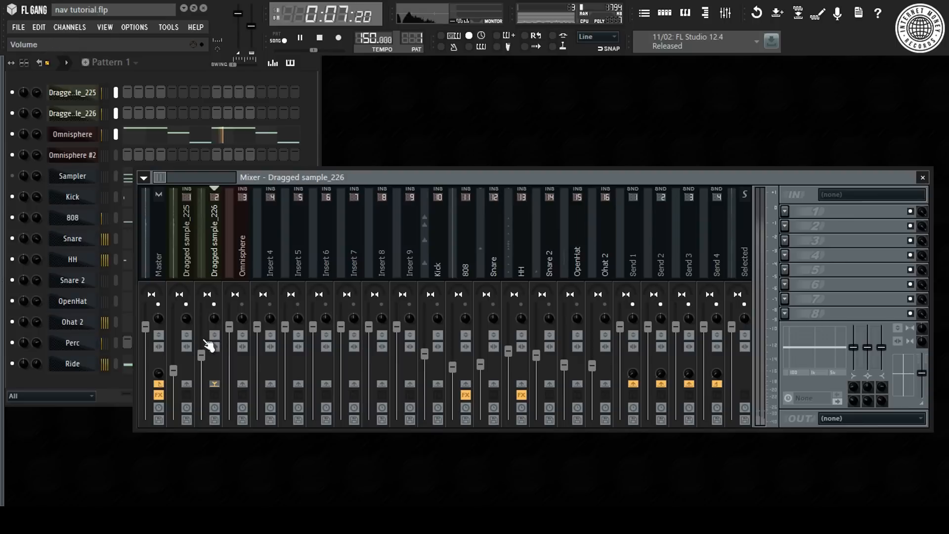
pyautogui.moveTo(211, 317); pyautogui.dragTo(229, 353)
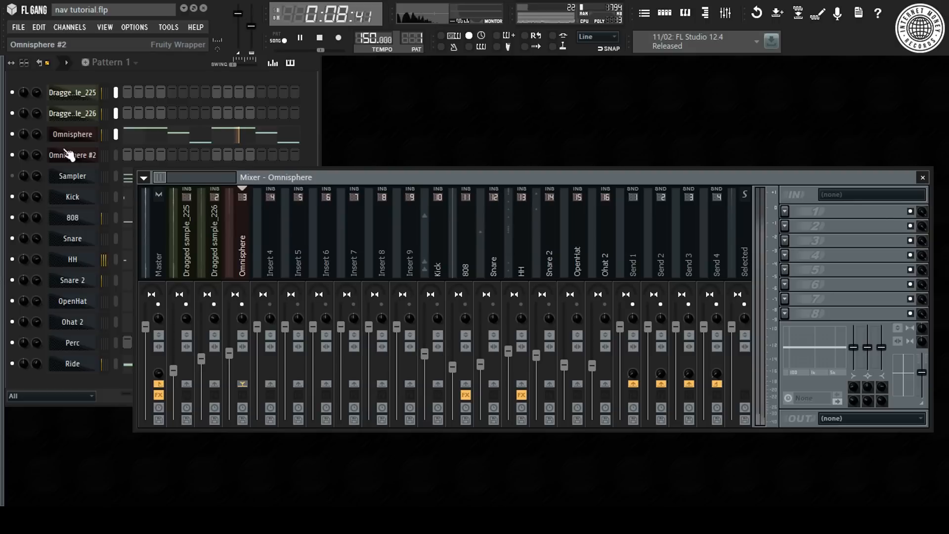
pyautogui.moveTo(37, 134); pyautogui.dragTo(35, 144)
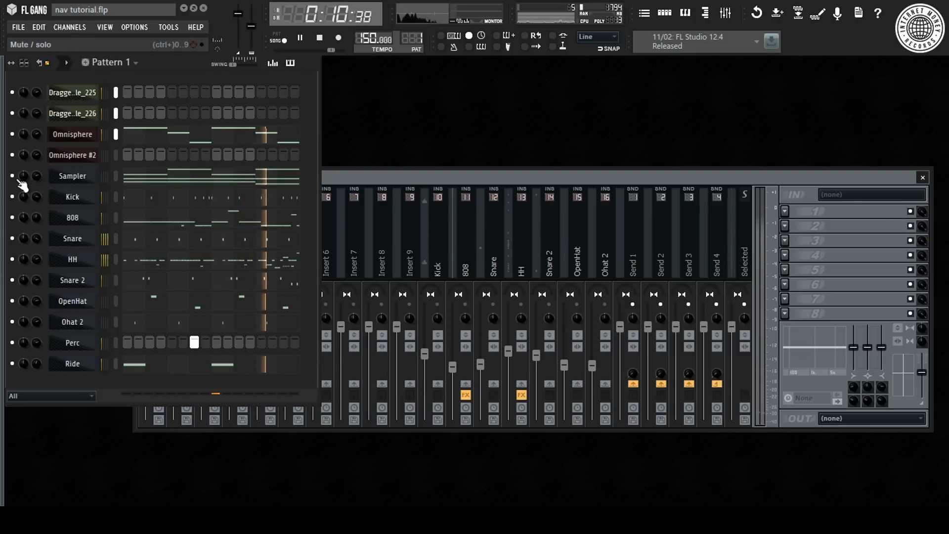
pyautogui.click(376, 193)
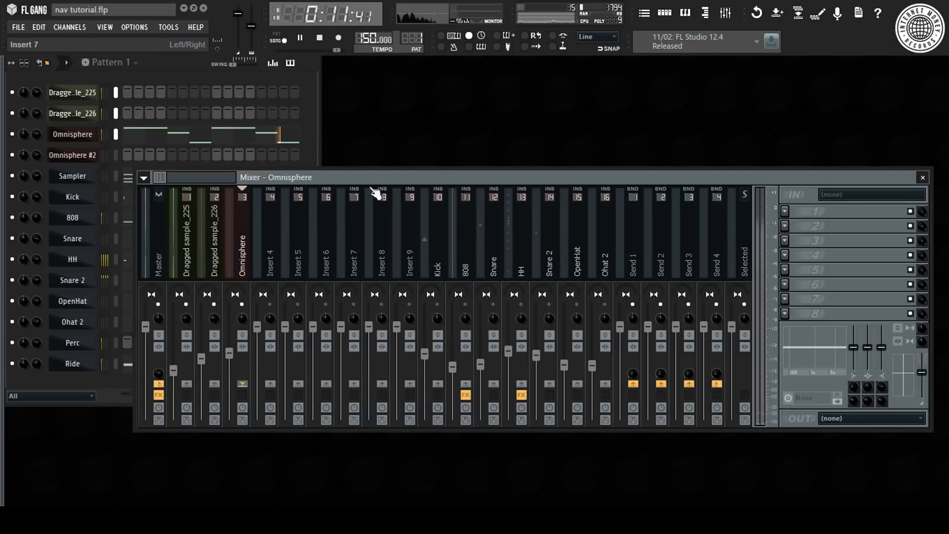
# Lower the Ride track's level in the mixer while the pattern plays.
pyautogui.rightClick(243, 303)
pyautogui.click(145, 229)
pyautogui.click(588, 246)
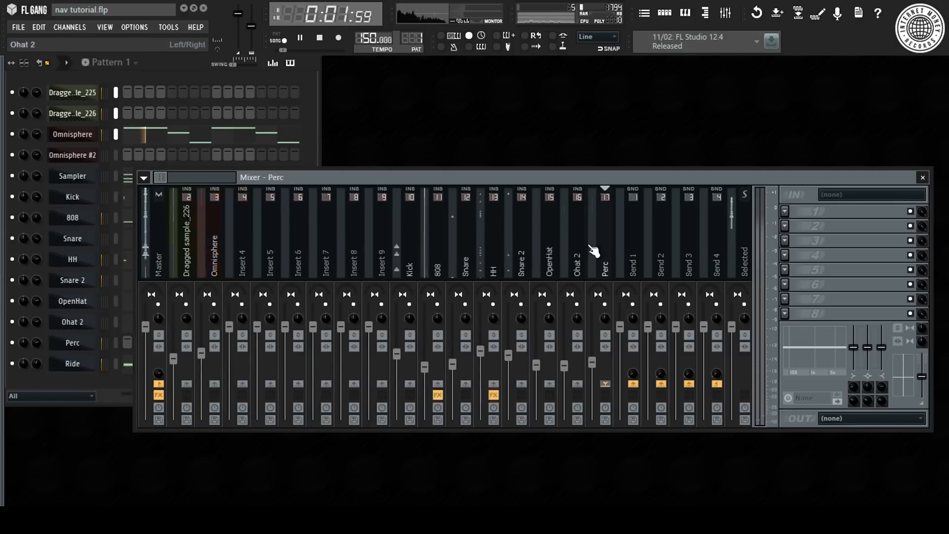
pyautogui.scroll(-5, 594, 251)
pyautogui.moveTo(480, 327); pyautogui.dragTo(482, 360)
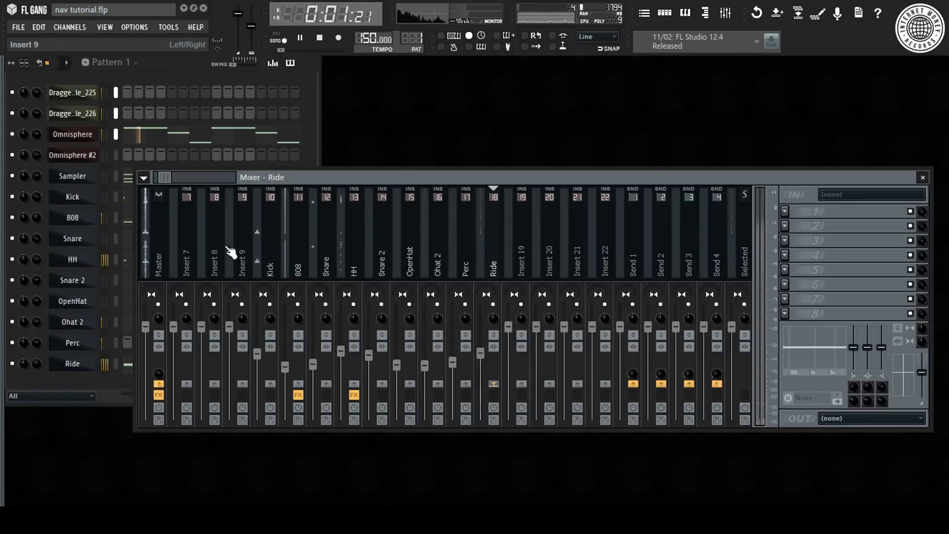
pyautogui.click(162, 225)
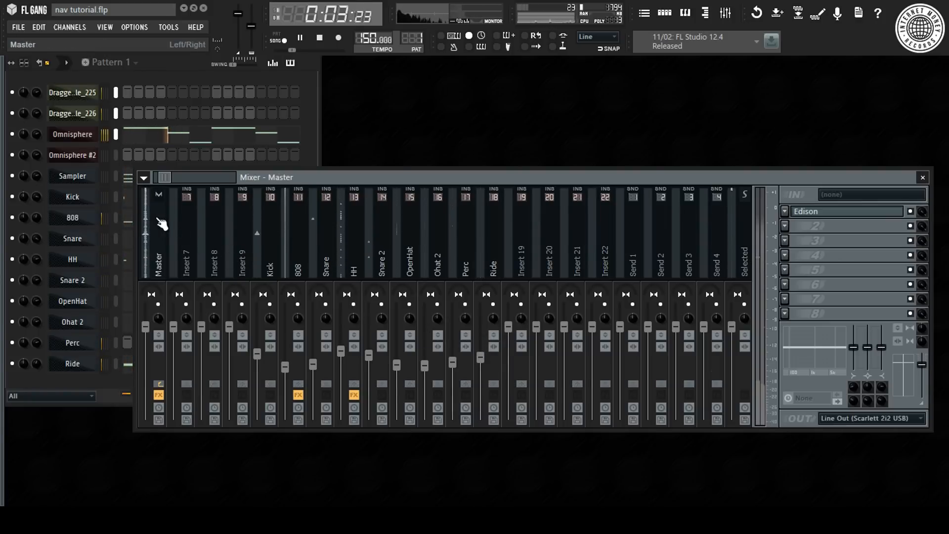
pyautogui.click(784, 226)
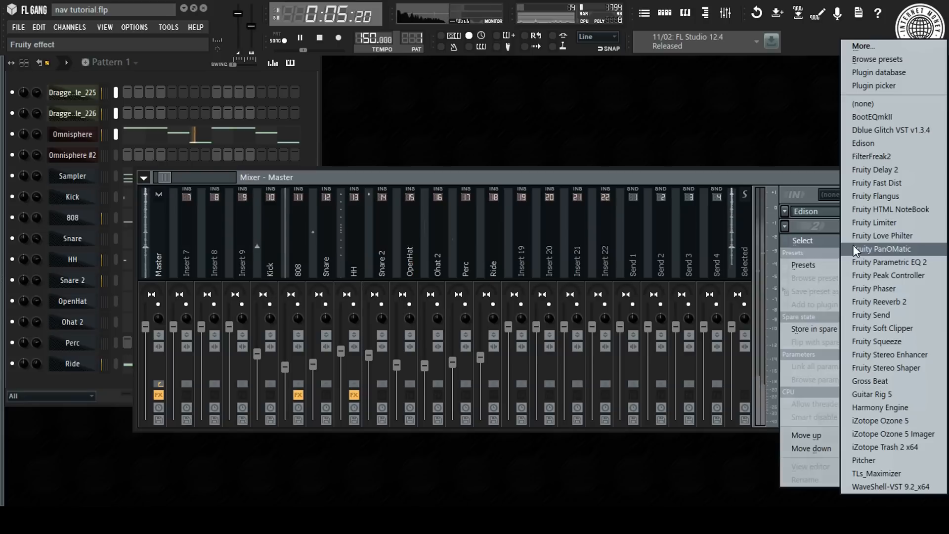
pyautogui.click(740, 137)
# Stop playback and return to the first insert tracks in the mixer.
pyautogui.press('space')
pyautogui.click(628, 171)
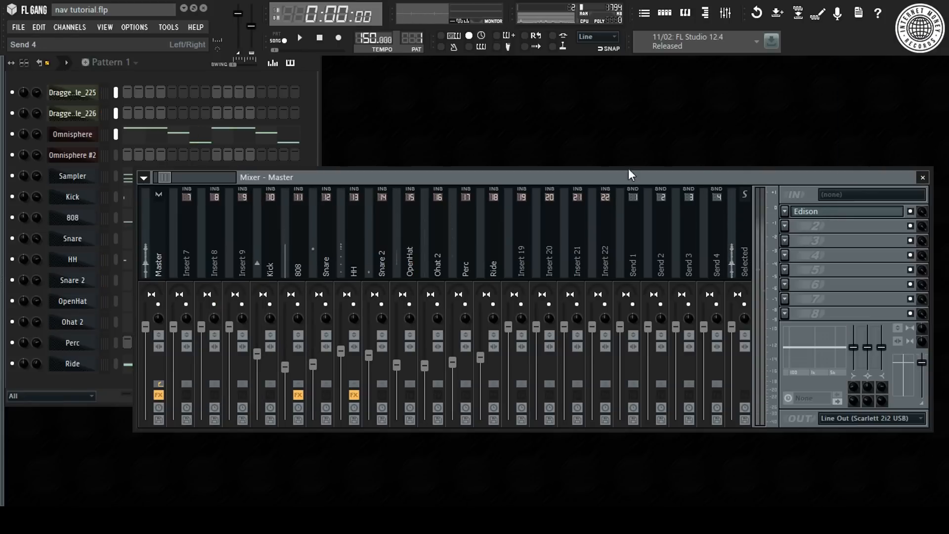
pyautogui.click(187, 217)
pyautogui.moveTo(166, 185); pyautogui.dragTo(161, 184)
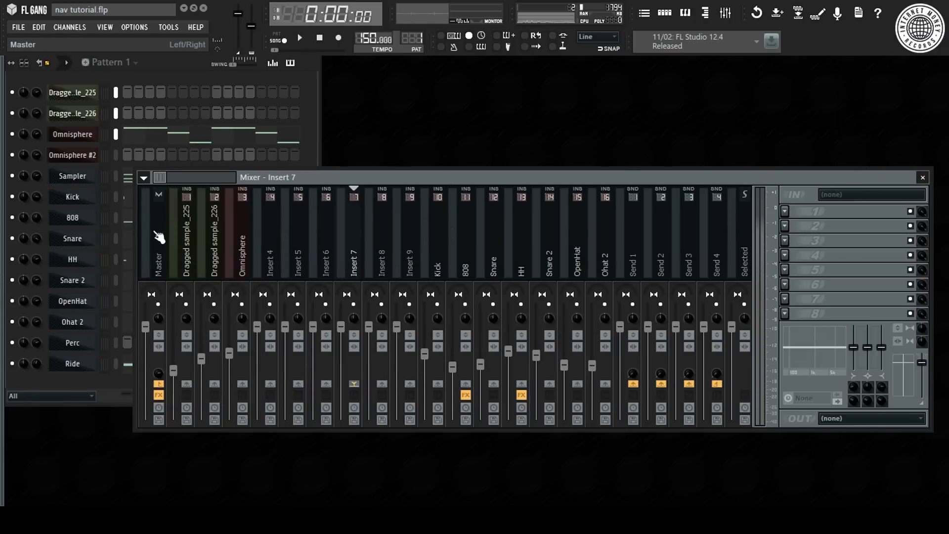
# Add Fruity Multiband Compressor to the Master track's second effect slot and load its Mastering 2.4dB preset.
pyautogui.click(158, 238)
pyautogui.click(790, 229)
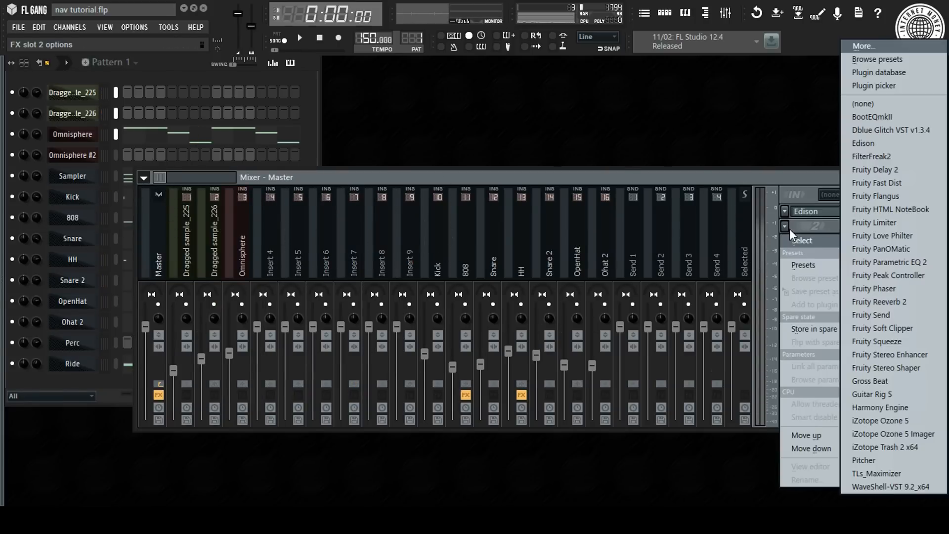
pyautogui.click(873, 46)
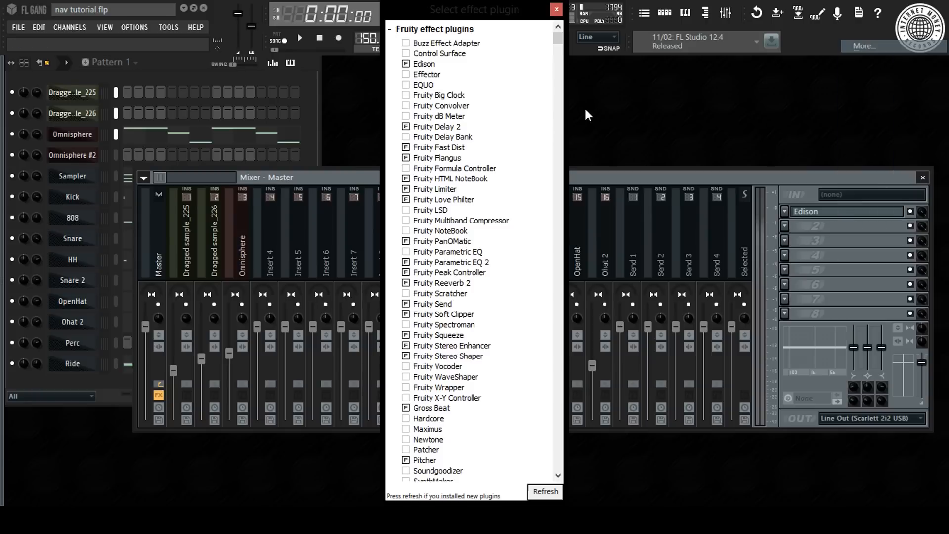
pyautogui.click(404, 221)
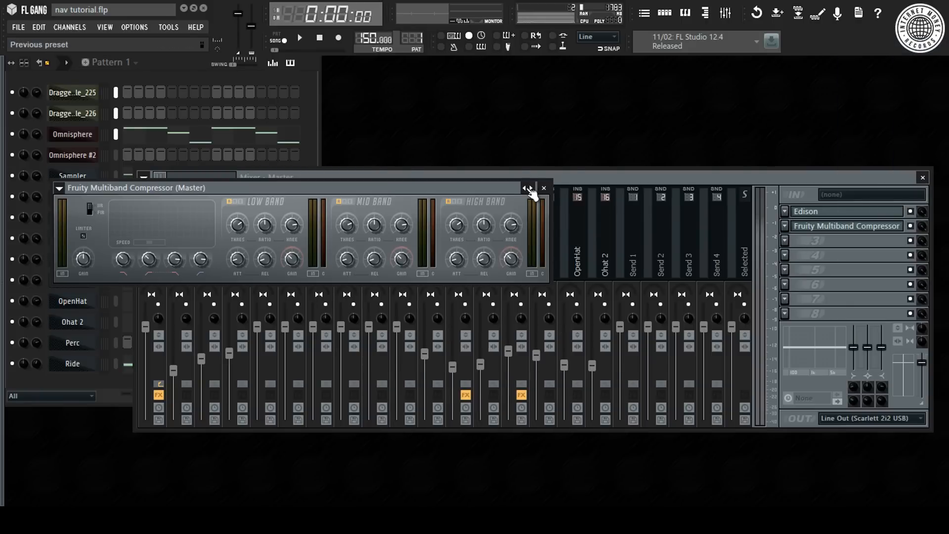
pyautogui.click(528, 188)
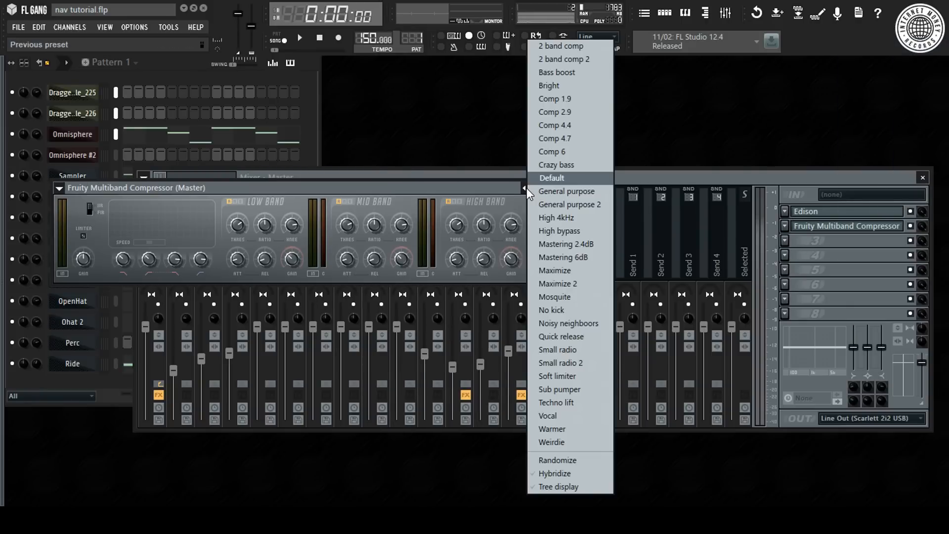
pyautogui.click(579, 246)
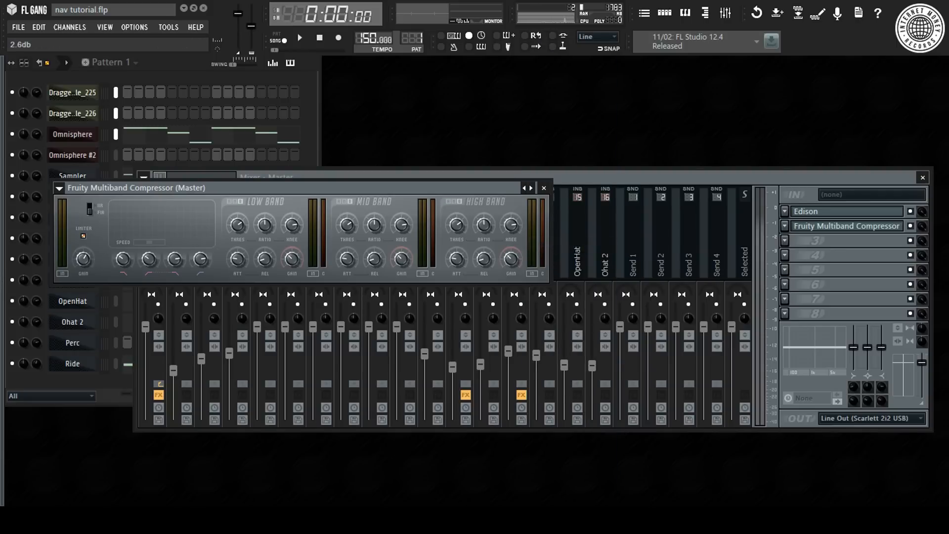
# Raise the Master multiband compressor's overall gain against the playing pattern, then close the effect and stop playback.
pyautogui.press('space')
pyautogui.moveTo(87, 260); pyautogui.dragTo(87, 255)
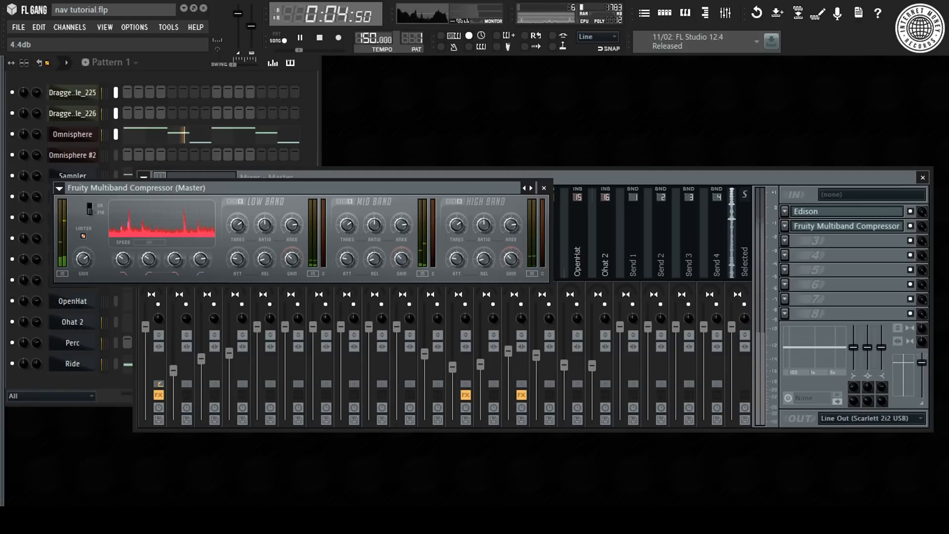
pyautogui.moveTo(87, 260); pyautogui.dragTo(87, 256)
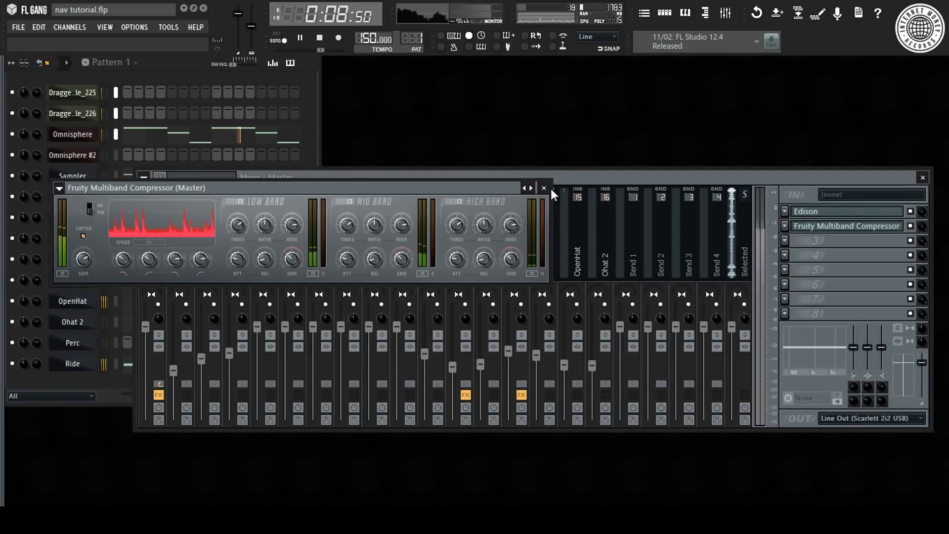
pyautogui.click(544, 189)
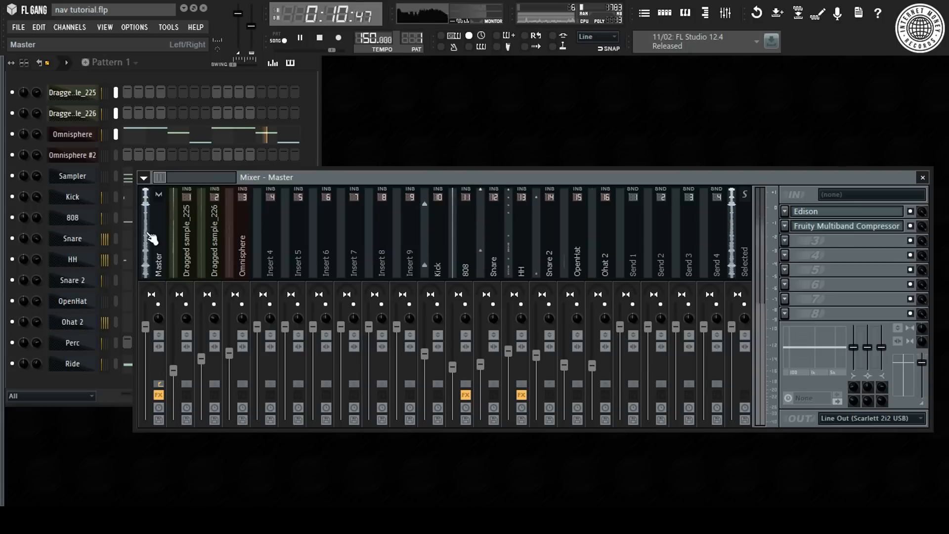
pyautogui.press('F6')
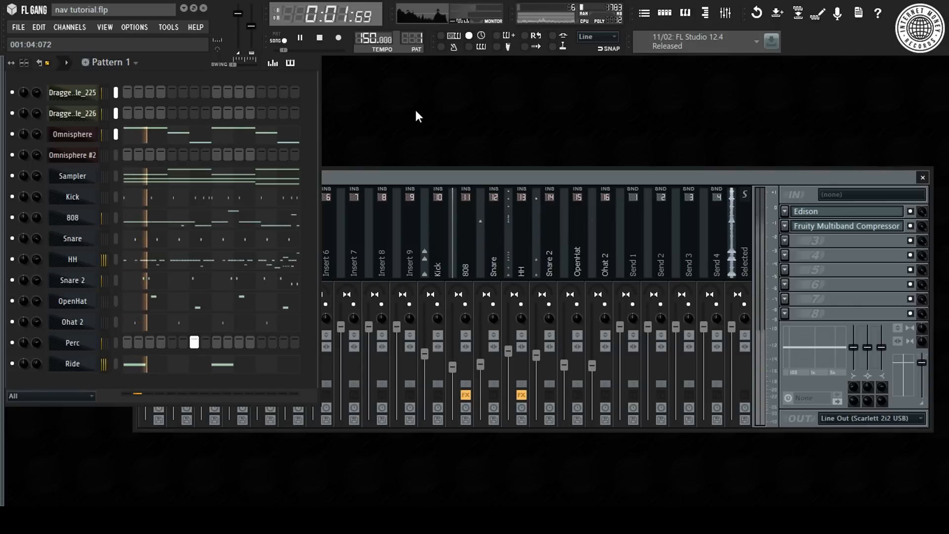
pyautogui.click(382, 180)
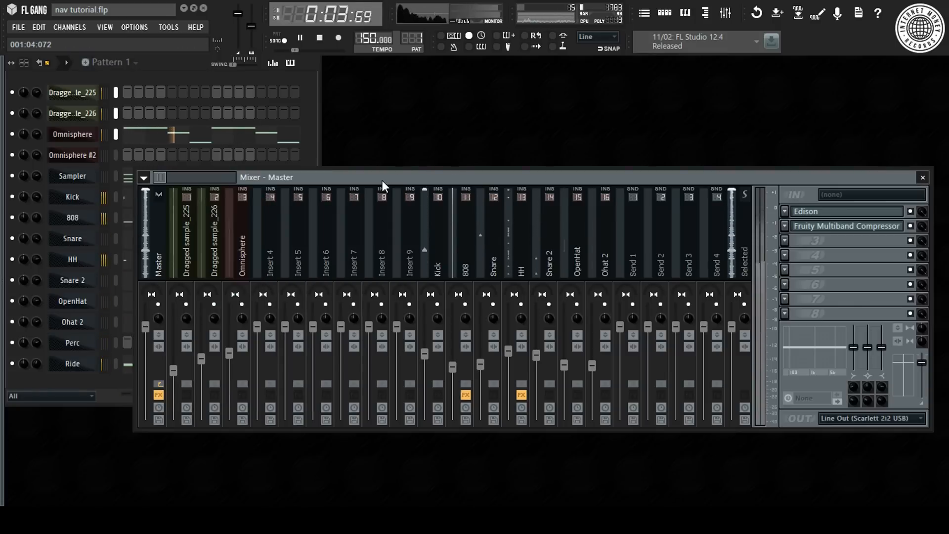
pyautogui.press('space')
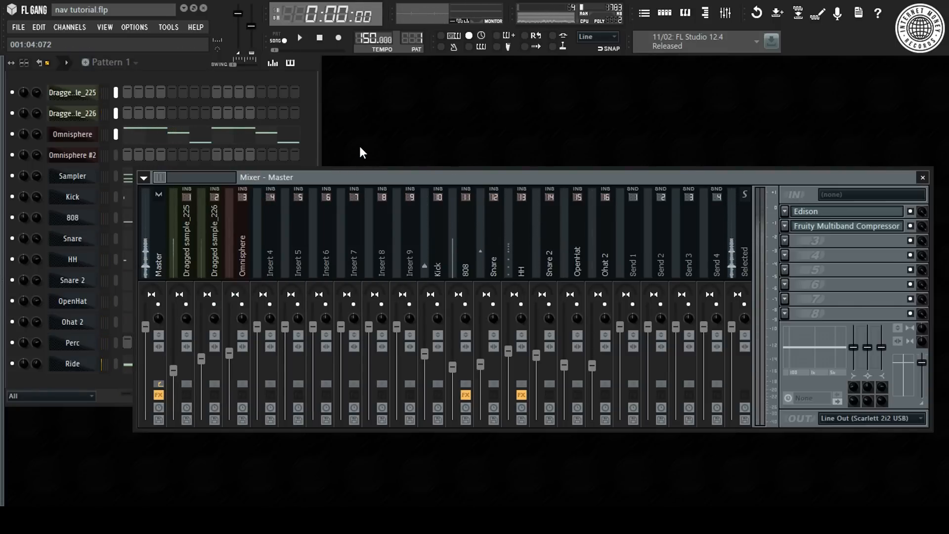
# Split Pattern 1 by channel and clear the three existing clips from Tracks 1 to 3 of the playlist.
pyautogui.click(119, 66)
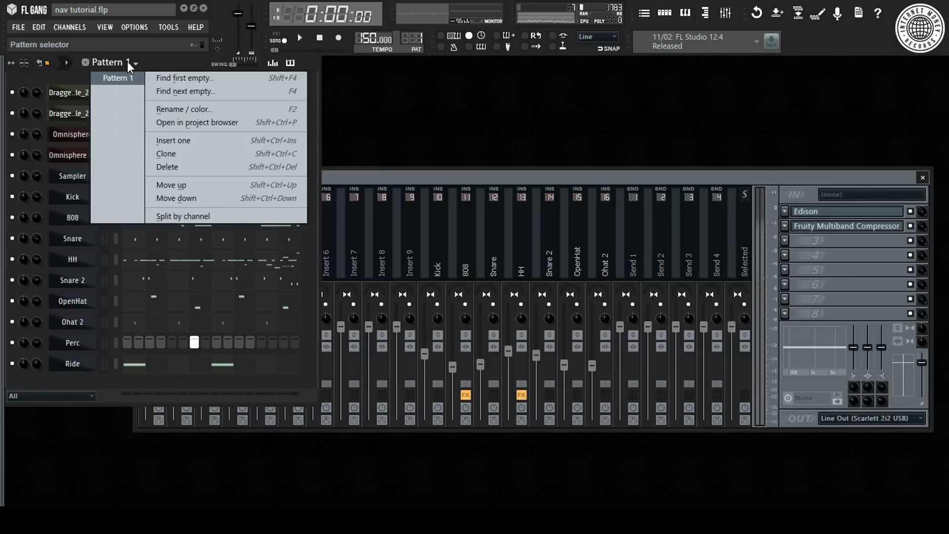
pyautogui.click(257, 216)
pyautogui.click(644, 13)
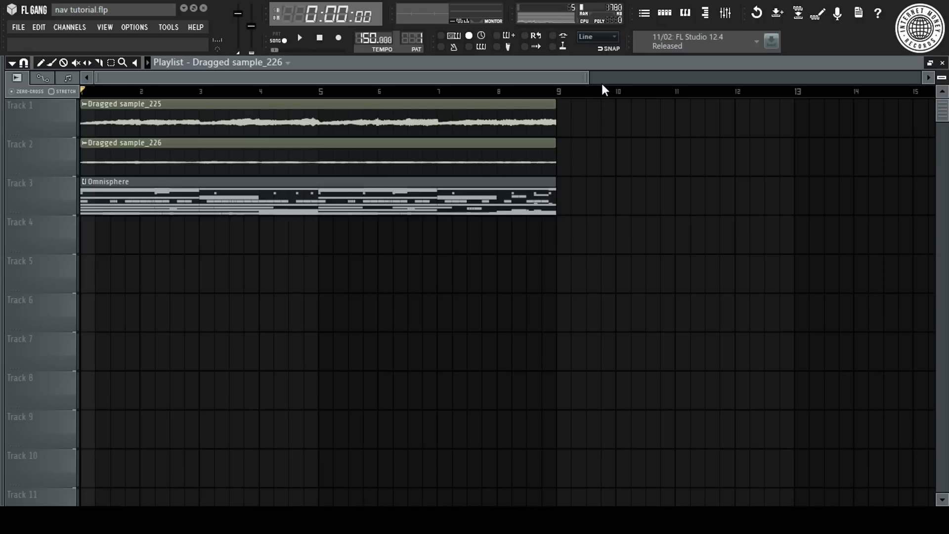
pyautogui.scroll(-3, 603, 90)
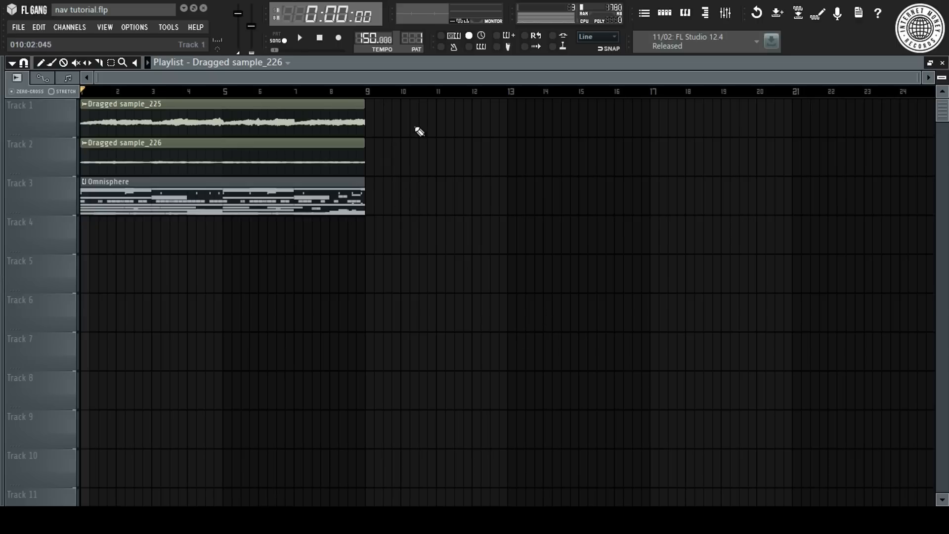
pyautogui.moveTo(296, 296); pyautogui.dragTo(241, 100)
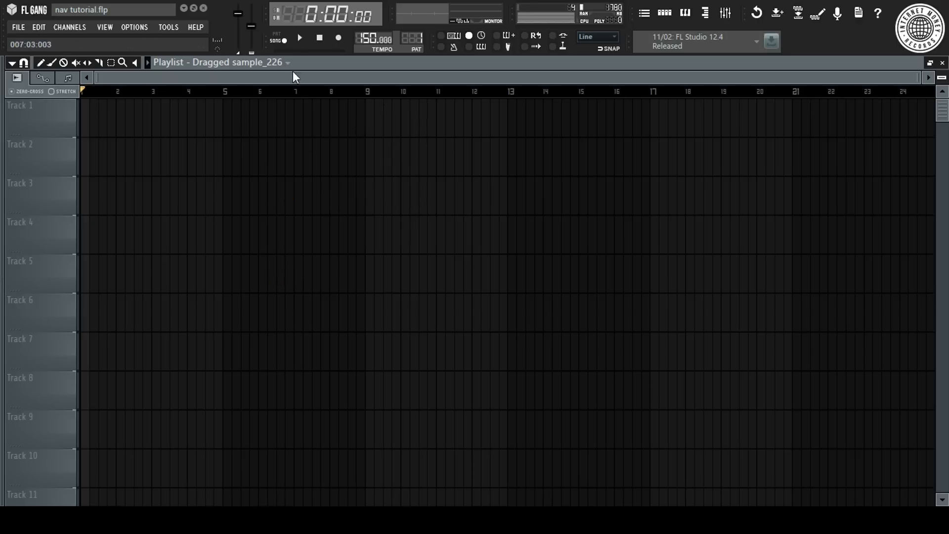
# Place the Dragged sample_225 and Dragged sample_226 audio clips at bar 1 on Tracks 1 and 2.
pyautogui.click(272, 67)
pyautogui.click(247, 88)
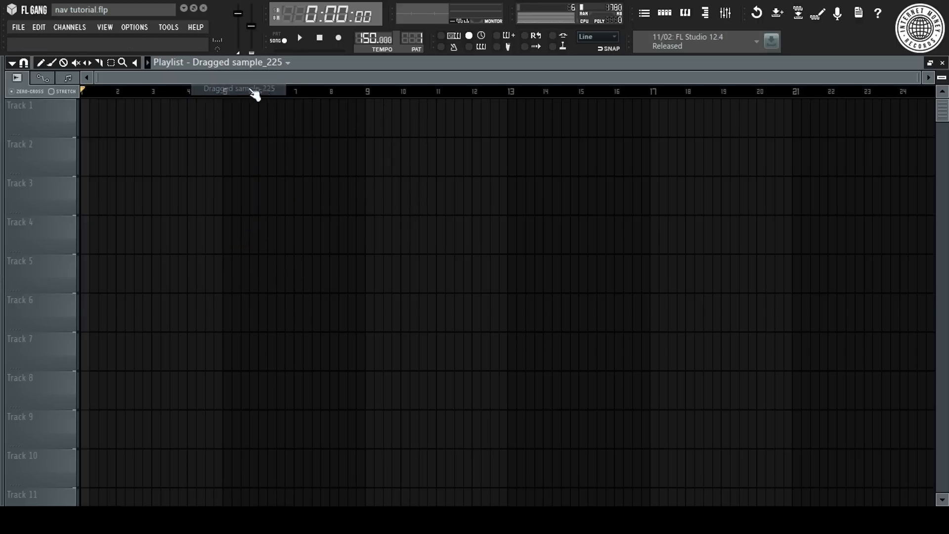
pyautogui.moveTo(216, 128); pyautogui.dragTo(15, 133)
pyautogui.click(273, 64)
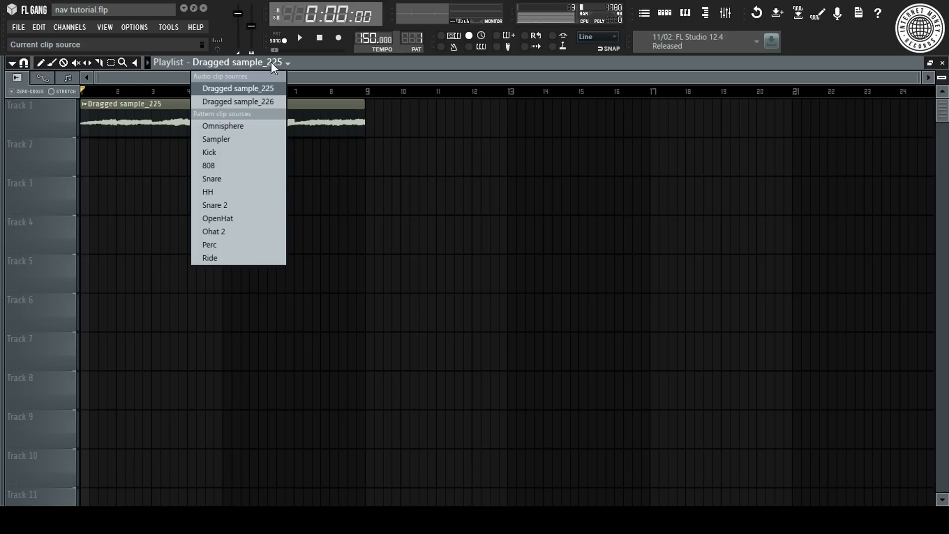
pyautogui.click(260, 103)
pyautogui.moveTo(276, 143); pyautogui.dragTo(84, 144)
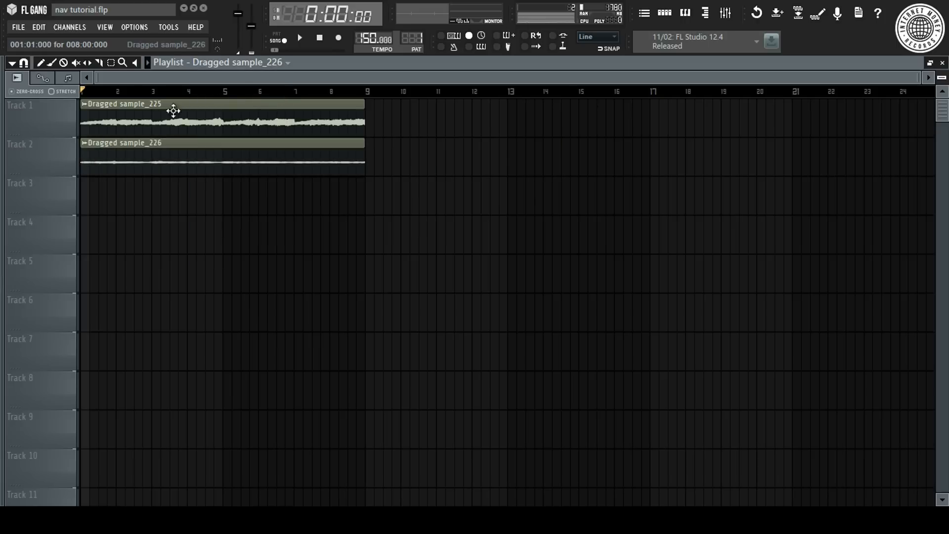
# Place the Omnisphere, Sampler, Kick, 808 and Snare pattern clips at bar 1 on Tracks 3 to 7.
pyautogui.click(266, 68)
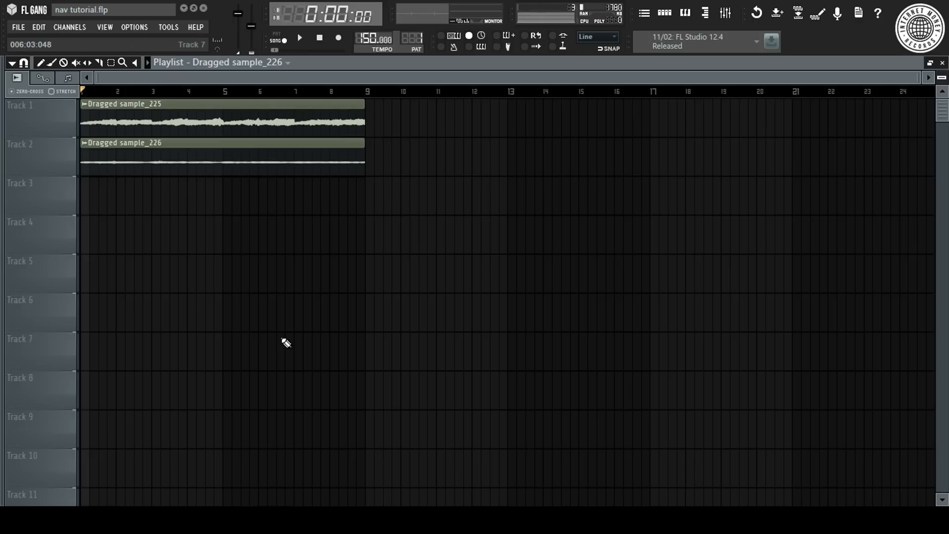
pyautogui.moveTo(155, 205); pyautogui.dragTo(43, 214)
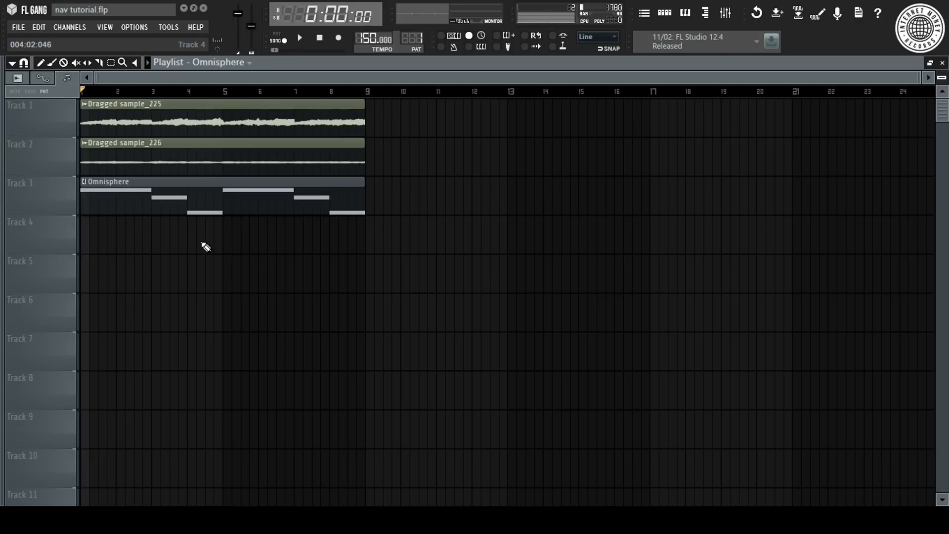
pyautogui.moveTo(199, 246); pyautogui.dragTo(8, 290)
pyautogui.press('KP_Add')
pyautogui.press('KP_Add')
pyautogui.moveTo(147, 305); pyautogui.dragTo(84, 316)
pyautogui.press('KP_Add')
pyautogui.moveTo(103, 351); pyautogui.dragTo(76, 365)
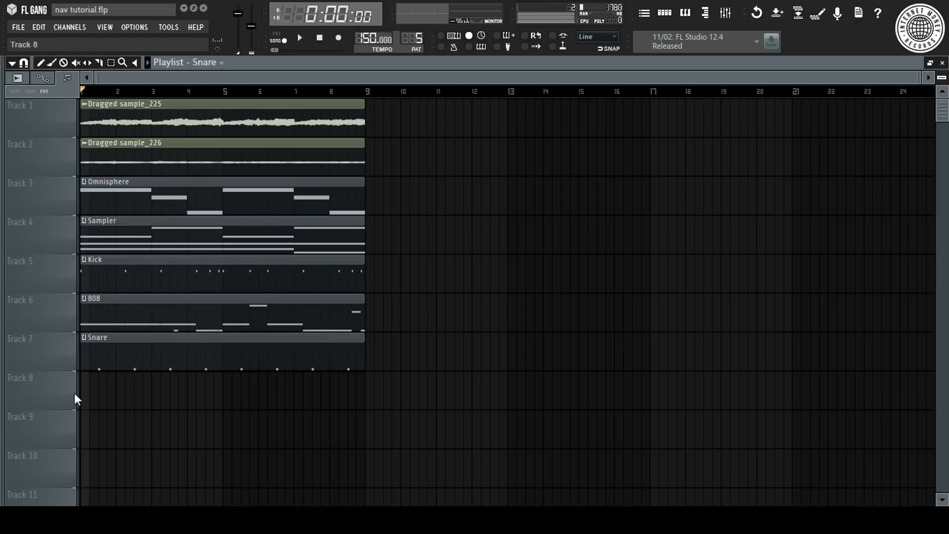
# Place the HH, Snare 2 and OpenHat pattern clips at bar 1 on Tracks 8 to 10.
pyautogui.press('KP_Add')
pyautogui.moveTo(108, 398); pyautogui.dragTo(6, 420)
pyautogui.press('KP_Add')
pyautogui.moveTo(162, 452); pyautogui.dragTo(38, 406)
pyautogui.press('KP_Add')
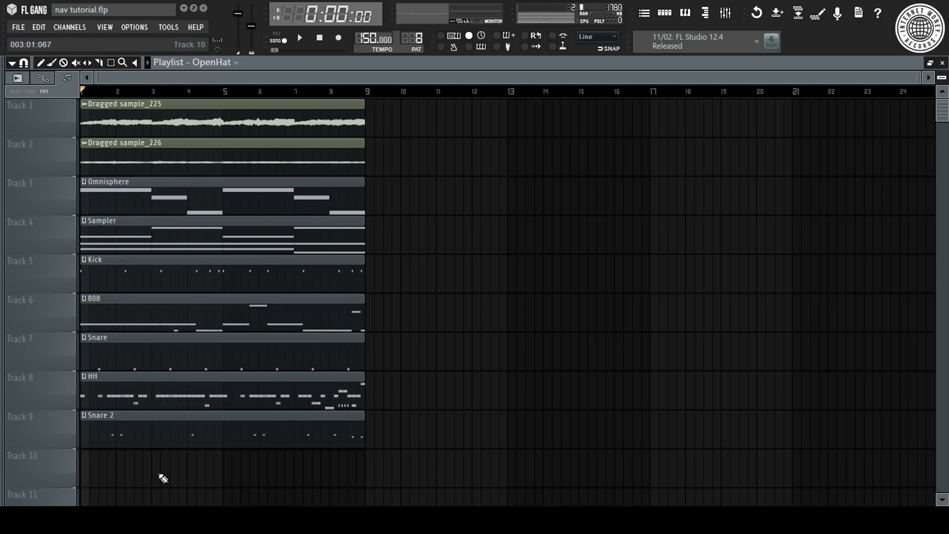
pyautogui.moveTo(158, 476); pyautogui.dragTo(82, 476)
# Place the Ohat 2, Perc and Ride pattern clips at bar 1 on Tracks 11 to 13.
pyautogui.press('KP_Add')
pyautogui.scroll(-3, 100, 404)
pyautogui.press('KP_Add')
pyautogui.moveTo(100, 404); pyautogui.dragTo(57, 441)
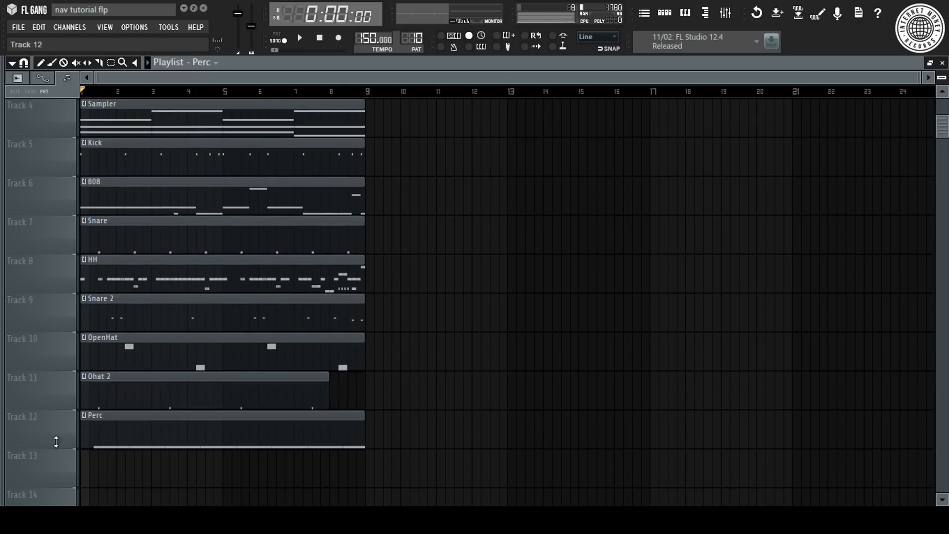
pyautogui.press('KP_Add')
pyautogui.moveTo(127, 463); pyautogui.dragTo(40, 475)
pyautogui.scroll(-2, 112, 430)
pyautogui.press('KP_Add')
pyautogui.moveTo(112, 430); pyautogui.dragTo(18, 431)
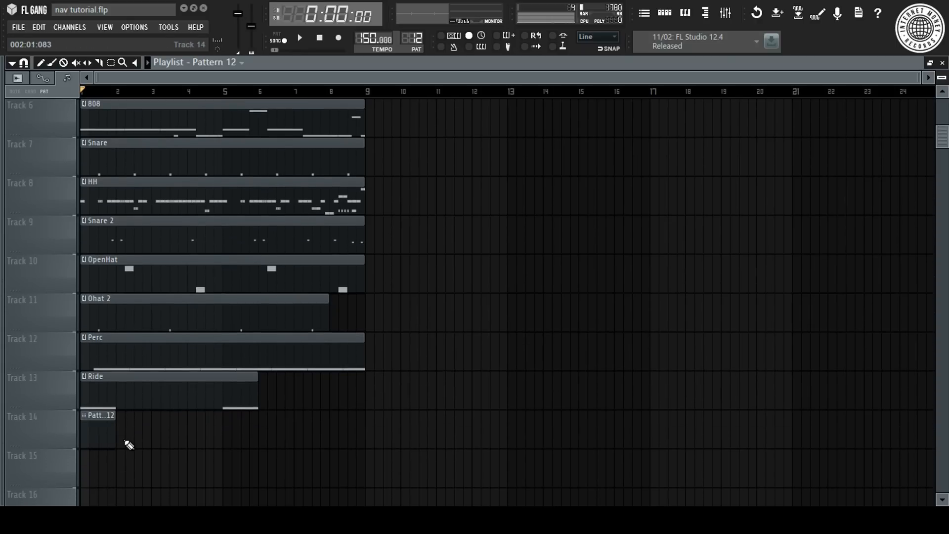
pyautogui.scroll(5, 180, 345)
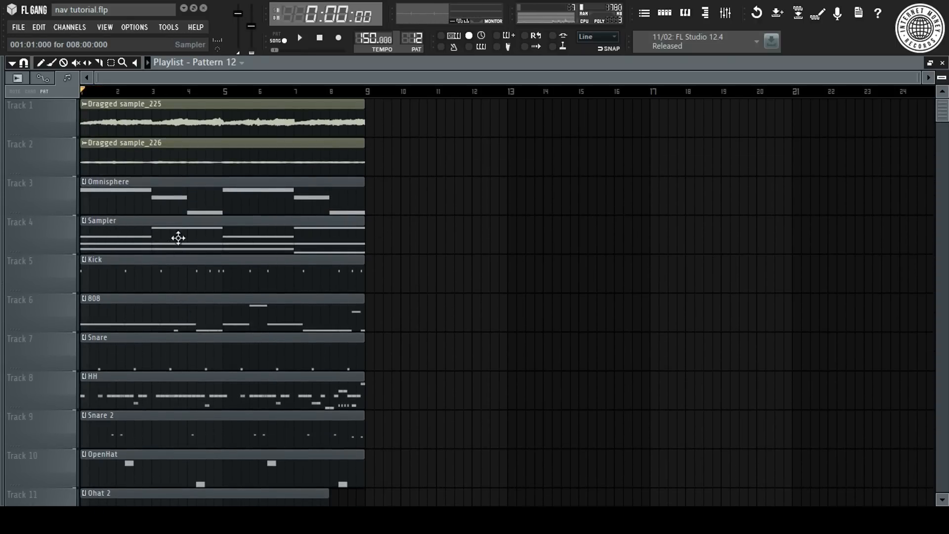
# Remove the Sampler clip from Track 4 and move the Kick through Ride clips up by one track.
pyautogui.scroll(-4, 339, 196)
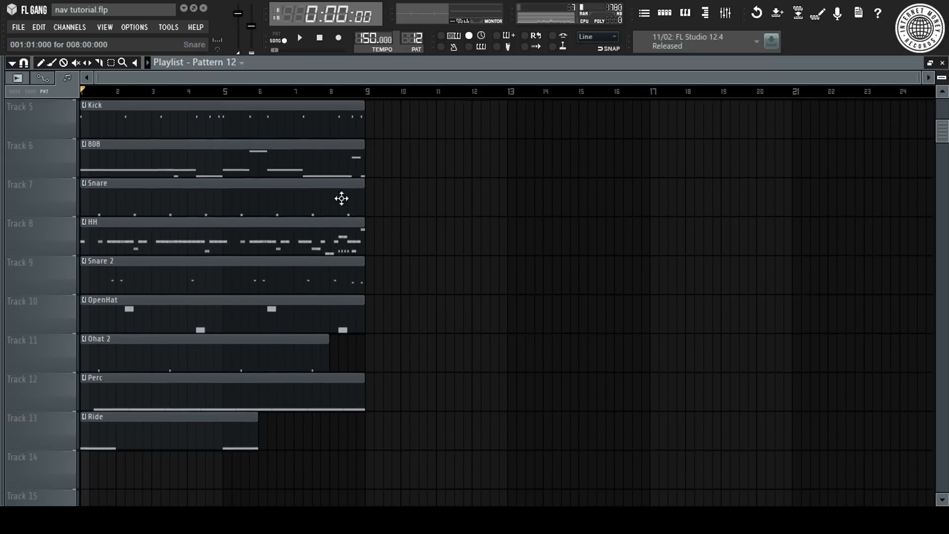
pyautogui.moveTo(403, 121); pyautogui.dragTo(97, 469)
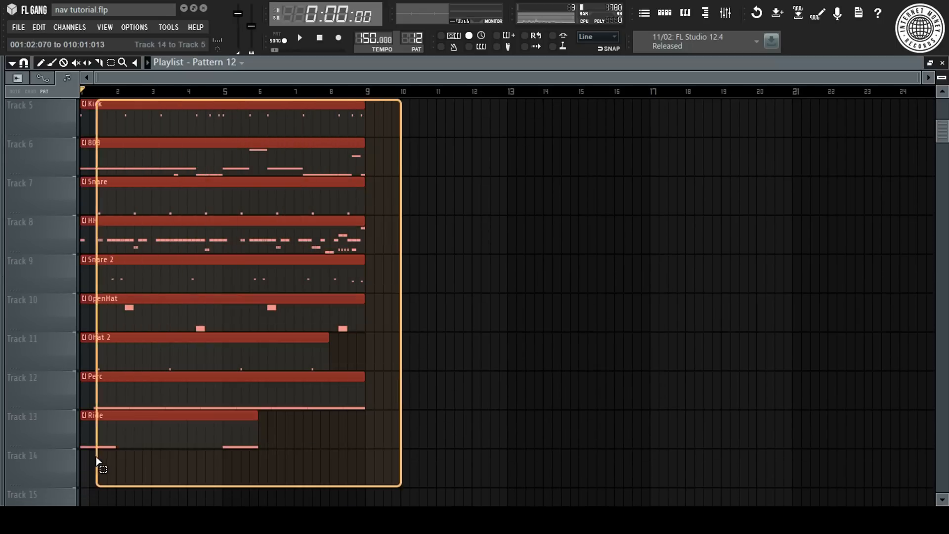
pyautogui.scroll(4, 329, 339)
pyautogui.hotkey('shift', 'Up')
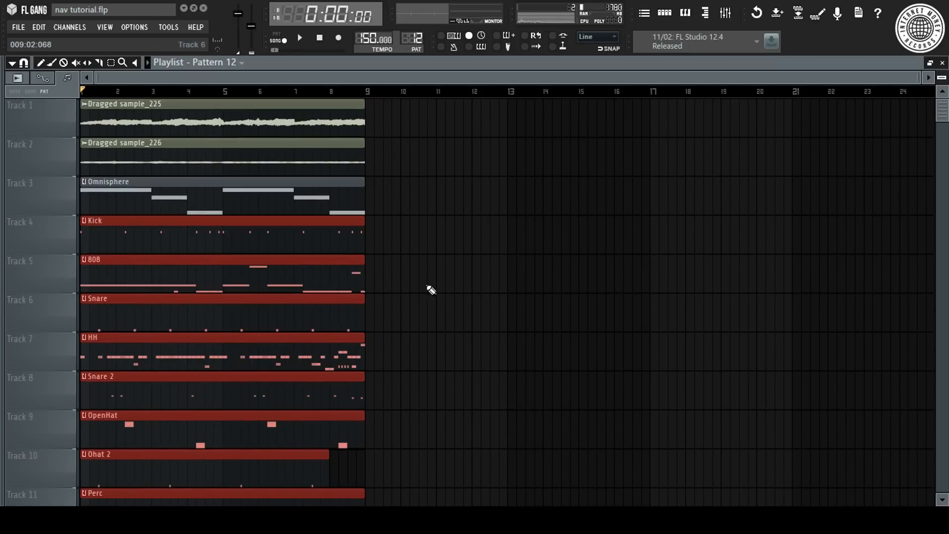
# Reduce the playlist track height and extend the Ohat 2 and Ride clips to the start of bar 9.
pyautogui.hotkey('ctrl', 'a')
pyautogui.moveTo(943, 80); pyautogui.dragTo(943, 71)
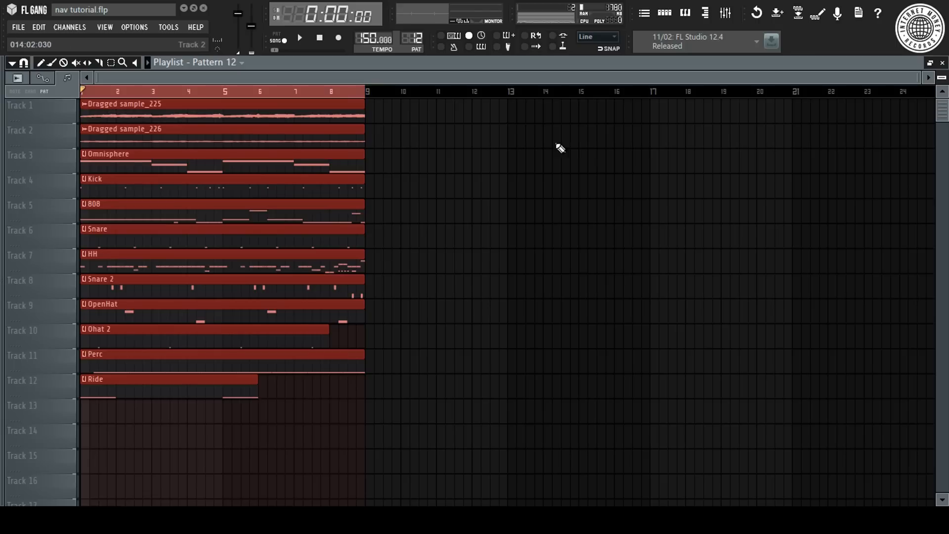
pyautogui.hotkey('ctrl', 'd')
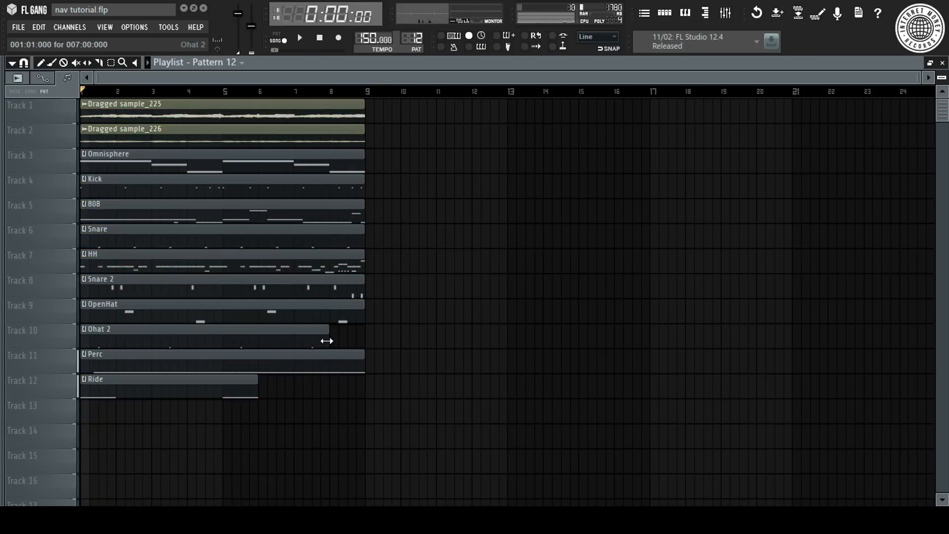
pyautogui.moveTo(326, 341); pyautogui.dragTo(366, 339)
pyautogui.moveTo(258, 391); pyautogui.dragTo(327, 379)
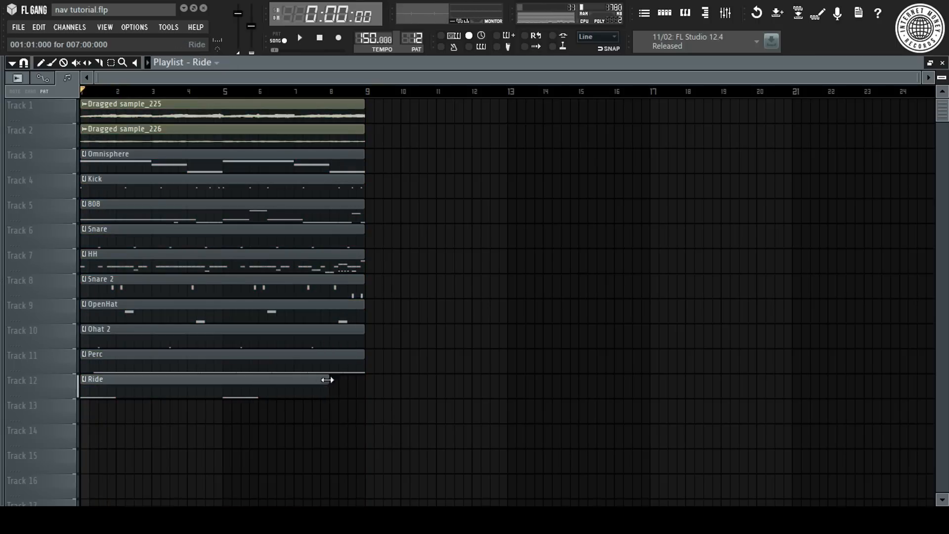
# Play the arrangement and examine up close how the clip ends line up at bar 9, then stop playback.
pyautogui.press('space')
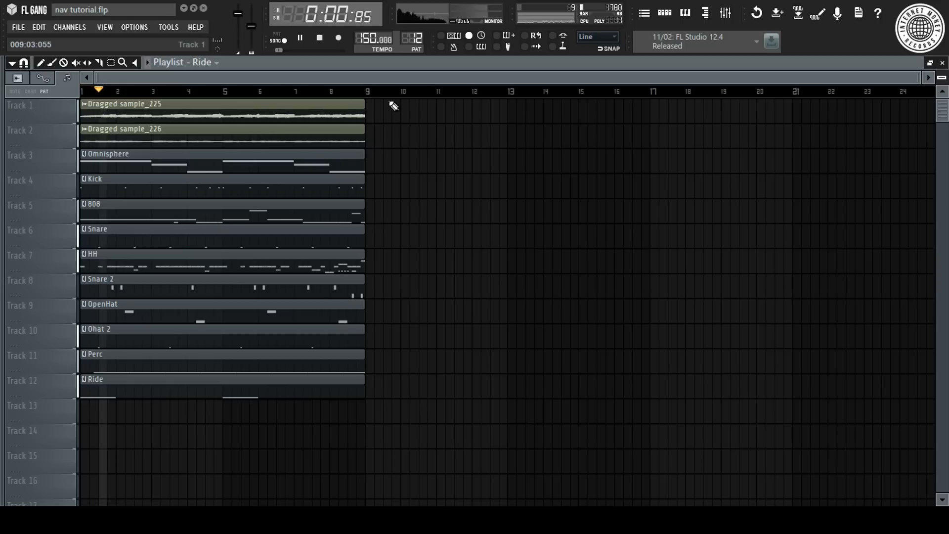
pyautogui.scroll(3, 370, 90)
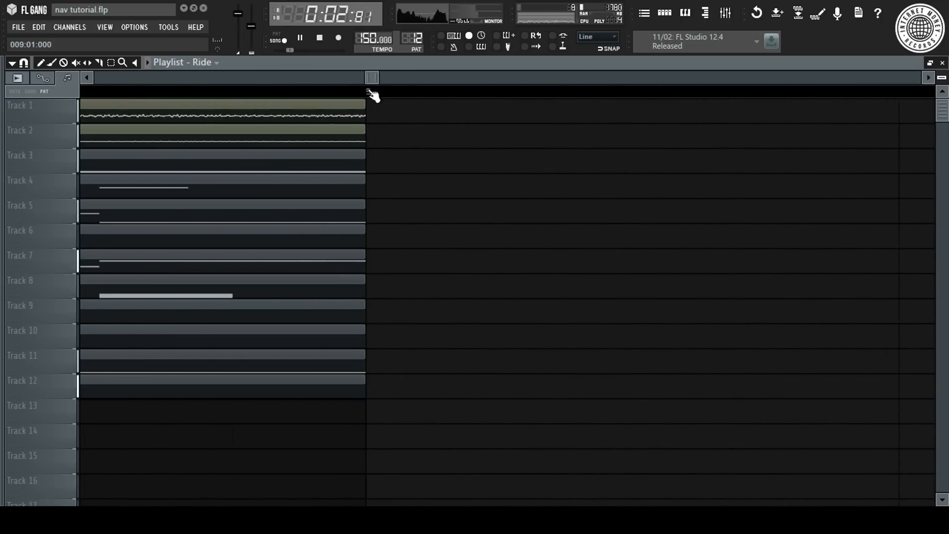
pyautogui.scroll(-5, 370, 93)
pyautogui.press('space')
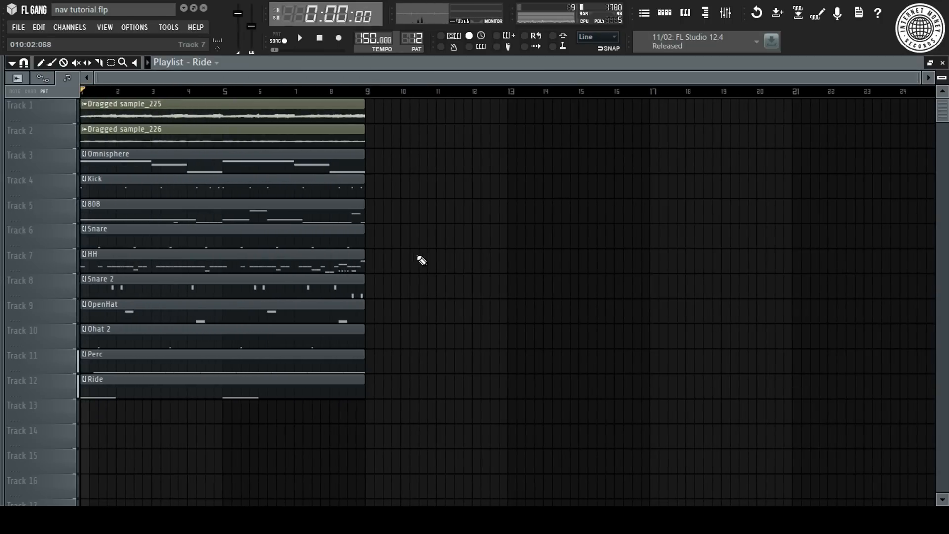
# Duplicate the whole eight-bar arrangement repeatedly until the clips fill the playlist up to bar 33.
pyautogui.hotkey('ctrl', 'b')
pyautogui.hotkey('ctrl', 'a')
pyautogui.hotkey('ctrl', 'b')
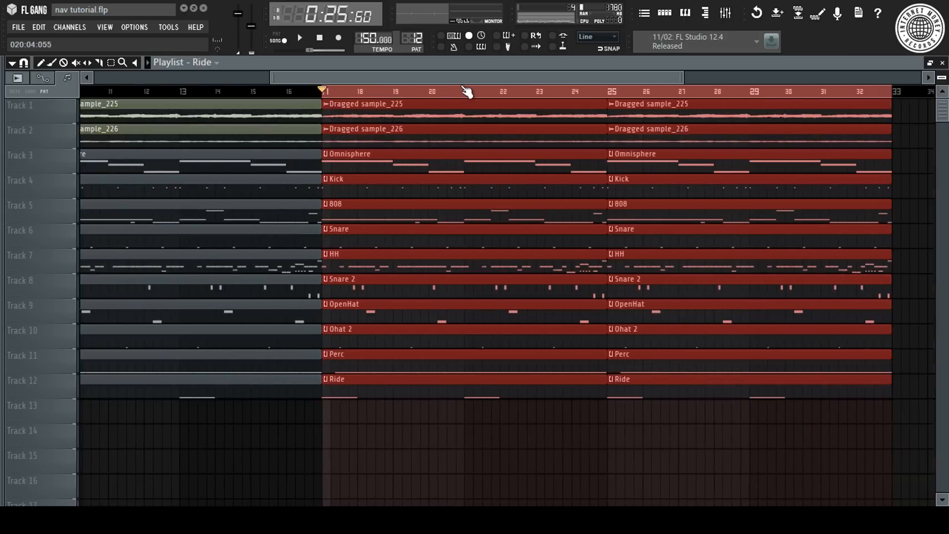
# Undo the duplications back to the original eight-bar arrangement and duplicate it again until the clips reach bar 33.
pyautogui.scroll(-2, 464, 94)
pyautogui.hotkey('ctrl', 'alt', 'z')
pyautogui.hotkey('ctrl', 'alt', 'z')
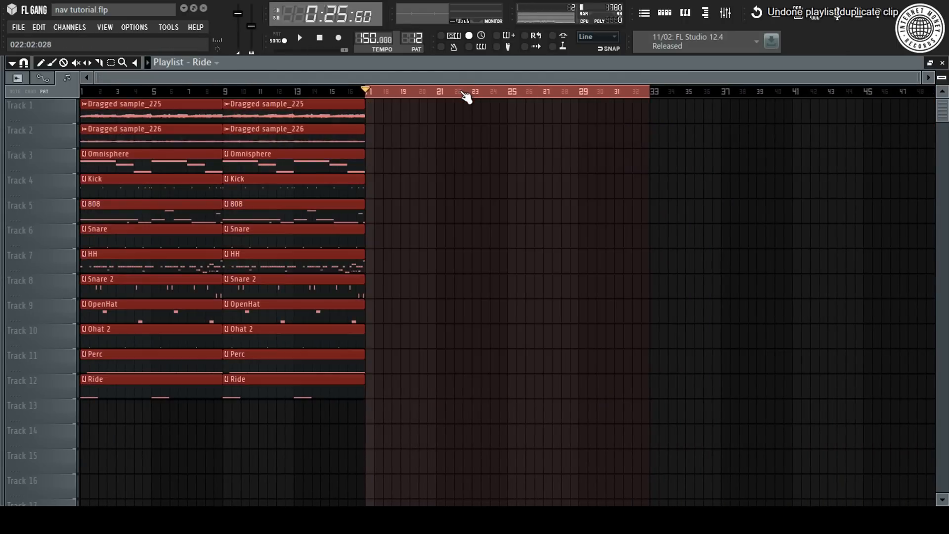
pyautogui.hotkey('ctrl', 'a')
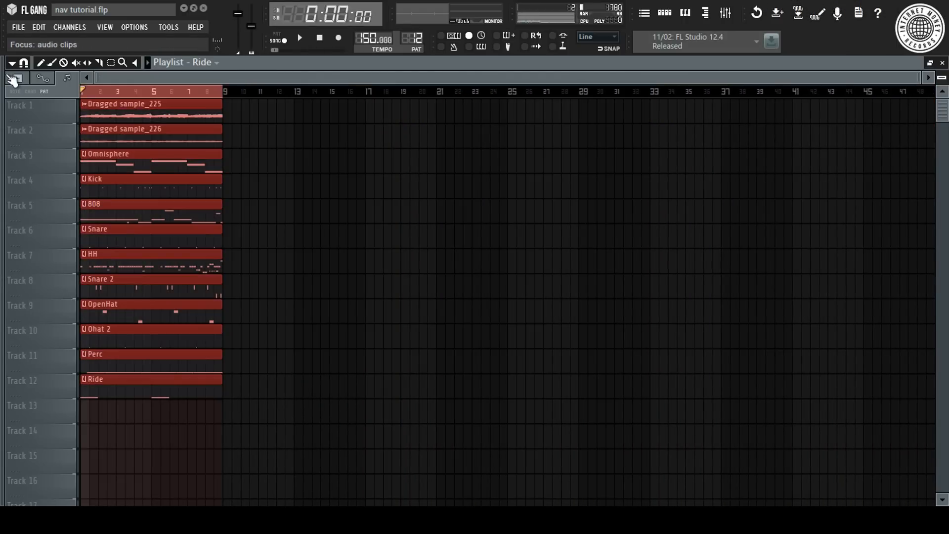
pyautogui.hotkey('ctrl', 'b')
pyautogui.hotkey('ctrl', 'b')
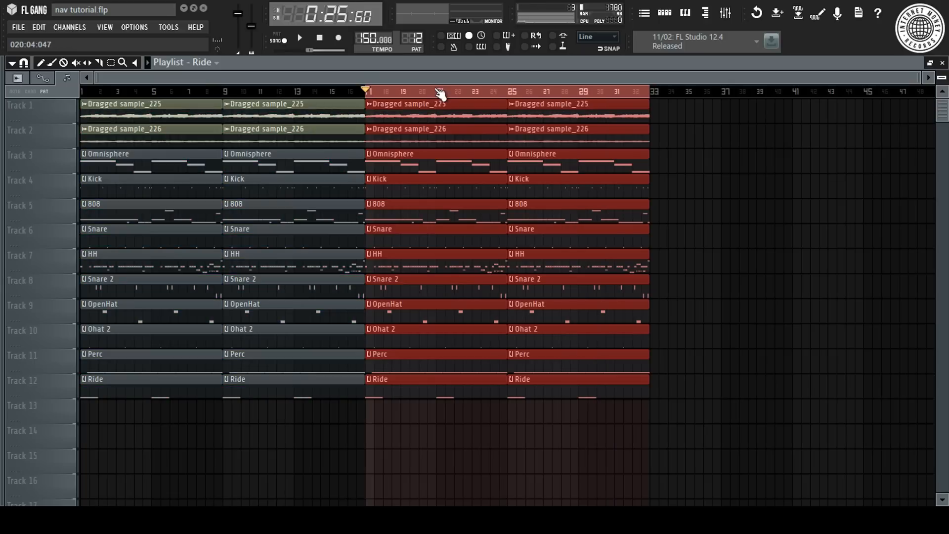
# Duplicate the whole 32-bar arrangement once so the clips reach bar 65, and clear the selection.
pyautogui.hotkey('ctrl', 'a')
pyautogui.hotkey('ctrl', 'b')
pyautogui.scroll(-3, 440, 94)
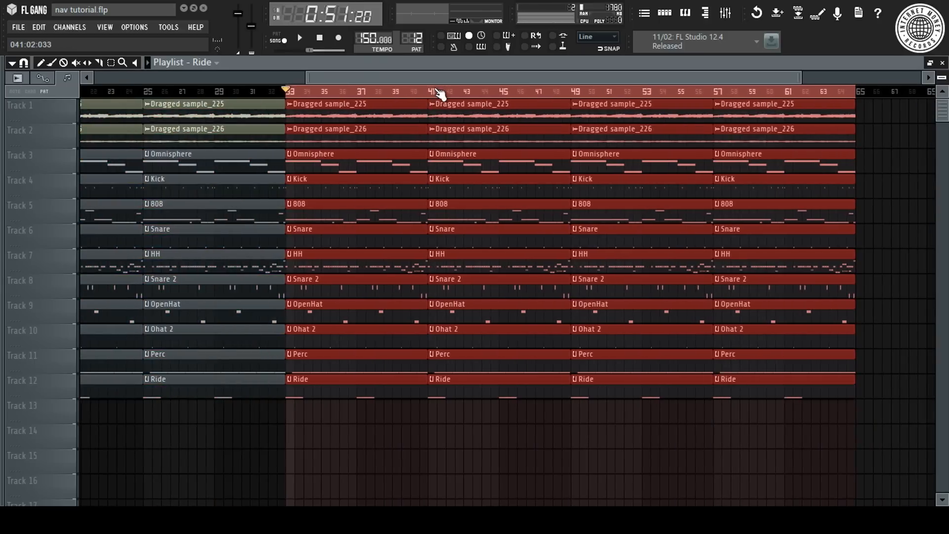
pyautogui.hotkey('ctrl', 'd')
pyautogui.press('Home')
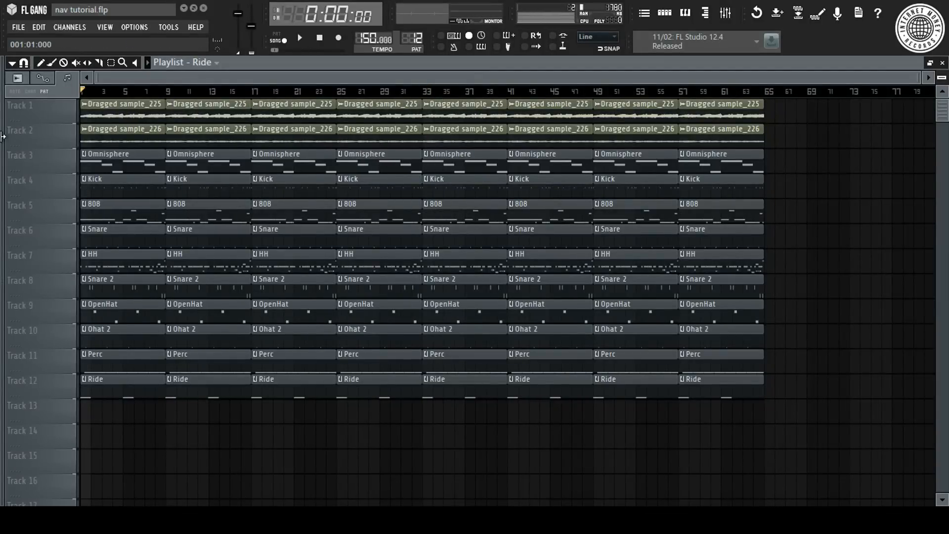
# Delete the clips on Tracks 2 to 12 between bars 1 and 9, keeping only Dragged sample_225.
pyautogui.rightClick(137, 186)
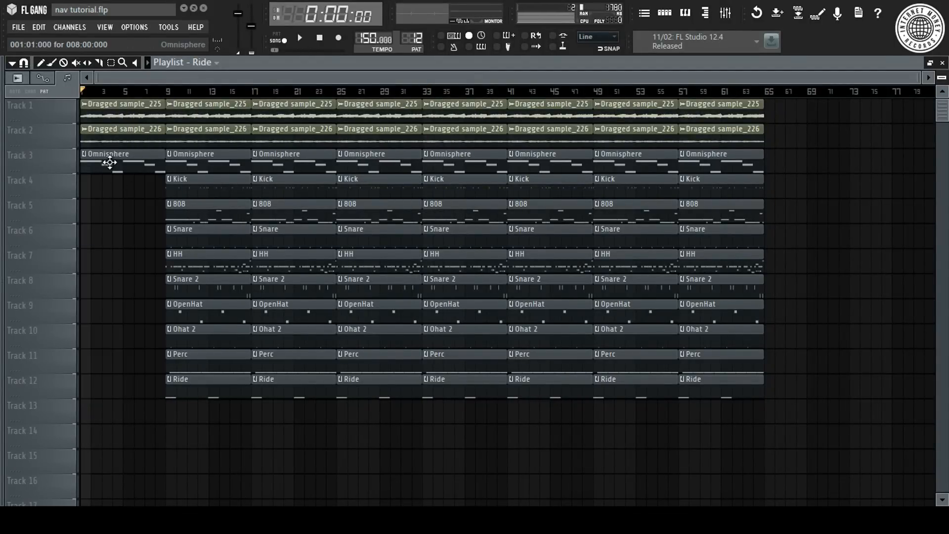
pyautogui.rightClick(110, 162)
pyautogui.rightClick(114, 134)
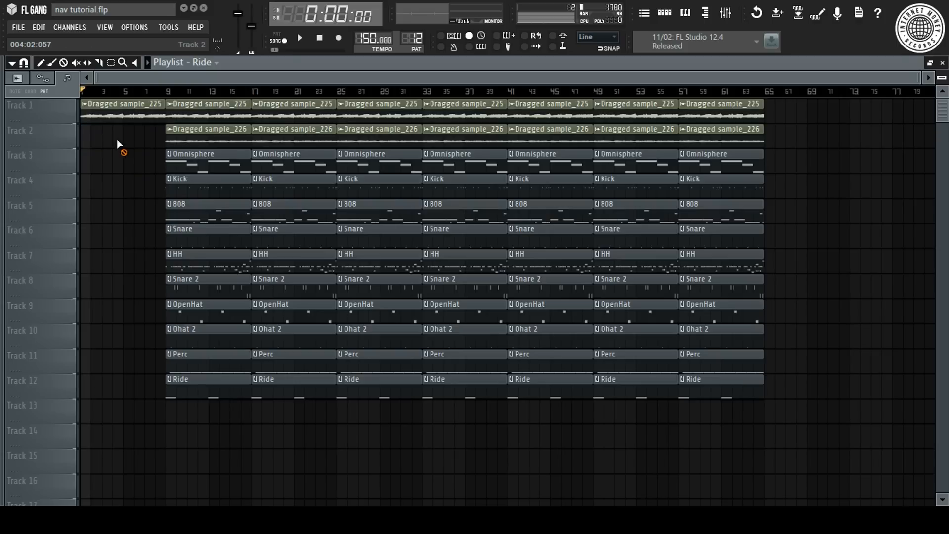
# During playback, delete the Omnisphere and drum clips between bars 9 and 17, keeping both dragged samples, and stop playback.
pyautogui.click(300, 37)
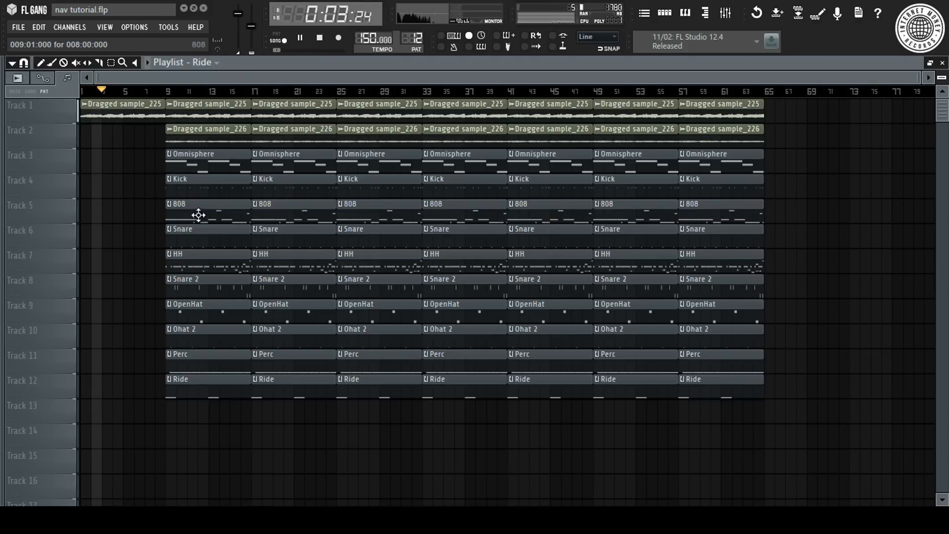
pyautogui.moveTo(209, 190); pyautogui.dragTo(209, 448)
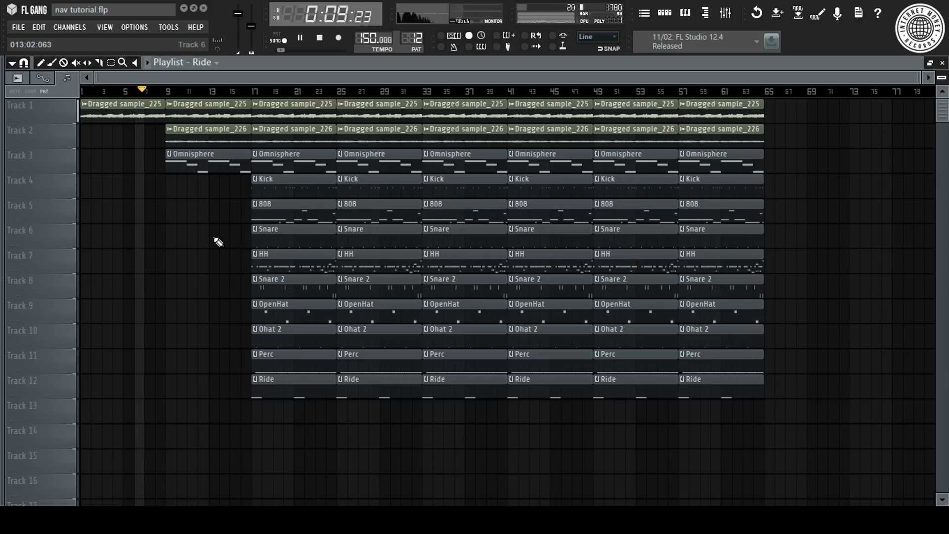
pyautogui.rightClick(195, 164)
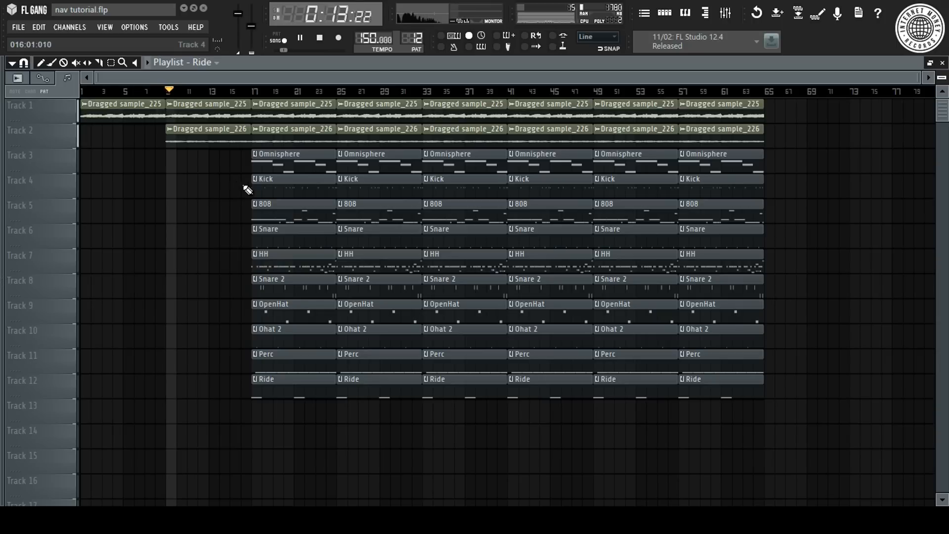
pyautogui.press('space')
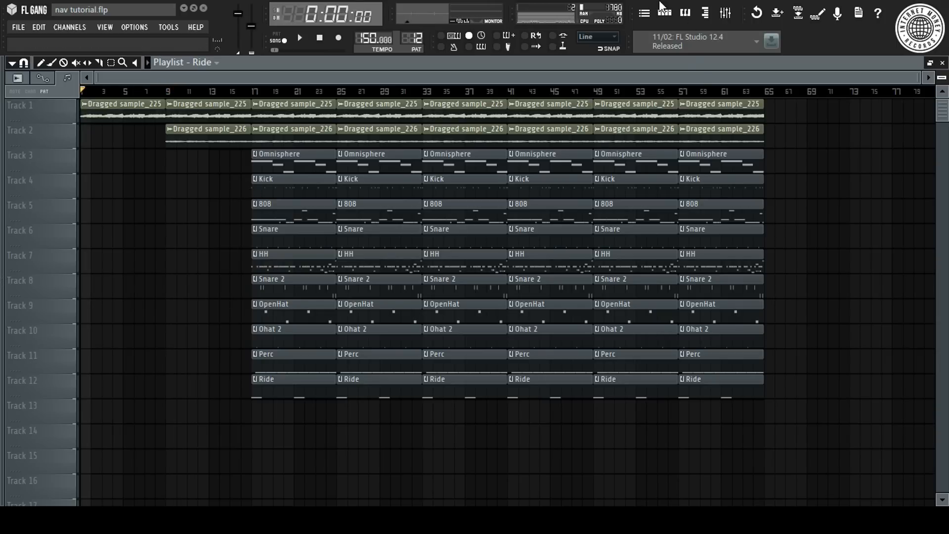
# Create a new pattern named SynthBass and place its clip on Track 13 from bar 9 to bar 17.
pyautogui.click(664, 13)
pyautogui.click(142, 63)
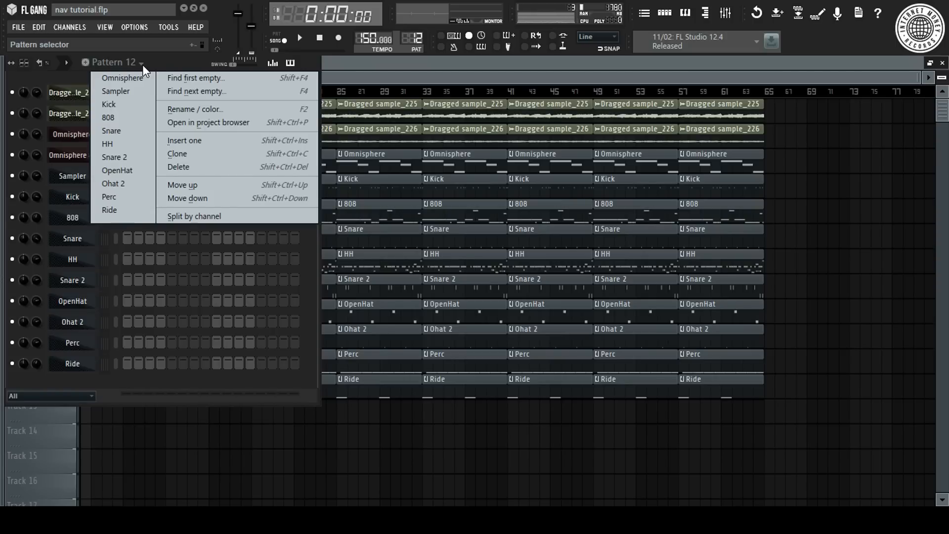
pyautogui.click(142, 64)
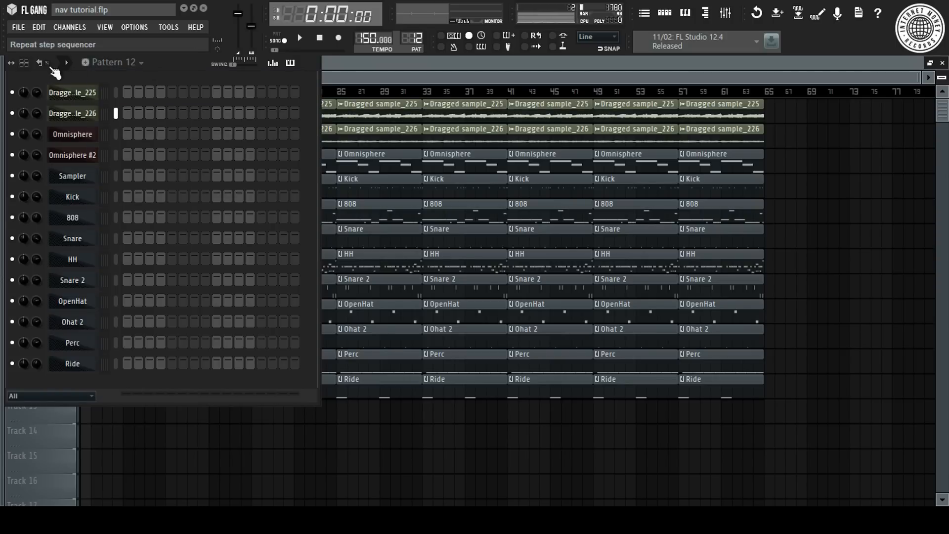
pyautogui.click(86, 62)
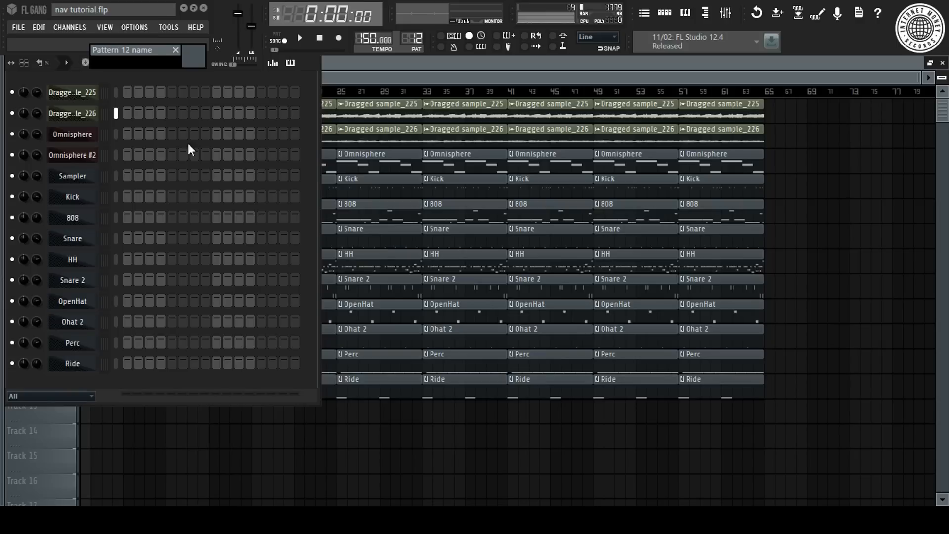
pyautogui.write('SynthBass')
pyautogui.press('Return')
pyautogui.moveTo(316, 427); pyautogui.dragTo(171, 398)
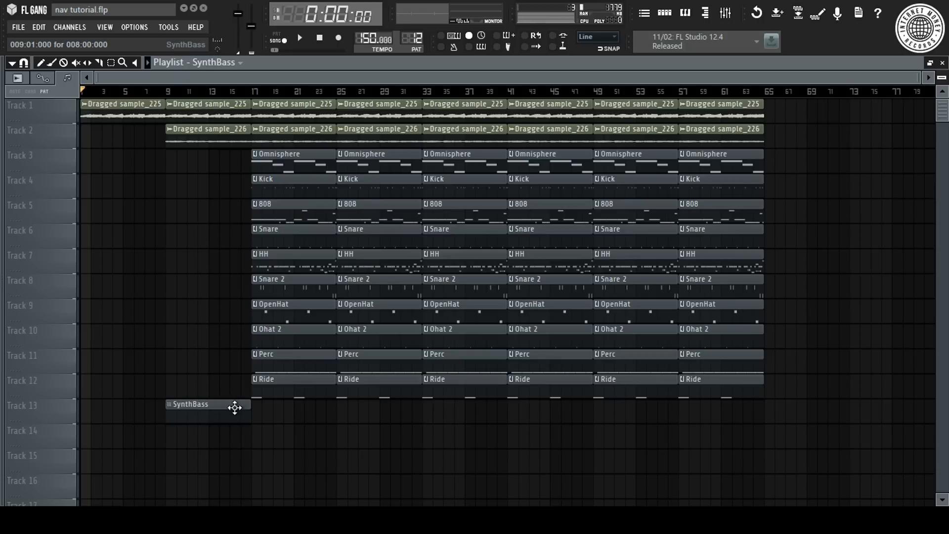
# Open the SynthBass pattern and insert a Nexus instrument channel at the Dragged sample_225 channel.
pyautogui.doubleClick(235, 408)
pyautogui.rightClick(97, 93)
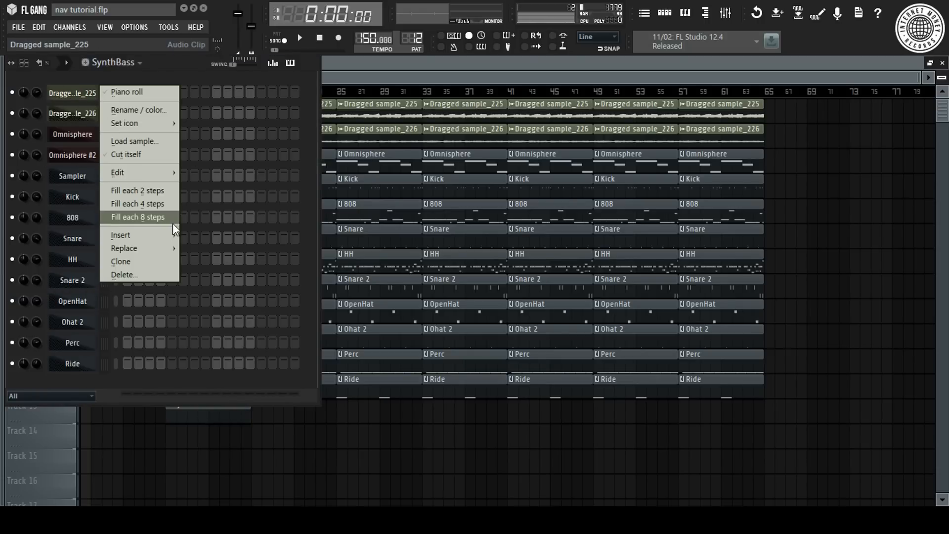
pyautogui.moveTo(147, 236)
pyautogui.click(265, 407)
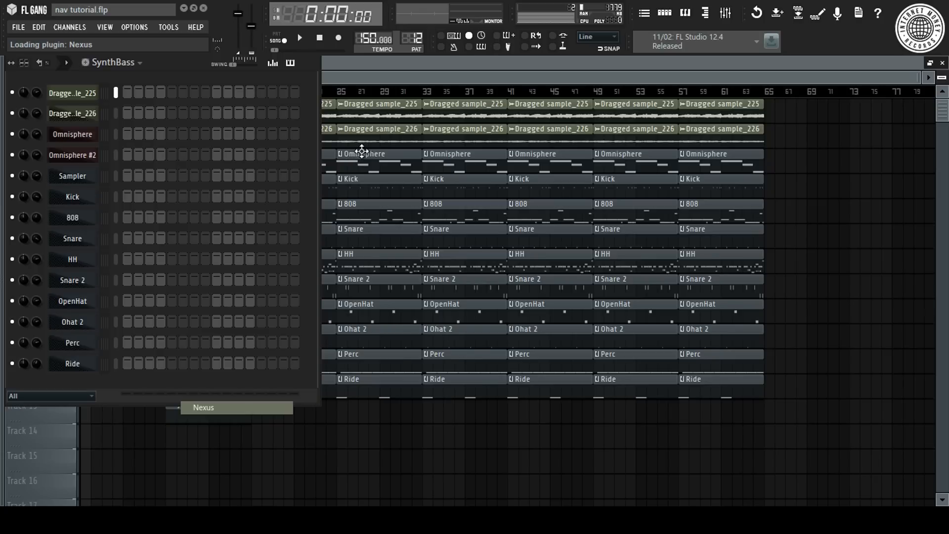
pyautogui.moveTo(396, 251); pyautogui.dragTo(387, 103)
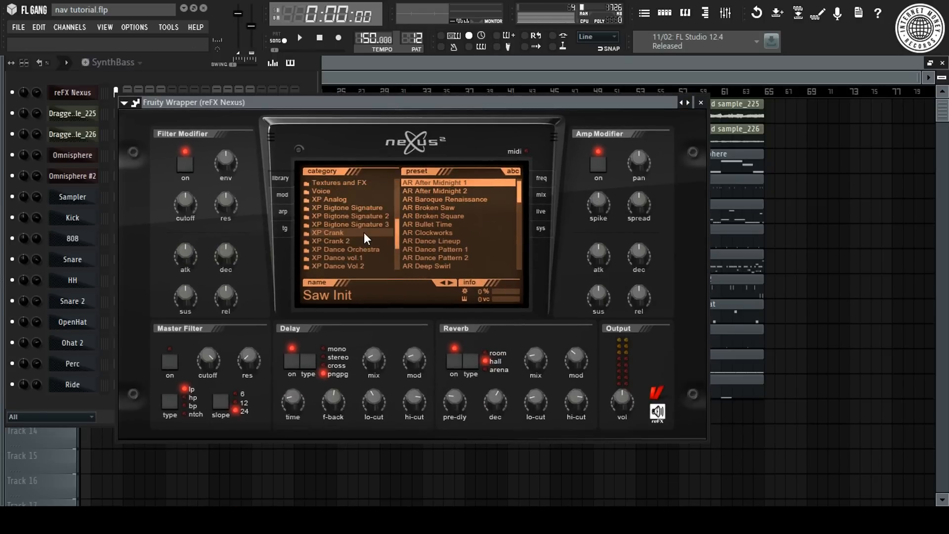
# Load the Pridz Sidechain Bass preset from the XP Dance vol.1 category in Nexus and return to the playlist.
pyautogui.scroll(-1, 364, 232)
pyautogui.click(365, 241)
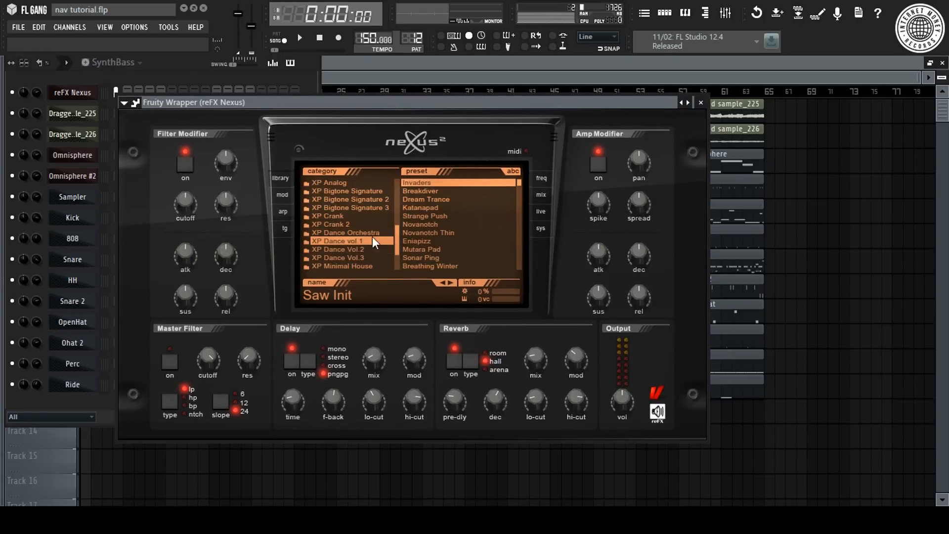
pyautogui.moveTo(520, 180); pyautogui.dragTo(520, 206)
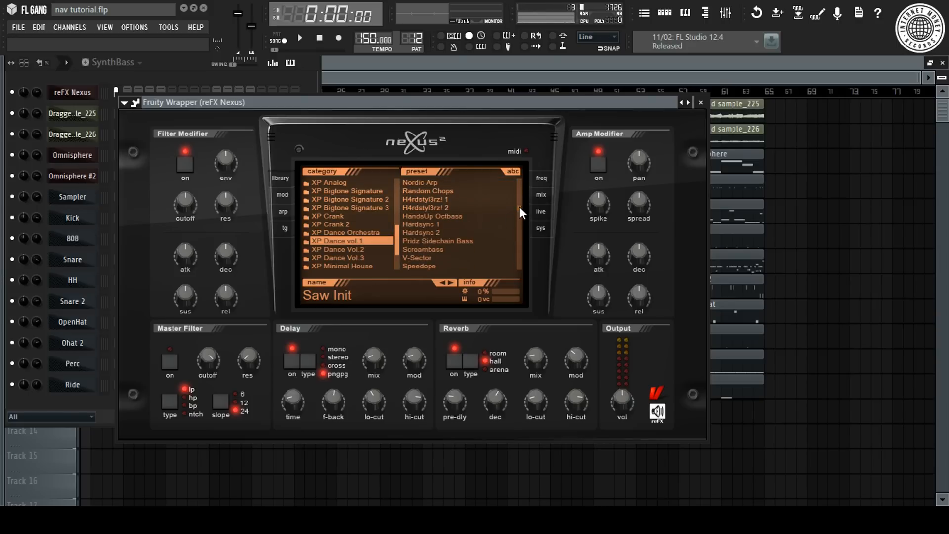
pyautogui.click(447, 241)
pyautogui.rightClick(83, 96)
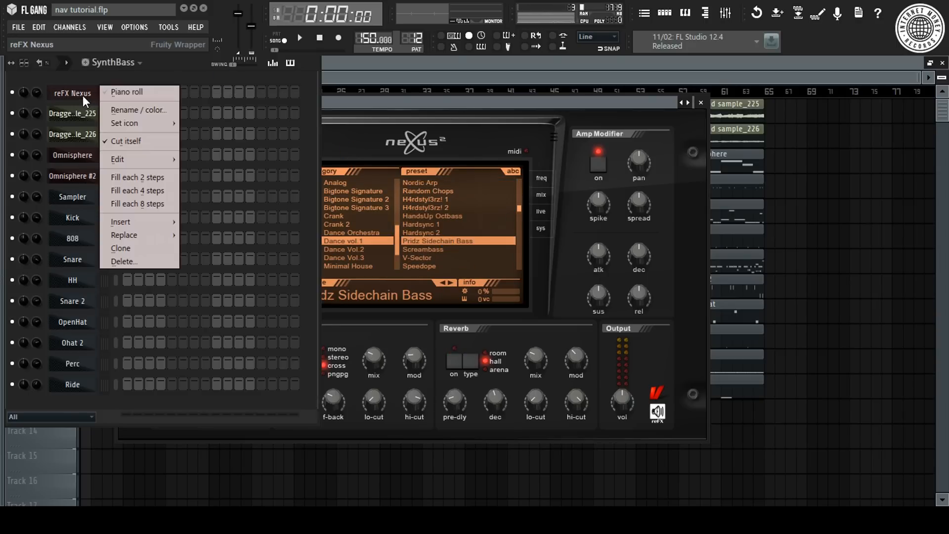
pyautogui.click(826, 166)
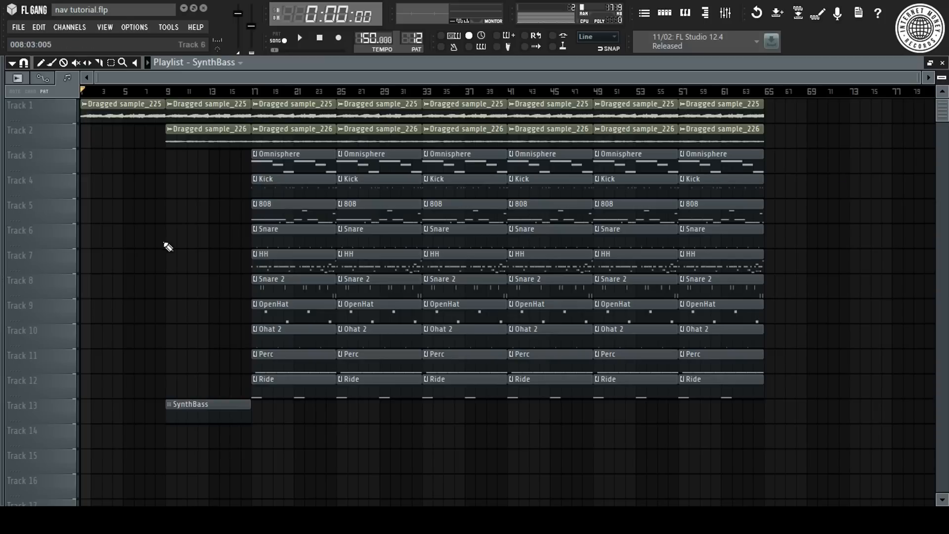
# Set bars 9 to 17 as the playback range and check the Nexus channel's piano roll.
pyautogui.moveTo(168, 92); pyautogui.dragTo(251, 96)
pyautogui.click(665, 13)
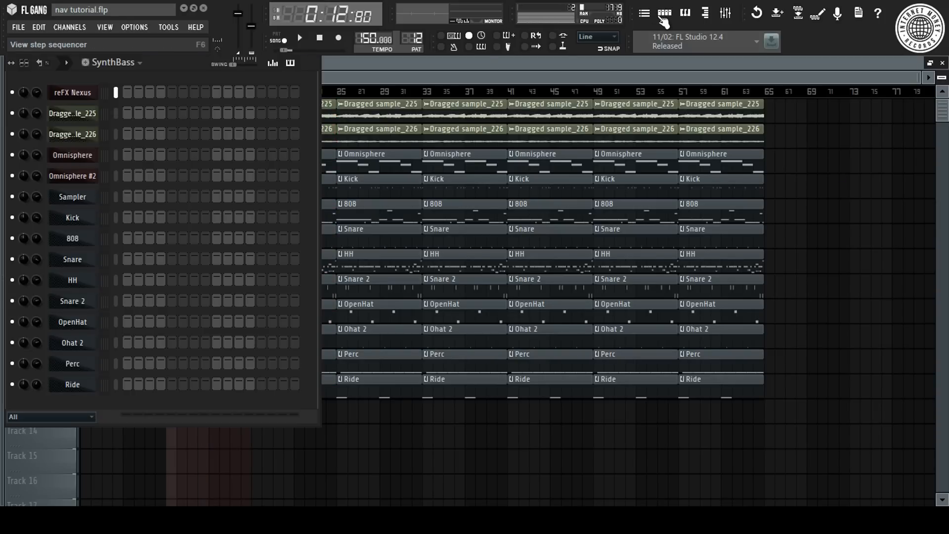
pyautogui.rightClick(86, 92)
pyautogui.click(127, 96)
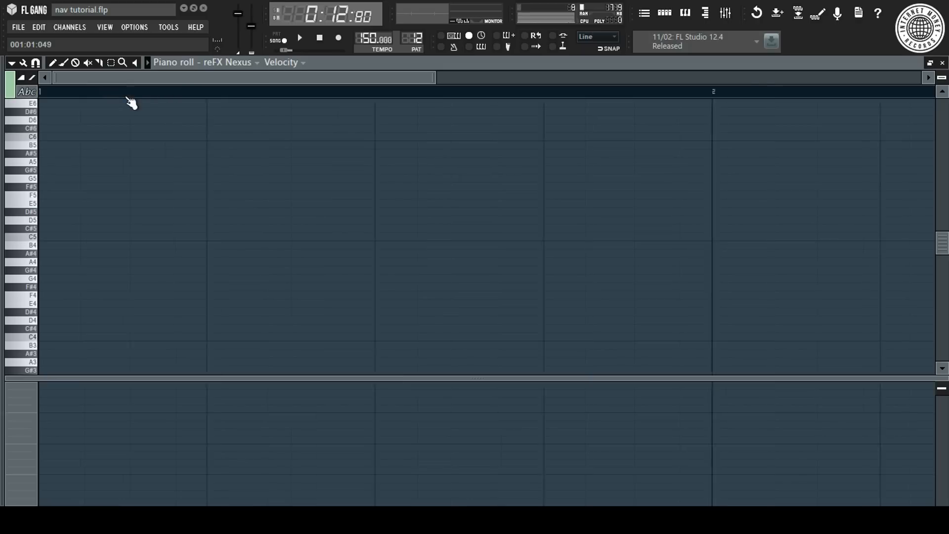
pyautogui.press('Escape')
# Route the Nexus channel to mixer insert 4 and lower that insert's volume well below its default level.
pyautogui.click(85, 94)
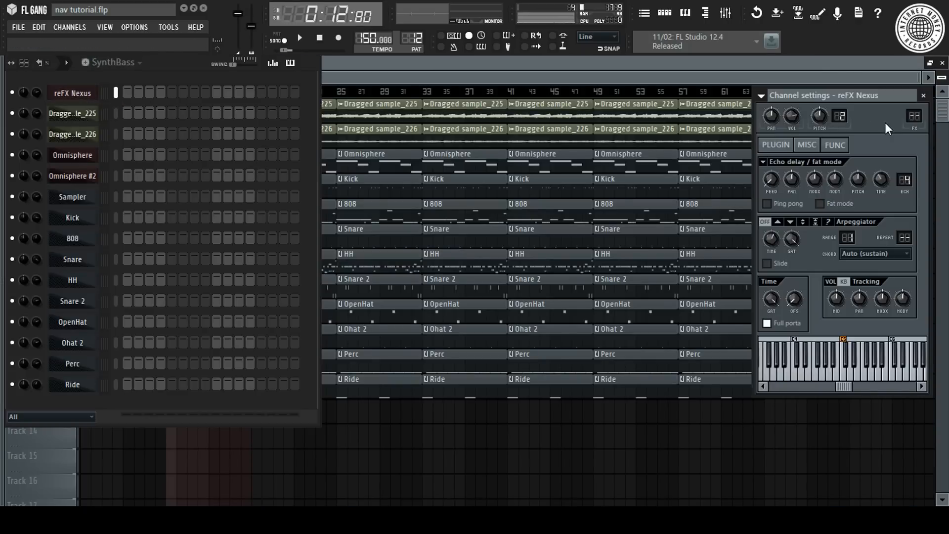
pyautogui.press('F9')
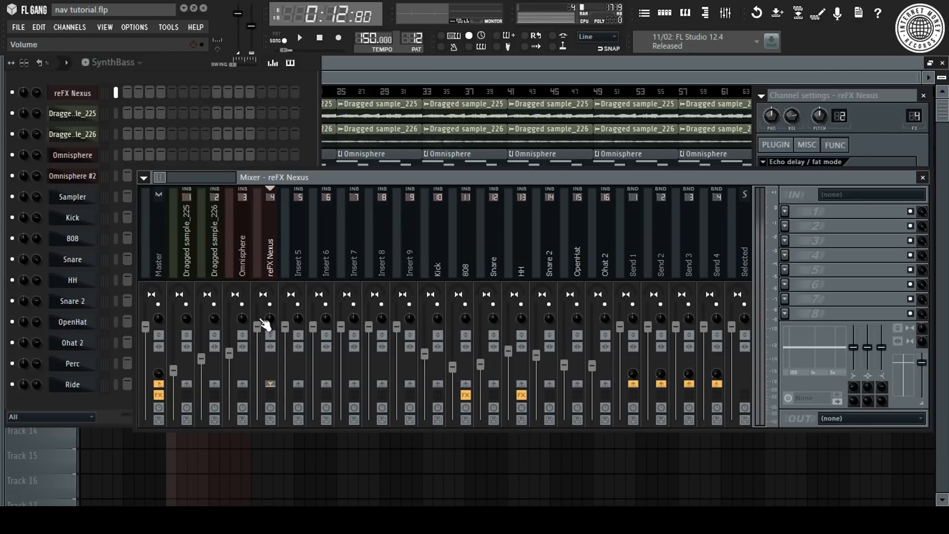
pyautogui.moveTo(257, 326); pyautogui.dragTo(257, 359)
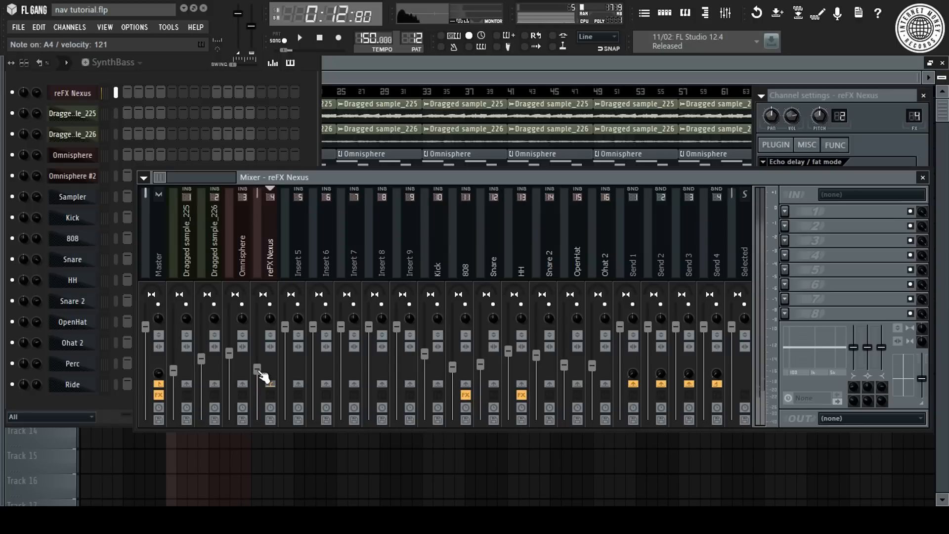
pyautogui.moveTo(258, 370); pyautogui.dragTo(258, 382)
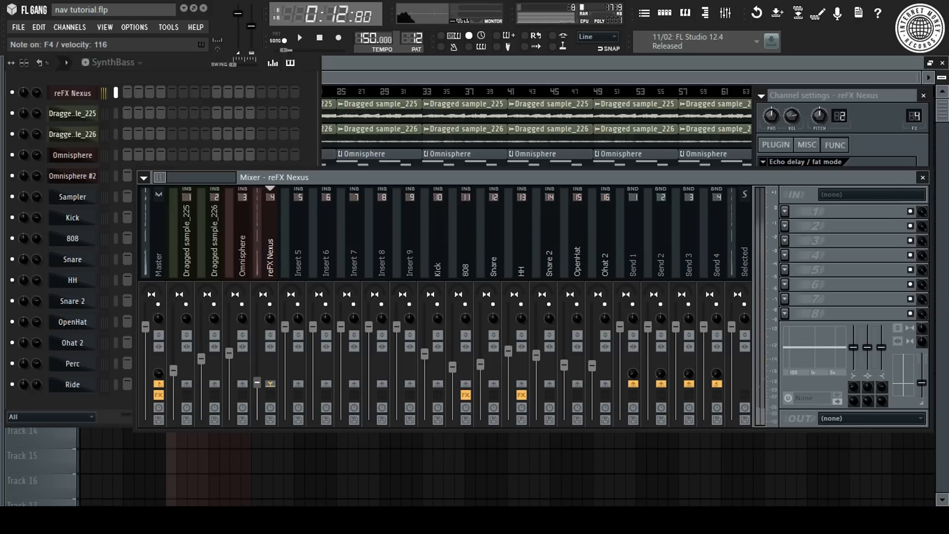
# Briefly play the range and add a one-bar F6 note at bar 1 in the Nexus channel's piano roll.
pyautogui.press('space')
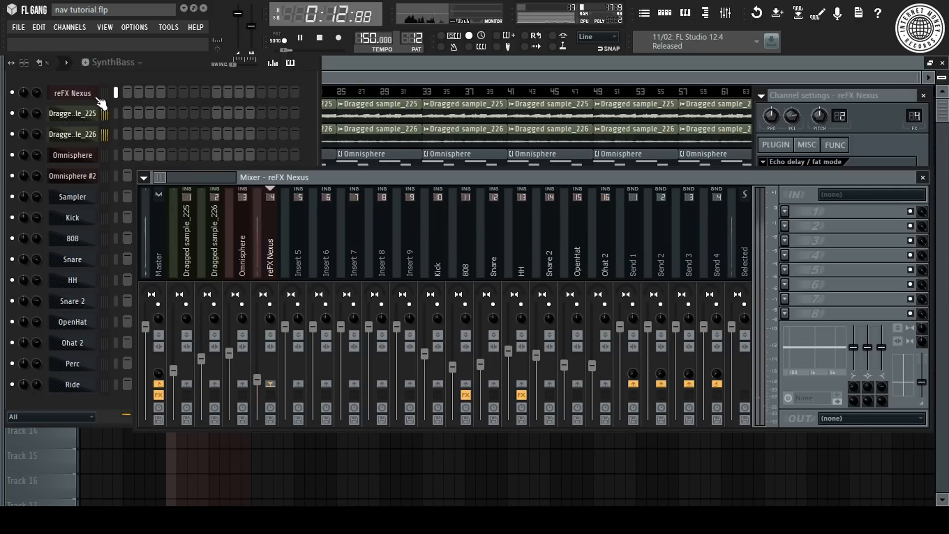
pyautogui.rightClick(98, 93)
pyautogui.click(120, 92)
pyautogui.press('space')
pyautogui.click(49, 180)
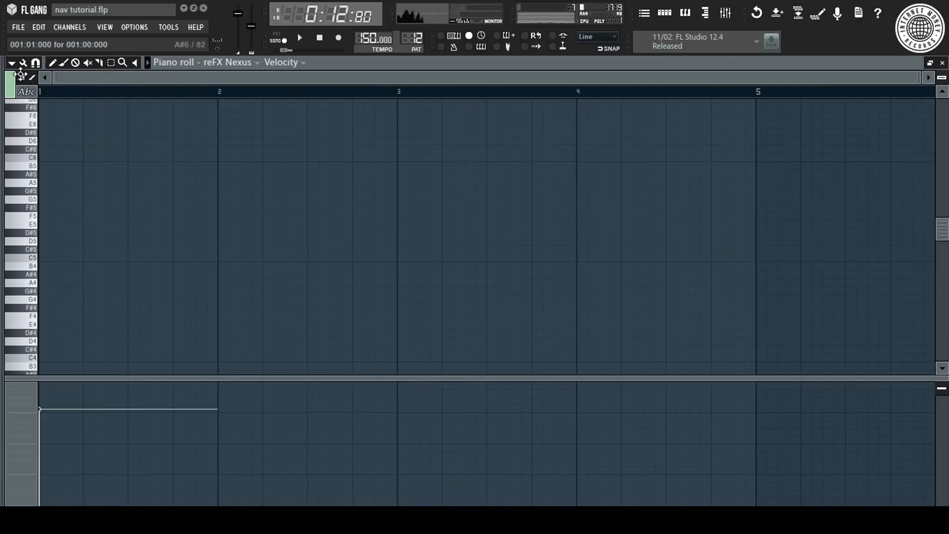
pyautogui.moveTo(49, 190)
pyautogui.mouseDown()
pyautogui.moveTo(50, 215)
pyautogui.moveTo(49, 207)
pyautogui.mouseUp()
pyautogui.press('space')
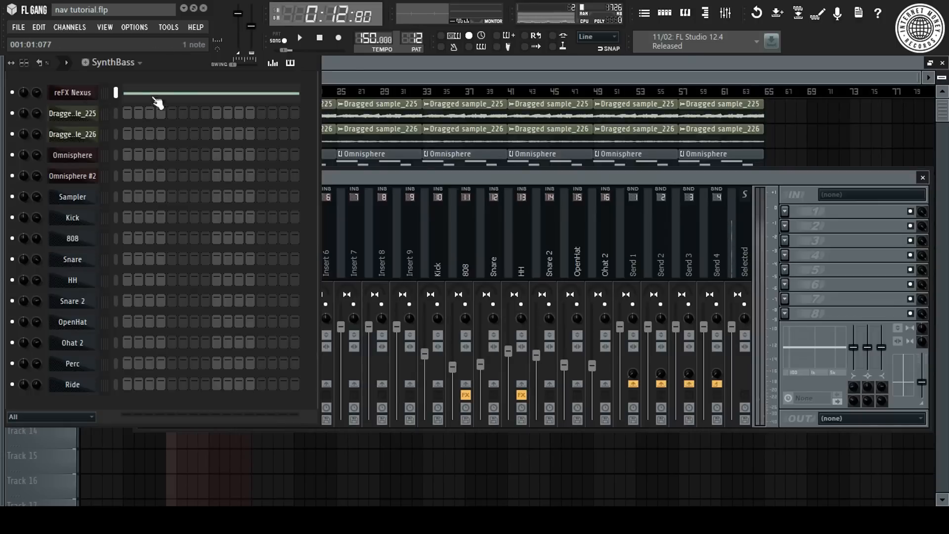
# Open the Nexus channel's settings, play the range briefly and reopen the channel's piano roll.
pyautogui.click(74, 94)
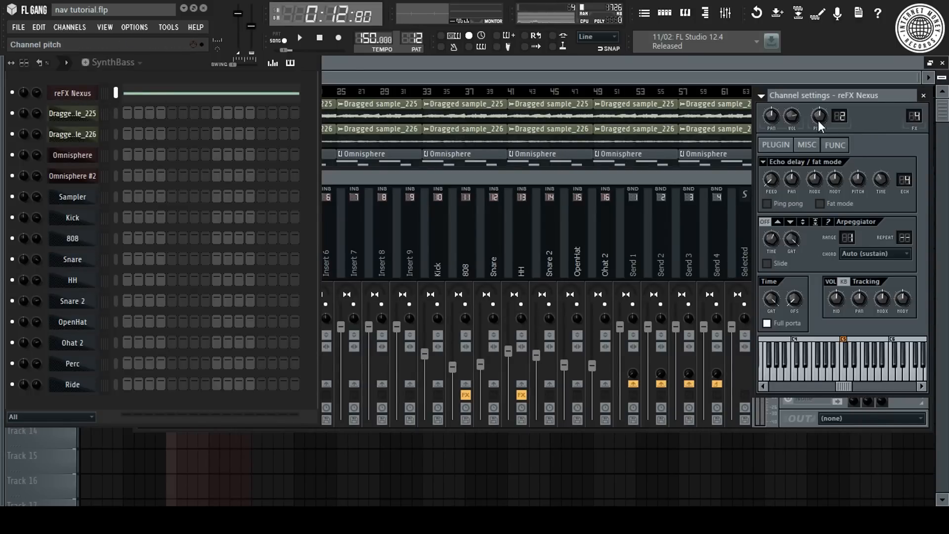
pyautogui.press('space')
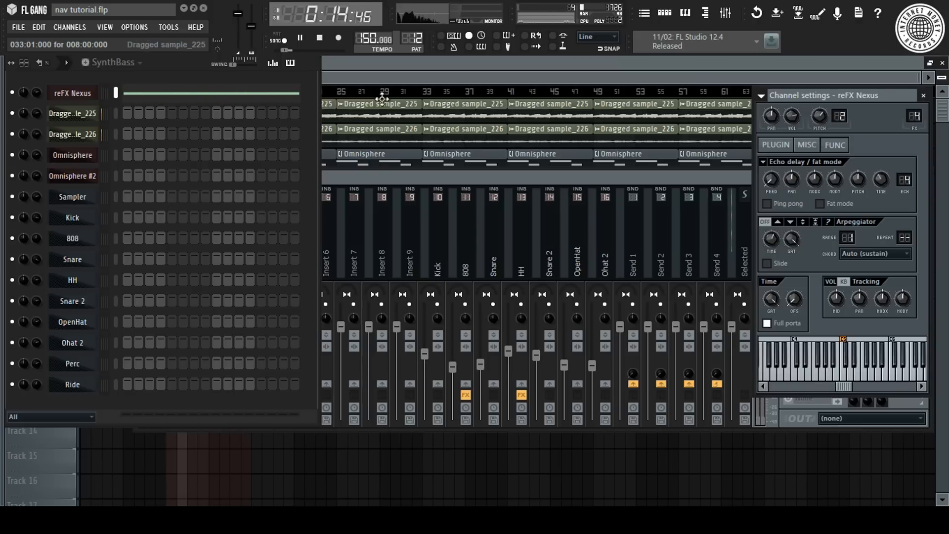
pyautogui.rightClick(87, 94)
pyautogui.click(111, 96)
pyautogui.press('space')
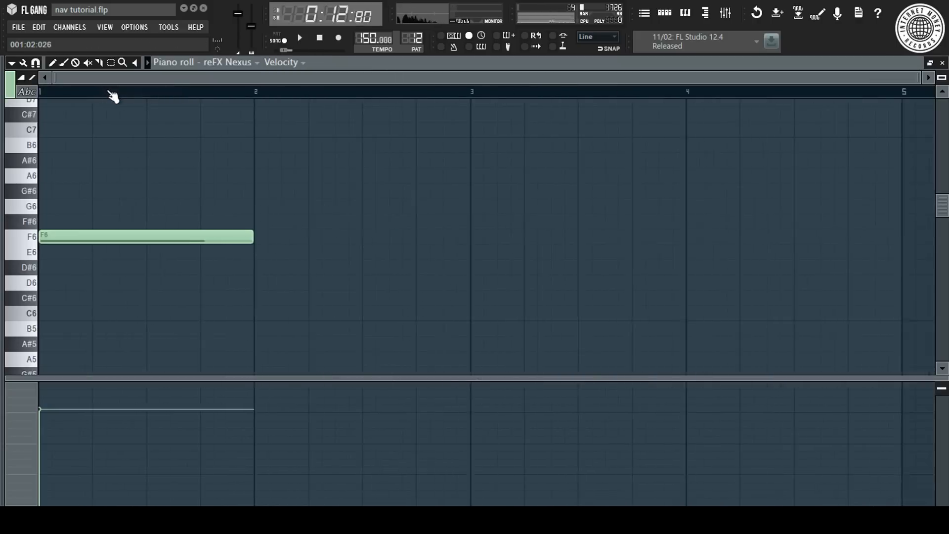
# Add a one-bar D#6 note at bar 3 in the Nexus piano roll and play the range to check it.
pyautogui.scroll(-1, 113, 95)
pyautogui.press('space')
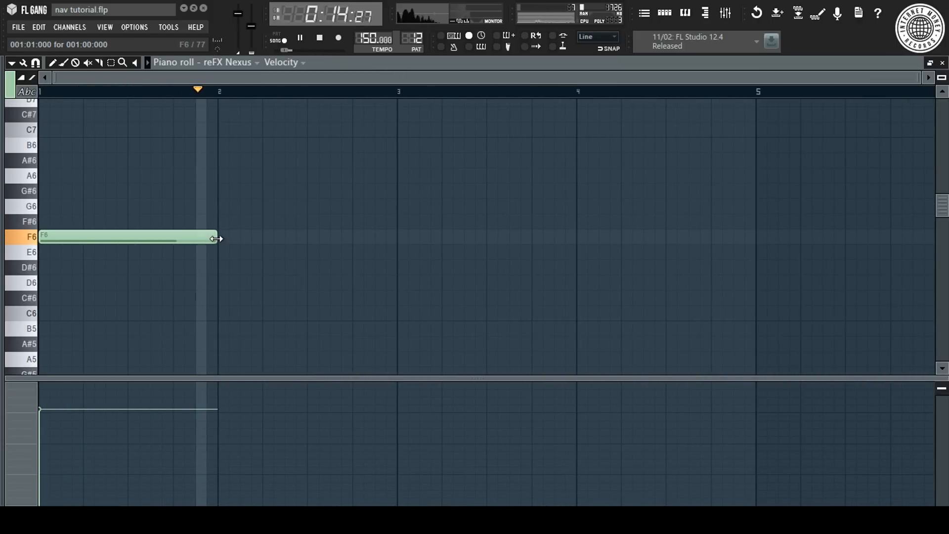
pyautogui.press('space')
pyautogui.click(407, 301)
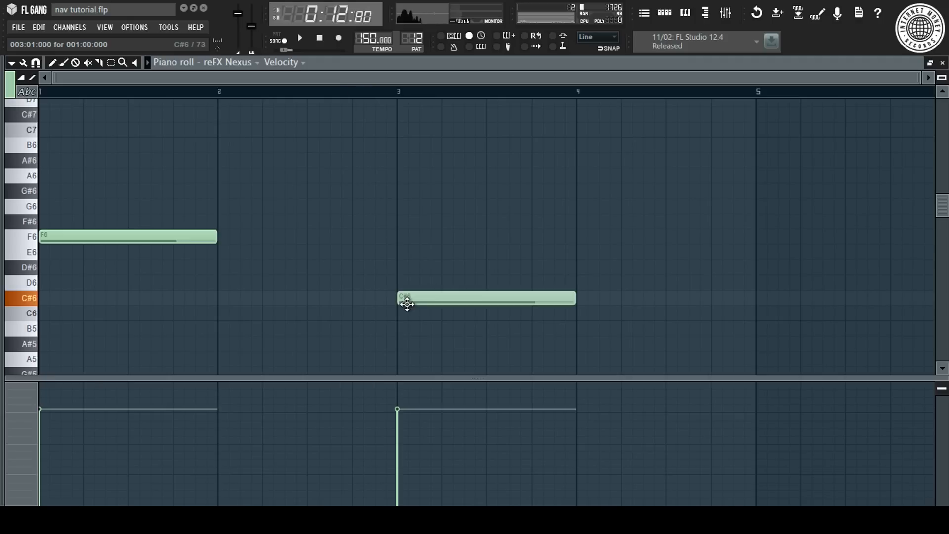
pyautogui.moveTo(408, 295); pyautogui.dragTo(407, 264)
pyautogui.press('space')
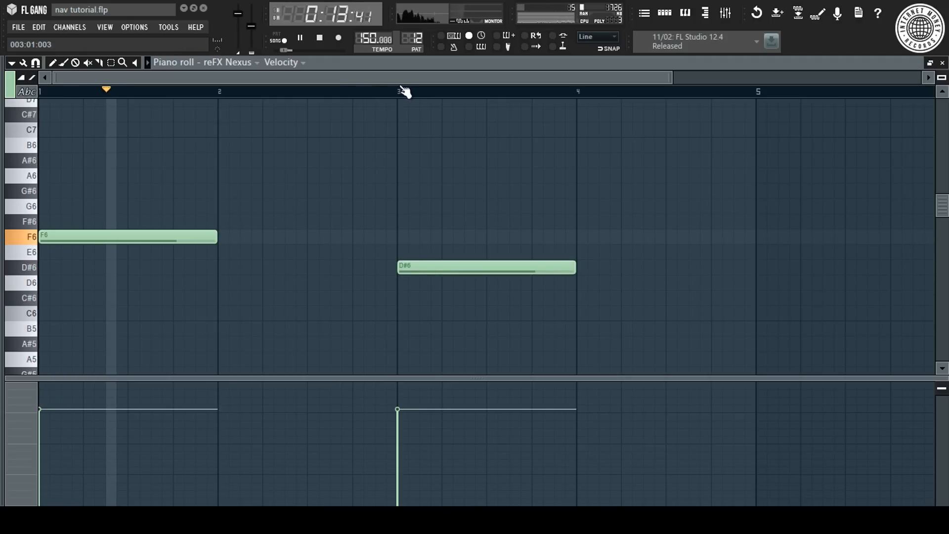
pyautogui.press('space')
# Add one-bar notes C#6 at bar 4, C6 at bar 5, A#5 at bar 7 and C6 at bar 8 while listening.
pyautogui.click(587, 302)
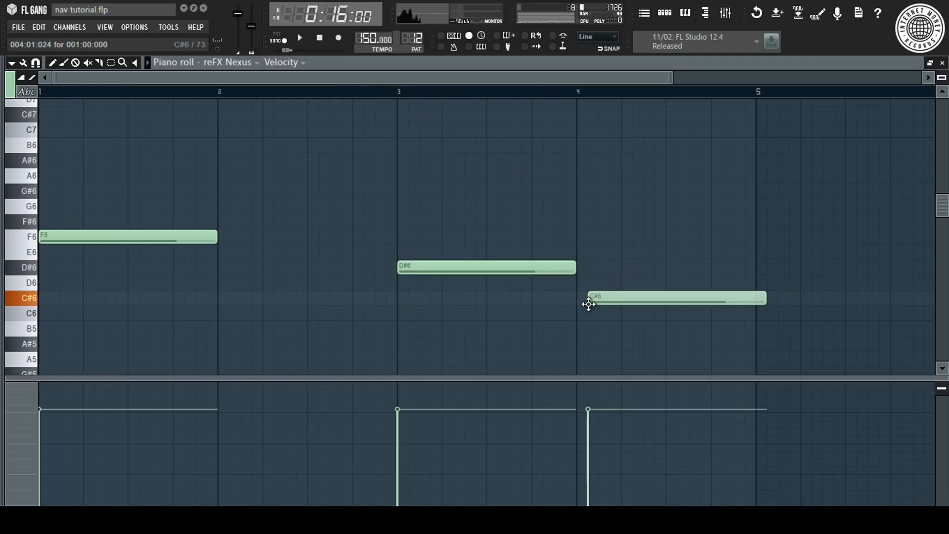
pyautogui.click(756, 328)
pyautogui.moveTo(756, 328); pyautogui.dragTo(758, 314)
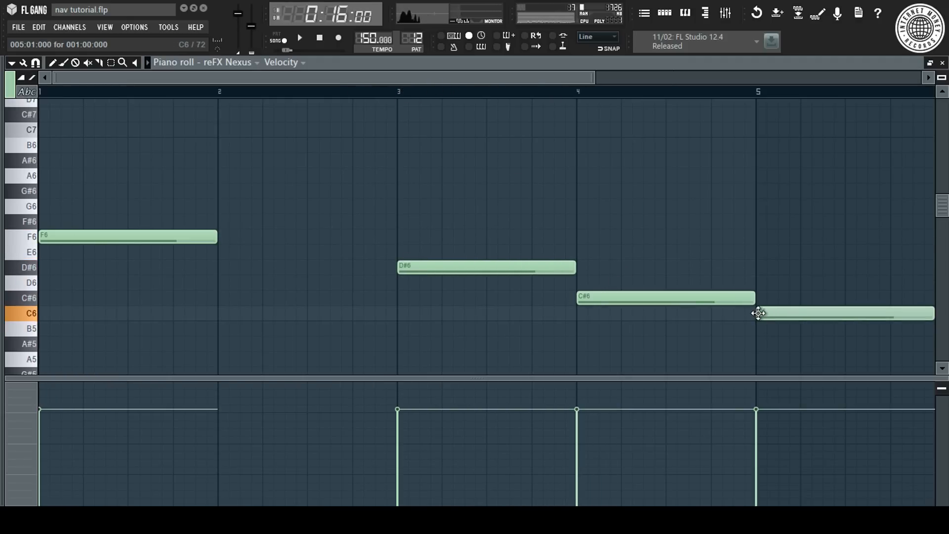
pyautogui.press('space')
pyautogui.scroll(-3, 513, 96)
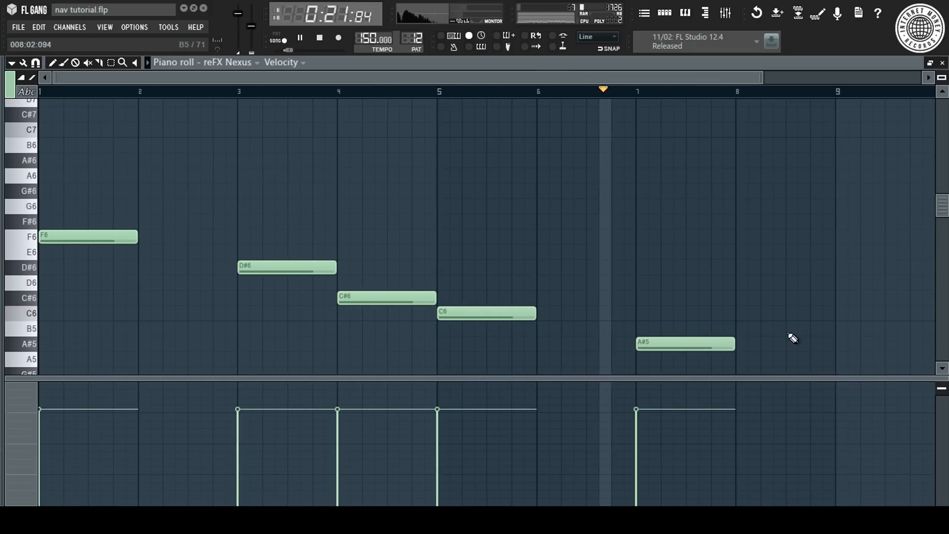
pyautogui.click(743, 314)
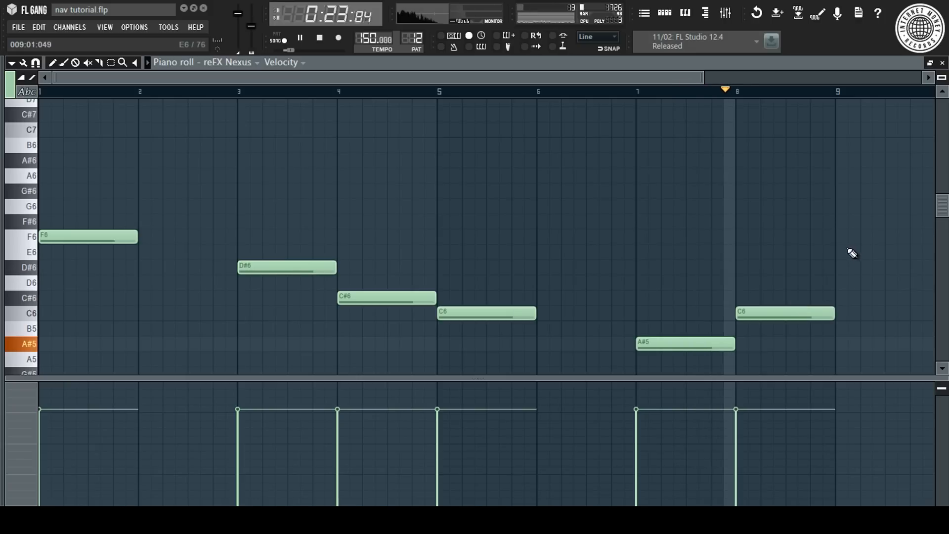
# Apply legato to the bass notes so each one extends to the start of the following note.
pyautogui.hotkey('ctrl', 'l')
pyautogui.scroll(-2, 331, 96)
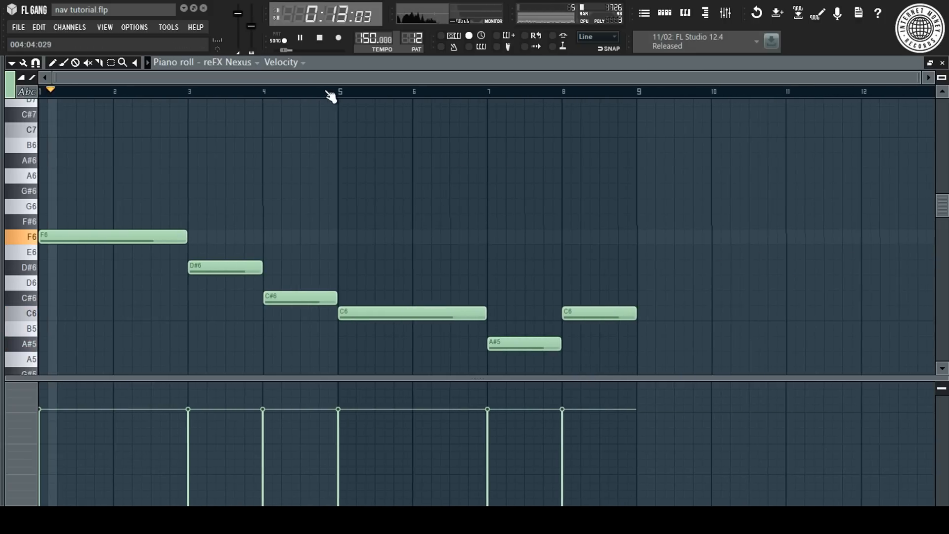
pyautogui.press('space')
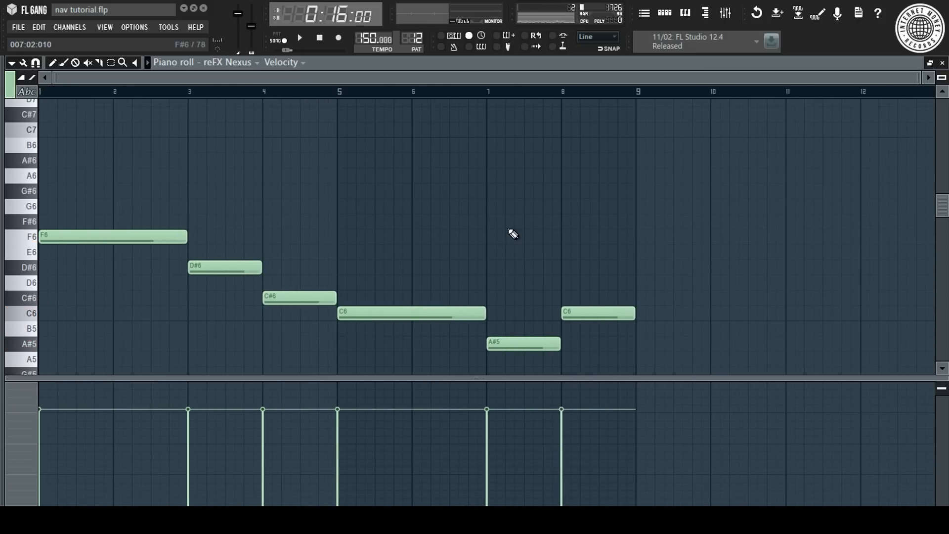
# Transpose all the synth bass notes down three octaves so the line starts on F3, and play it.
pyautogui.hotkey('ctrl', 'Down')
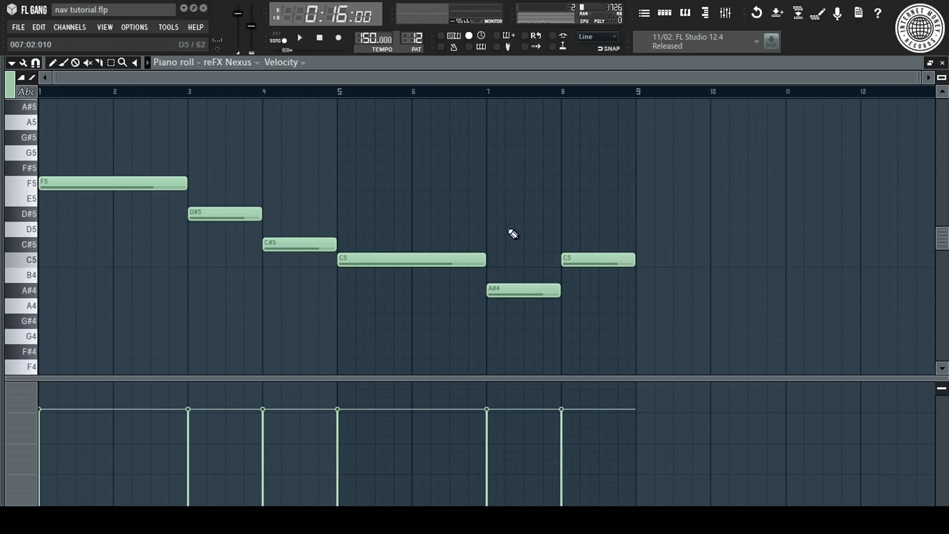
pyautogui.hotkey('ctrl', 'Down')
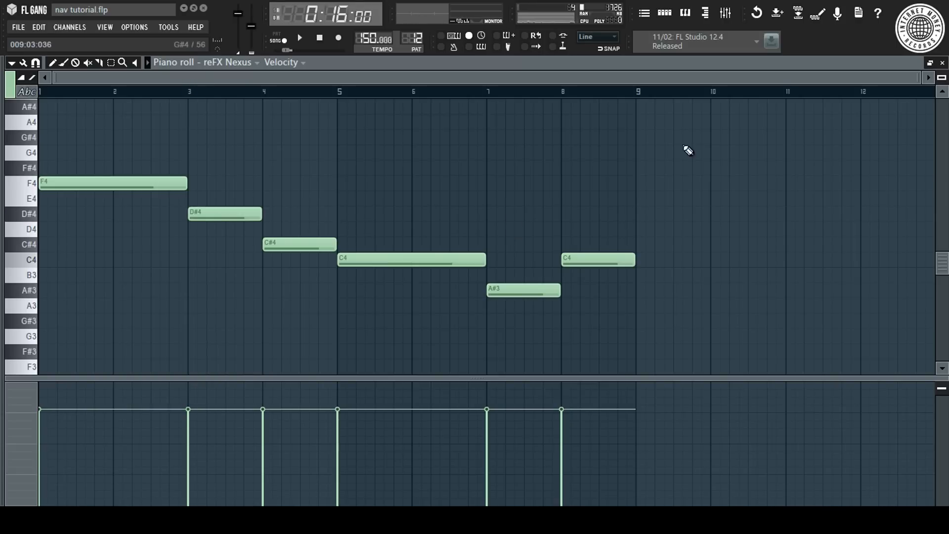
pyautogui.press('space')
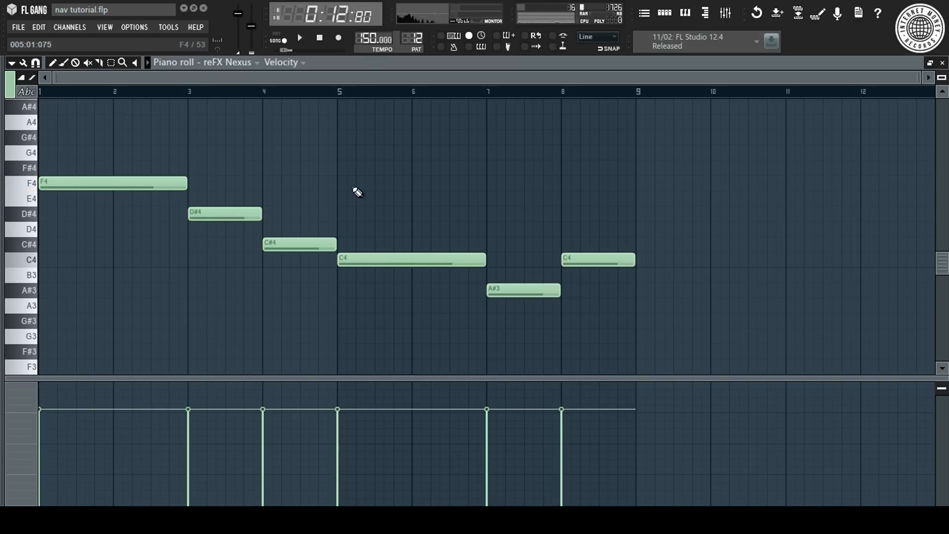
pyautogui.hotkey('ctrl', 'Down')
pyautogui.moveTo(420, 252); pyautogui.dragTo(670, 343)
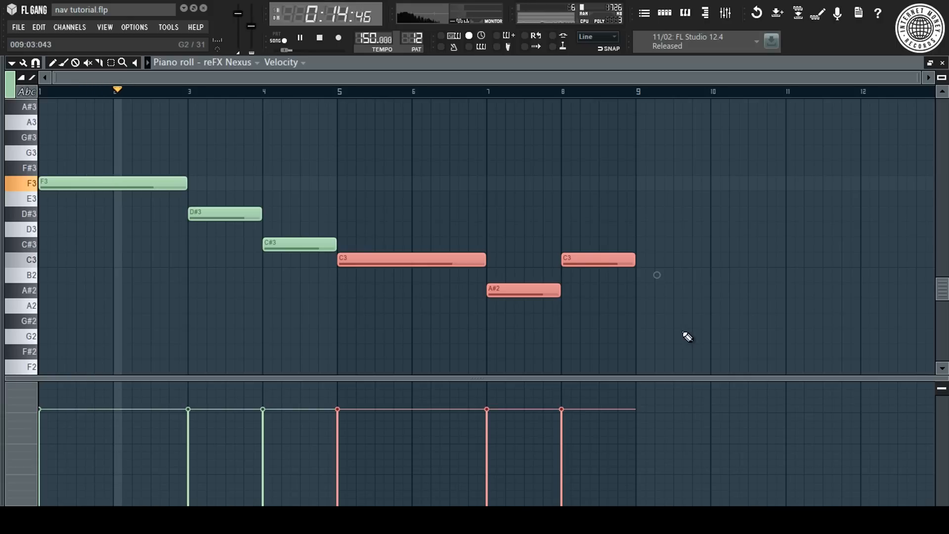
pyautogui.keyDown('ctrl'); pyautogui.click(740, 259); pyautogui.keyUp('ctrl')
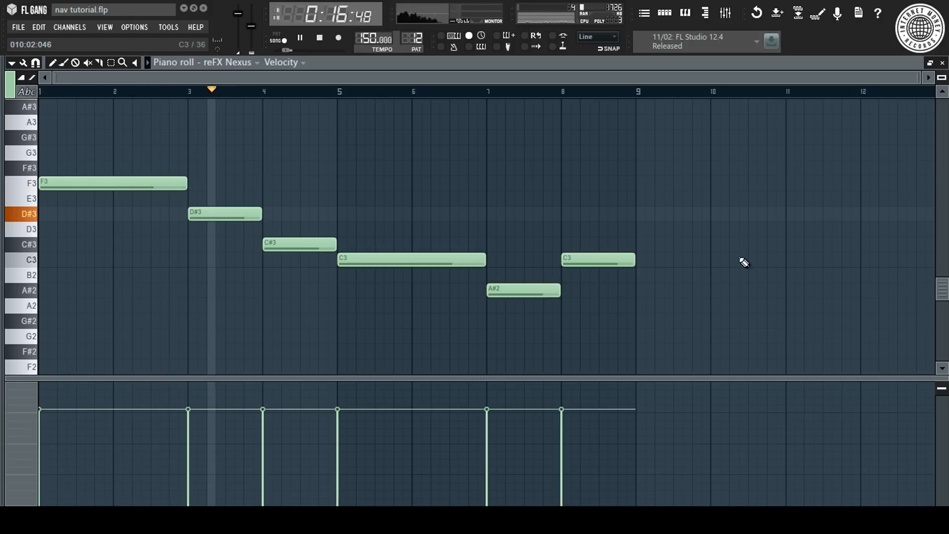
# Set the Nexus mixer insert's volume to 45% (-14.3 dB) and return to the playlist.
pyautogui.click(725, 13)
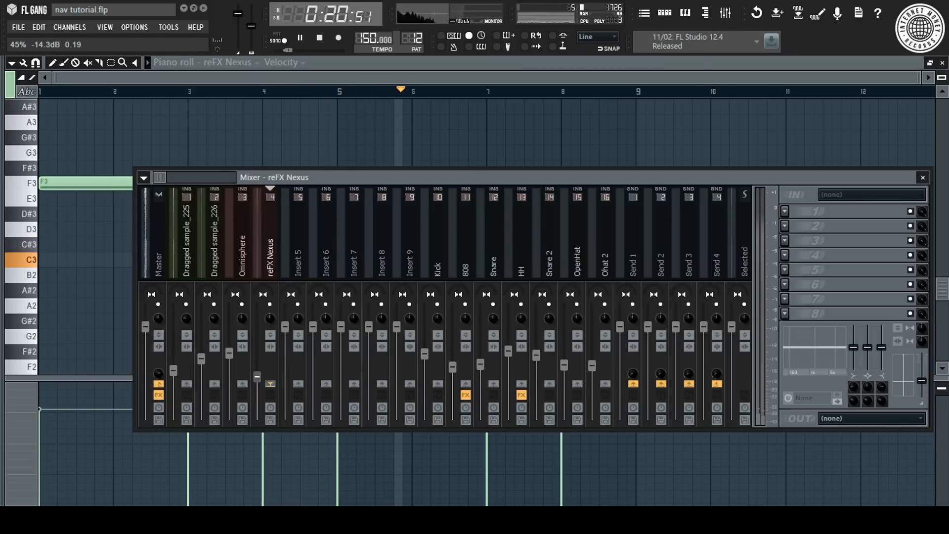
pyautogui.press('F9')
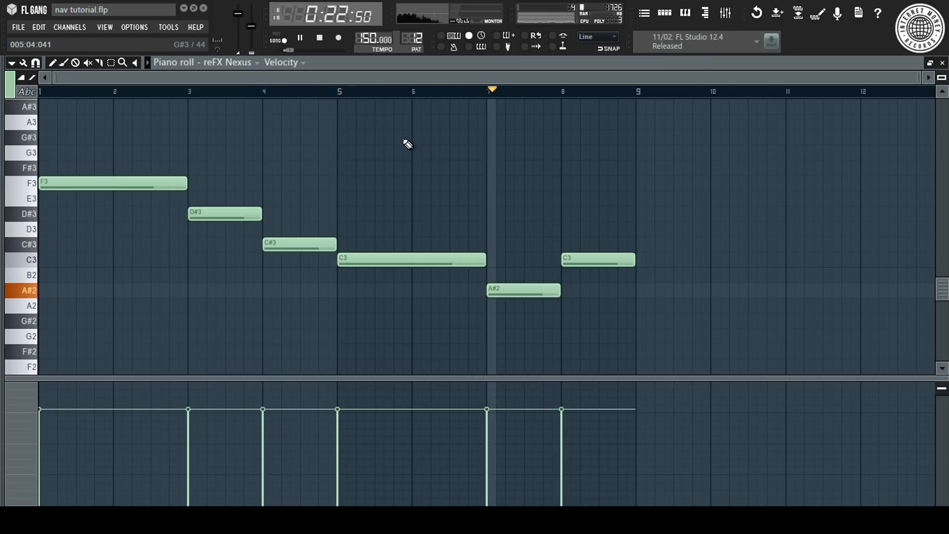
pyautogui.click(942, 63)
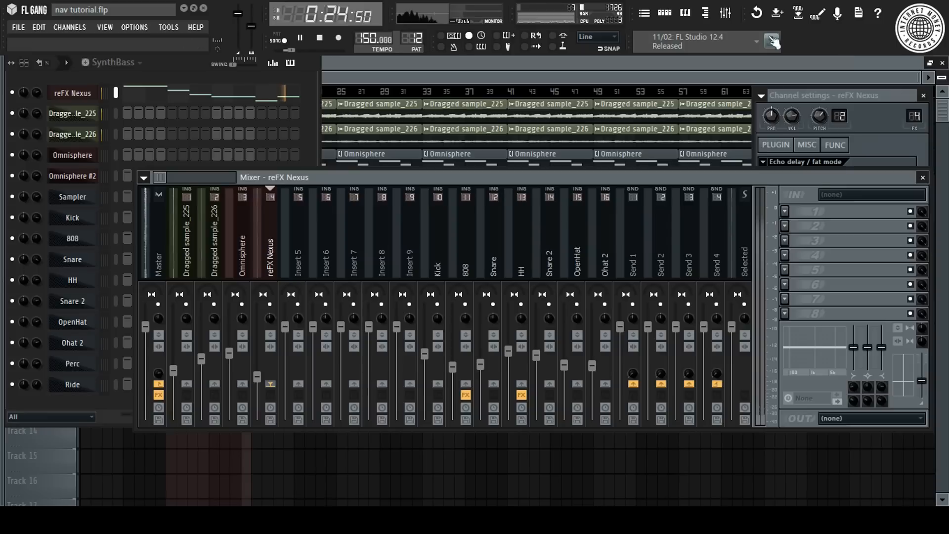
pyautogui.click(643, 15)
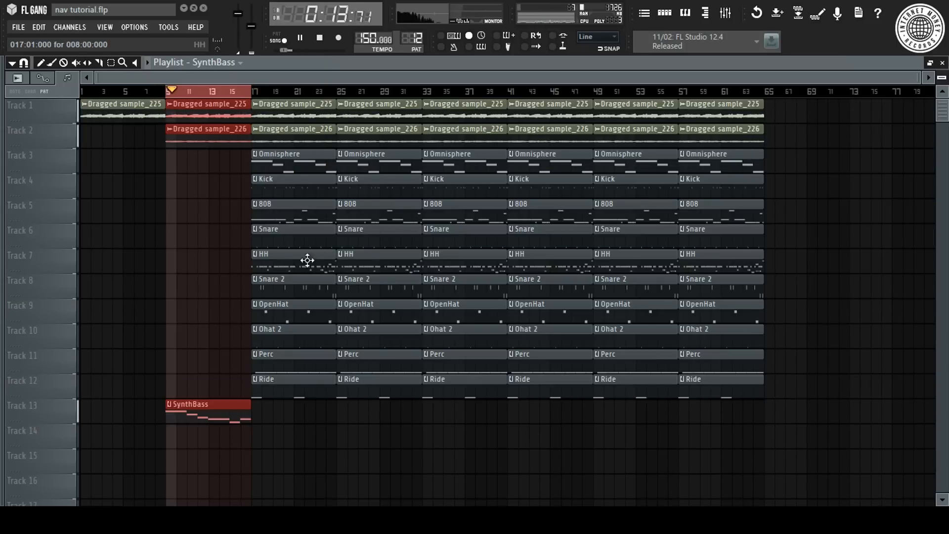
# Clear the playback range and delete the Dragged sample_226 and Omnisphere clips from bar 33 to bar 65.
pyautogui.hotkey('ctrl', 'd')
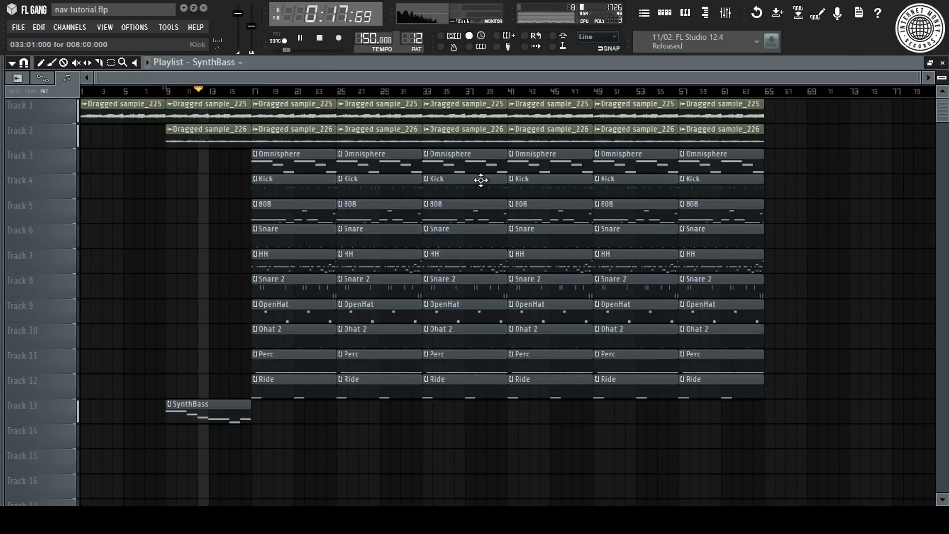
pyautogui.rightClick(494, 167)
pyautogui.rightClick(500, 141)
pyautogui.rightClick(543, 136)
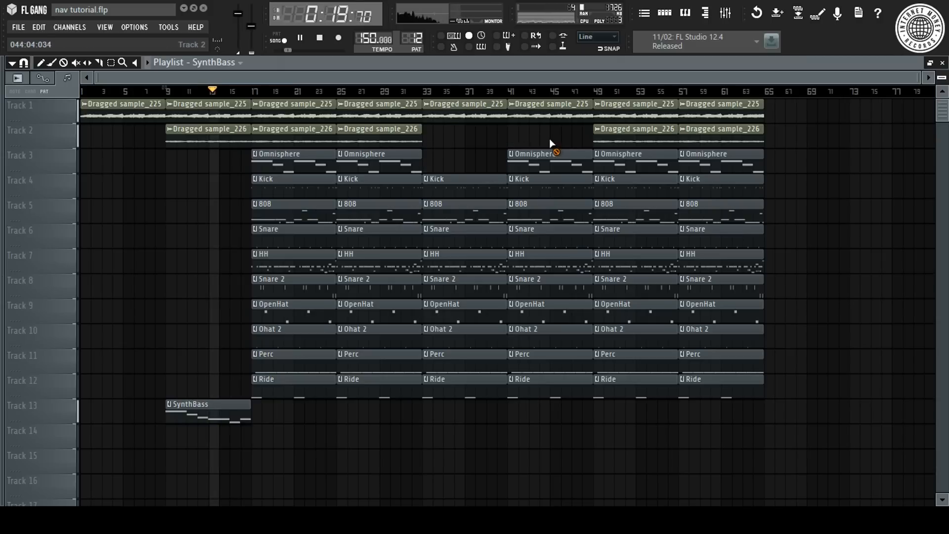
pyautogui.rightClick(569, 158)
pyautogui.rightClick(618, 159)
pyautogui.rightClick(655, 138)
pyautogui.rightClick(704, 136)
pyautogui.rightClick(720, 157)
# Delete all the drum and 808 clips, Kick through Ride, in the last section from bar 57 to 65.
pyautogui.rightClick(721, 183)
pyautogui.rightClick(723, 208)
pyautogui.rightClick(723, 243)
pyautogui.rightClick(725, 291)
pyautogui.rightClick(726, 332)
pyautogui.rightClick(712, 359)
pyautogui.rightClick(702, 379)
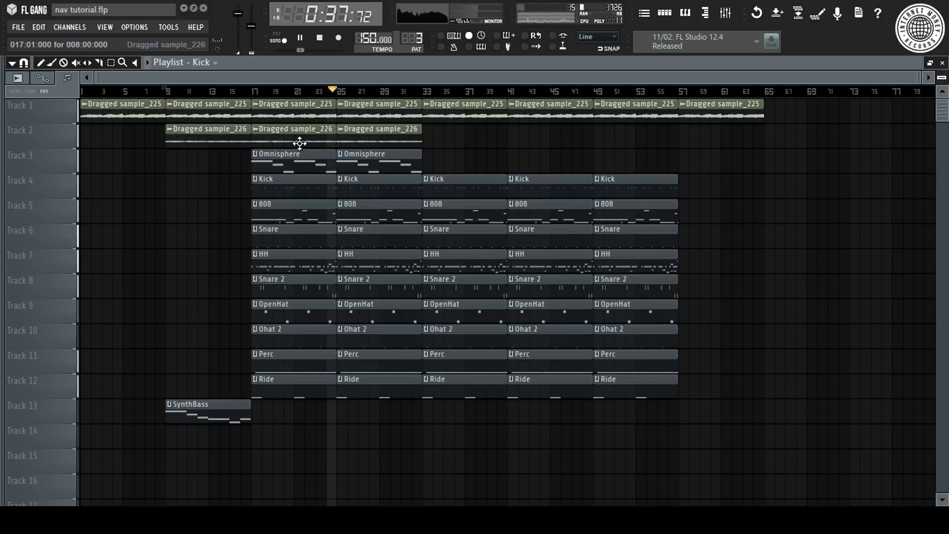
# Remove the Kick through Ride clips from bars 33 to 41 and place a SynthBass clip at bar 33 on Track 13.
pyautogui.press('space')
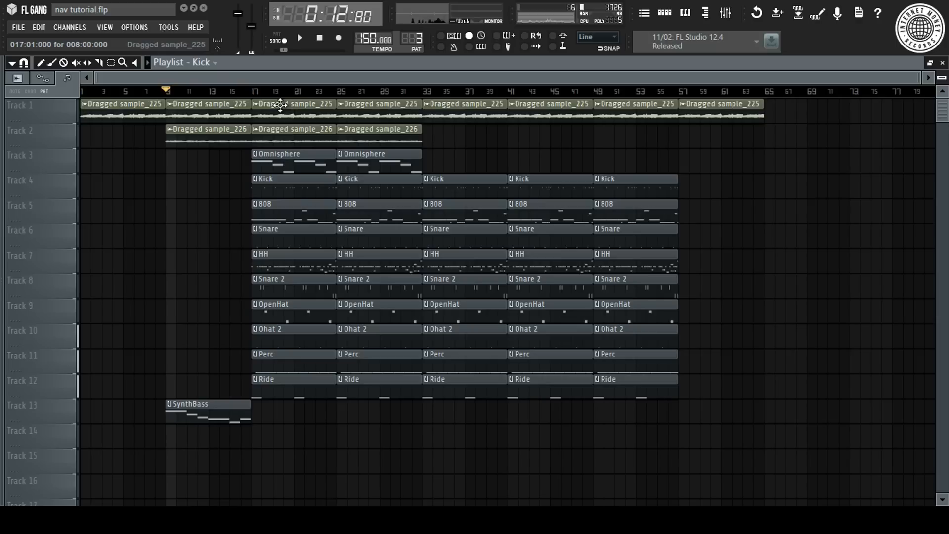
pyautogui.moveTo(258, 92)
pyautogui.mouseDown()
pyautogui.moveTo(430, 104)
pyautogui.moveTo(271, 127)
pyautogui.moveTo(427, 124)
pyautogui.moveTo(259, 153)
pyautogui.moveTo(492, 114)
pyautogui.moveTo(426, 126)
pyautogui.moveTo(805, 154)
pyautogui.moveTo(428, 184)
pyautogui.moveTo(456, 435)
pyautogui.mouseUp()
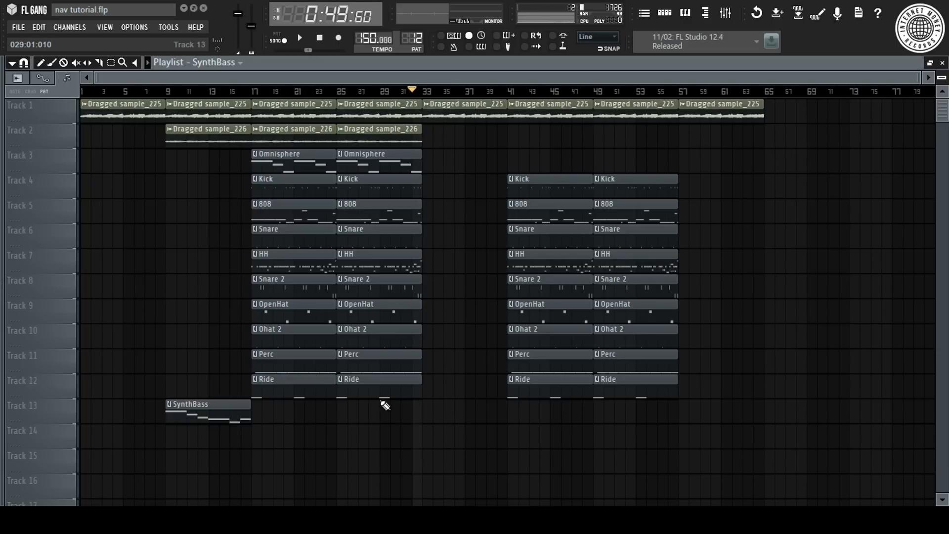
pyautogui.click(427, 409)
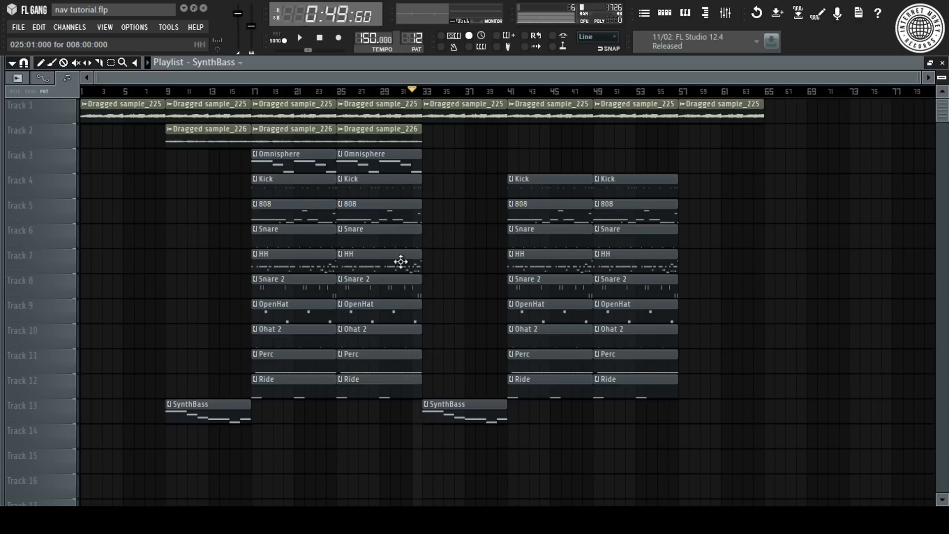
# Copy the Snare through Ride clips from bar 25 to bar 33, and copy the SynthBass clip to bar 57.
pyautogui.moveTo(406, 225); pyautogui.dragTo(350, 397)
pyautogui.moveTo(364, 297)
pyautogui.mouseDown()
pyautogui.moveTo(458, 296)
pyautogui.moveTo(448, 295)
pyautogui.mouseUp()
pyautogui.press('space')
pyautogui.click(434, 92)
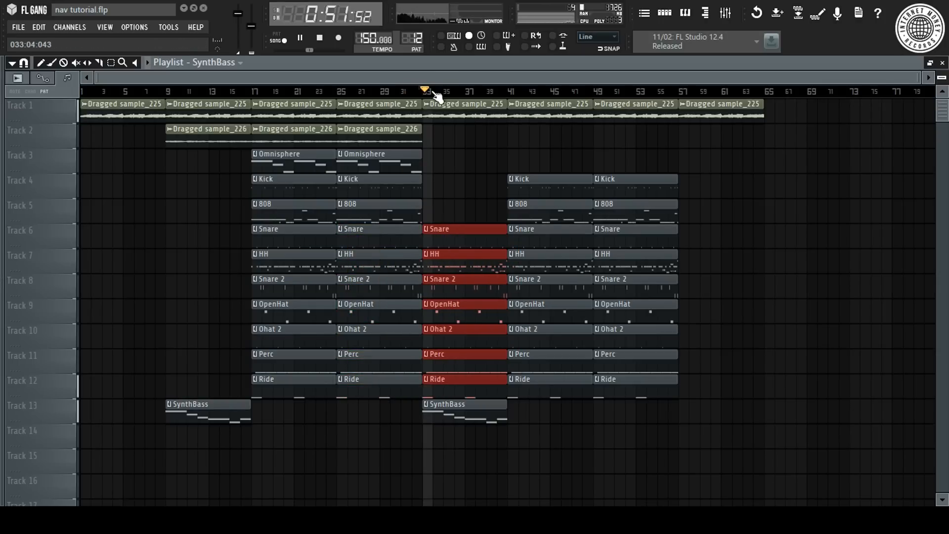
pyautogui.click(450, 202)
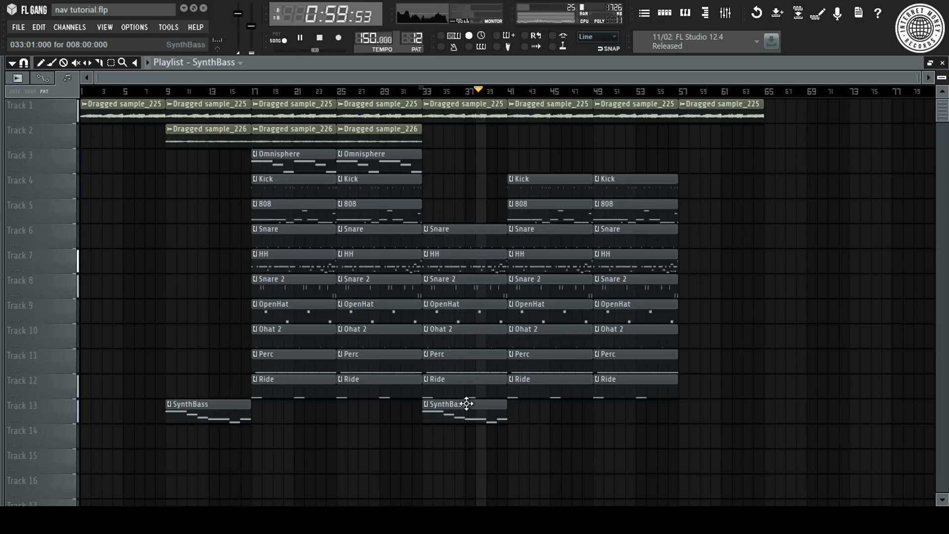
pyautogui.moveTo(467, 404); pyautogui.dragTo(723, 404)
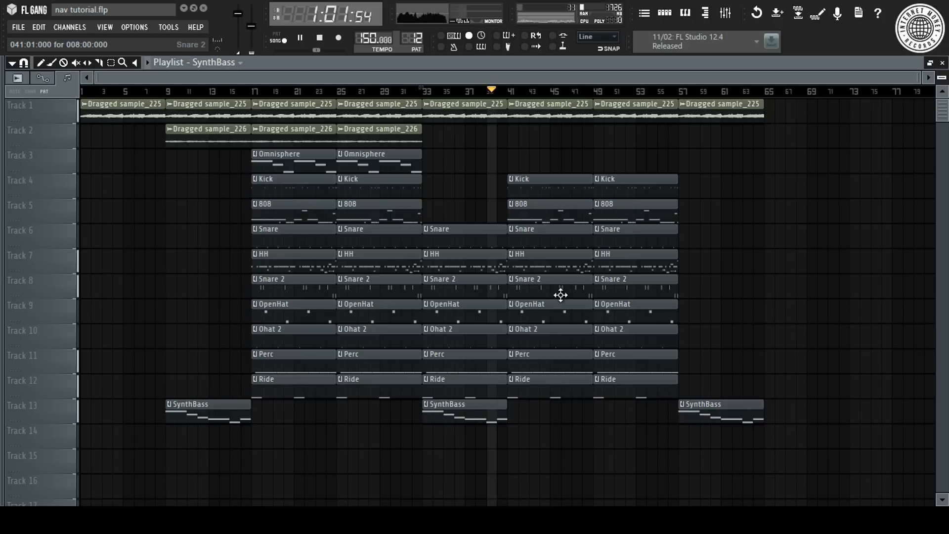
# Delete the OpenHat, Ohat 2, Perc and Ride clips from bar 41 to bar 57.
pyautogui.rightClick(554, 310)
pyautogui.rightClick(552, 335)
pyautogui.rightClick(551, 360)
pyautogui.rightClick(569, 386)
pyautogui.rightClick(604, 388)
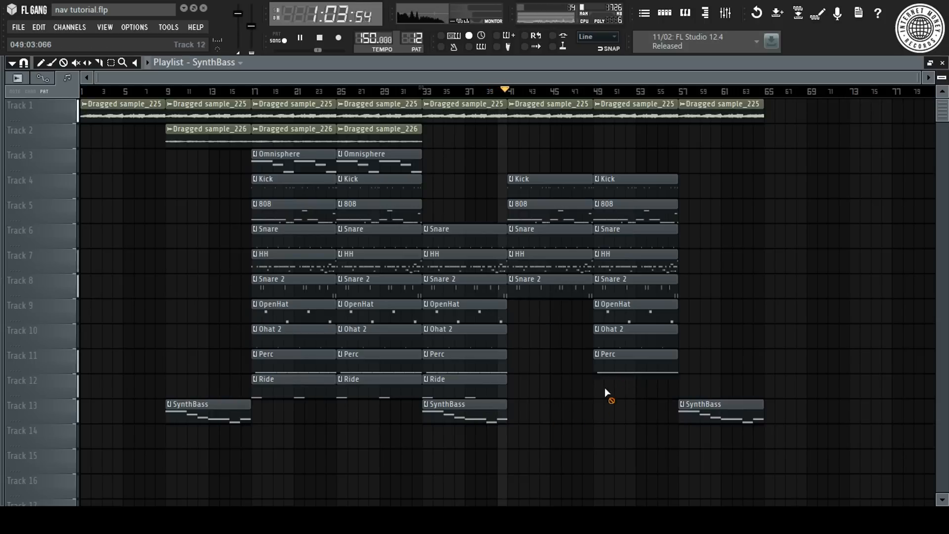
pyautogui.rightClick(616, 361)
pyautogui.rightClick(626, 336)
pyautogui.rightClick(636, 312)
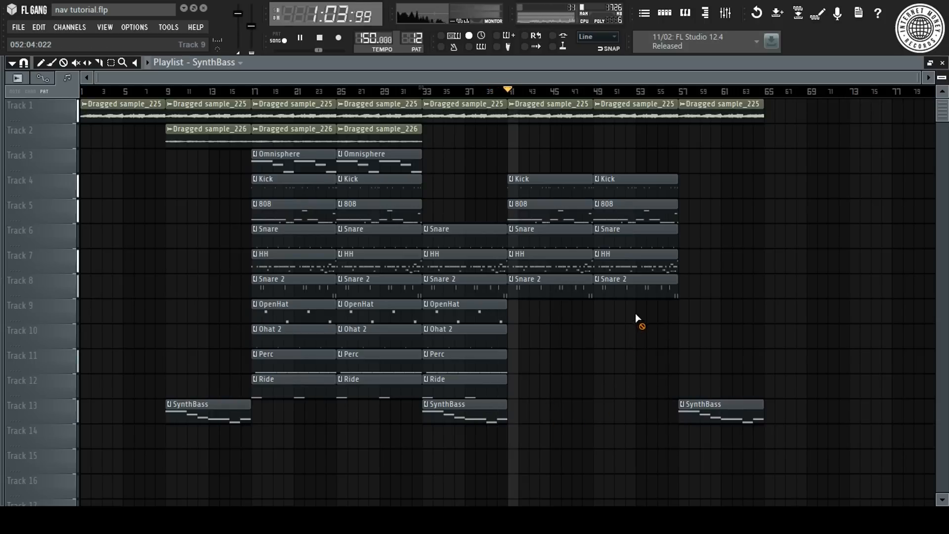
# Play the arrangement from bar 41 to check the section without open hats, percussion and ride.
pyautogui.click(488, 379)
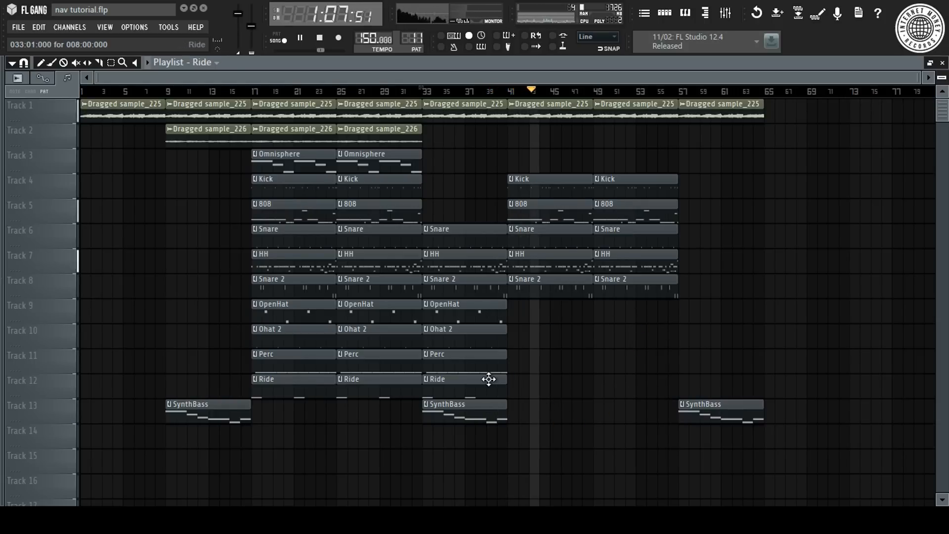
pyautogui.click(512, 92)
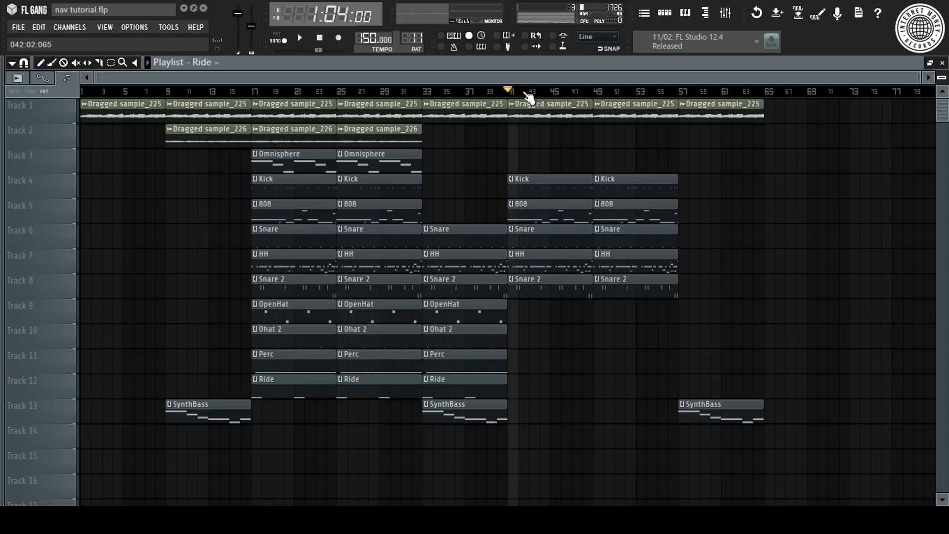
pyautogui.moveTo(512, 92); pyautogui.dragTo(512, 186)
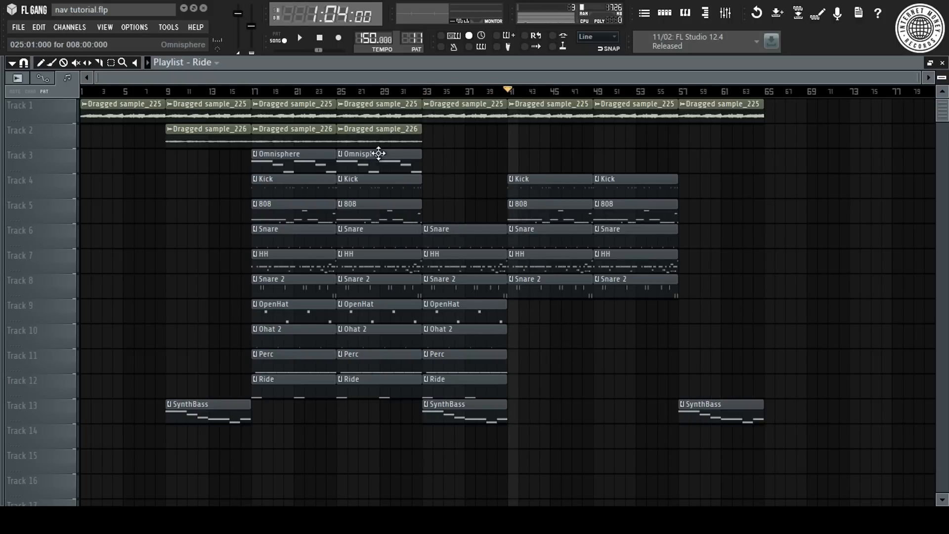
# Play the section from bar 41 into the SynthBass part at bar 57, and park the playhead at bar 57.
pyautogui.press('space')
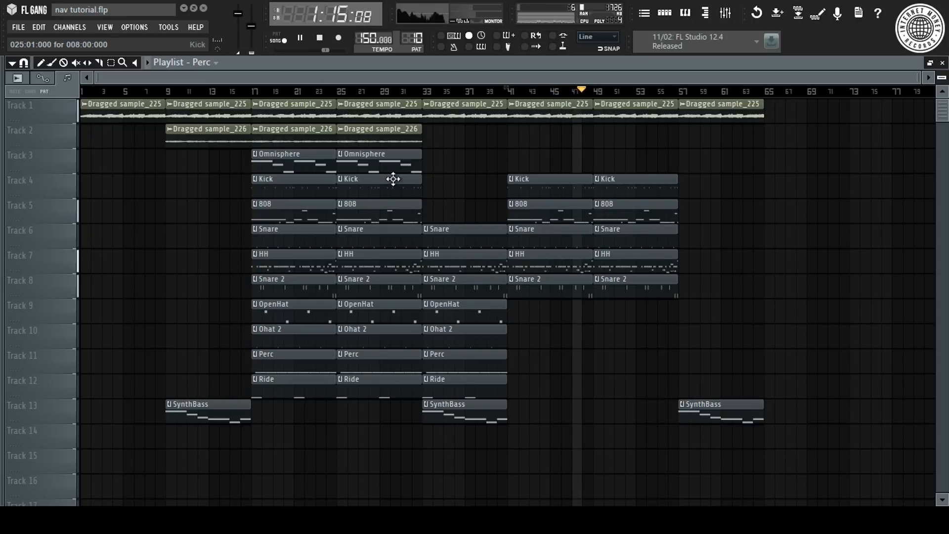
pyautogui.click(406, 168)
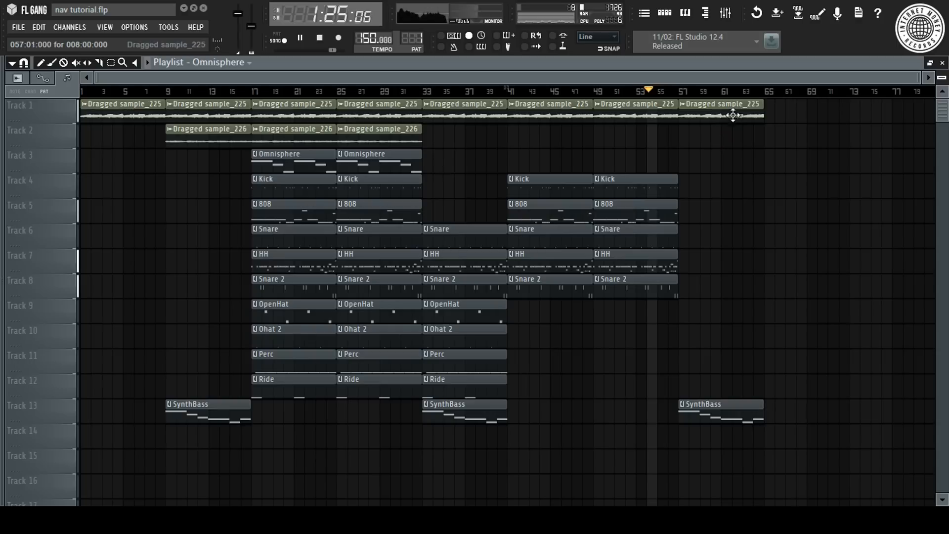
pyautogui.scroll(3, 784, 95)
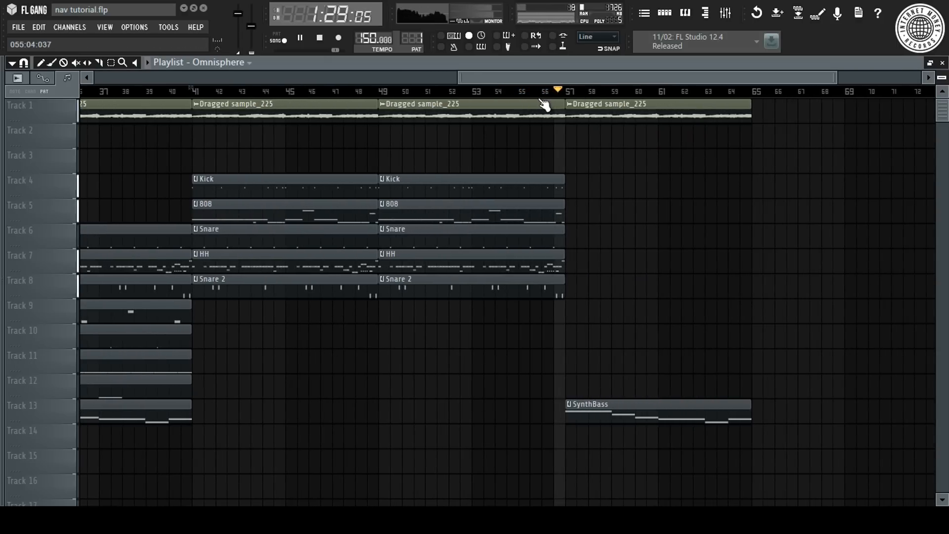
pyautogui.scroll(-3, 604, 94)
pyautogui.scroll(-1, 604, 94)
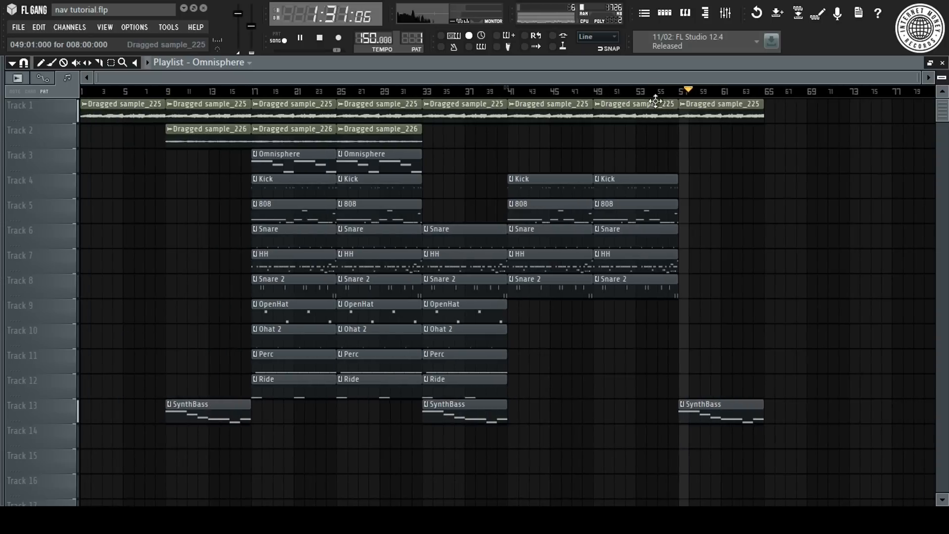
pyautogui.press('space')
pyautogui.moveTo(646, 113); pyautogui.dragTo(611, 144)
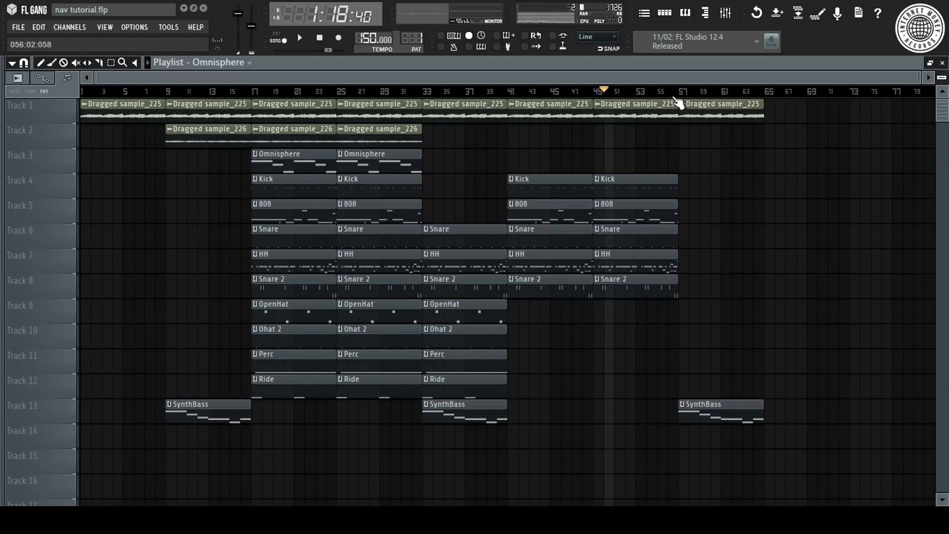
pyautogui.moveTo(676, 93); pyautogui.dragTo(689, 132)
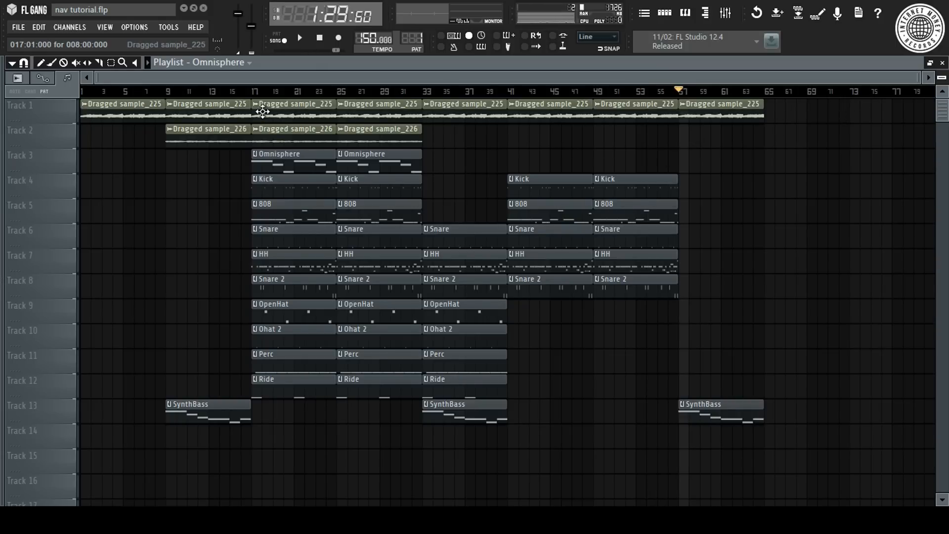
# Duplicate all clips on Tracks 1 to 13 from bar 17 to bar 65 so the copy starts at bar 65.
pyautogui.moveTo(262, 112); pyautogui.dragTo(903, 444)
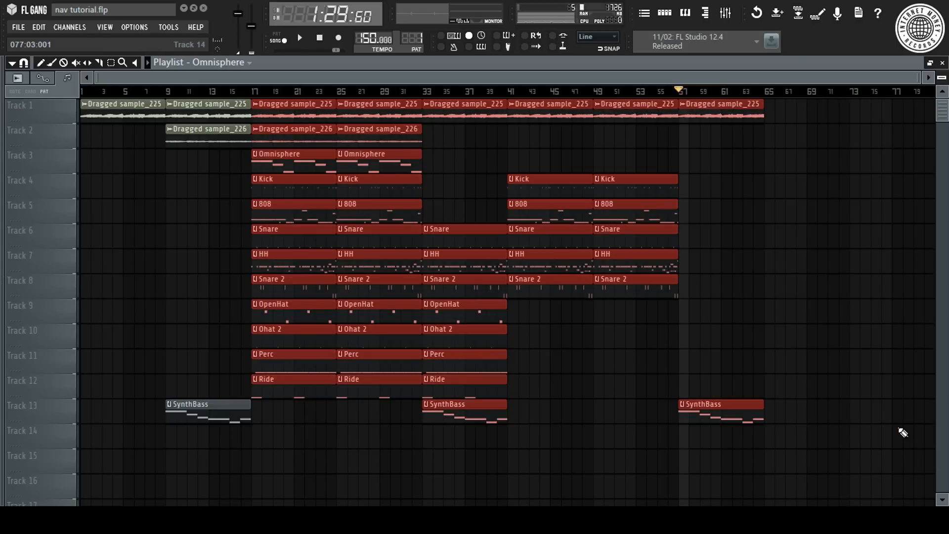
pyautogui.hotkey('ctrl', 'b')
pyautogui.scroll(-3, 899, 425)
pyautogui.scroll(-2, 445, 98)
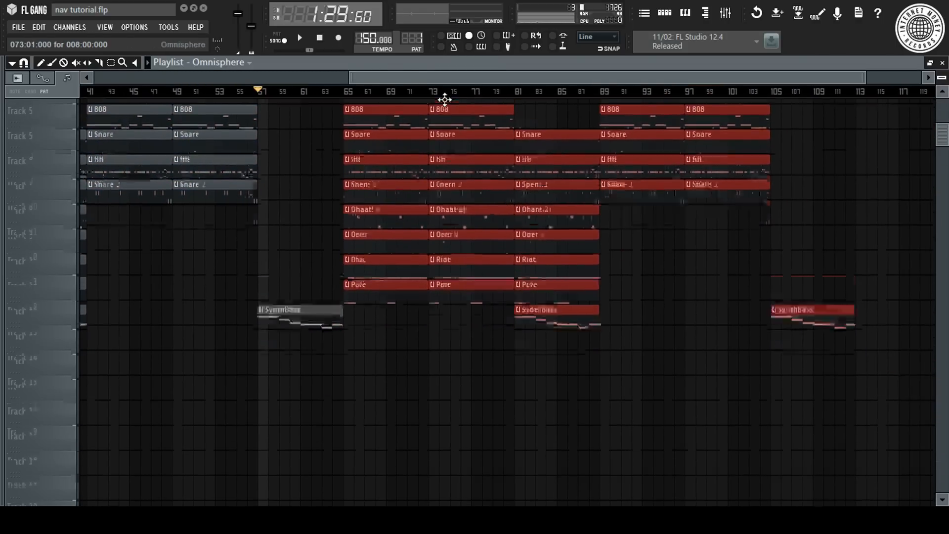
pyautogui.scroll(5, 607, 216)
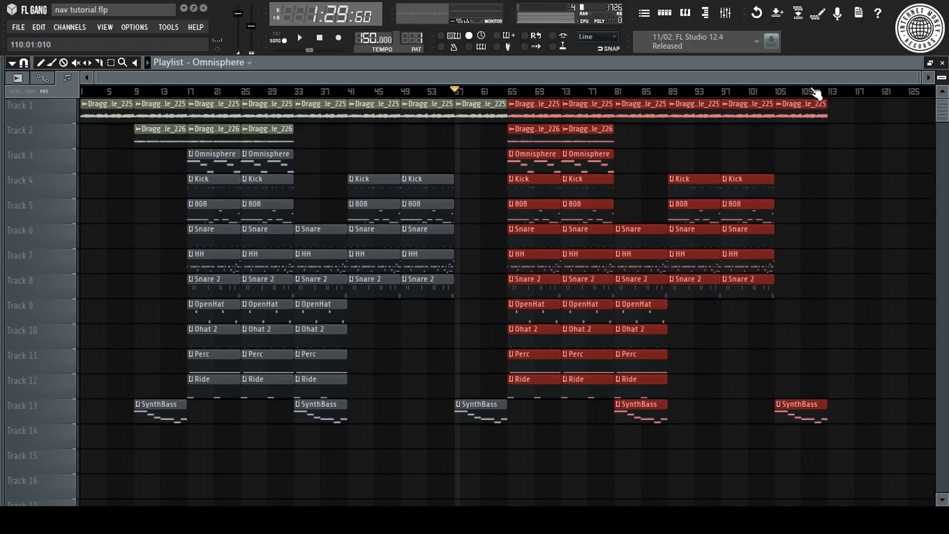
# Copy the clips on Tracks 1 to 12 between bars 65 and 81 to bar 113 as the closing section, and clear the selection.
pyautogui.moveTo(816, 93); pyautogui.dragTo(601, 398)
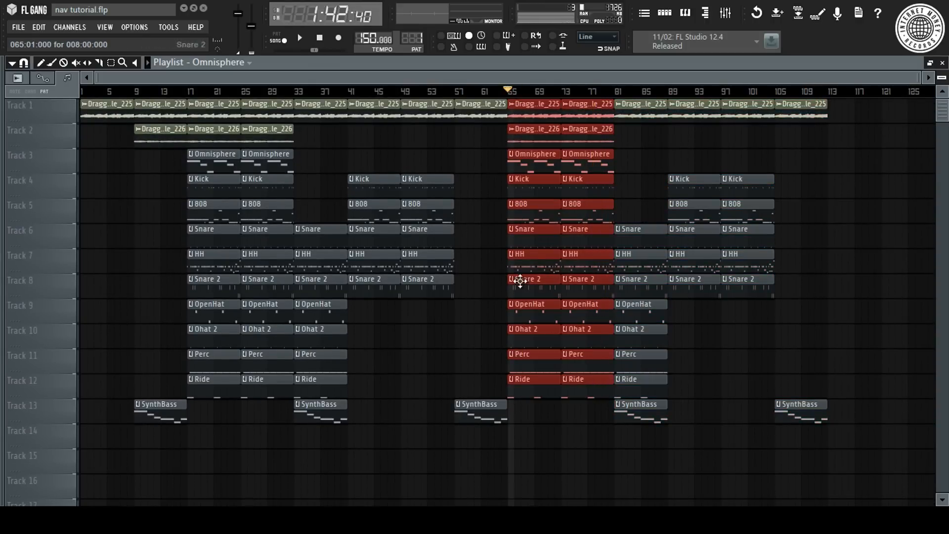
pyautogui.moveTo(520, 281); pyautogui.dragTo(853, 230)
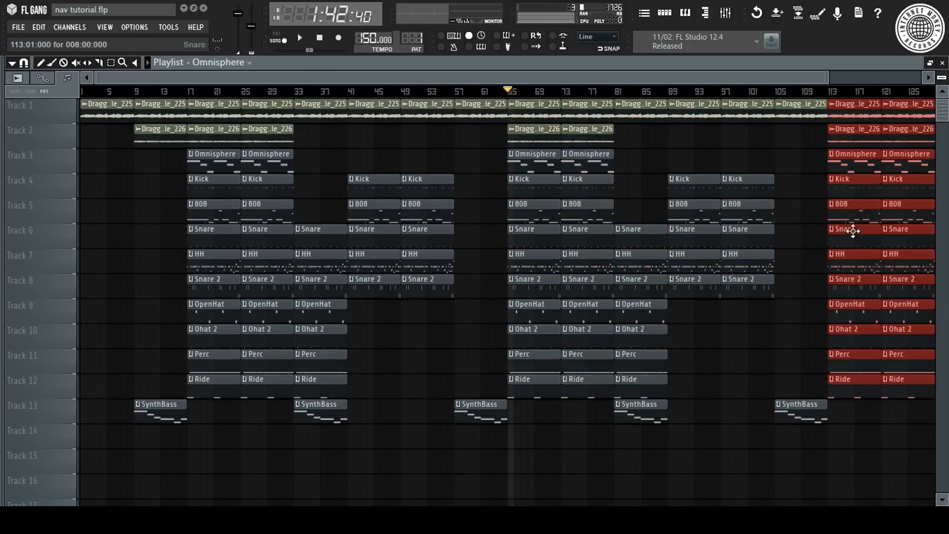
pyautogui.click(833, 92)
pyautogui.scroll(-2, 834, 94)
pyautogui.moveTo(832, 92); pyautogui.dragTo(842, 122)
pyautogui.moveTo(354, 179); pyautogui.dragTo(345, 182)
pyautogui.hotkey('ctrl', 'd')
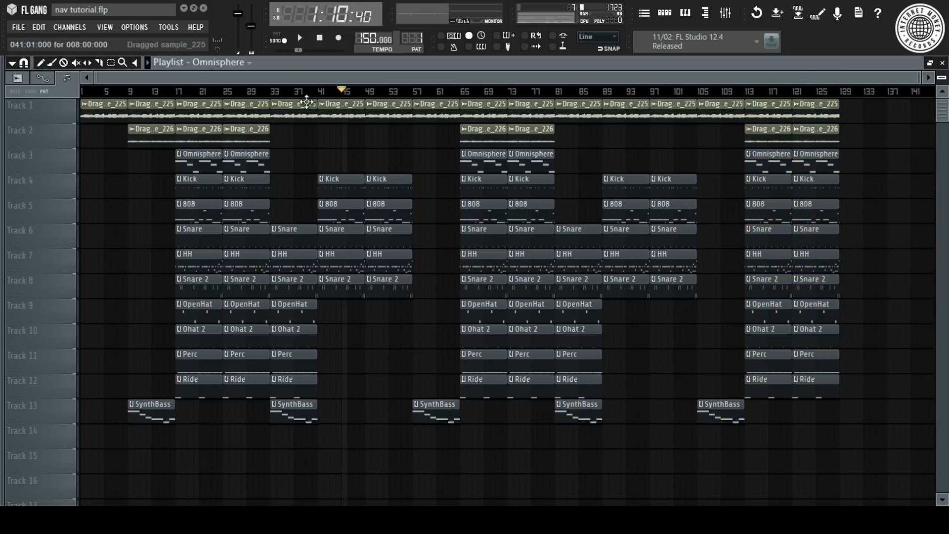
# Return the playhead to the start of the song and play the extended arrangement.
pyautogui.press('space')
pyautogui.moveTo(345, 93); pyautogui.dragTo(94, 116)
pyautogui.press('space')
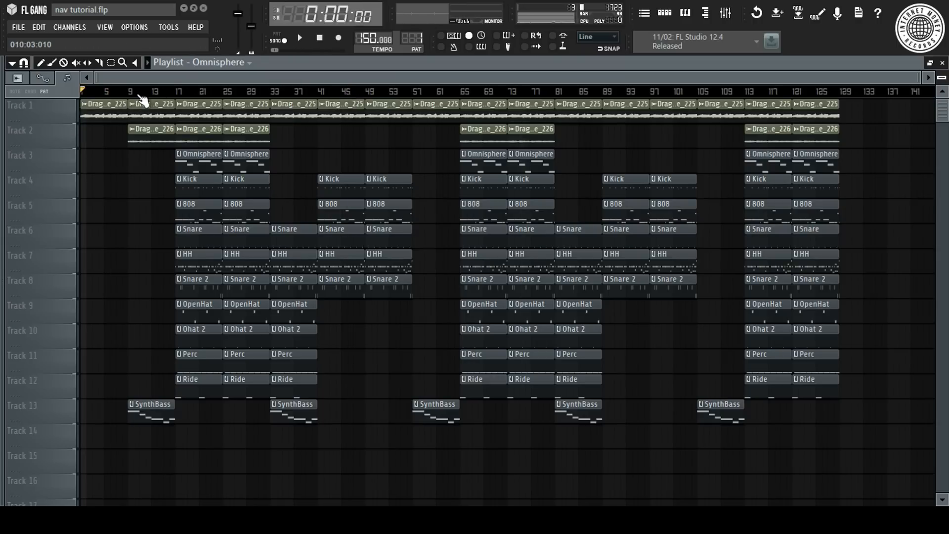
pyautogui.press('space')
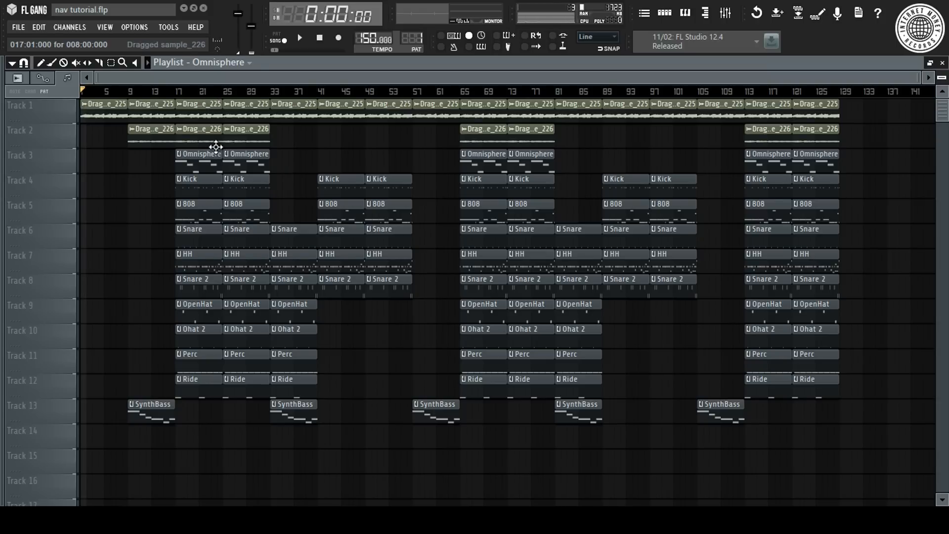
pyautogui.press('space')
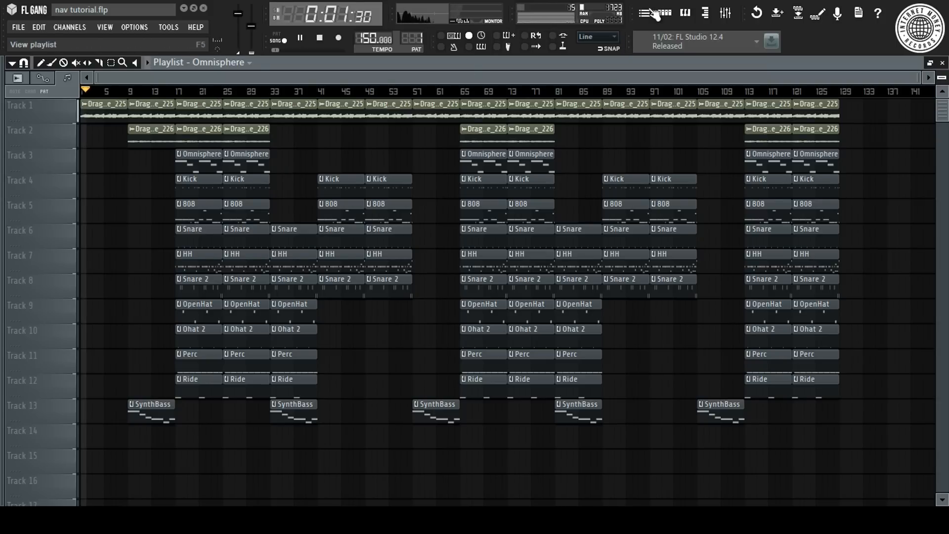
# Add Fruity Delay 2 to the Dragged sample_225 mixer track and lower the delay's input volume.
pyautogui.click(726, 13)
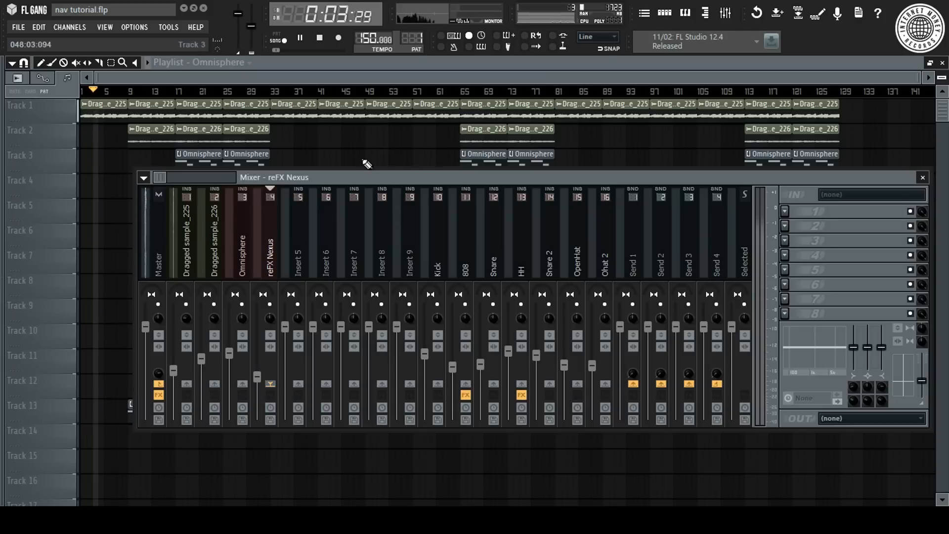
pyautogui.click(784, 211)
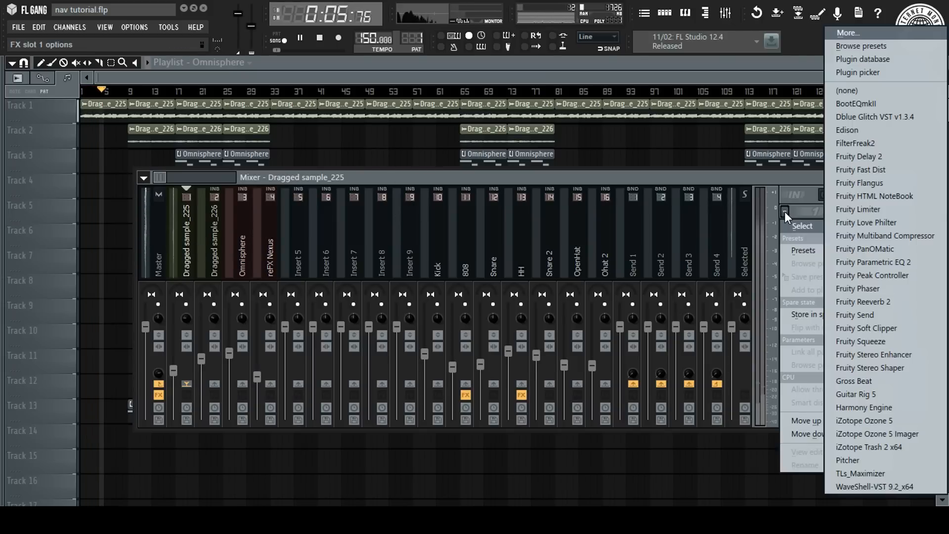
pyautogui.click(894, 158)
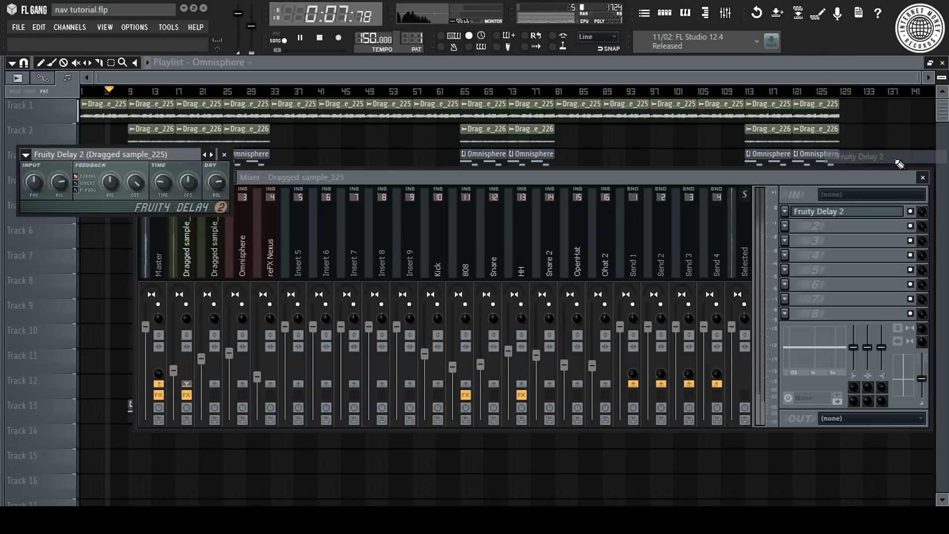
pyautogui.rightClick(212, 155)
pyautogui.click(219, 163)
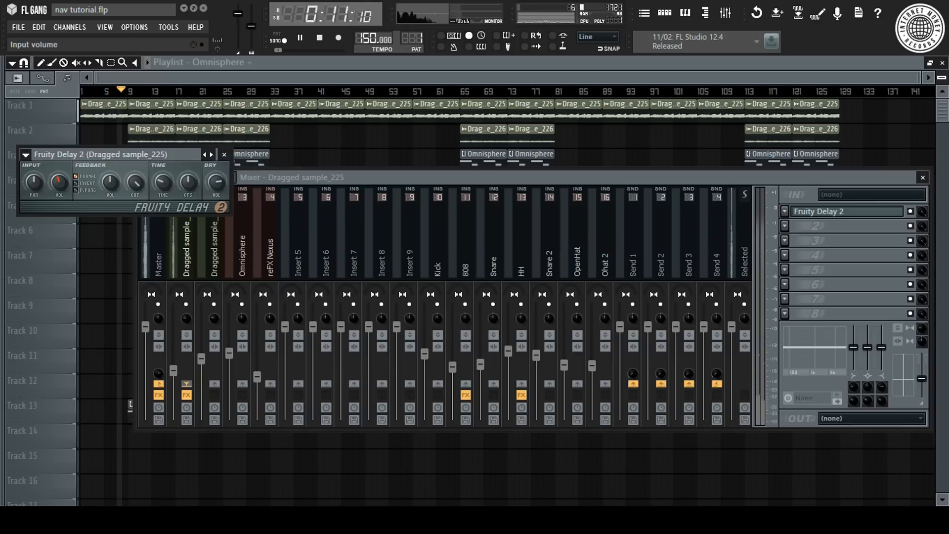
pyautogui.click(224, 155)
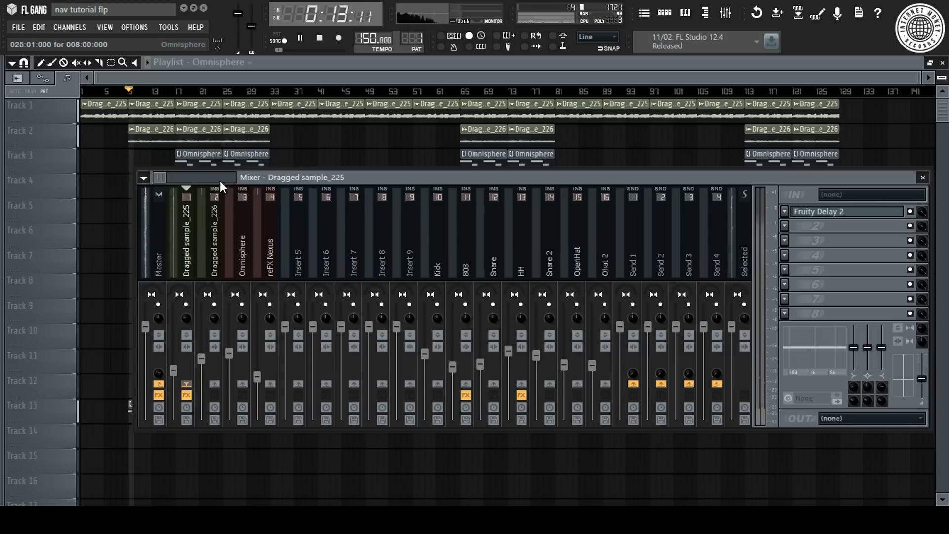
# Add Fruity Reeverb 2 to the Dragged sample_226 mixer track and slightly lower the reverb's wet level.
pyautogui.click(216, 212)
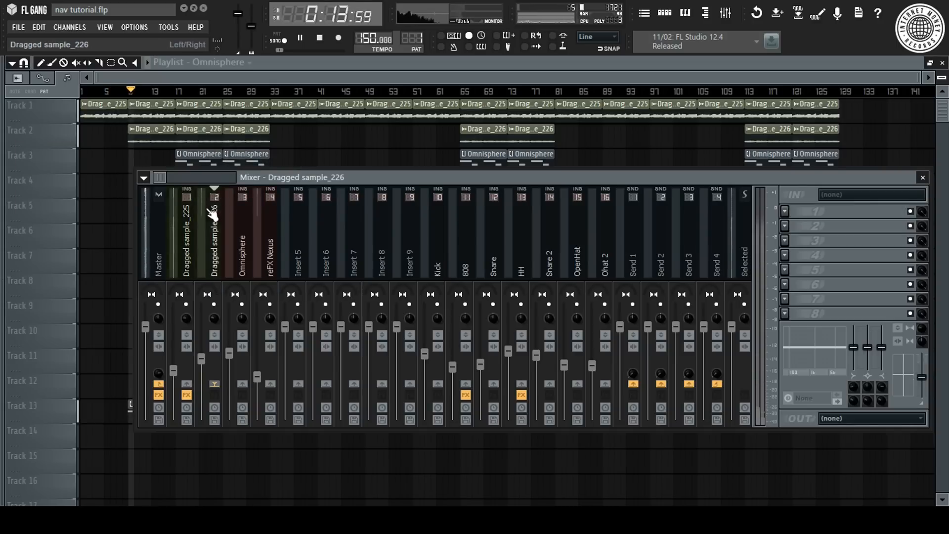
pyautogui.click(792, 214)
pyautogui.moveTo(799, 227)
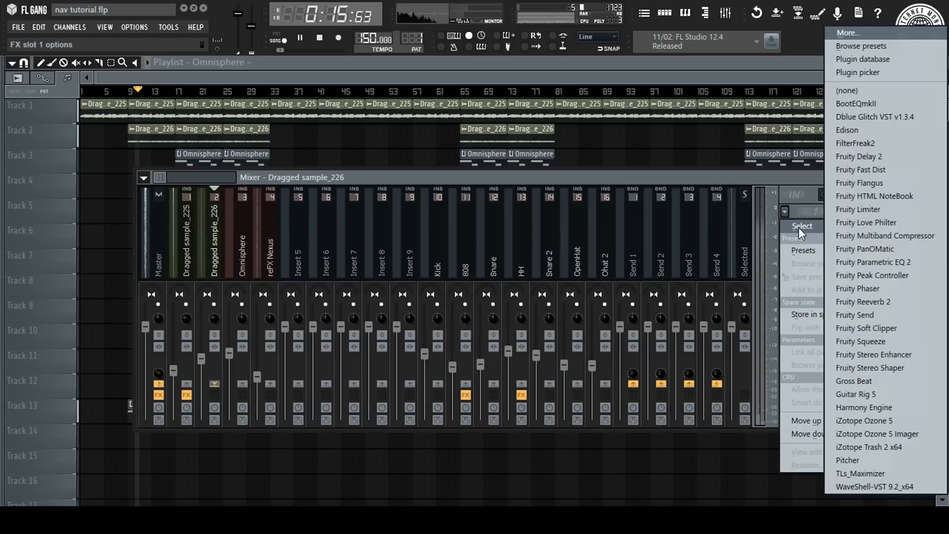
pyautogui.click(895, 300)
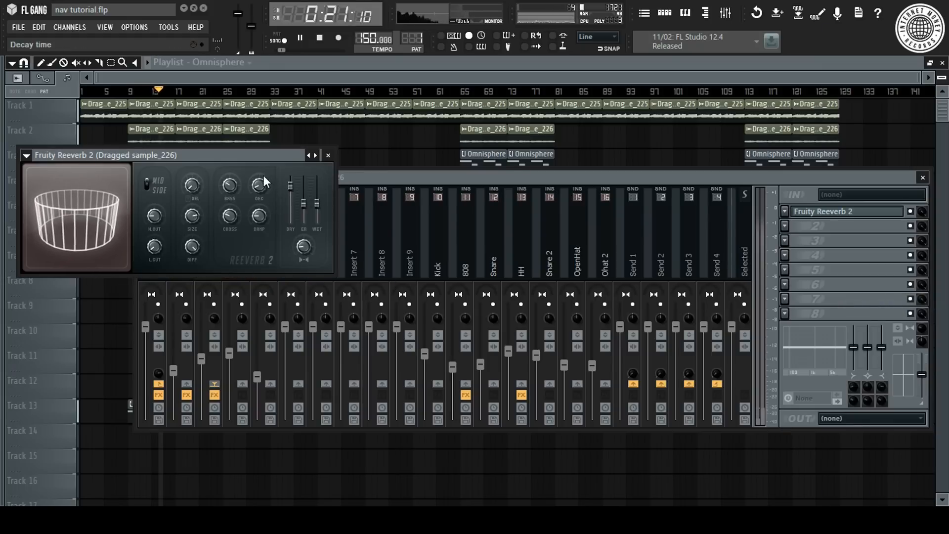
pyautogui.moveTo(317, 204); pyautogui.dragTo(317, 211)
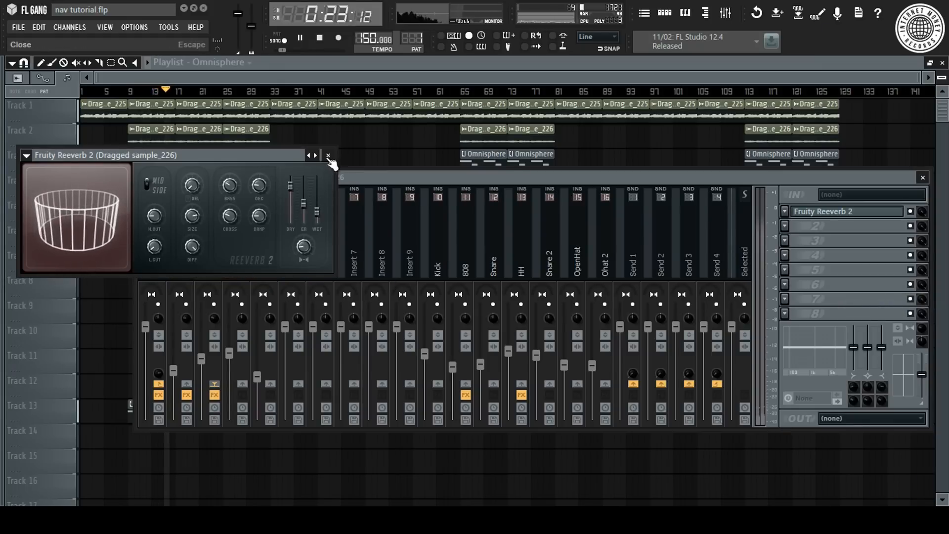
pyautogui.click(328, 155)
pyautogui.press('F9')
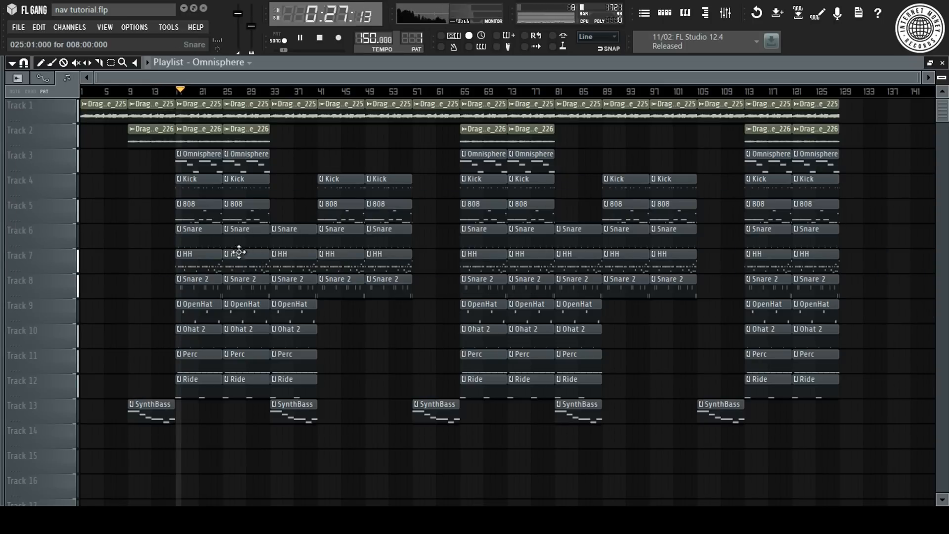
# Slightly lower the Ride track's volume in the mixer.
pyautogui.click(725, 12)
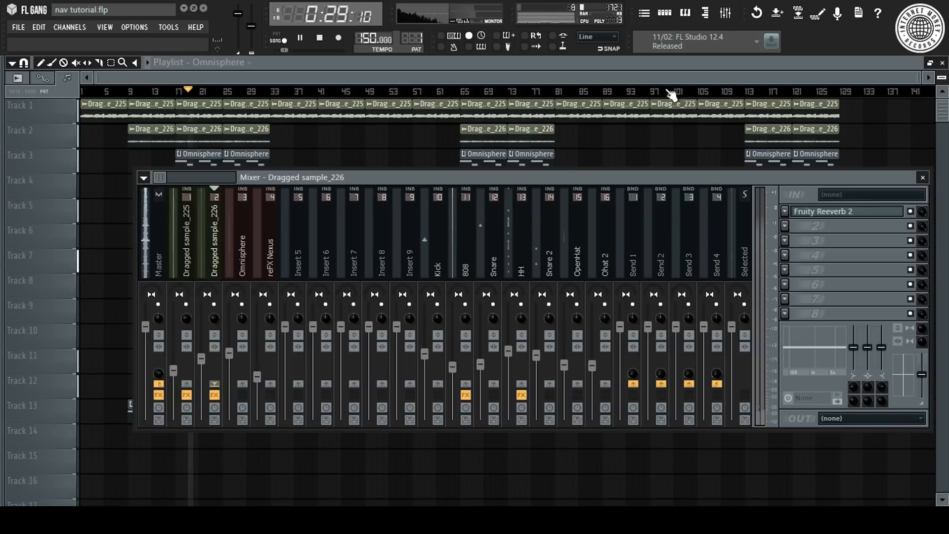
pyautogui.click(603, 247)
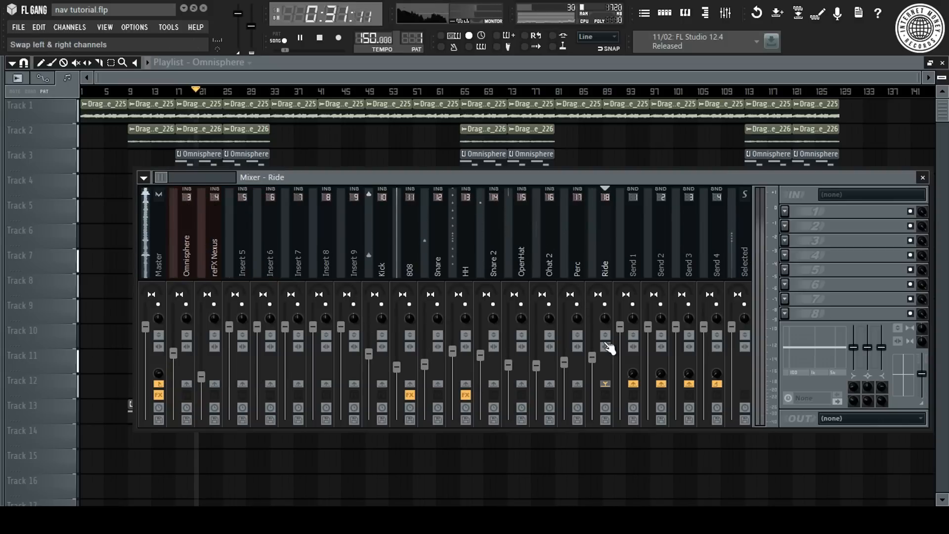
pyautogui.moveTo(593, 356); pyautogui.dragTo(593, 363)
pyautogui.press('F9')
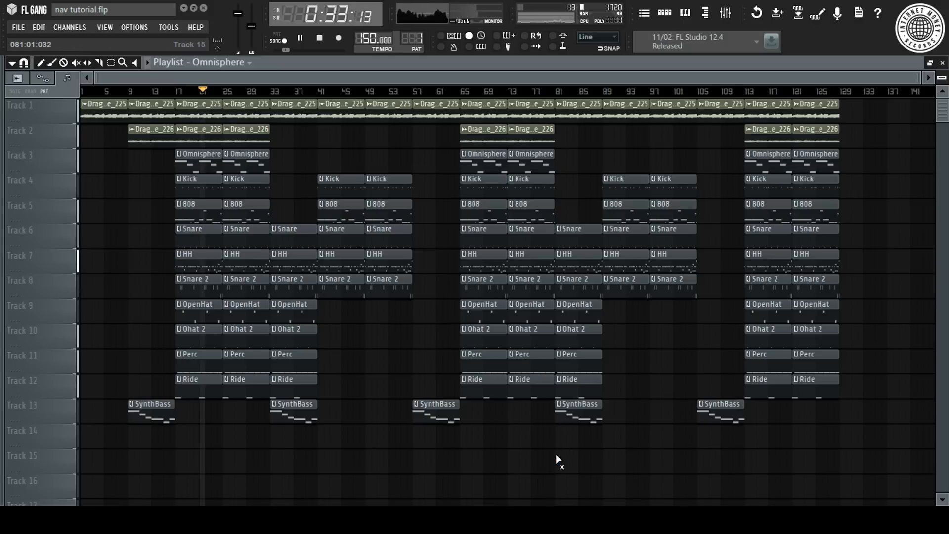
# Copy the master volume value and create an automation clip for the master volume.
pyautogui.rightClick(238, 14)
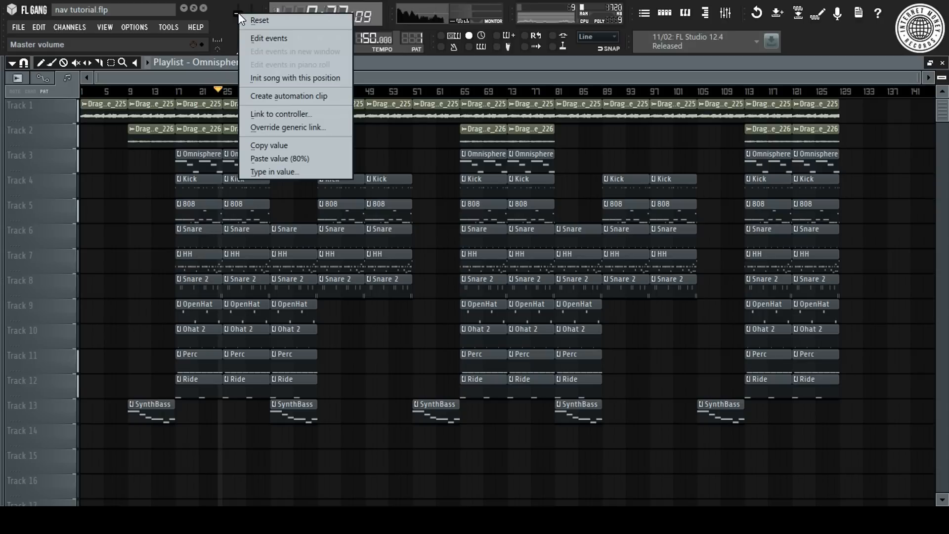
pyautogui.click(292, 146)
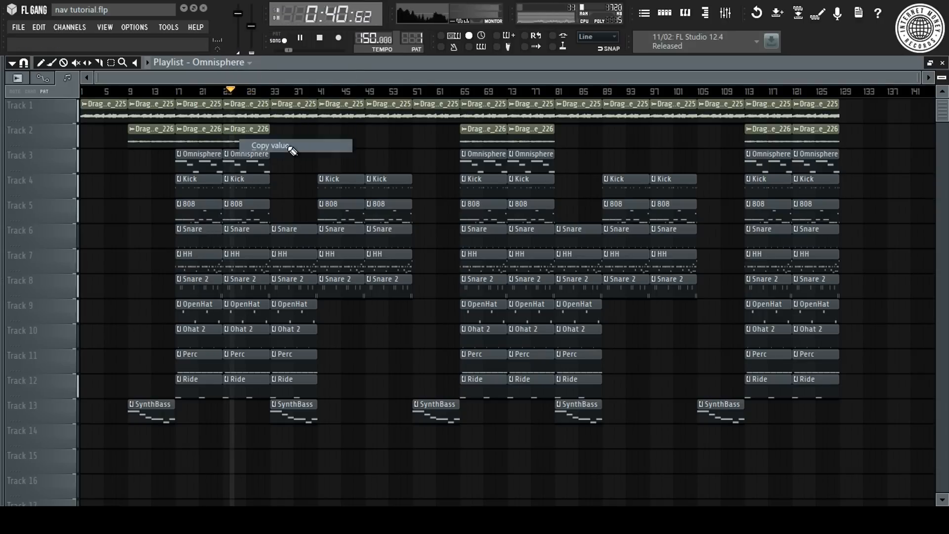
pyautogui.rightClick(238, 14)
pyautogui.click(287, 96)
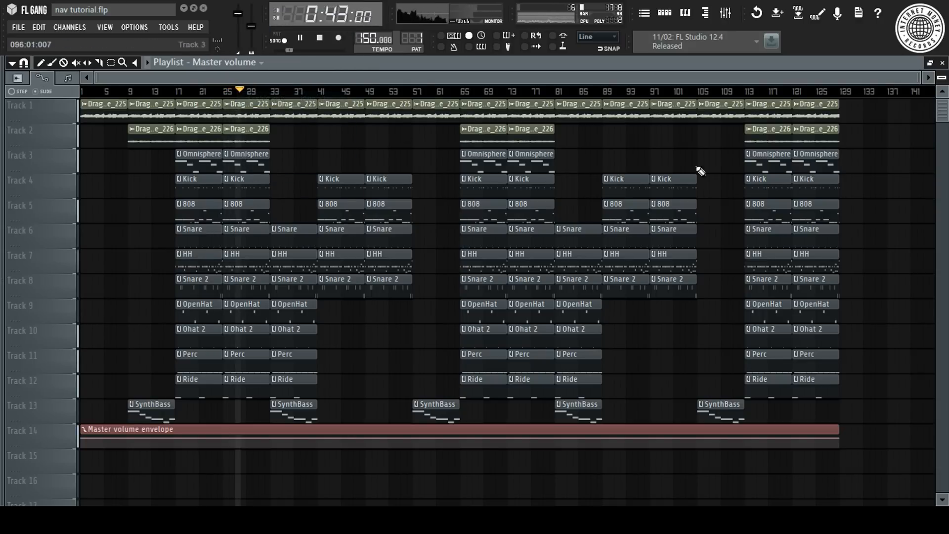
# Add a point at bar 113 of the master volume envelope, paste the 80% value, and lower the end point at bar 129 to fade out.
pyautogui.scroll(5, 864, 94)
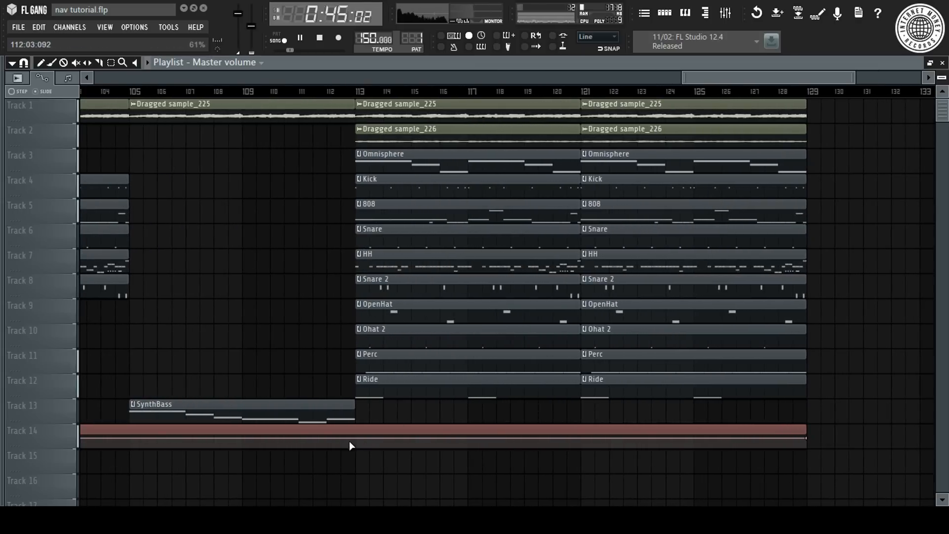
pyautogui.rightClick(357, 439)
pyautogui.rightClick(358, 440)
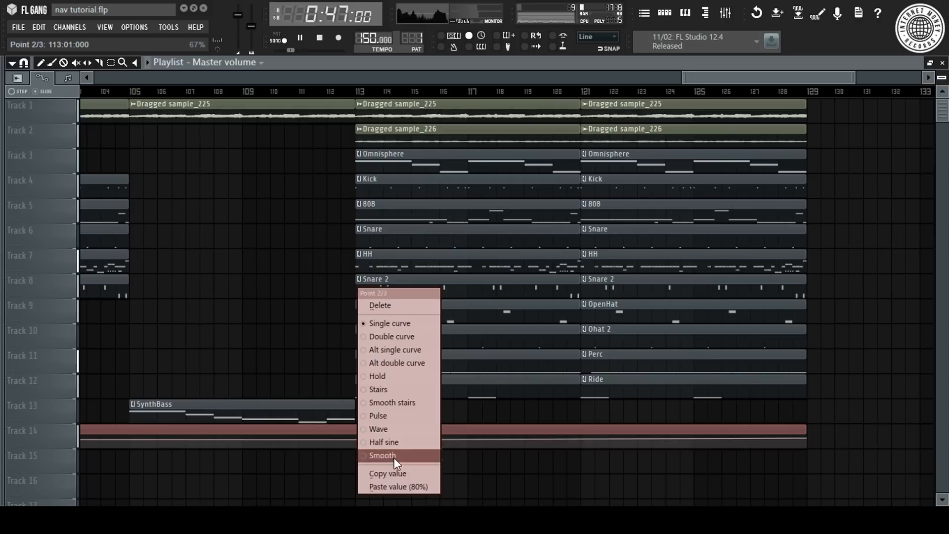
pyautogui.click(387, 487)
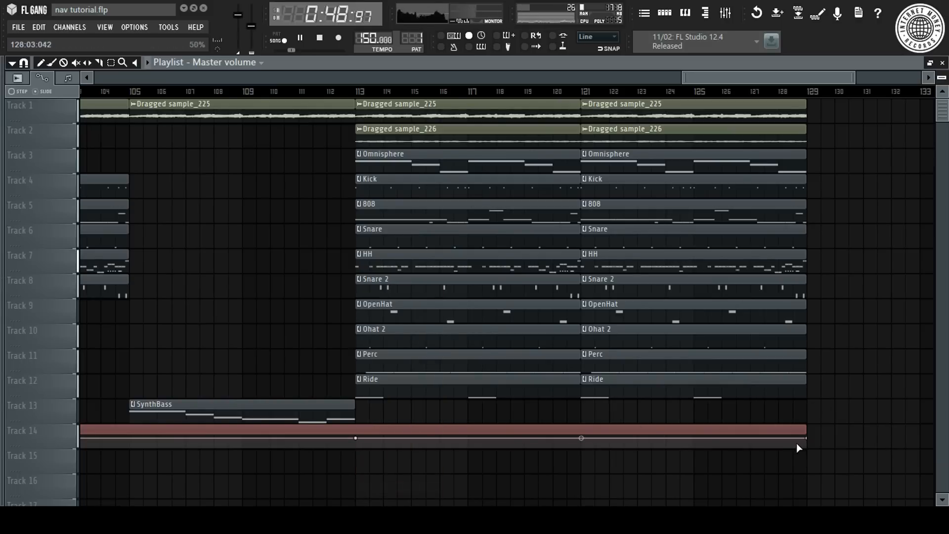
pyautogui.moveTo(811, 443); pyautogui.dragTo(811, 449)
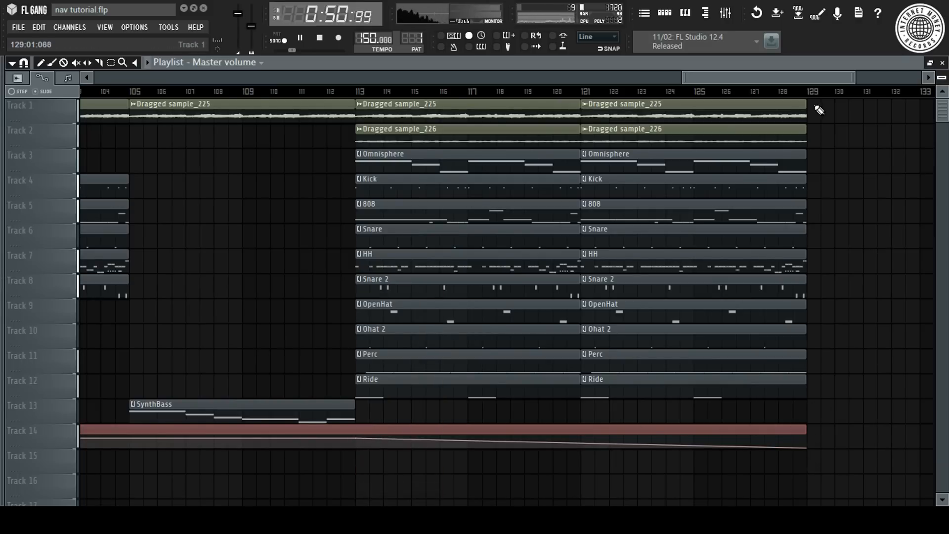
pyautogui.scroll(-8, 836, 93)
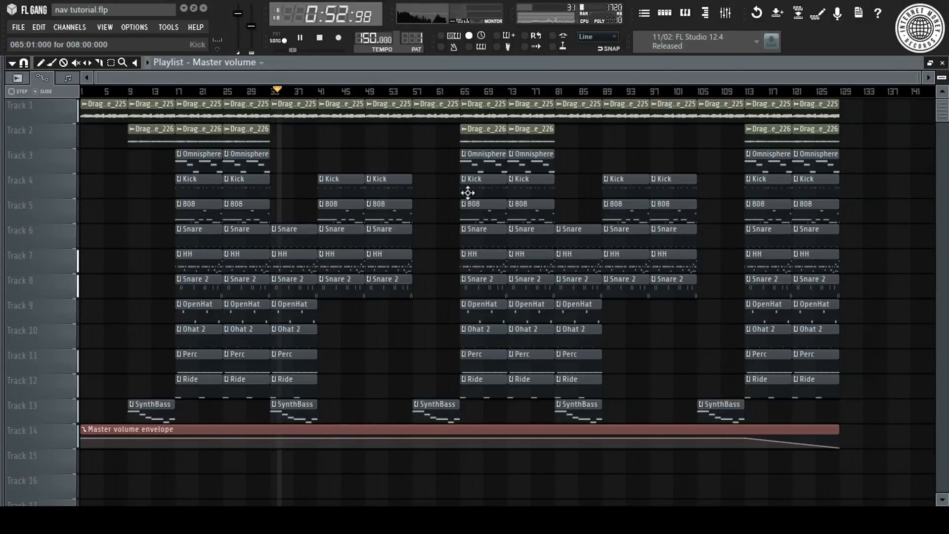
# Play the song from near its beginning to review the arrangement with the added effects and master volume automation.
pyautogui.press('space')
pyautogui.click(276, 50)
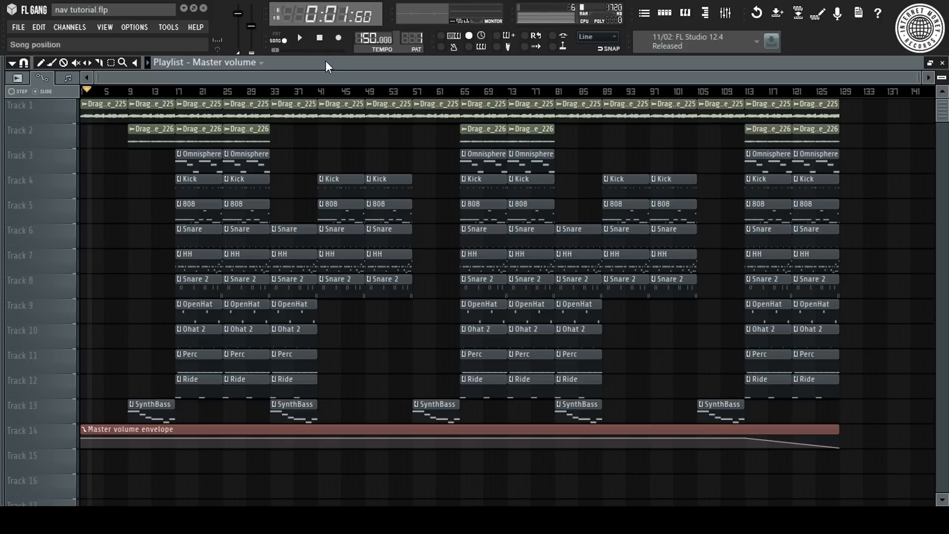
pyautogui.press('space')
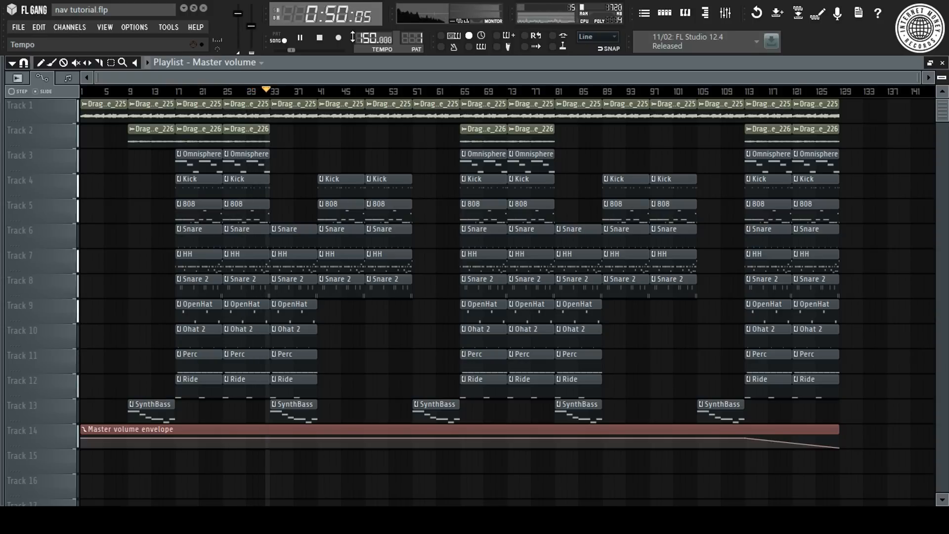
pyautogui.press('space')
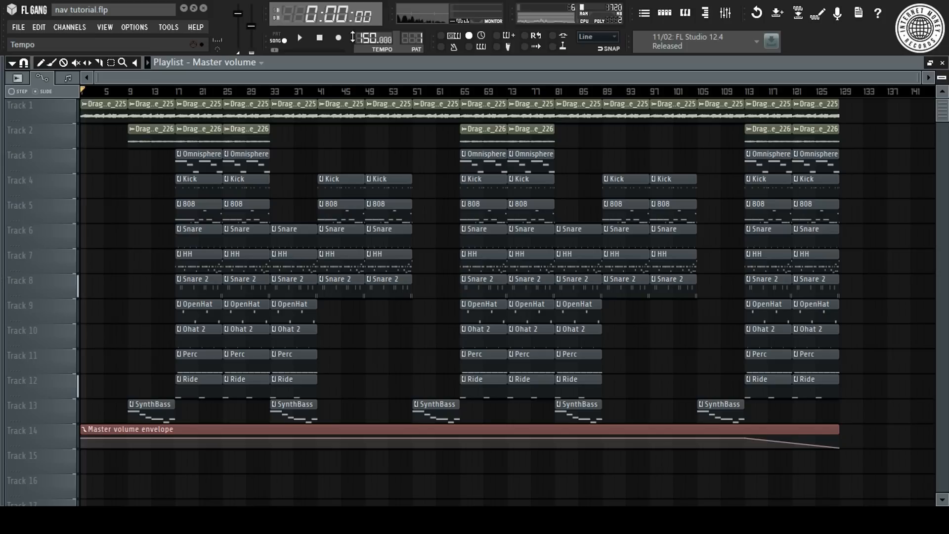